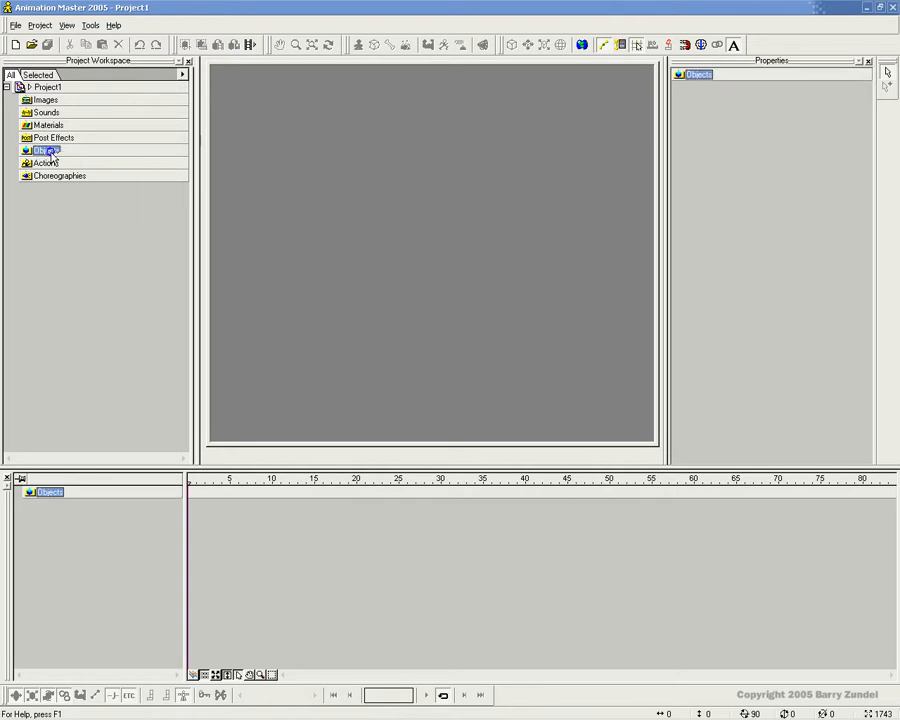
Import the cube, FlourSackA and GroundPlane models from the Models folder into the project's objects
click(118, 173)
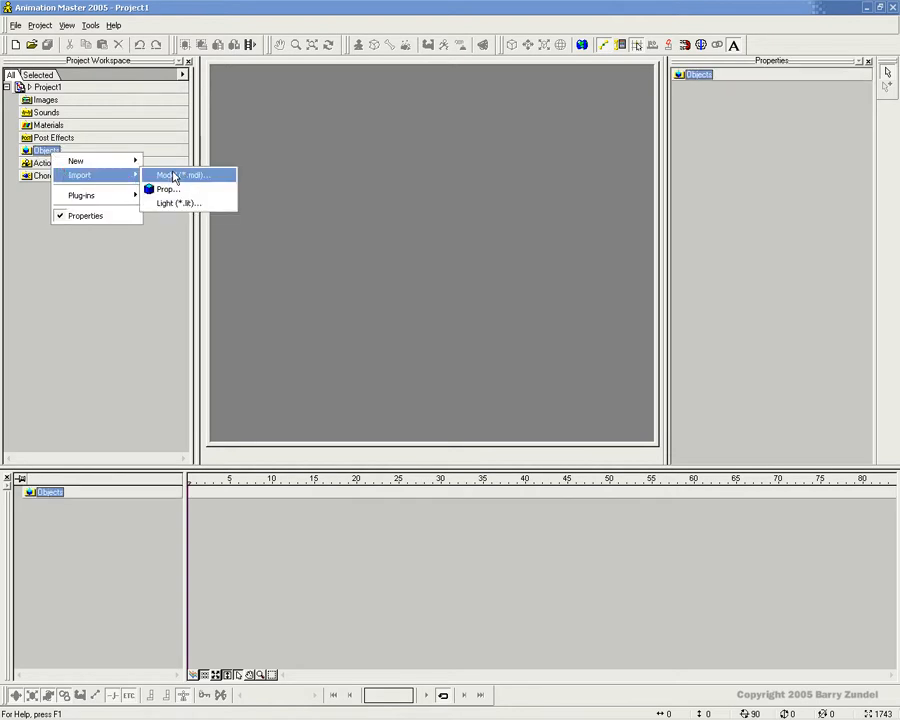
click(172, 172)
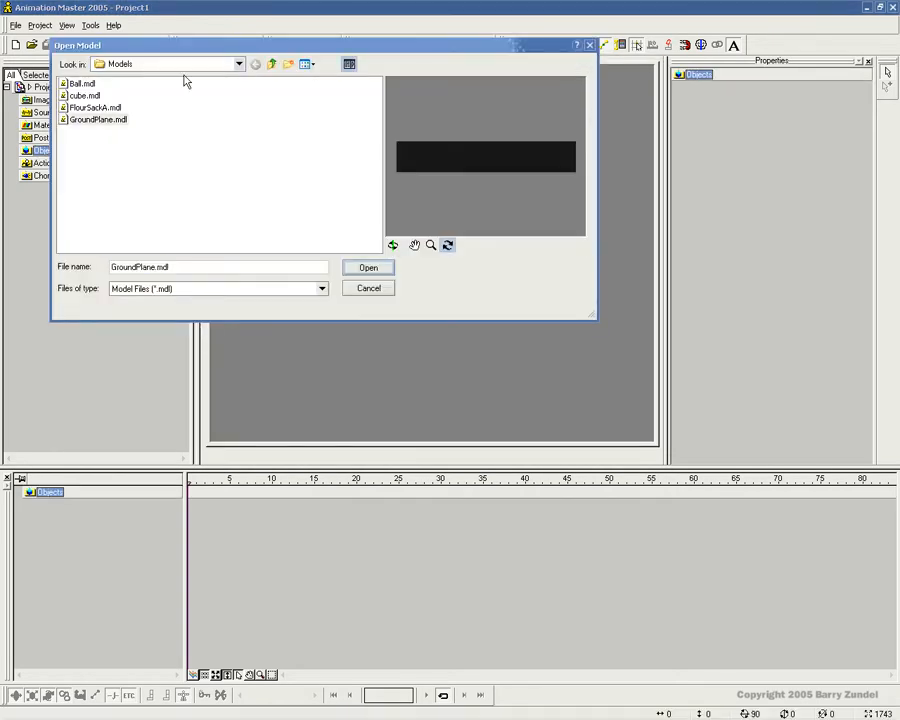
click(184, 64)
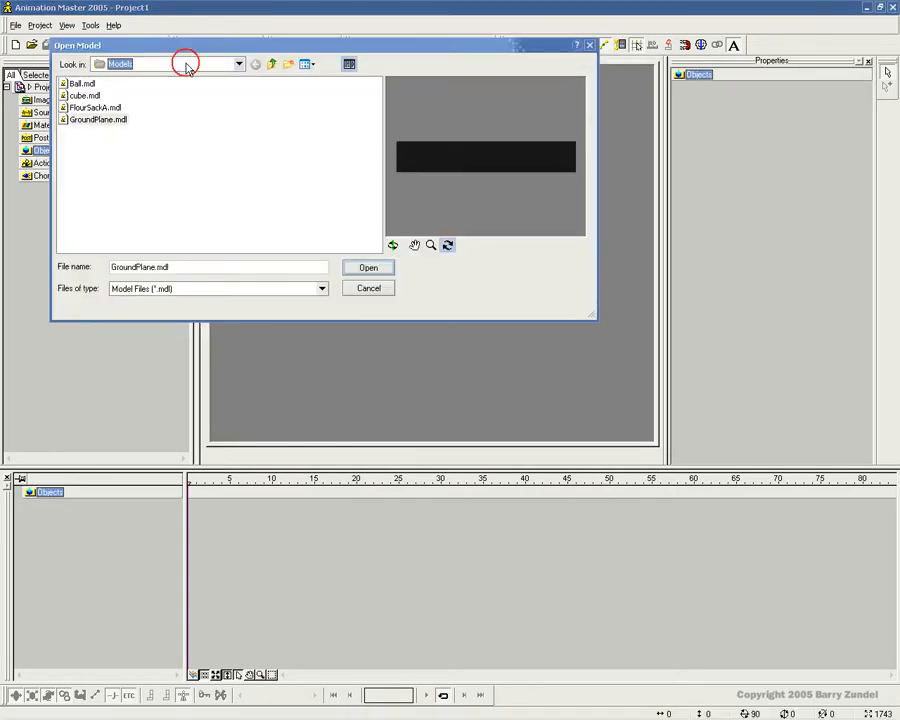
click(86, 95)
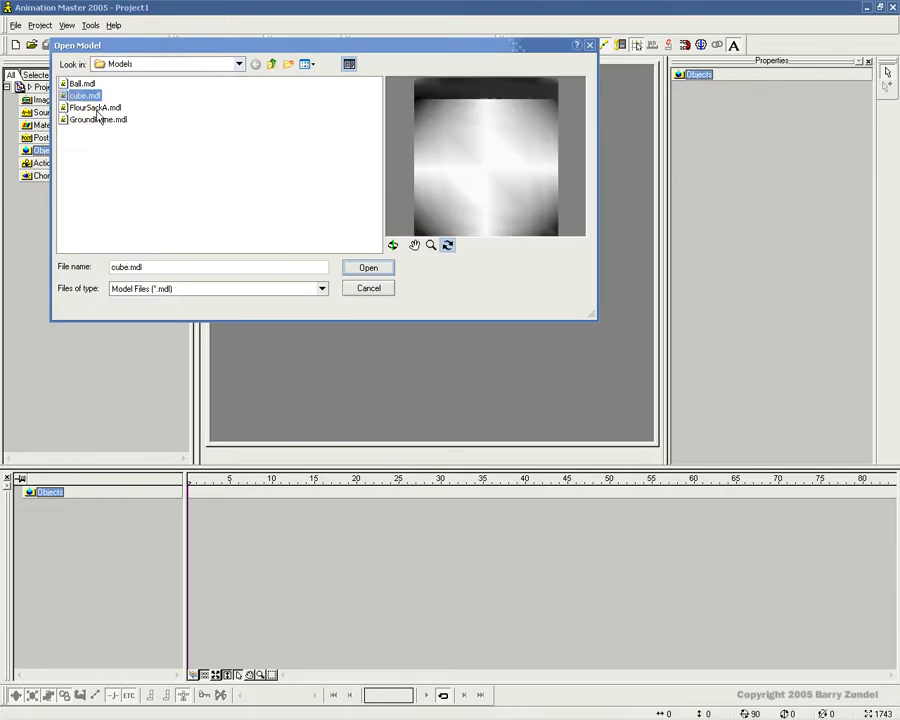
ctrl+click(97, 108)
ctrl+click(97, 121)
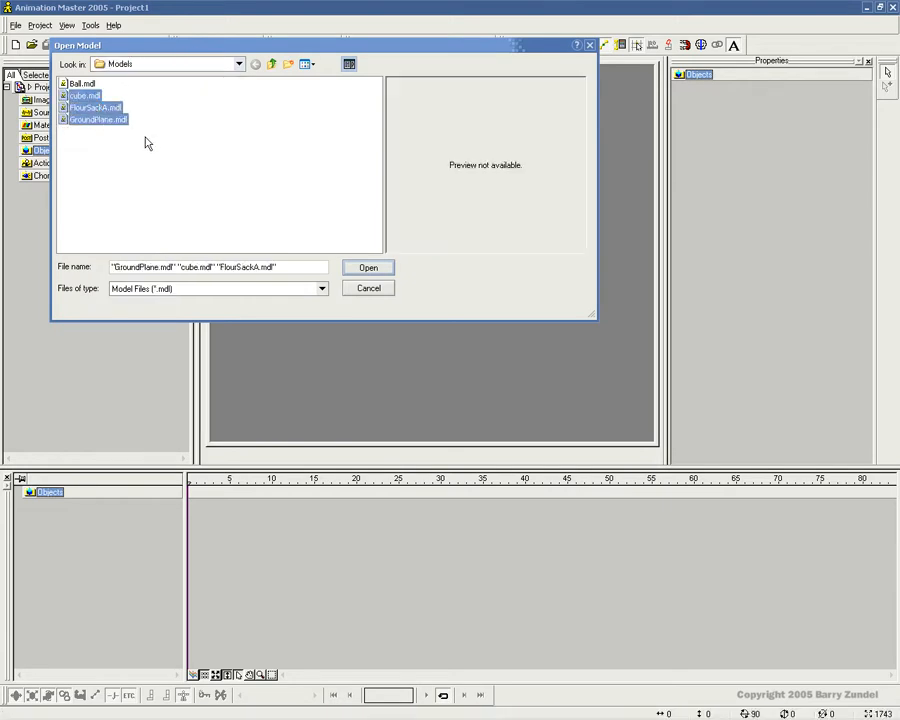
click(378, 272)
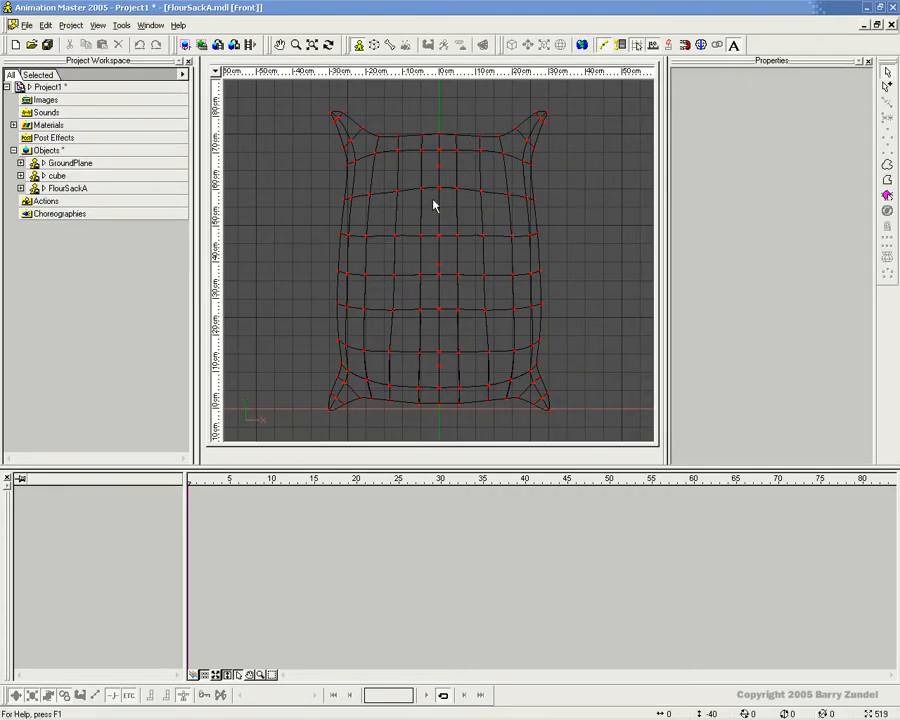
Close the FlourSackA modelling window and collapse its entry in the project tree
click(98, 25)
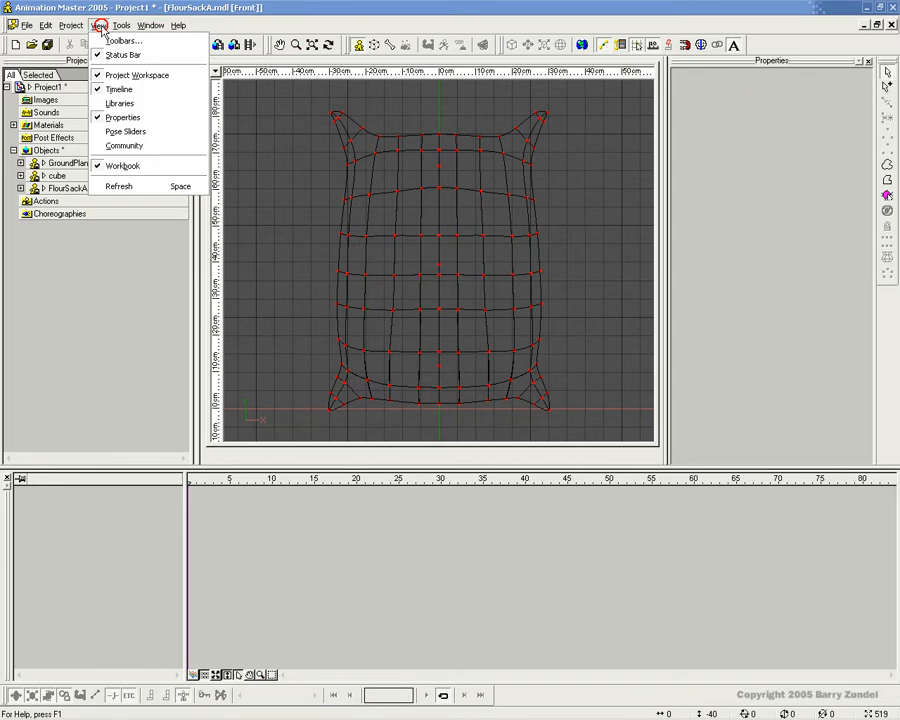
click(422, 204)
scroll(422, 204, up, 1)
scroll(422, 204, down, 1)
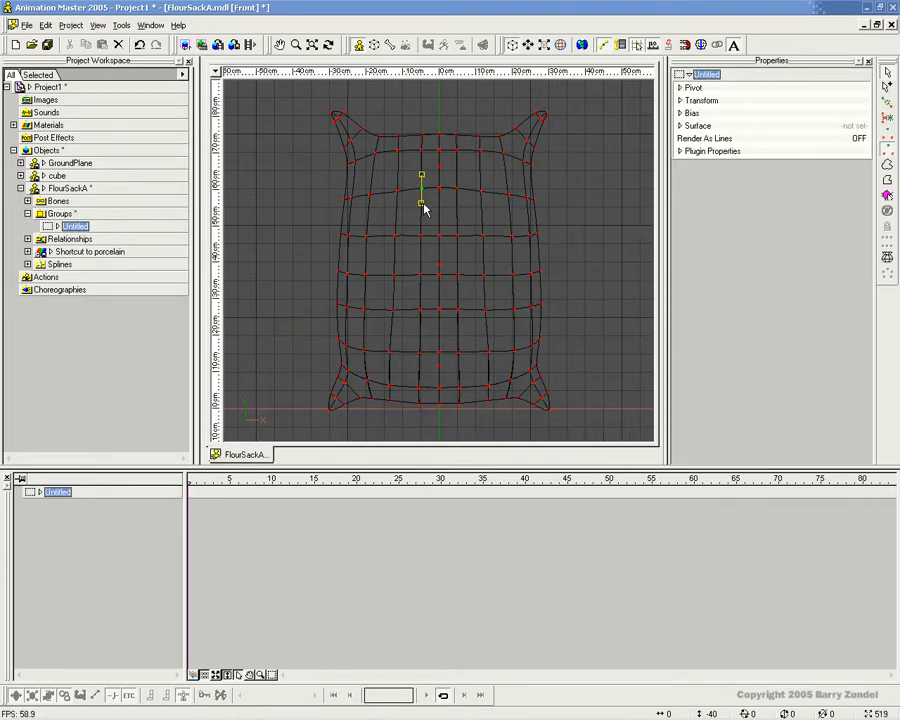
click(889, 25)
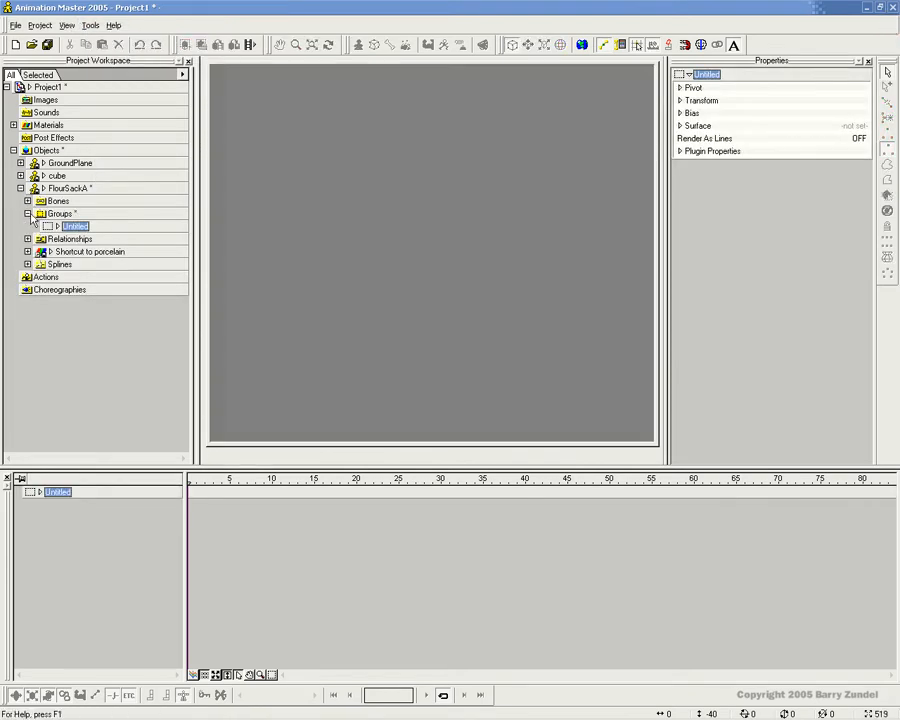
click(20, 188)
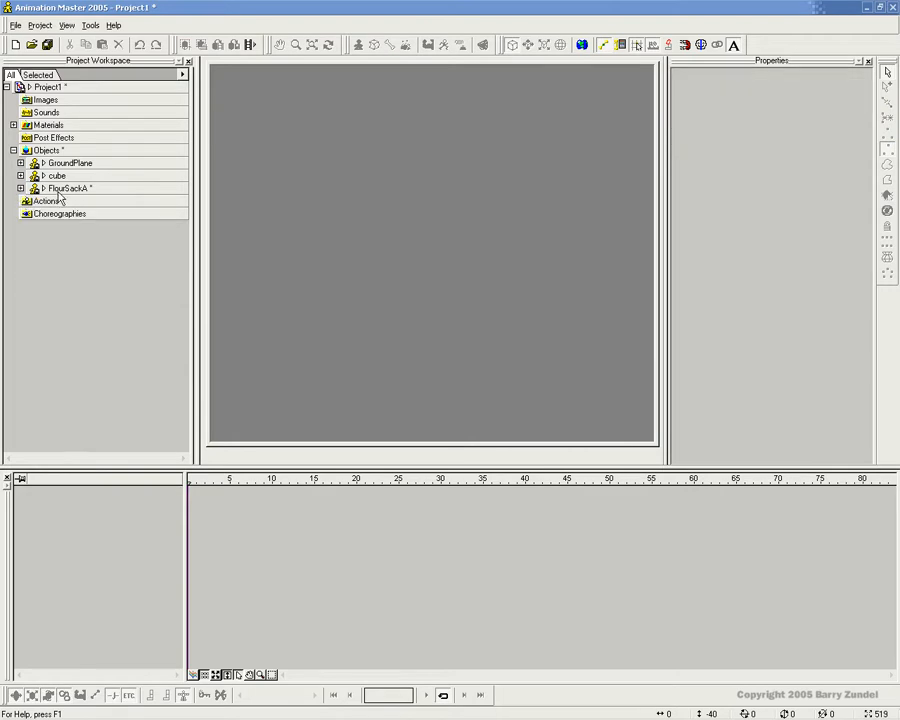
Create a new choreography and add the GroundPlane model to it
double_click(51, 216)
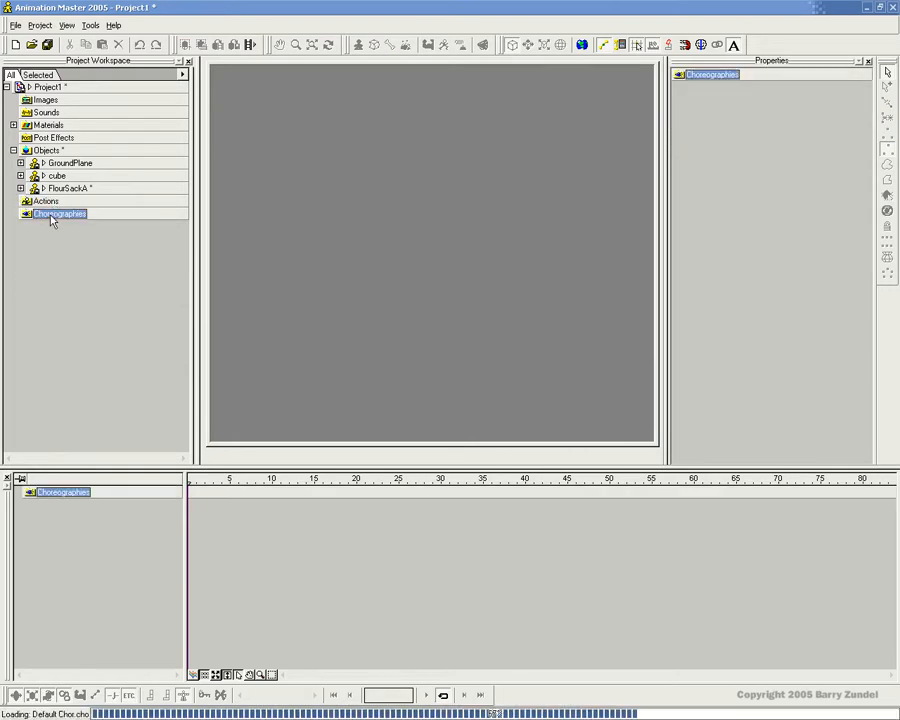
click(584, 143)
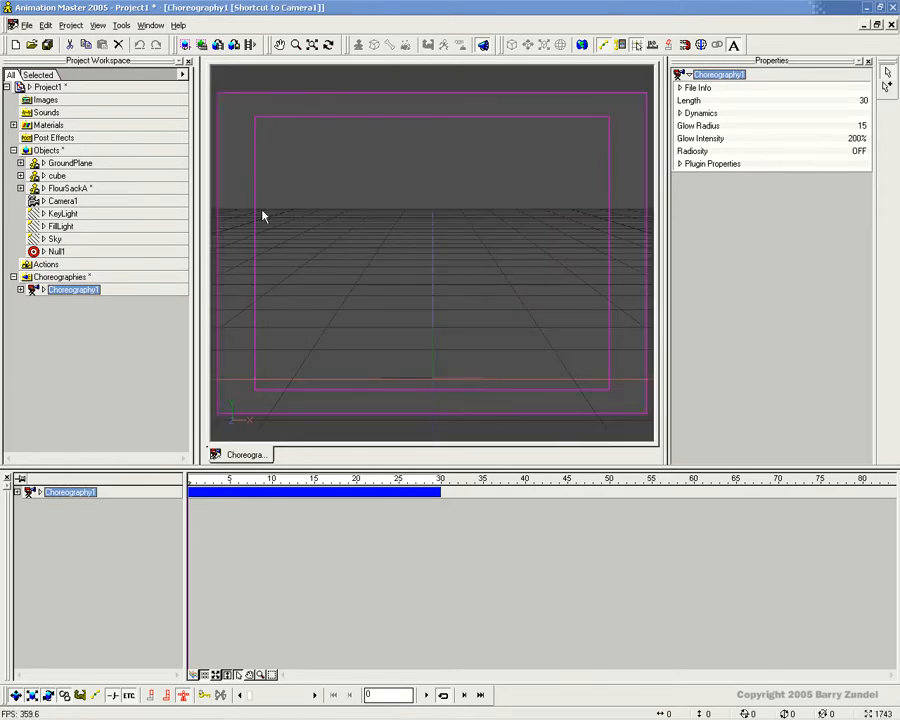
drag(68, 163, 75, 290)
Scale the ground plane to about 11497% so it extends past the grid, and lock it against selection
drag(469, 388, 898, 594)
key(KP_5)
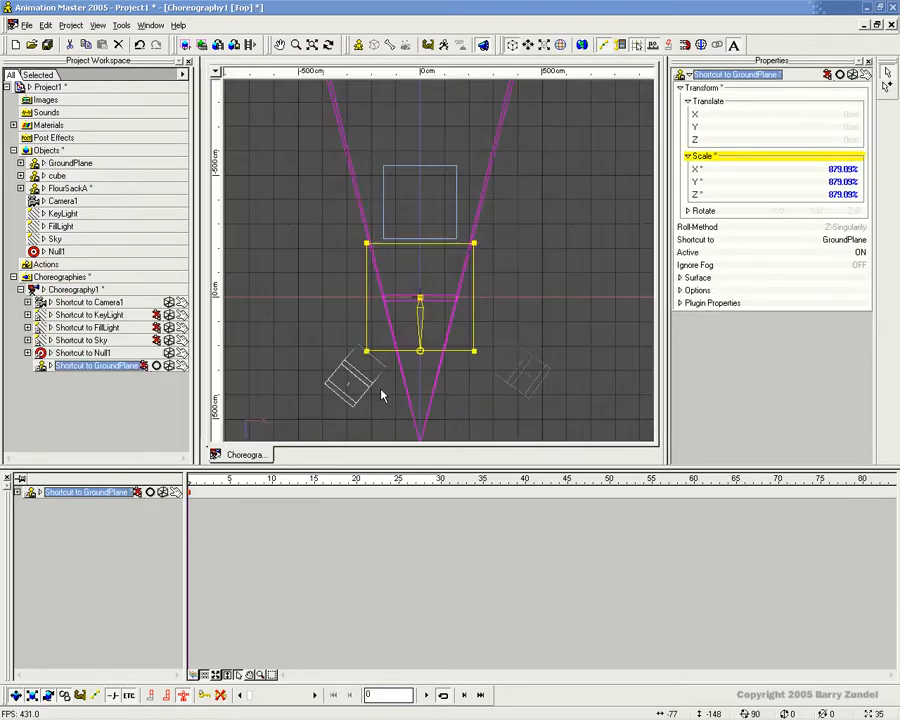
scroll(420, 326, down, 5)
drag(455, 288, 597, 431)
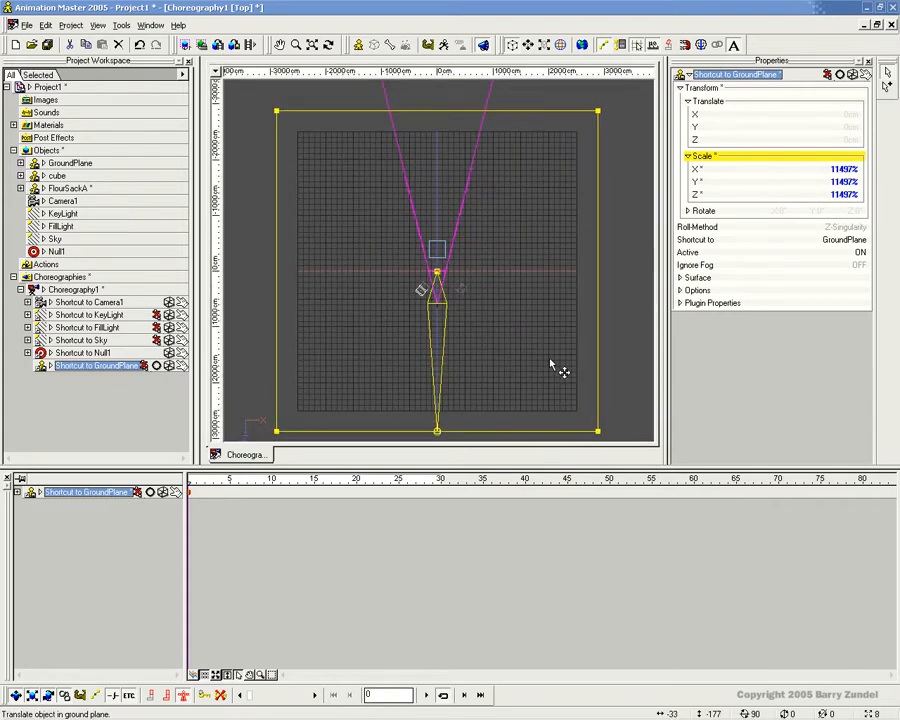
key(KP_0)
click(182, 366)
Add the cube and FlourSackA models to Choreography1
drag(57, 177, 90, 290)
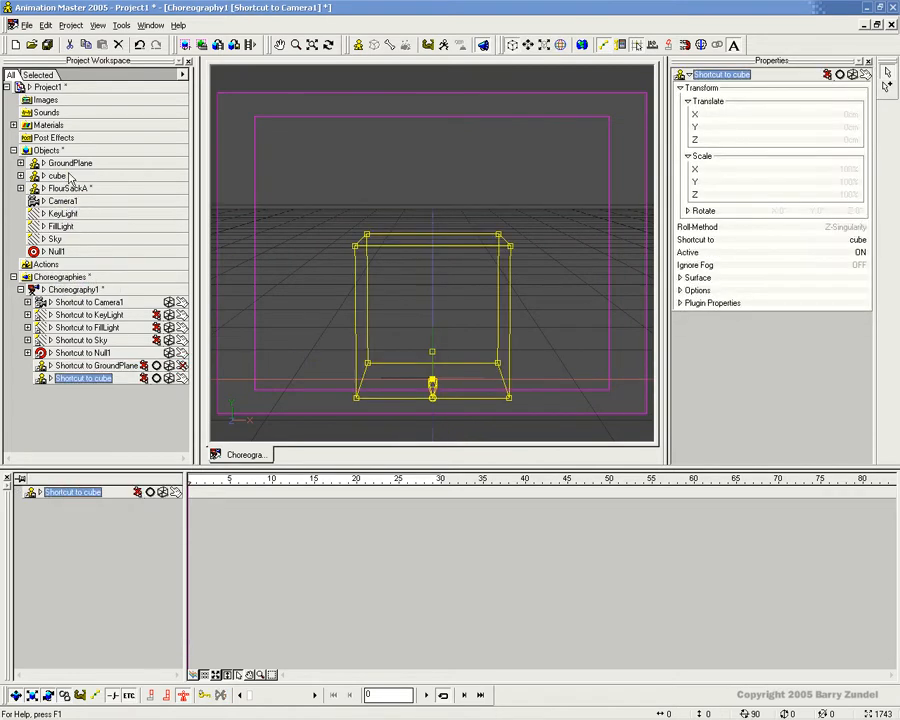
drag(65, 189, 83, 291)
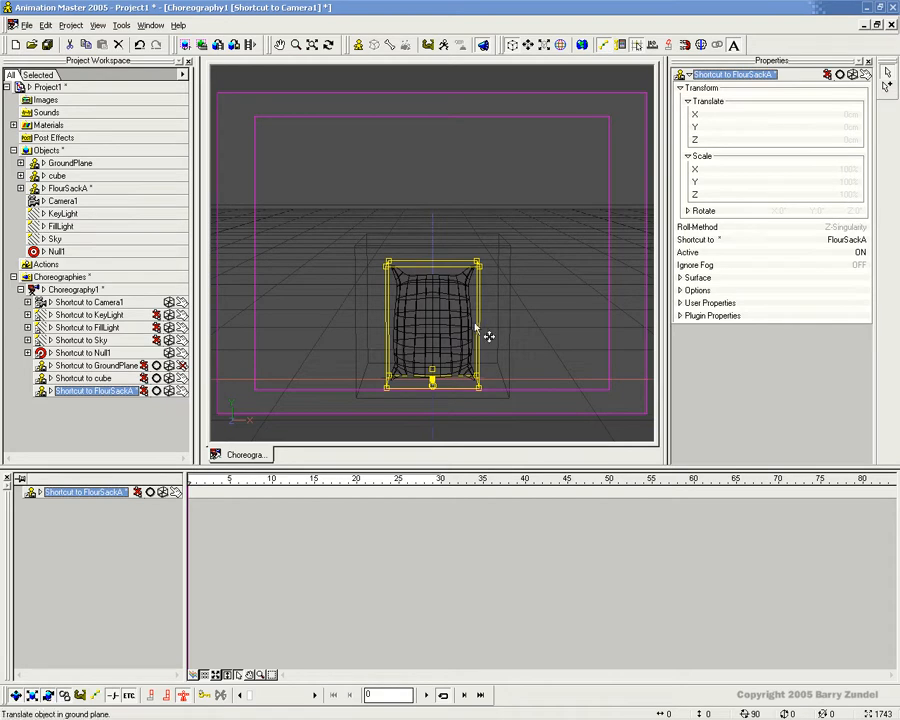
Move the cube behind the flour sack to about Z -224.67 cm, scale it to about 232.83% and lock it against selection
click(494, 246)
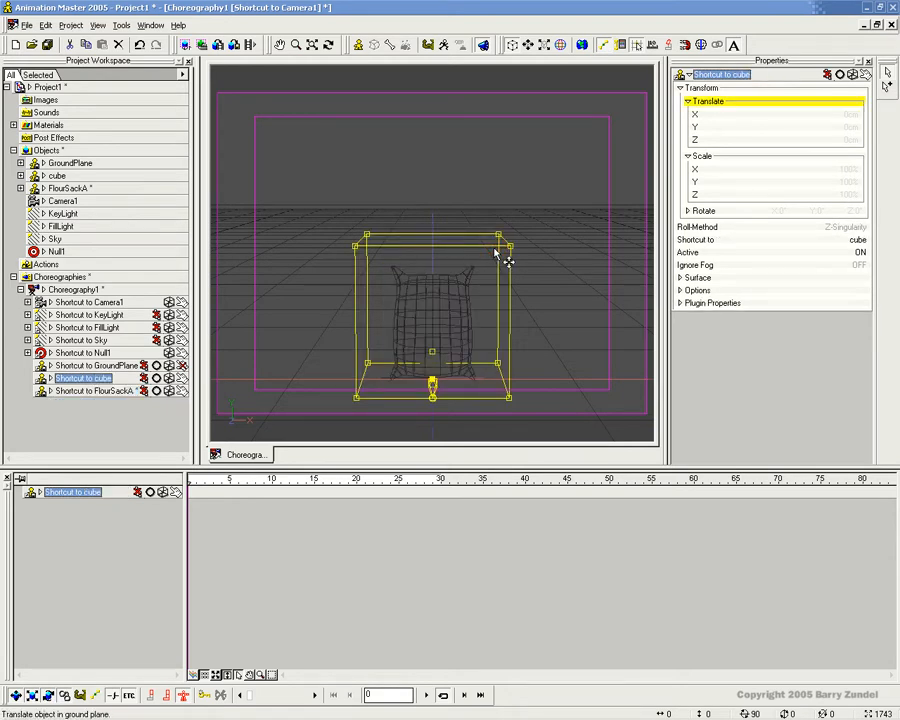
key(KP_6)
scroll(495, 250, up, 4)
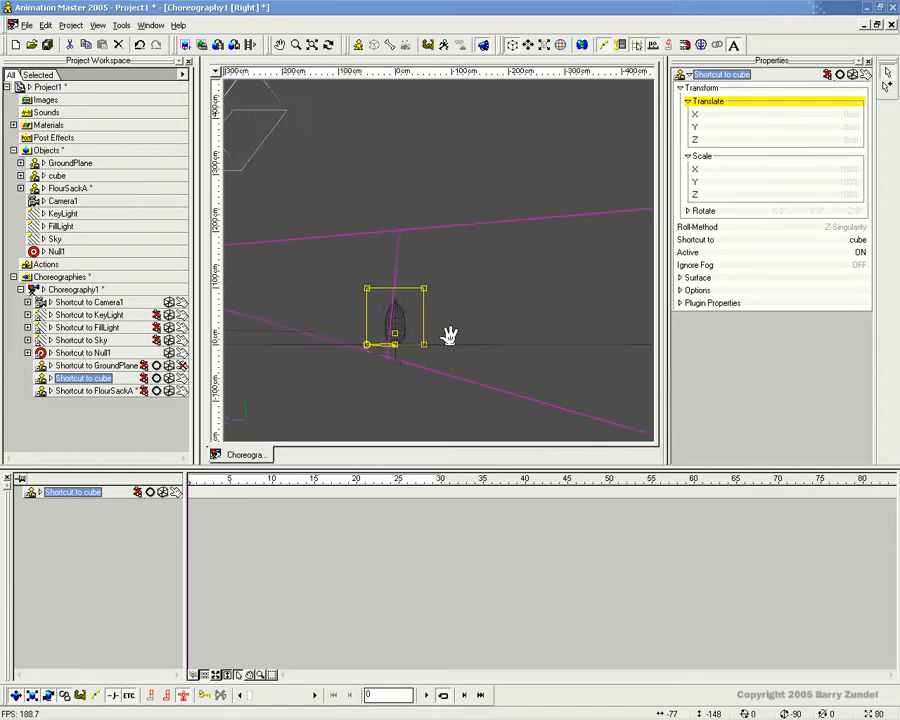
middle_drag(452, 348, 443, 290)
drag(334, 280, 503, 277)
key(s)
drag(578, 239, 625, 127)
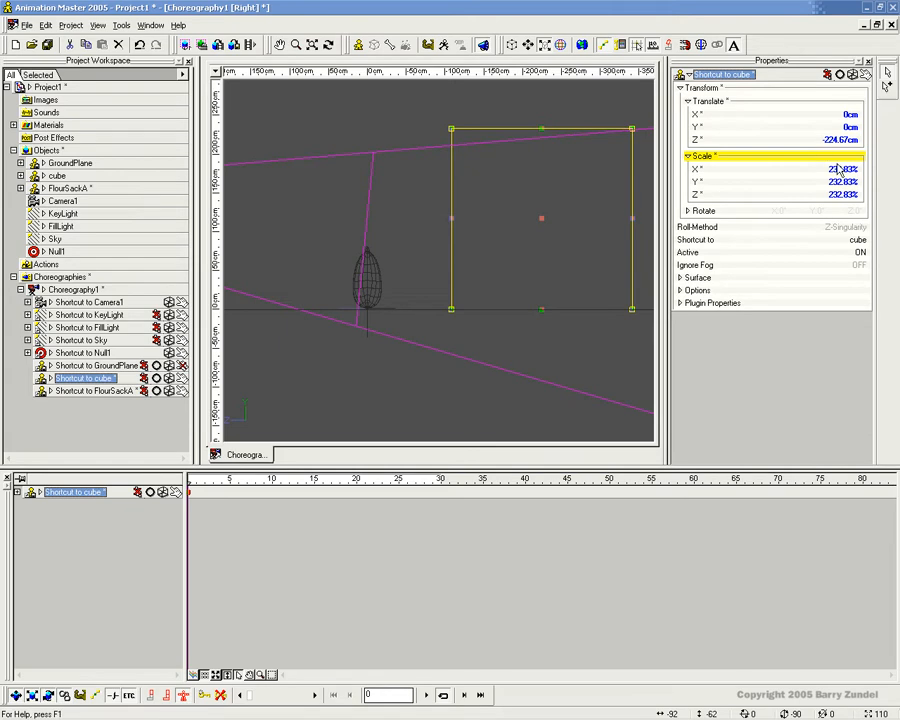
click(181, 379)
click(422, 372)
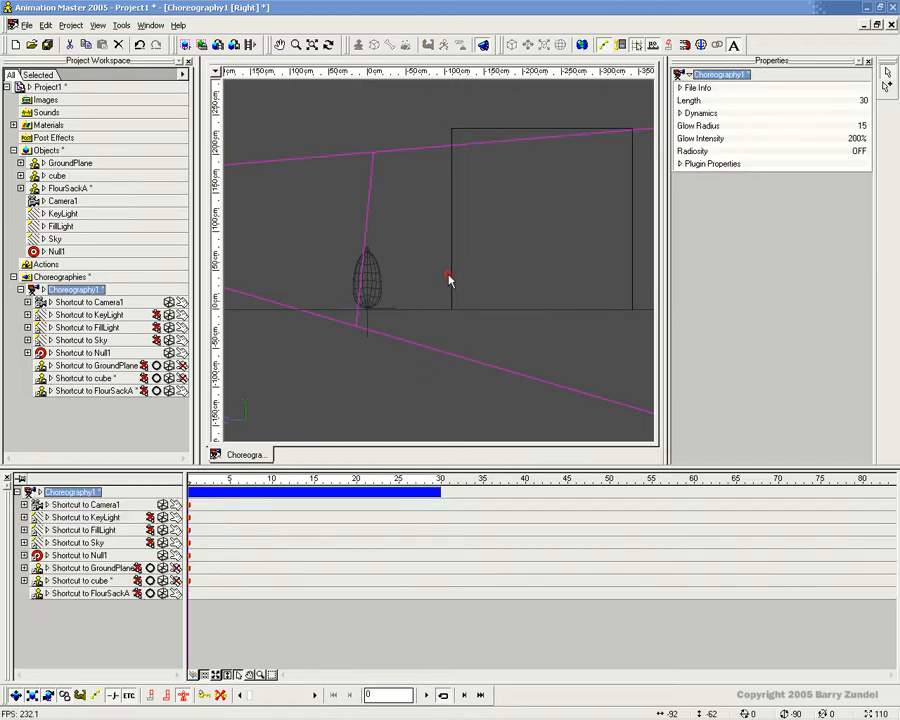
click(420, 222)
At frame 0, place the flour sack on top of the cube near its front edge, about Y 232.62 cm and Z -129.11 cm
click(373, 299)
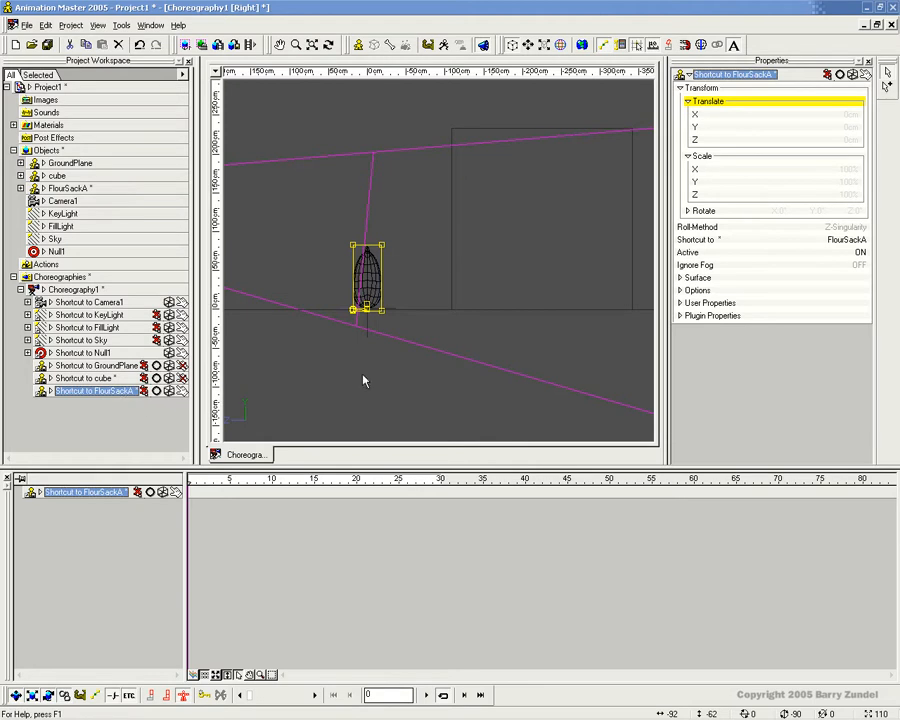
drag(235, 485, 177, 478)
drag(367, 292, 476, 104)
middle_drag(498, 144, 528, 307)
scroll(507, 331, up, 3)
scroll(507, 326, up, 4)
mouse_move(512, 231)
mouse_down()
mouse_move(525, 239)
mouse_move(500, 248)
mouse_up()
scroll(508, 252, up, 5)
mouse_move(512, 255)
middle_down()
mouse_move(555, 263)
mouse_move(526, 257)
middle_up()
scroll(526, 257, up, 2)
drag(517, 250, 517, 260)
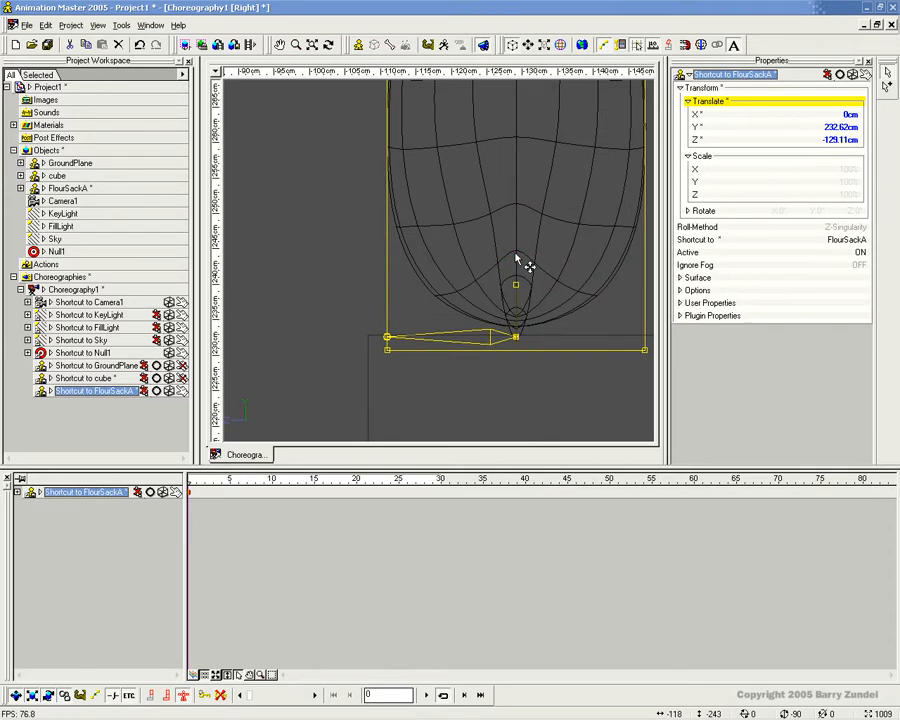
scroll(517, 259, down, 14)
scroll(517, 259, up, 3)
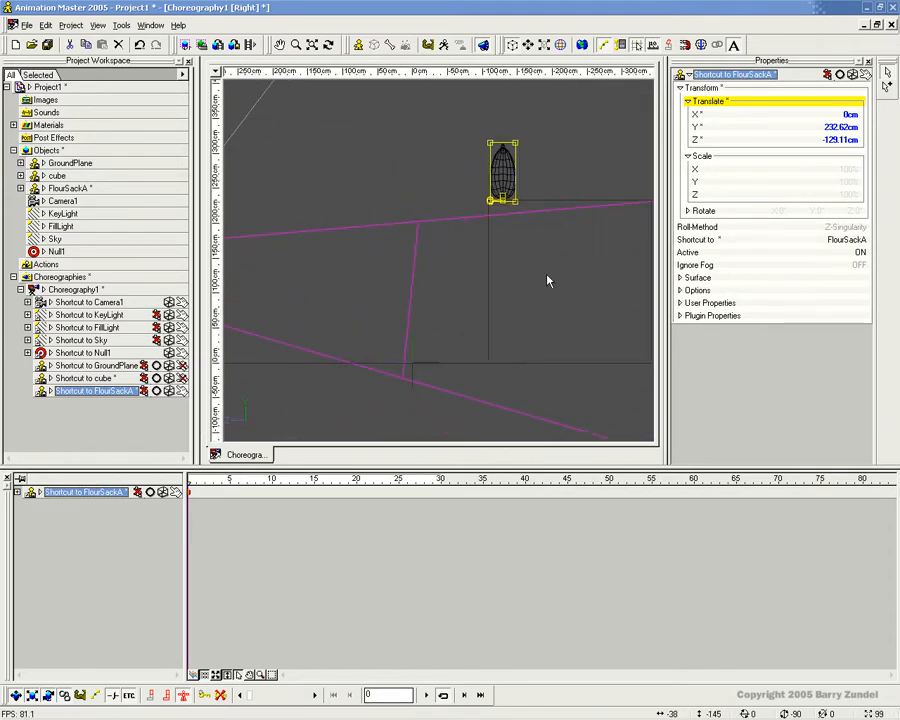
Set a hold keyframe for the flour sack at frame 20 in the same position on the cube
click(187, 479)
drag(188, 480, 355, 480)
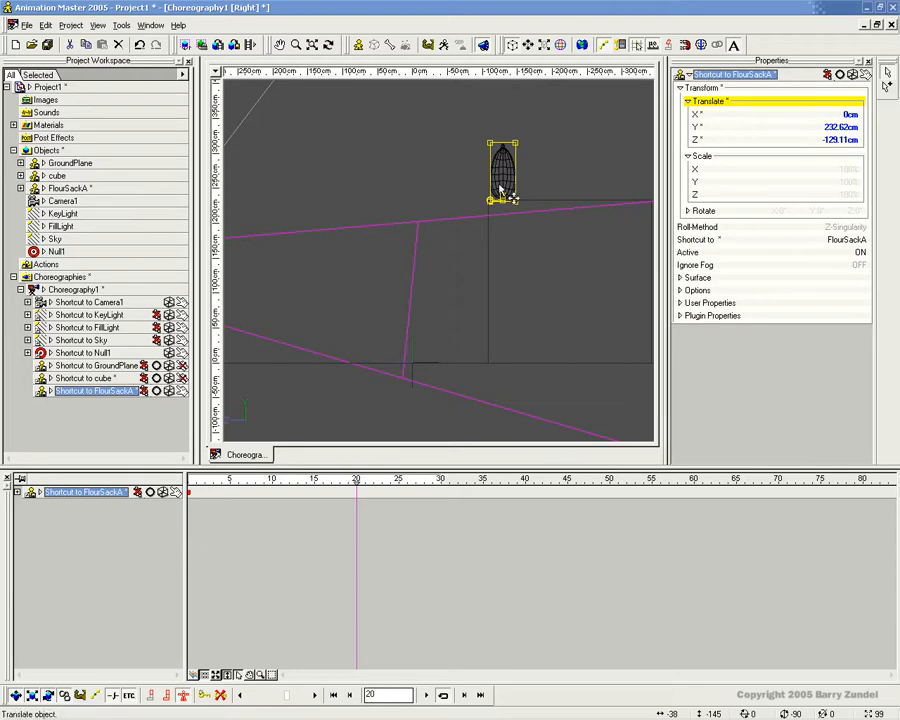
key(Up)
key(Down)
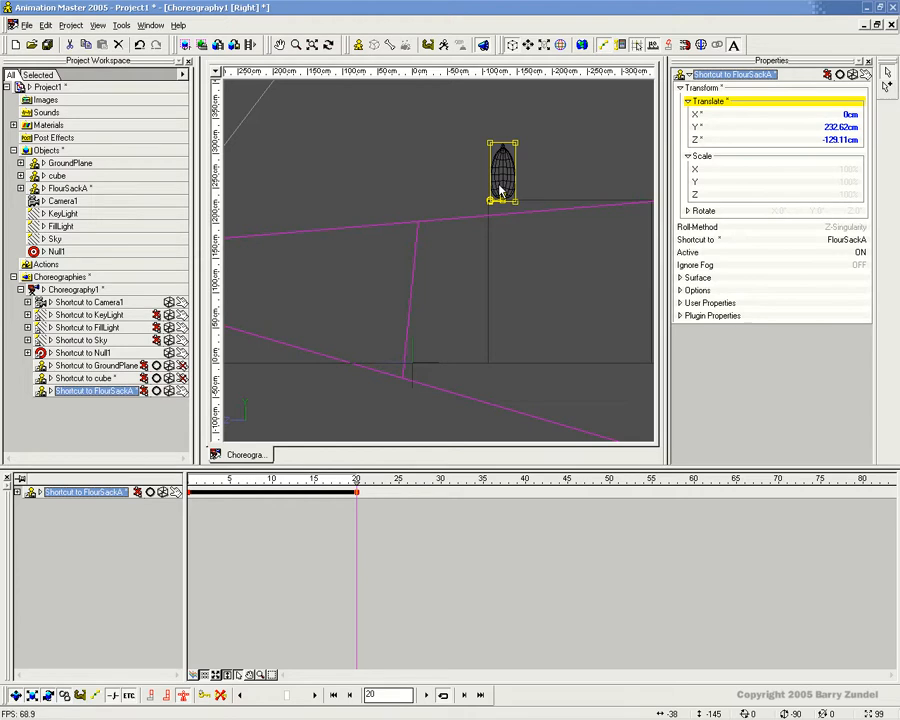
At frame 30, move the flour sack into mid-air in front of the cube, about Y 339.32 cm and Z 39.99 cm
mouse_move(358, 478)
mouse_down()
mouse_move(189, 477)
mouse_move(441, 476)
mouse_up()
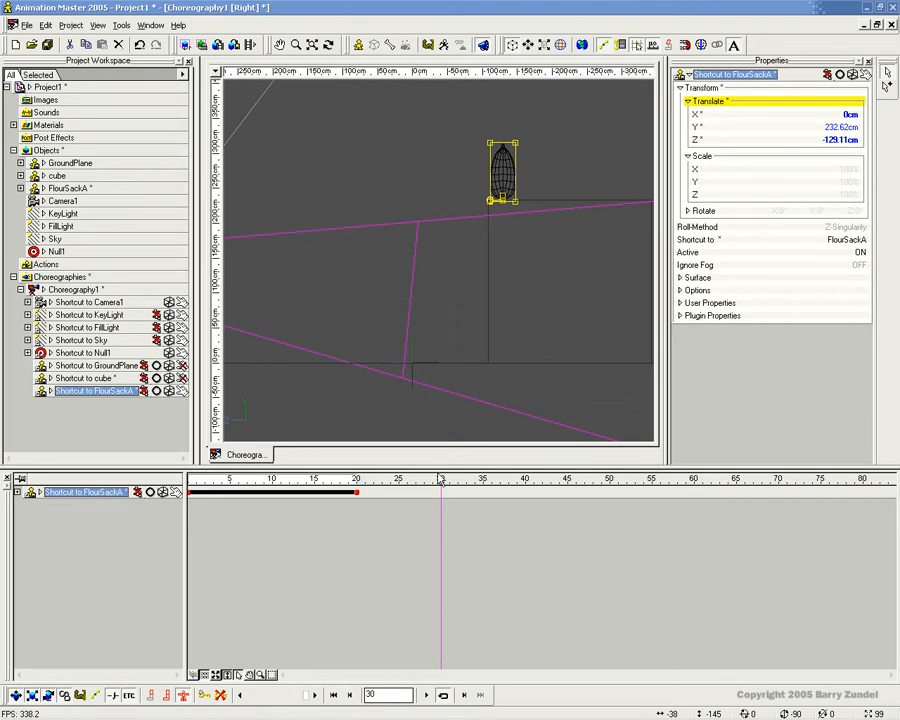
middle_drag(506, 297, 539, 320)
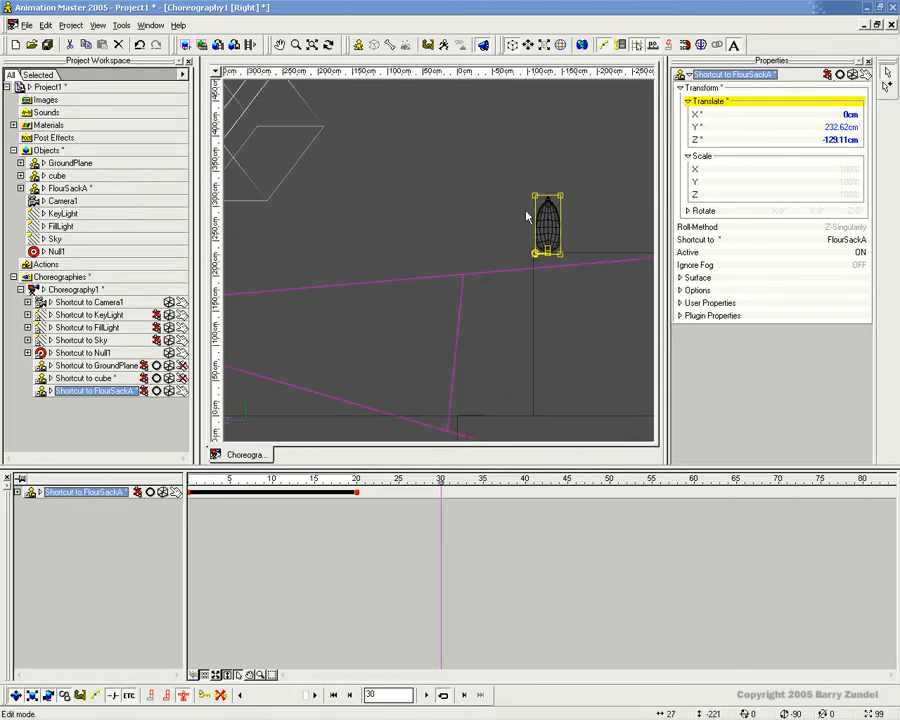
drag(546, 236, 427, 163)
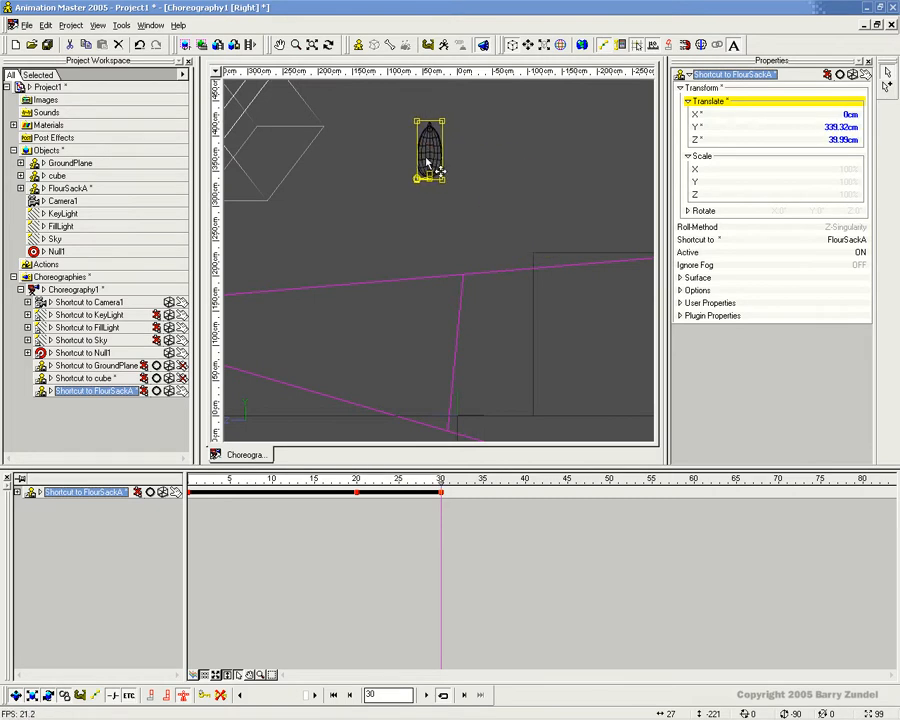
Turn off grid snapping and raise the mid-air flour sack to about Y 352.41 cm and Z 38.99 cm
click(627, 64)
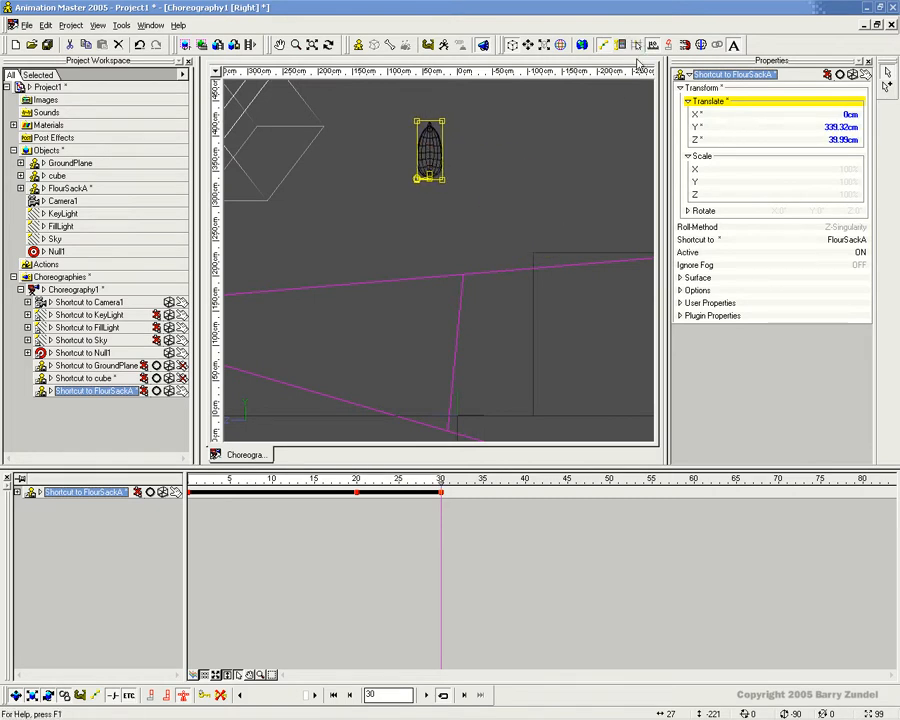
mouse_move(428, 167)
mouse_down()
mouse_move(428, 176)
mouse_move(442, 170)
mouse_move(430, 166)
mouse_up()
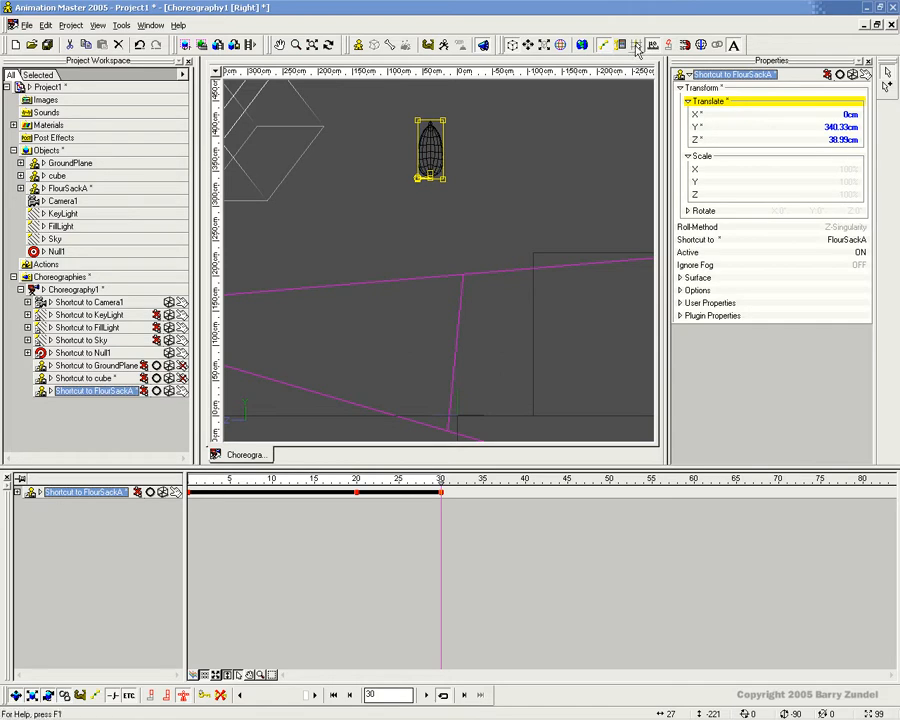
drag(429, 168, 428, 157)
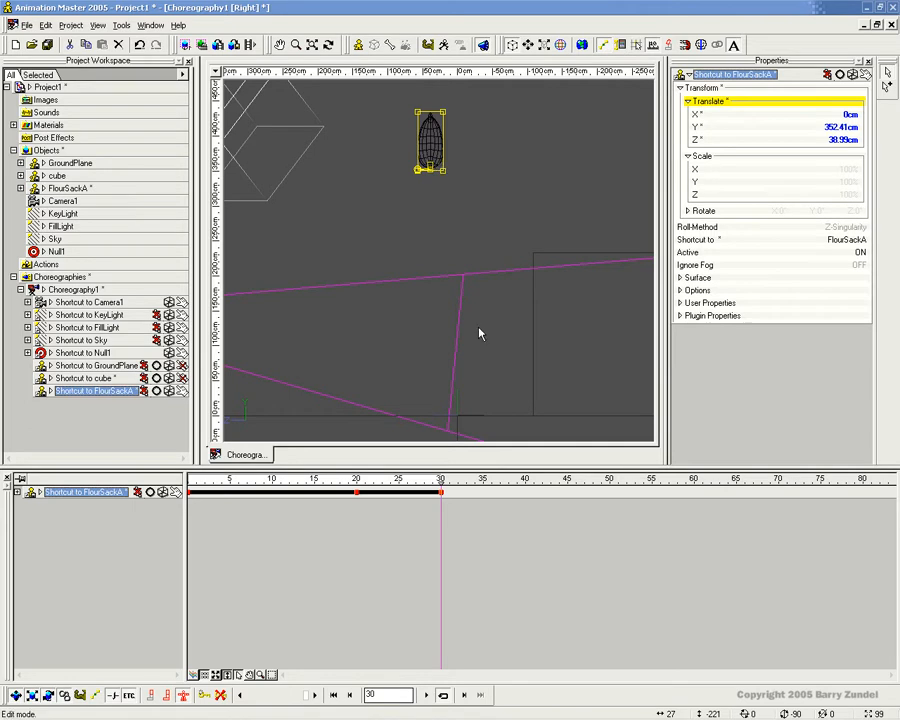
At frame 40, land the flour sack on the ground plane at Y 0 cm and about Z 126.86 cm
drag(441, 481, 525, 481)
drag(406, 305, 458, 258)
drag(490, 82, 464, 263)
scroll(470, 265, up, 6)
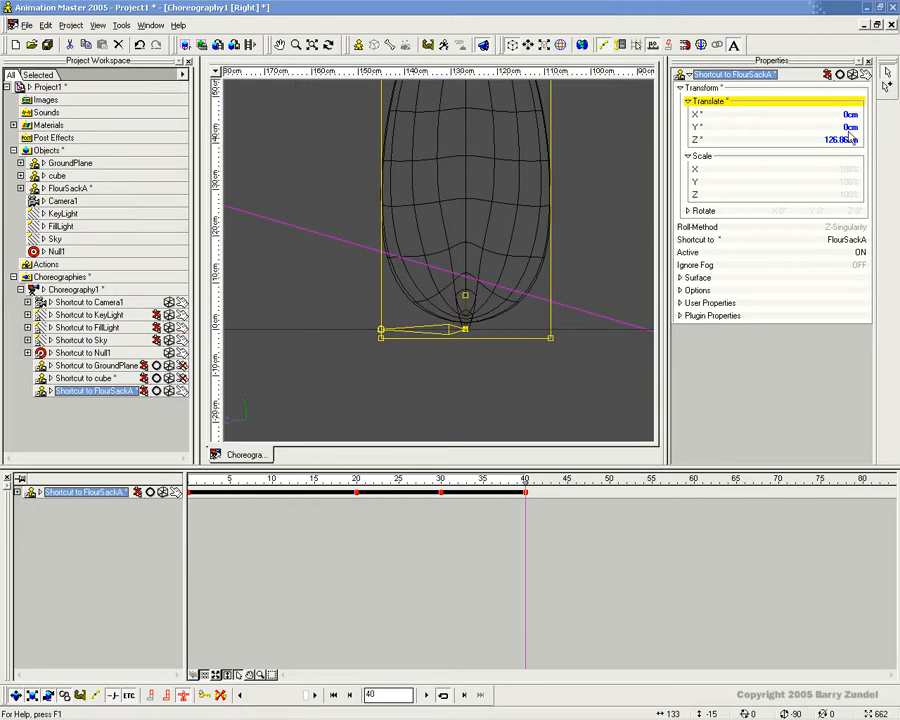
scroll(466, 306, down, 6)
scroll(463, 309, down, 3)
drag(464, 480, 526, 492)
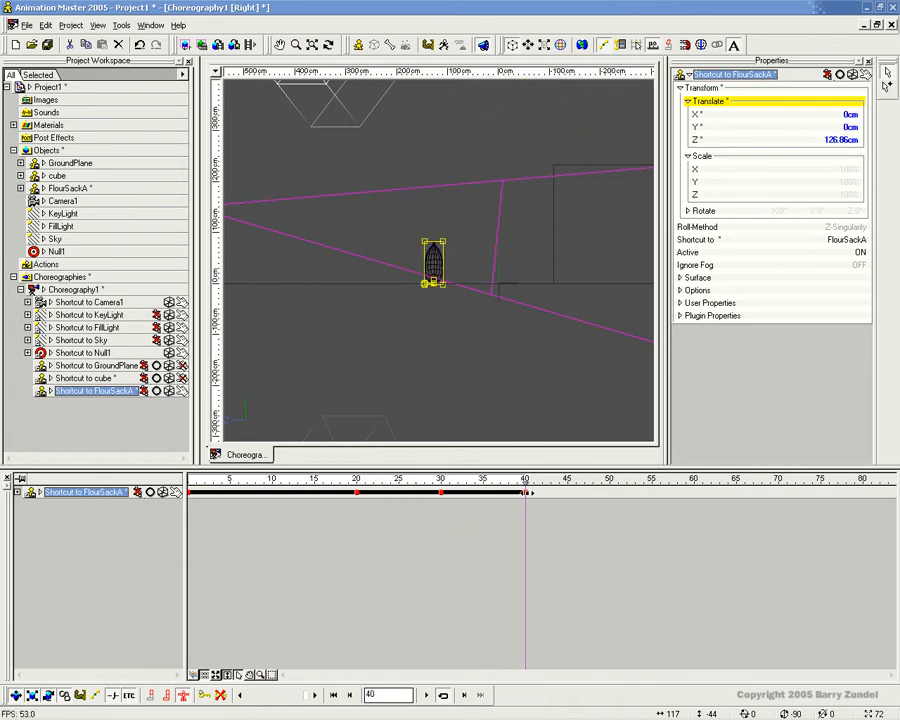
scroll(440, 285, up, 4)
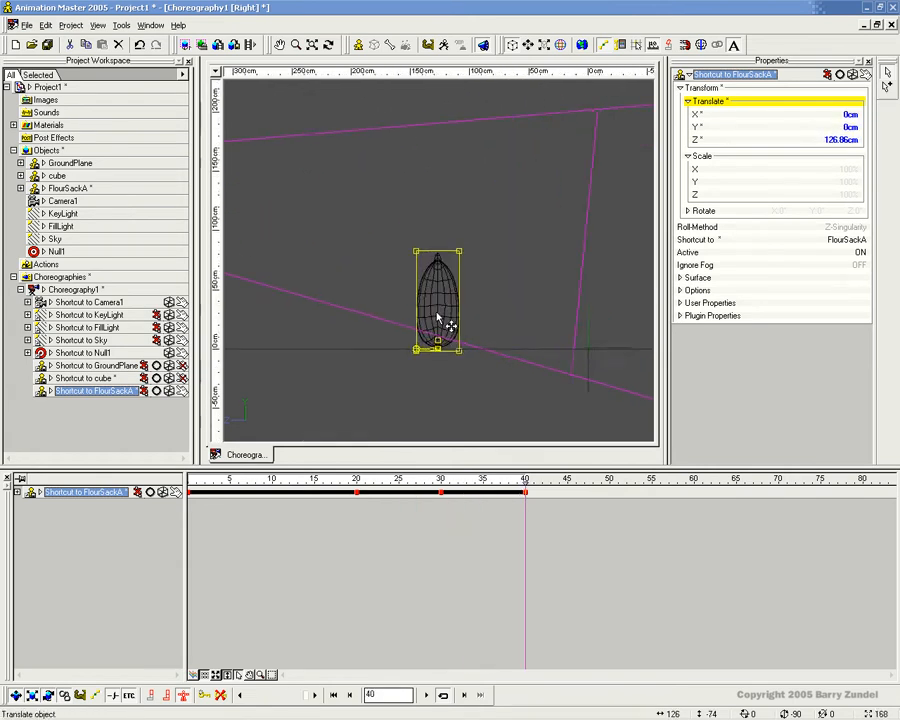
scroll(437, 318, up, 1)
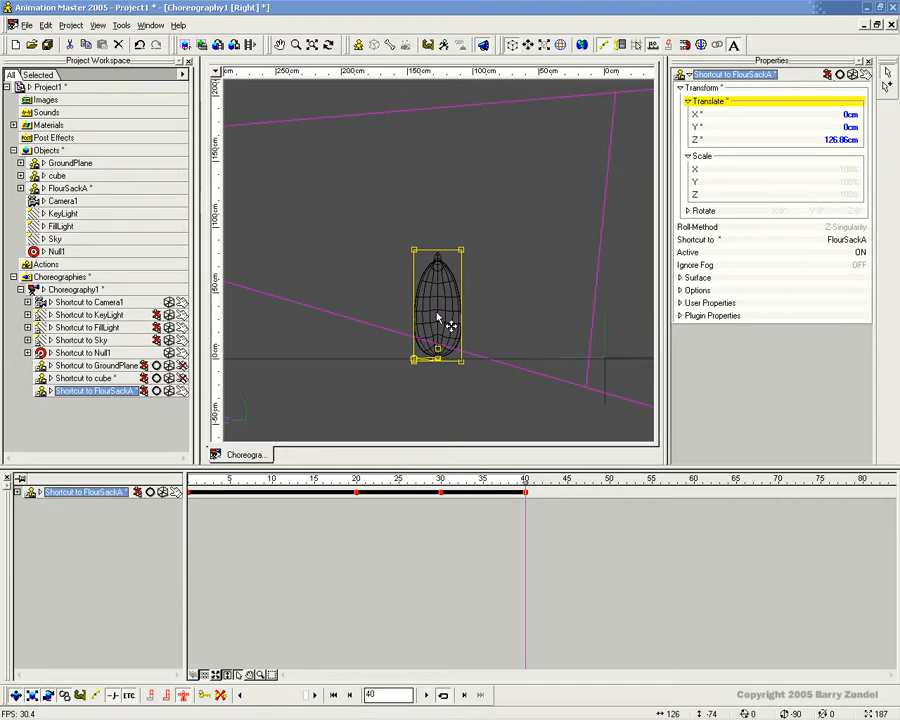
Move the flour sack's landing position at frame 40 out to about Z 181.43 cm and display its translate curves
drag(462, 306, 415, 300)
click(215, 674)
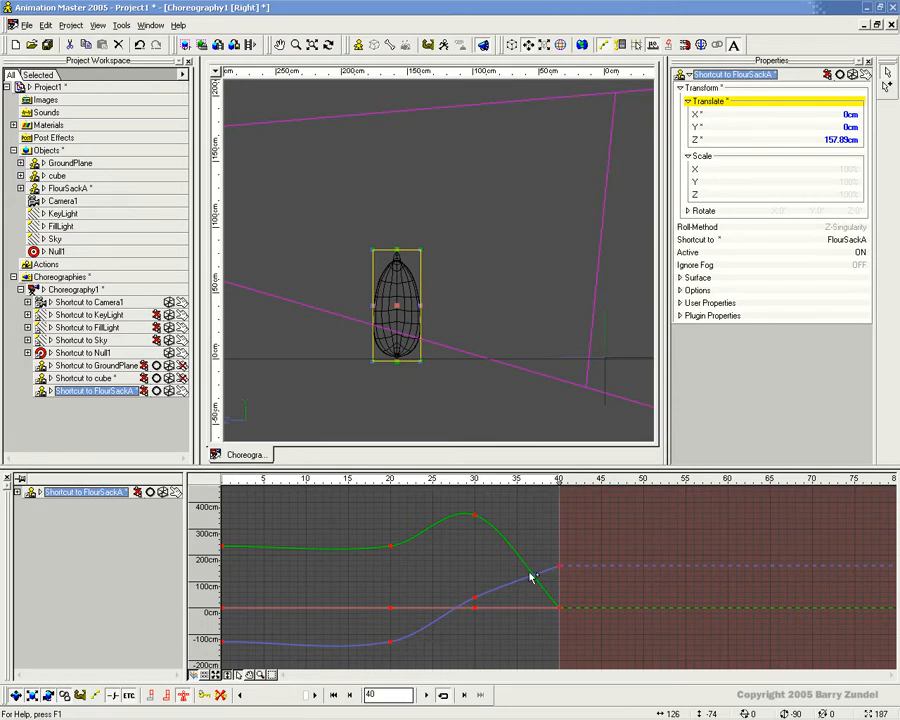
drag(372, 305, 343, 297)
mouse_move(507, 487)
mouse_down()
mouse_move(372, 482)
mouse_move(567, 485)
mouse_up()
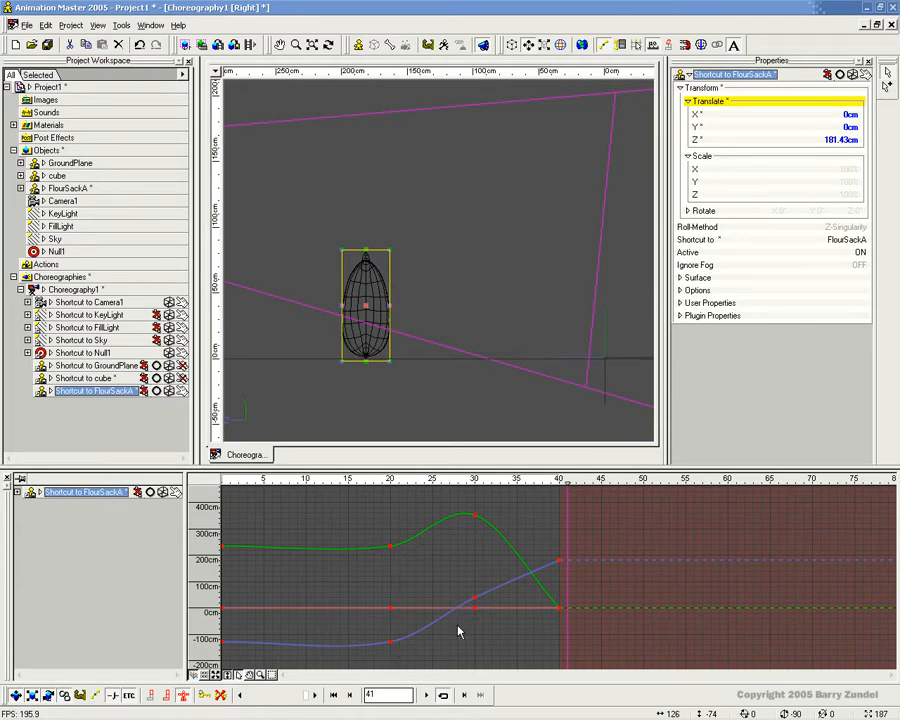
mouse_move(400, 646)
mouse_down()
mouse_move(563, 572)
mouse_move(518, 603)
mouse_move(530, 603)
mouse_up()
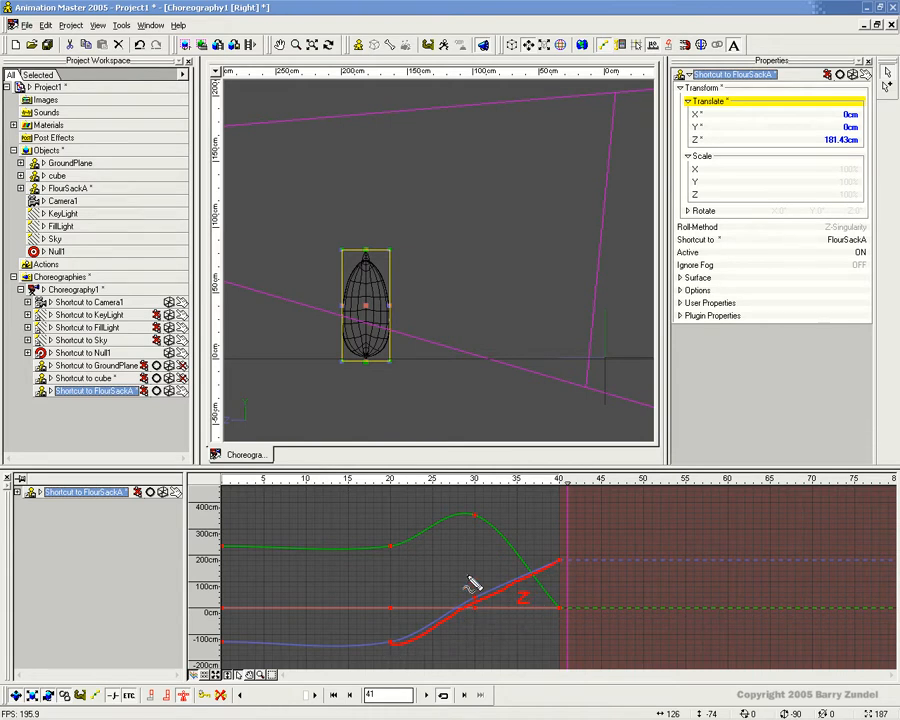
mouse_move(396, 557)
mouse_down()
mouse_move(474, 526)
mouse_move(549, 591)
mouse_up()
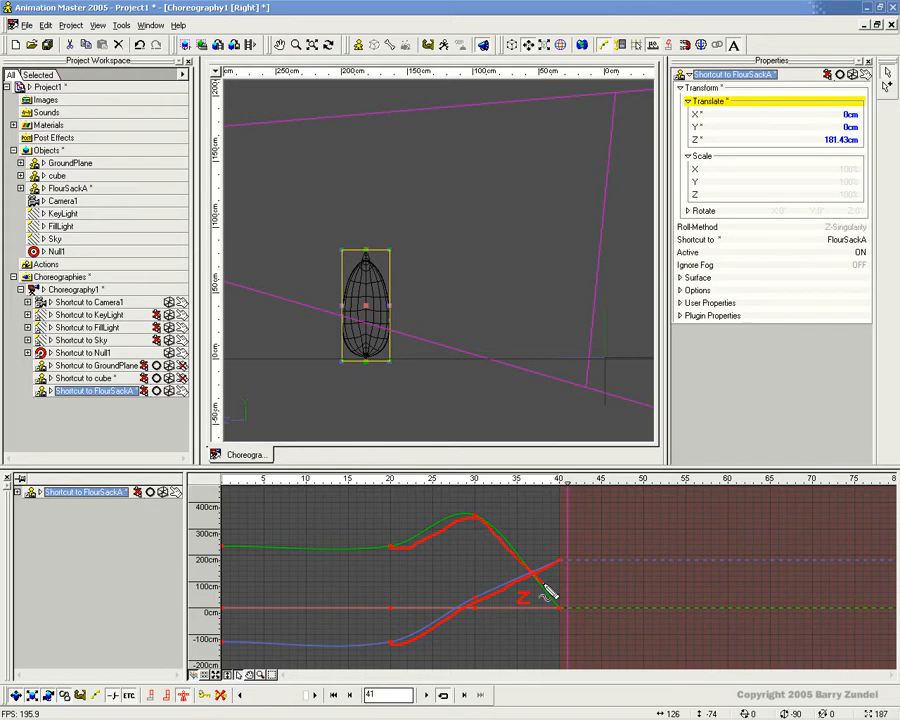
drag(514, 537, 518, 566)
mouse_move(391, 610)
mouse_down()
mouse_move(553, 610)
mouse_move(491, 631)
mouse_move(507, 631)
mouse_up()
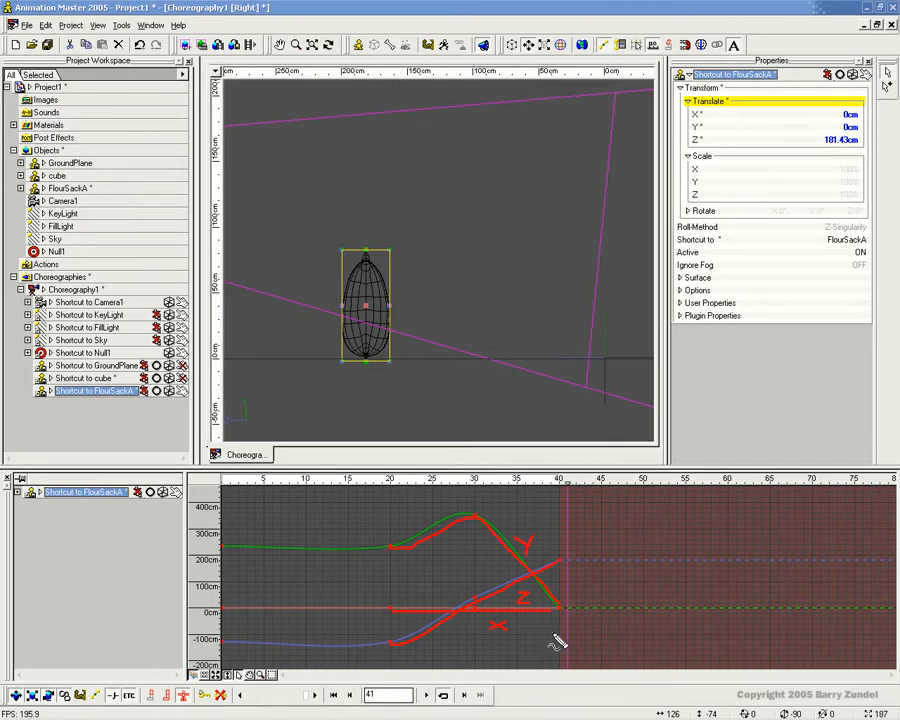
key(Escape)
Add keyframes holding the flour sack's landing position at frames 50 and 60
mouse_move(569, 486)
mouse_down()
mouse_move(402, 486)
mouse_move(641, 489)
mouse_up()
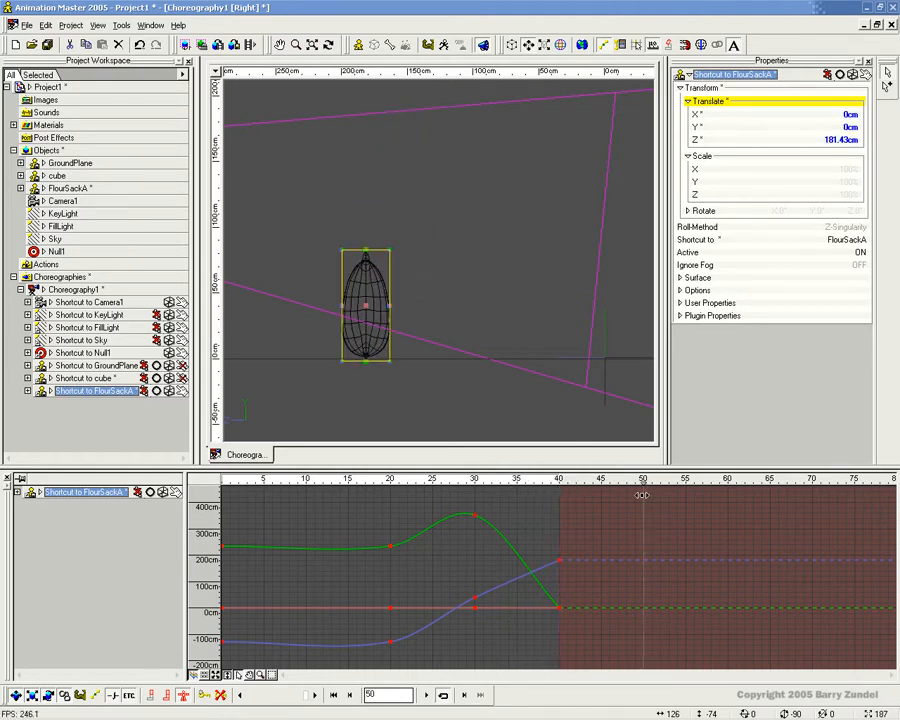
key(Insert)
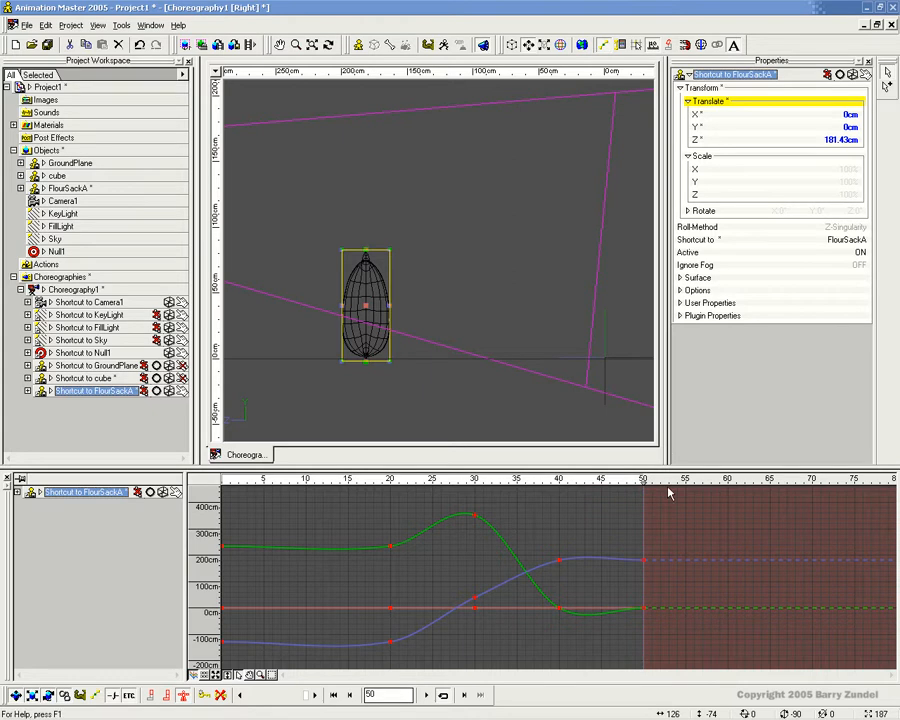
mouse_move(642, 487)
mouse_down()
mouse_move(727, 487)
mouse_move(288, 506)
mouse_move(390, 506)
mouse_up()
key(Insert)
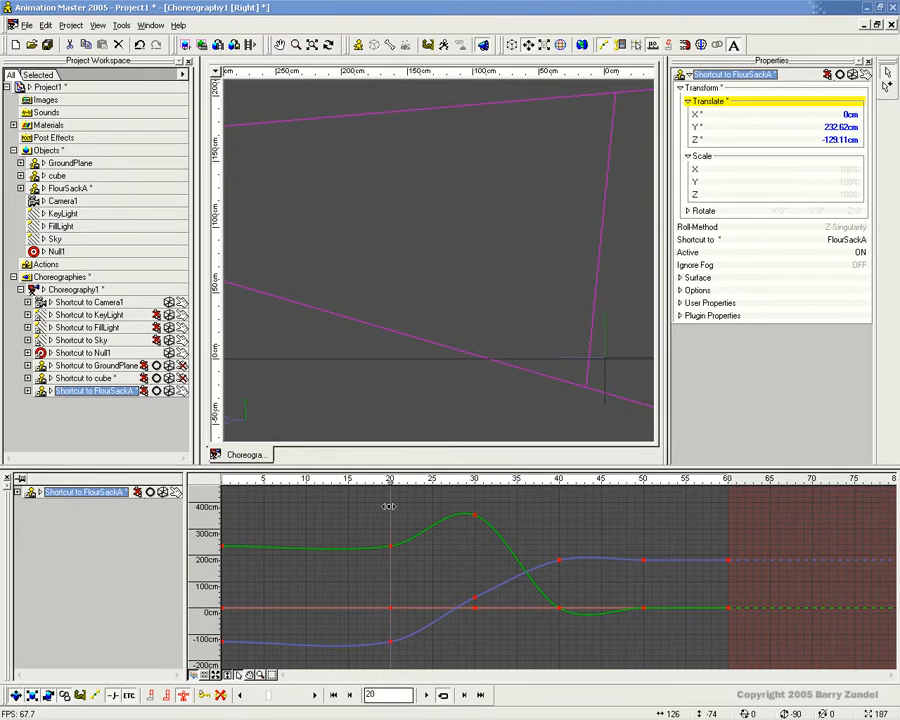
Try to flatten the sack's curves by duplicating its frame 40 pose at frame 41 and its frame 20 pose at frame 19
click(459, 399)
scroll(460, 401, down, 3)
drag(459, 401, 476, 376)
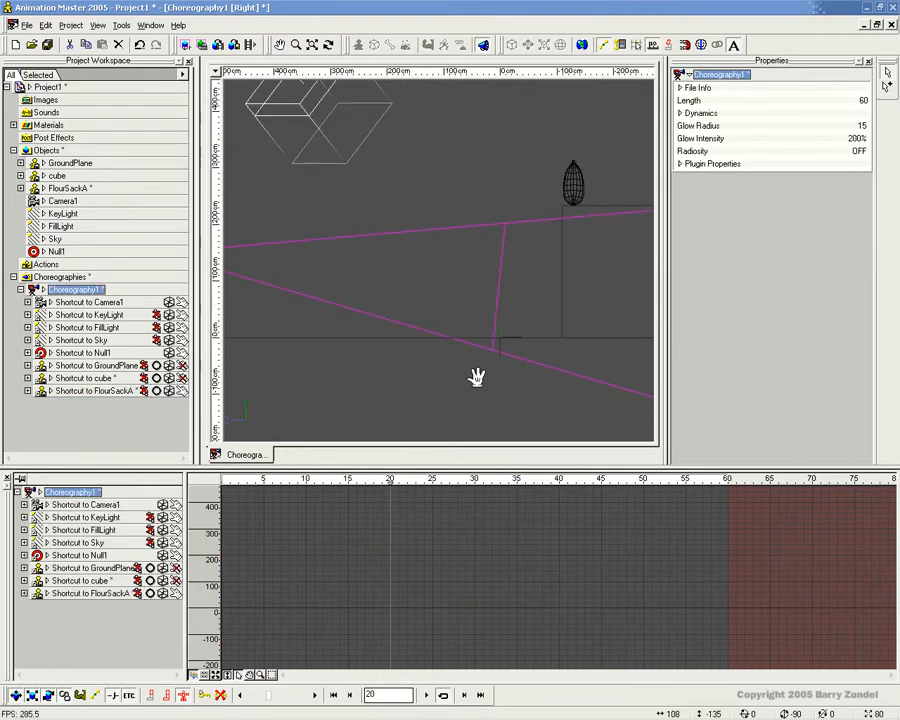
click(572, 180)
mouse_move(388, 482)
mouse_down()
mouse_move(312, 490)
mouse_move(592, 494)
mouse_move(560, 492)
mouse_up()
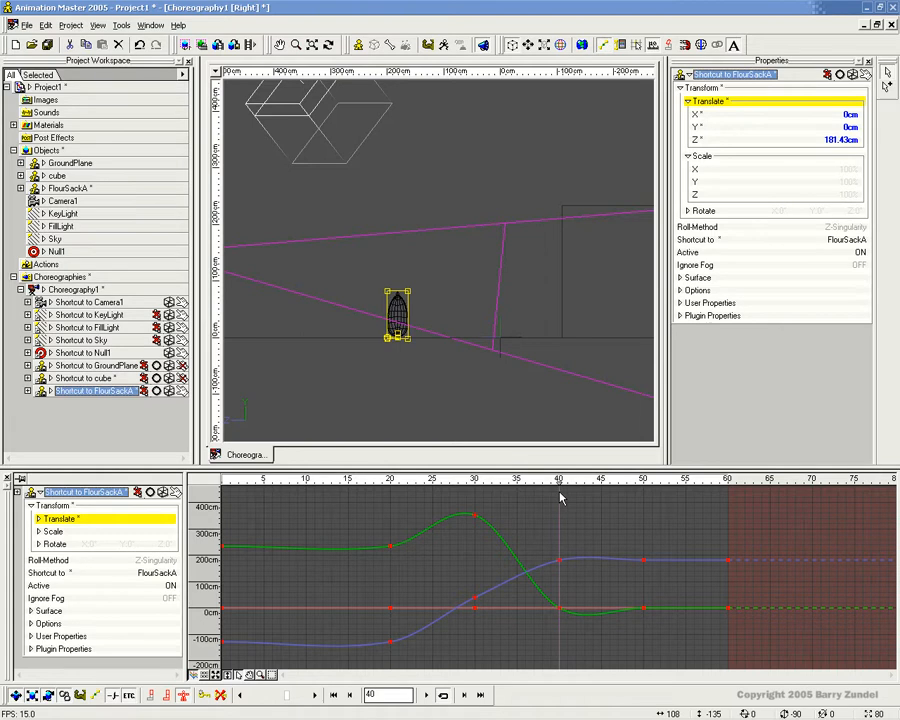
mouse_move(558, 479)
mouse_down()
mouse_move(566, 486)
mouse_move(381, 488)
mouse_up()
key(ctrl+v)
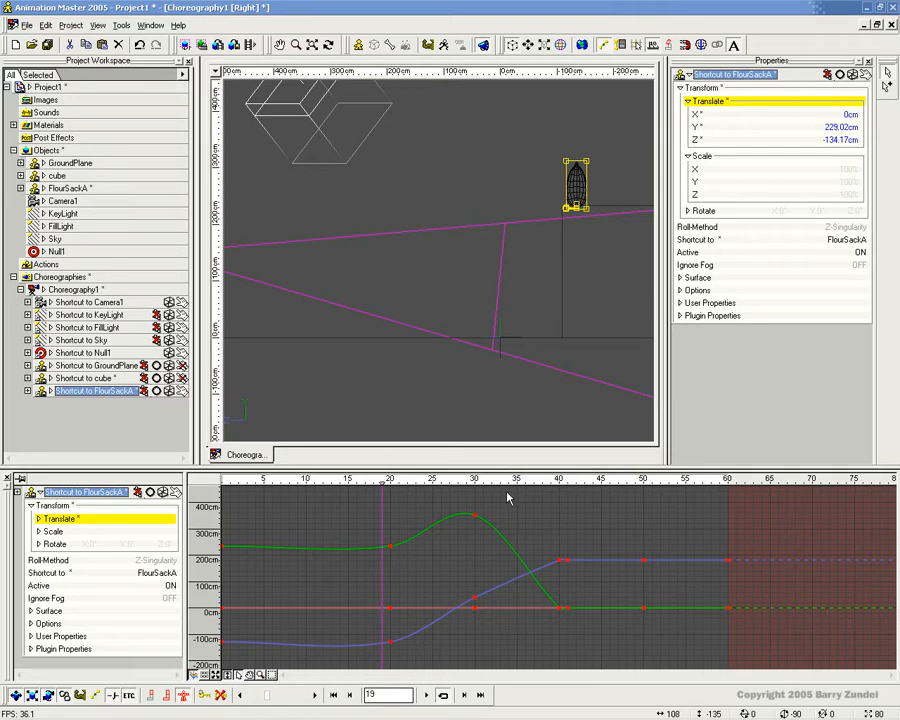
drag(382, 481, 391, 481)
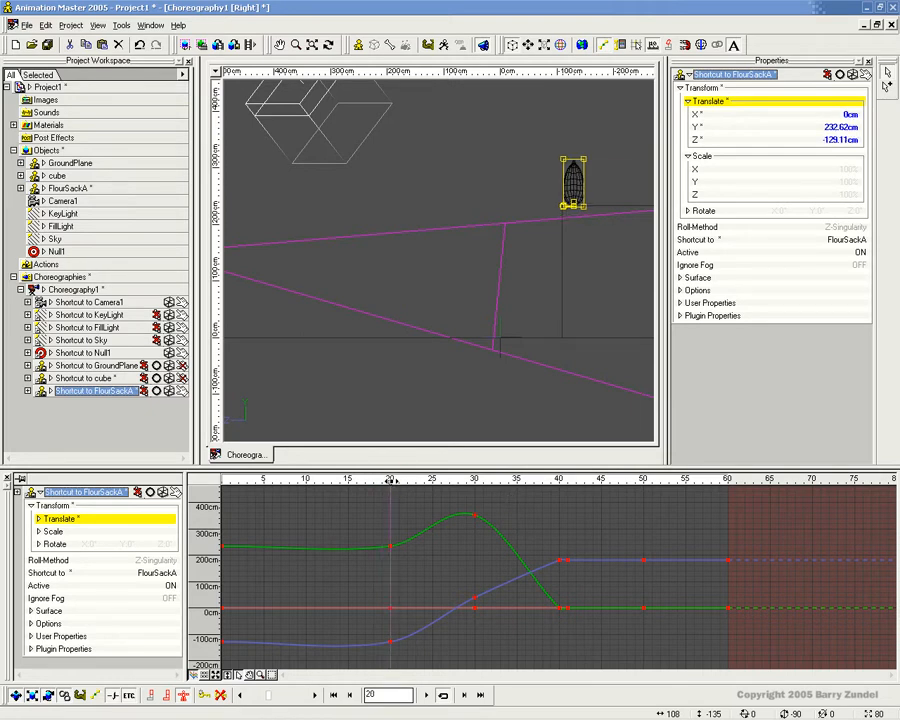
mouse_move(388, 482)
mouse_down()
mouse_move(567, 482)
mouse_move(382, 489)
mouse_up()
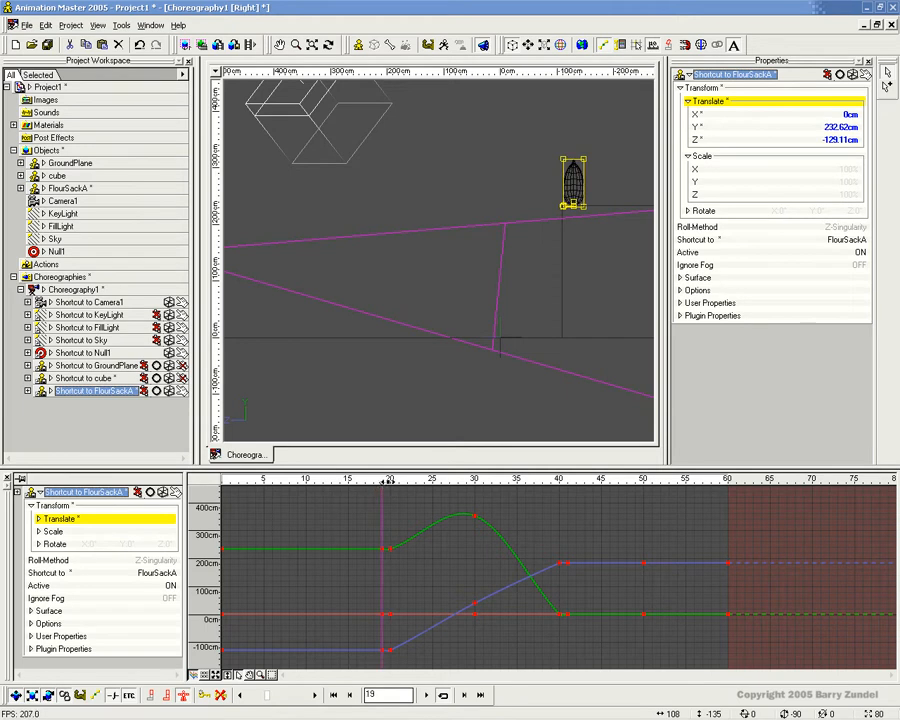
Remove the extra flour sack keyframes at frames 19 and 41
mouse_move(386, 482)
mouse_down()
mouse_move(287, 497)
mouse_move(382, 499)
mouse_up()
click(221, 696)
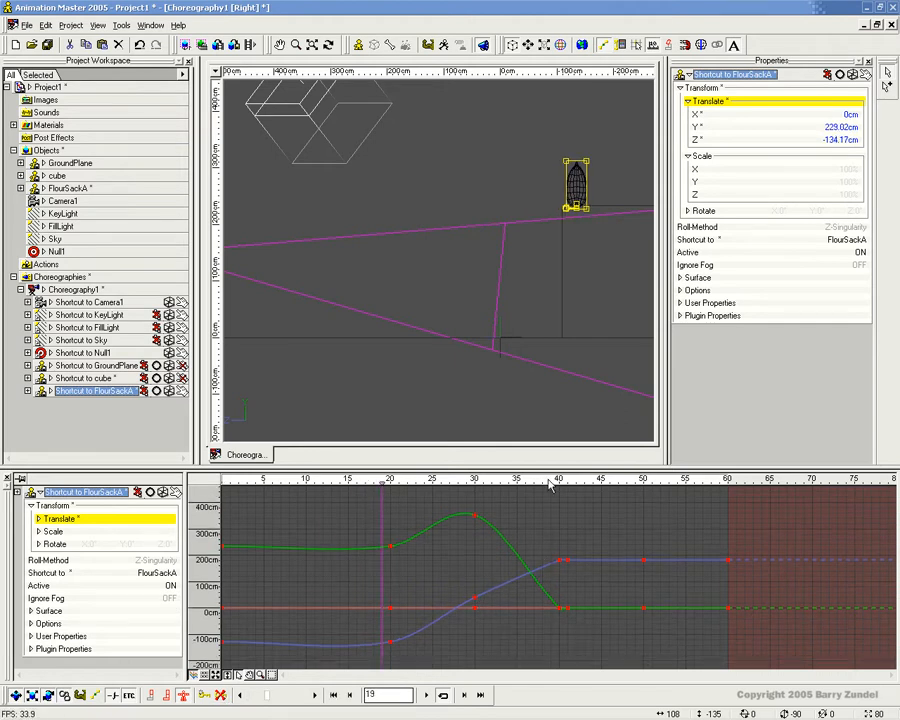
drag(547, 486, 567, 479)
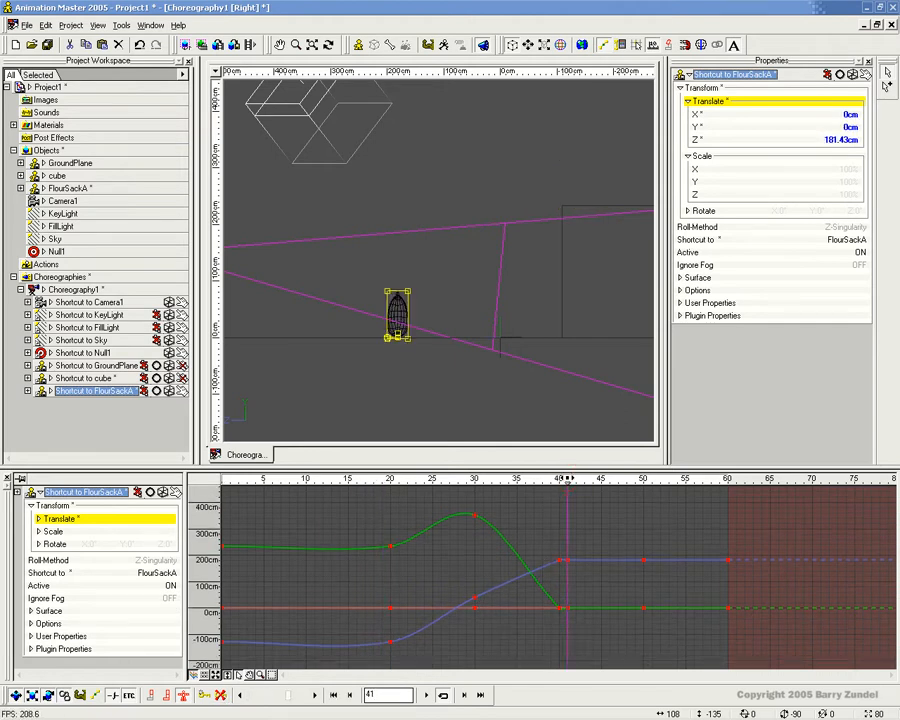
click(221, 696)
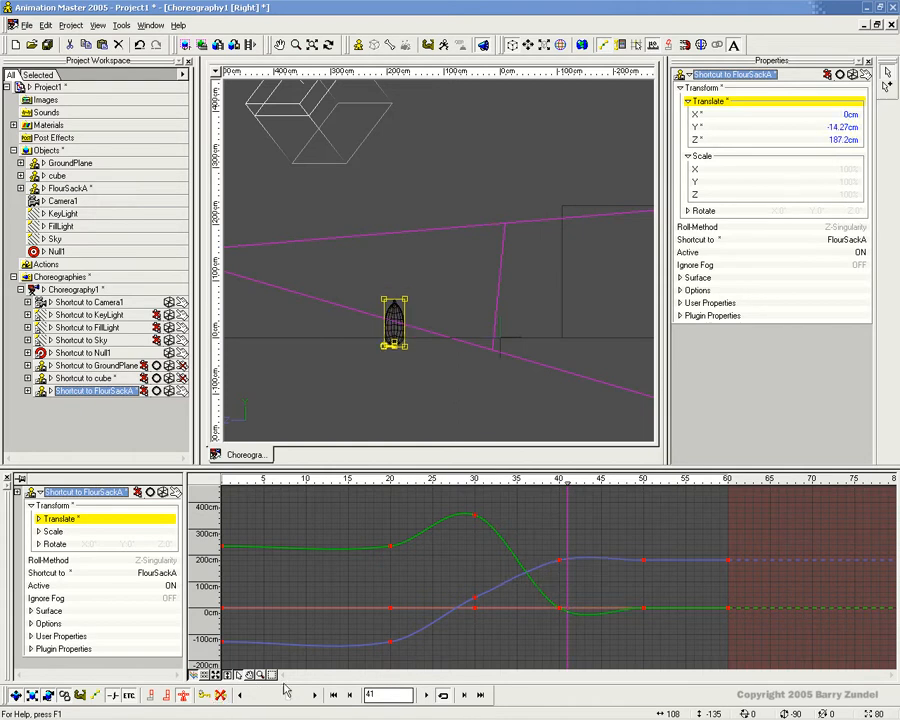
Set the interpolation method of all the sack's translate keyframes at frame 0 to Hold
drag(568, 484, 391, 490)
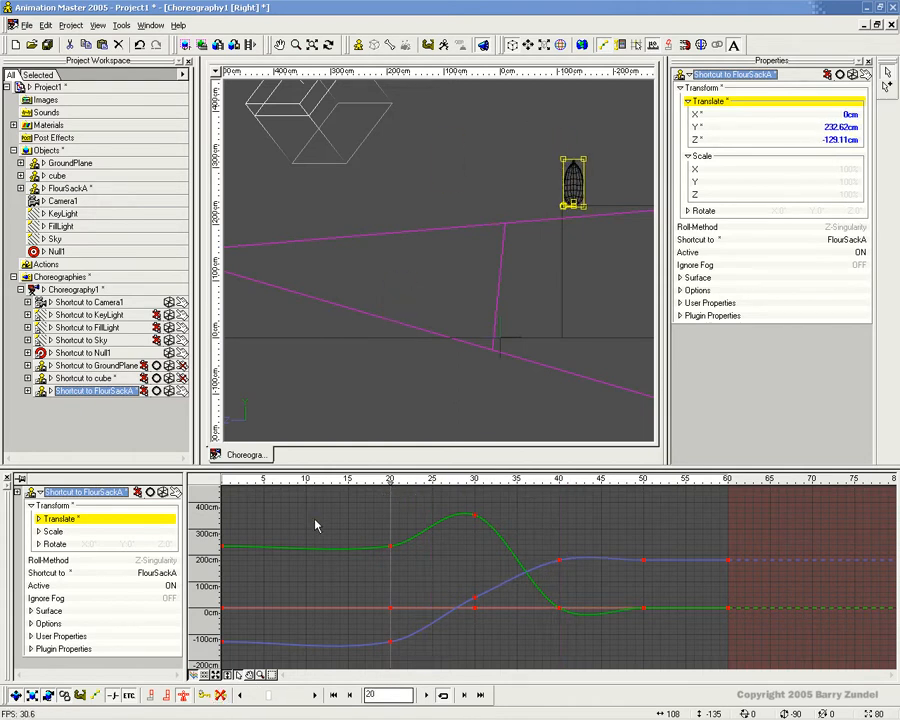
click(221, 646)
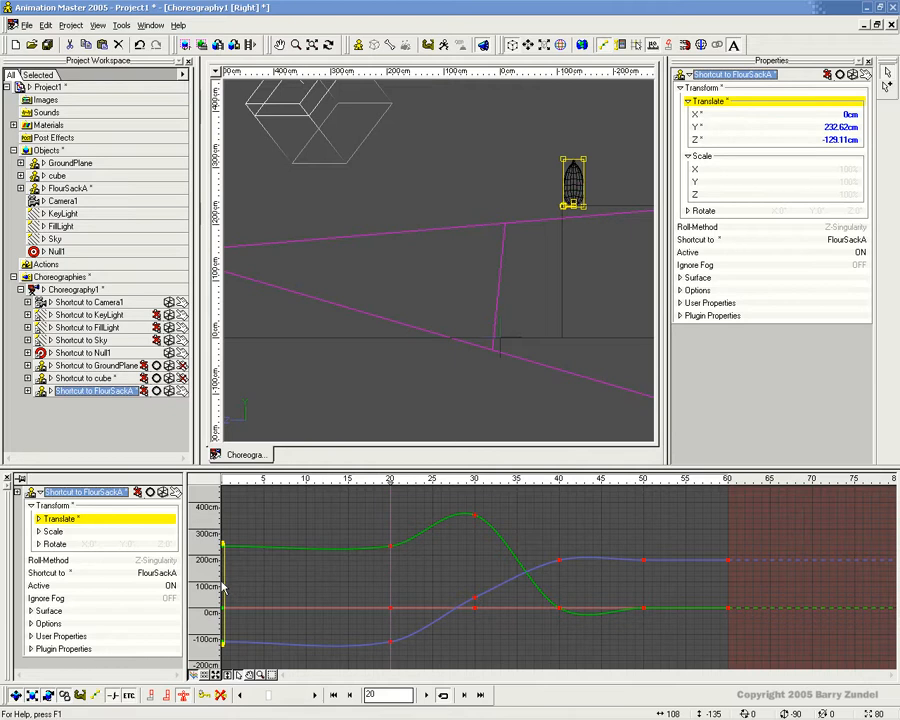
right_click(224, 590)
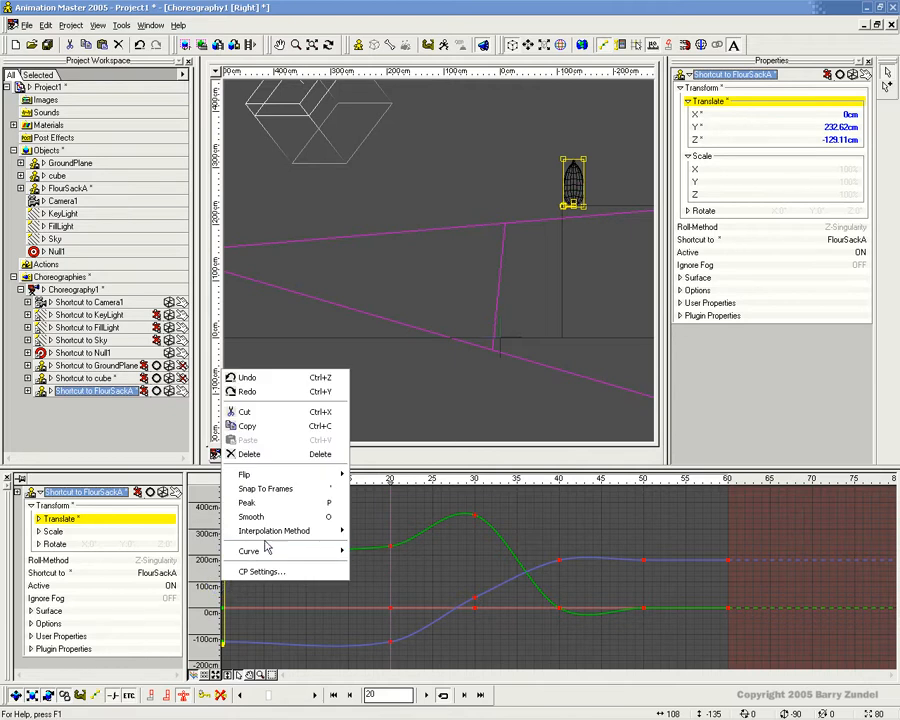
mouse_move(275, 531)
click(374, 532)
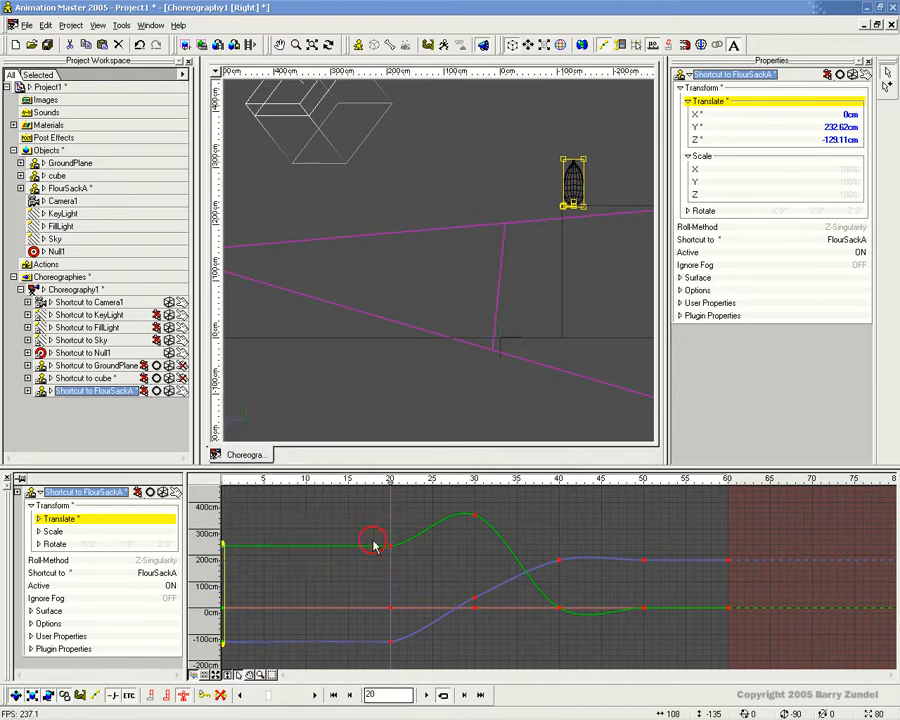
Set the interpolation method of the sack's translate keyframes at frame 40 to Hold
click(577, 508)
drag(551, 661, 552, 659)
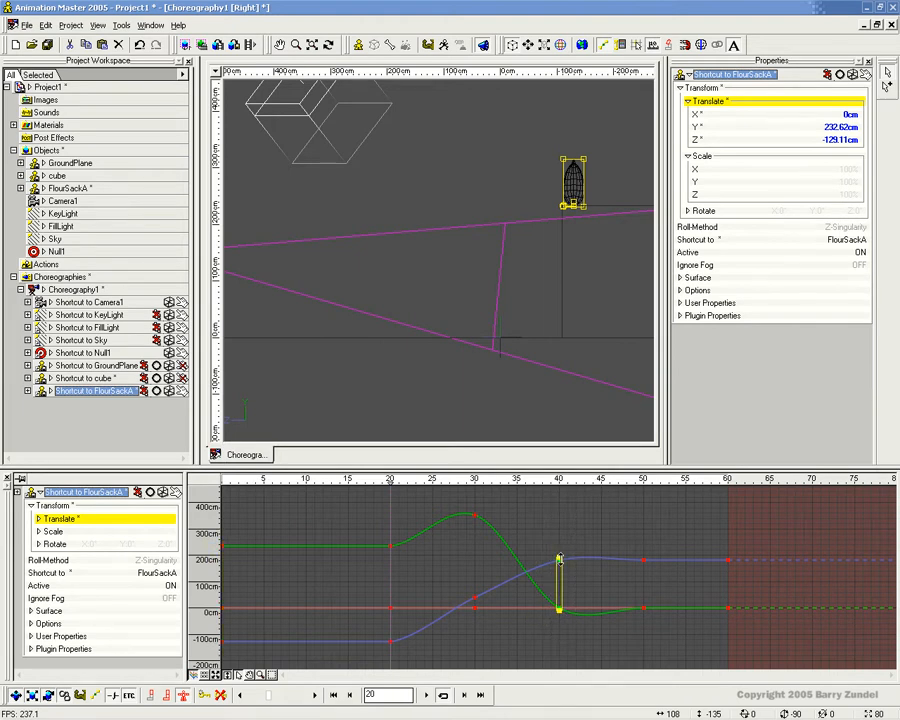
right_click(561, 578)
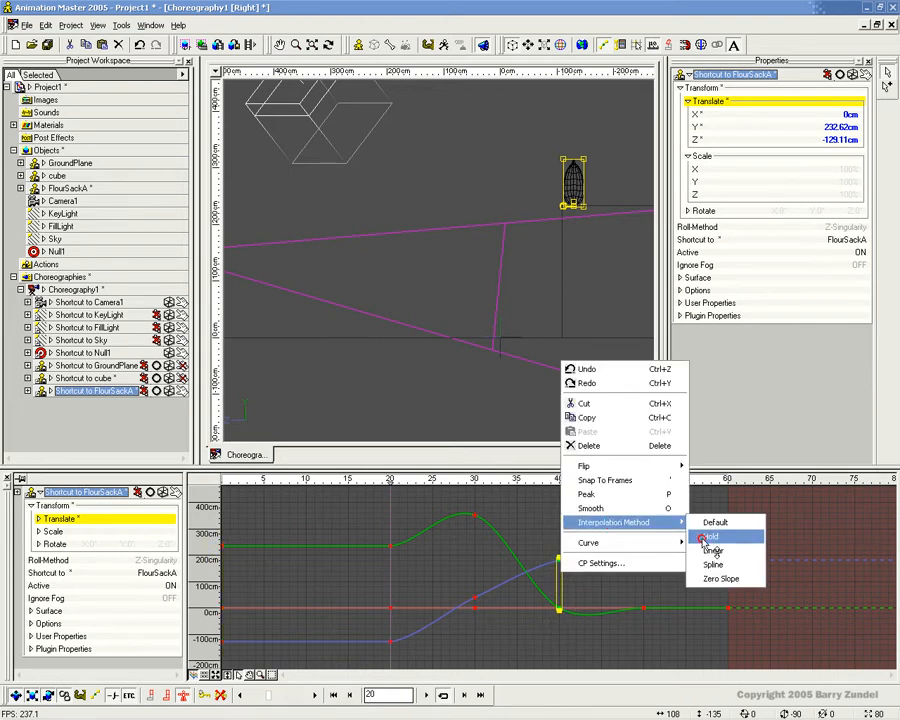
click(705, 538)
click(611, 597)
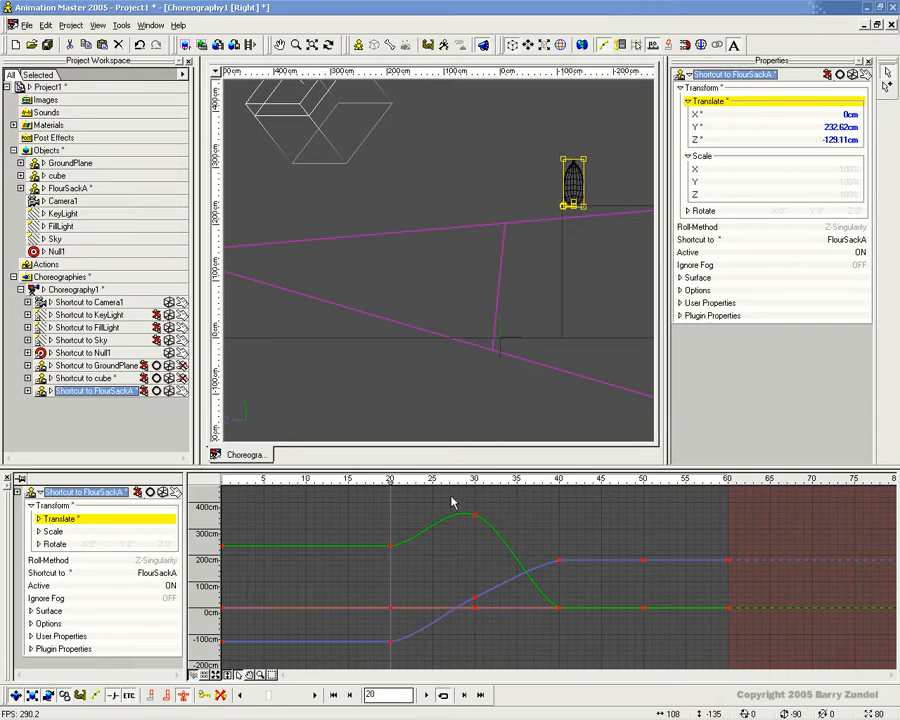
Try out interpolation methods on the sack's translate keyframes at frame 20, finishing with Default on the Y keyframe
mouse_move(446, 481)
mouse_down()
mouse_move(270, 492)
mouse_move(583, 492)
mouse_move(392, 502)
mouse_move(568, 502)
mouse_move(388, 511)
mouse_move(492, 512)
mouse_move(392, 522)
mouse_up()
click(390, 547)
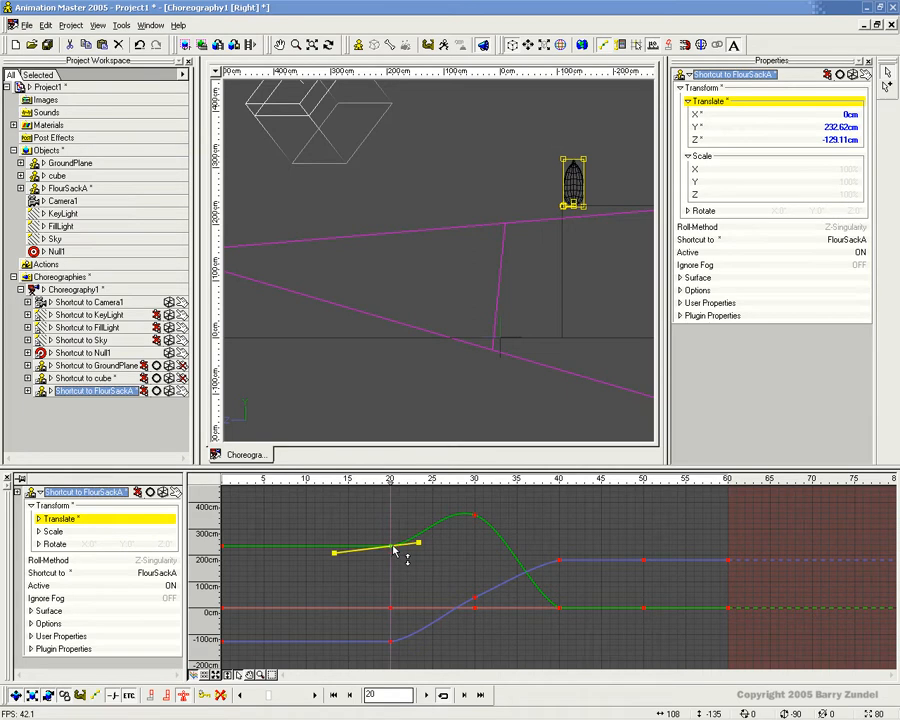
right_click(390, 547)
mouse_move(436, 501)
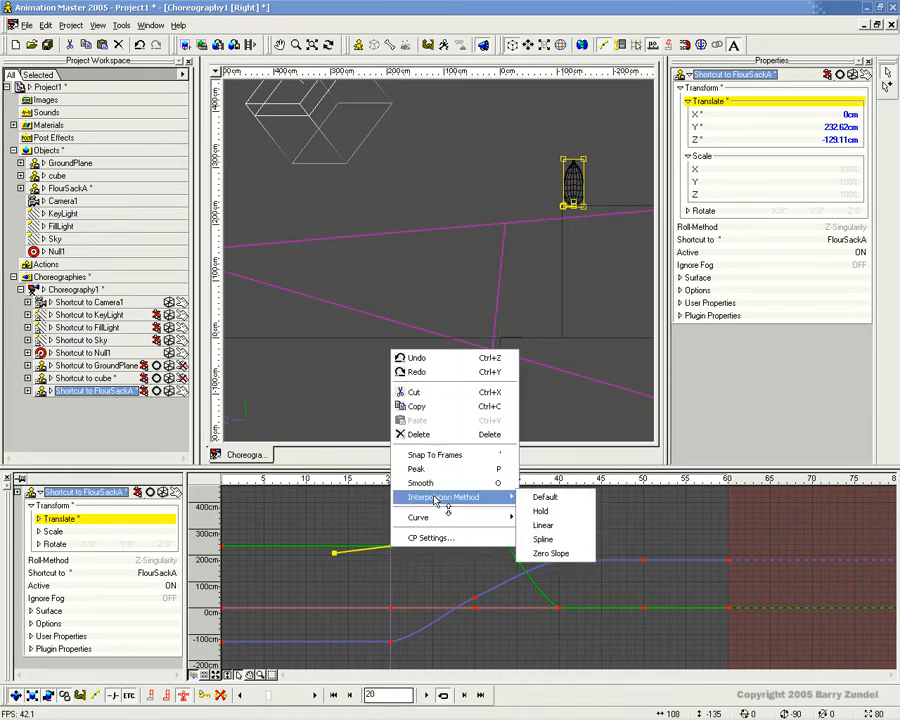
click(540, 497)
drag(364, 667, 392, 597)
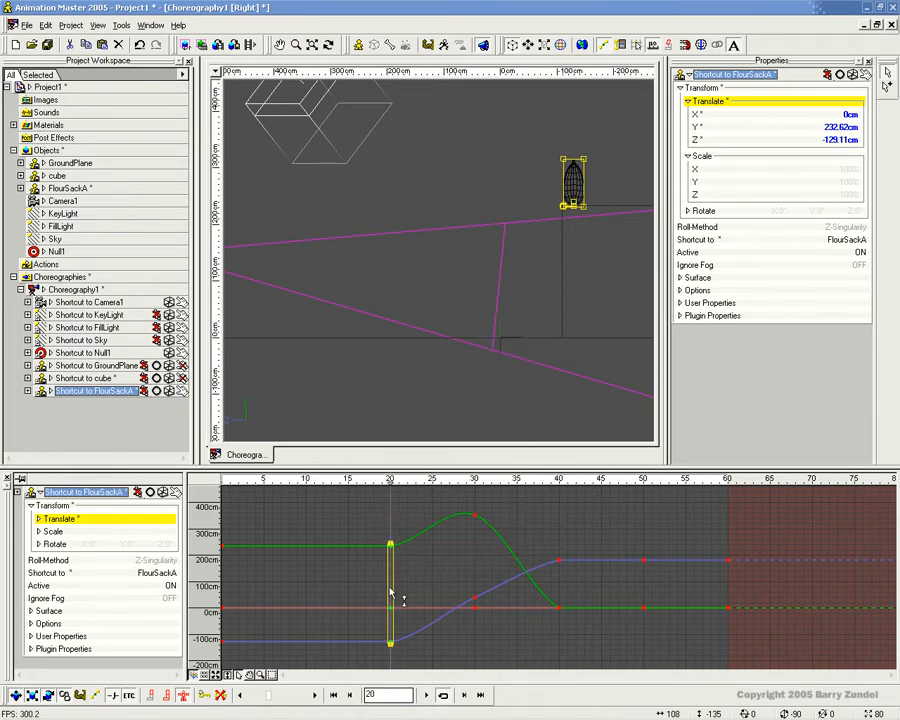
right_click(393, 590)
mouse_move(450, 536)
click(530, 574)
right_click(392, 552)
mouse_move(438, 502)
click(552, 502)
click(401, 529)
Add in-between keyframes for the flour sack at frames 25 and 35
drag(391, 482, 432, 482)
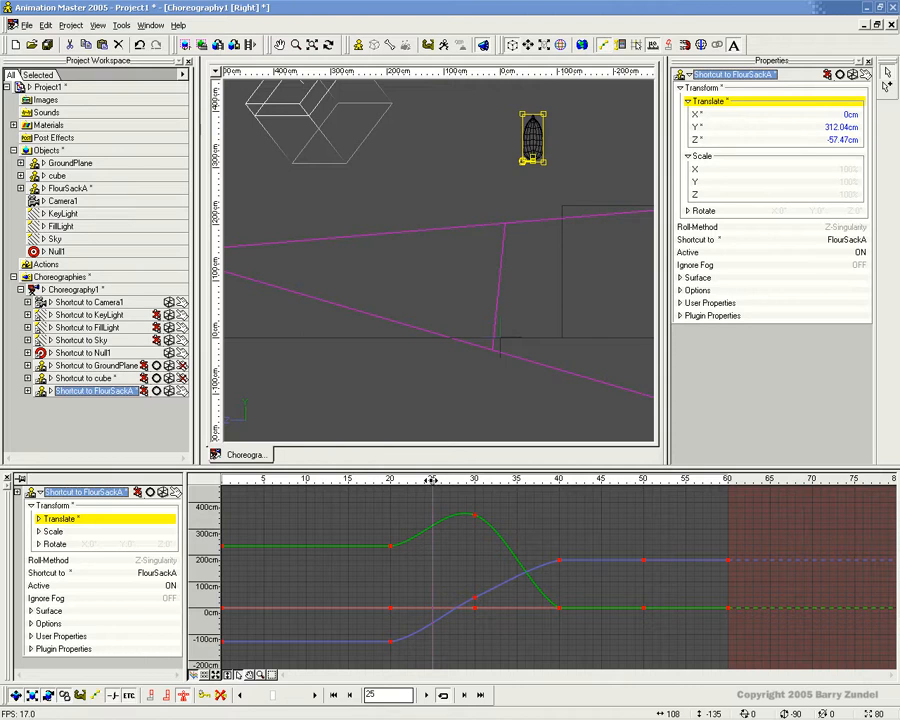
click(535, 150)
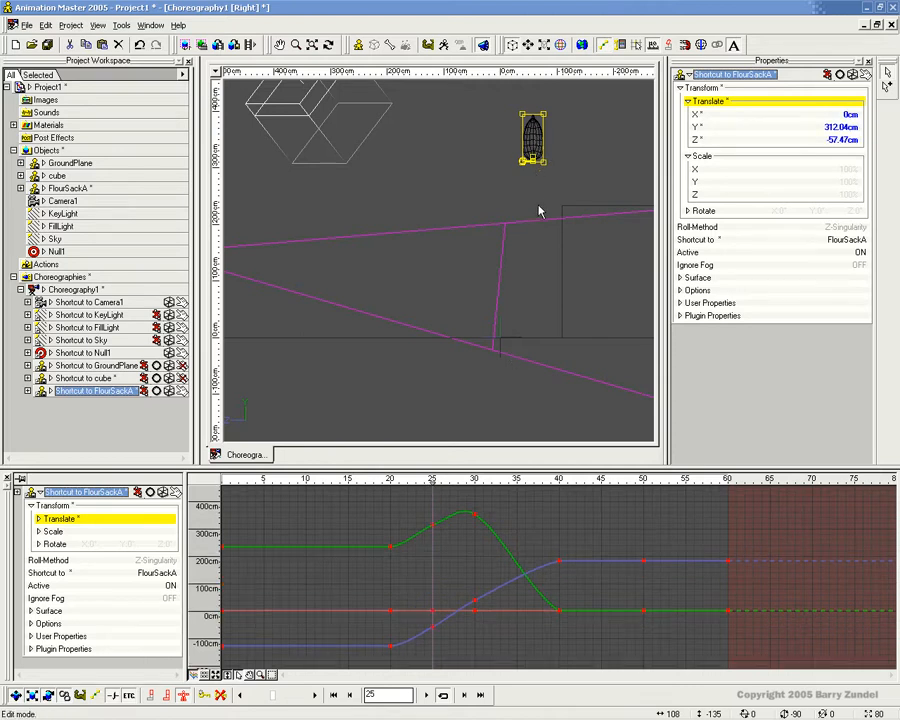
click(516, 479)
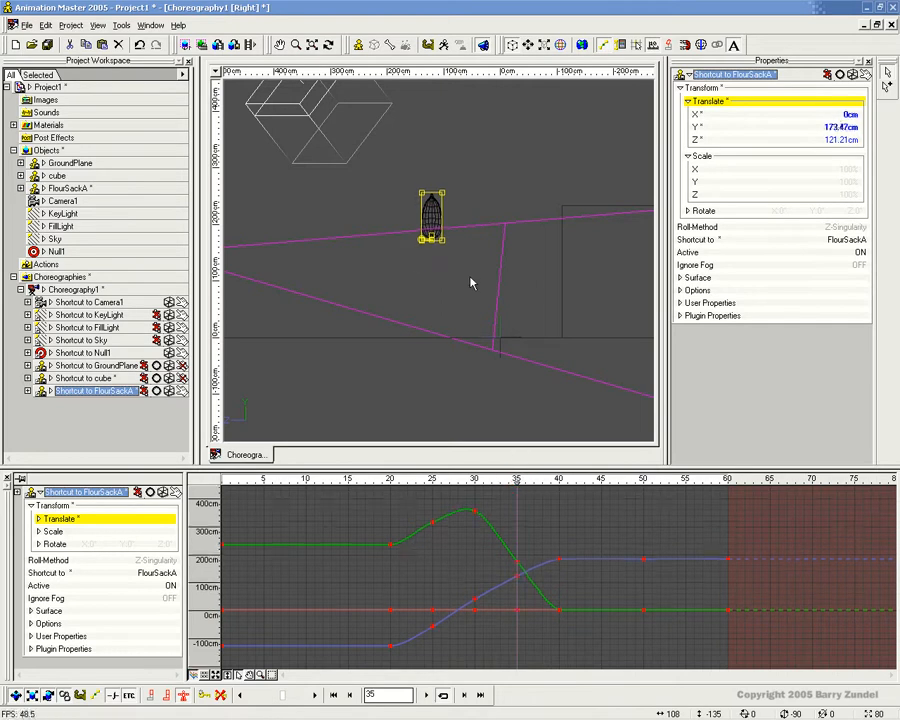
Adjust the tangent handles of the Y curve's keyframes at frames 25 and 35 to reshape the jump arc
drag(516, 481, 432, 483)
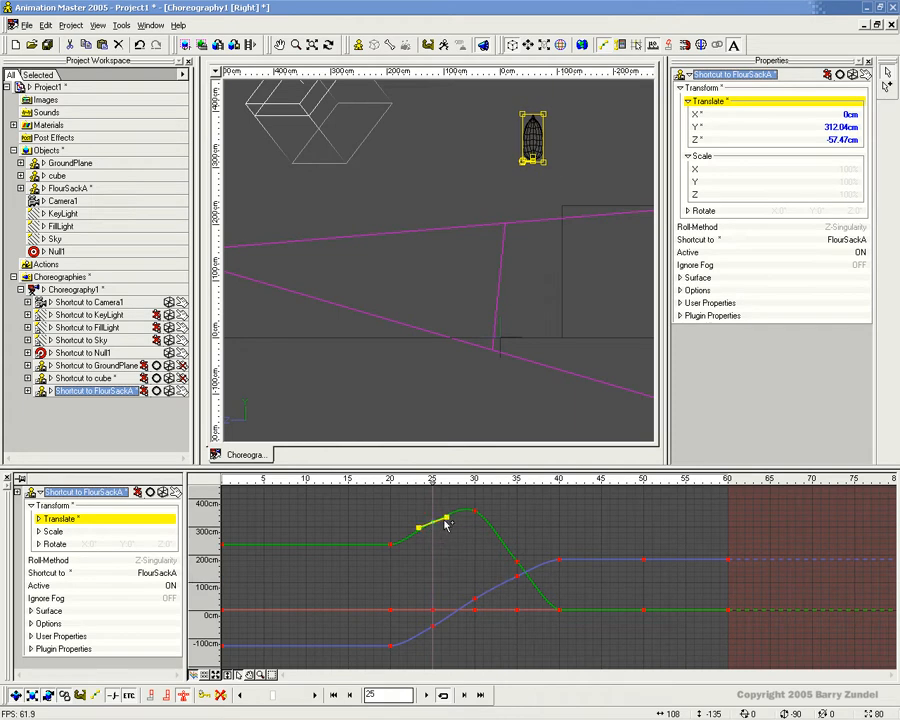
click(447, 517)
drag(446, 516, 446, 514)
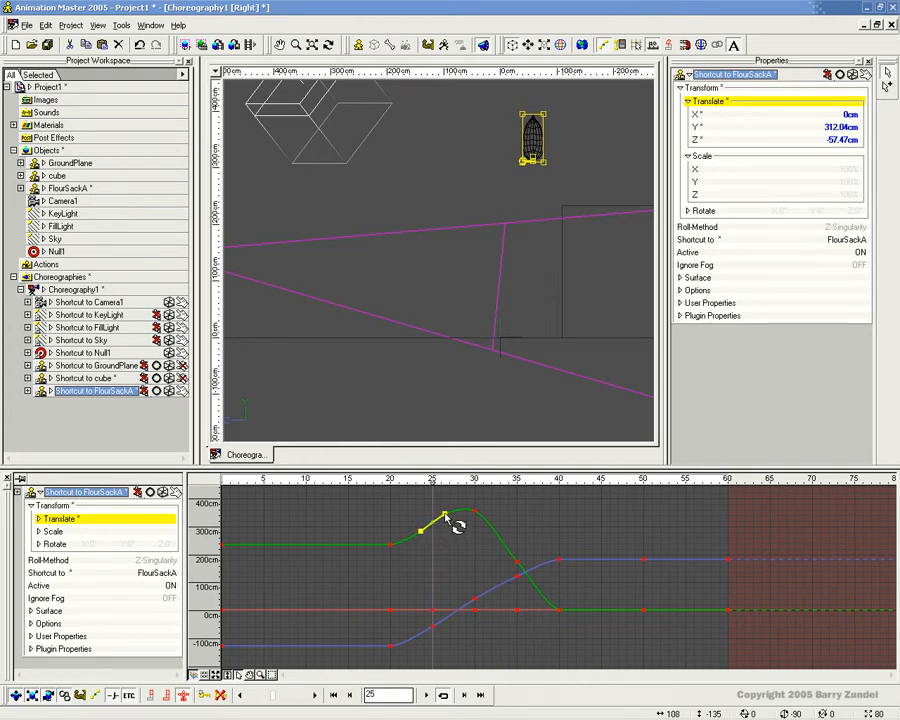
click(517, 564)
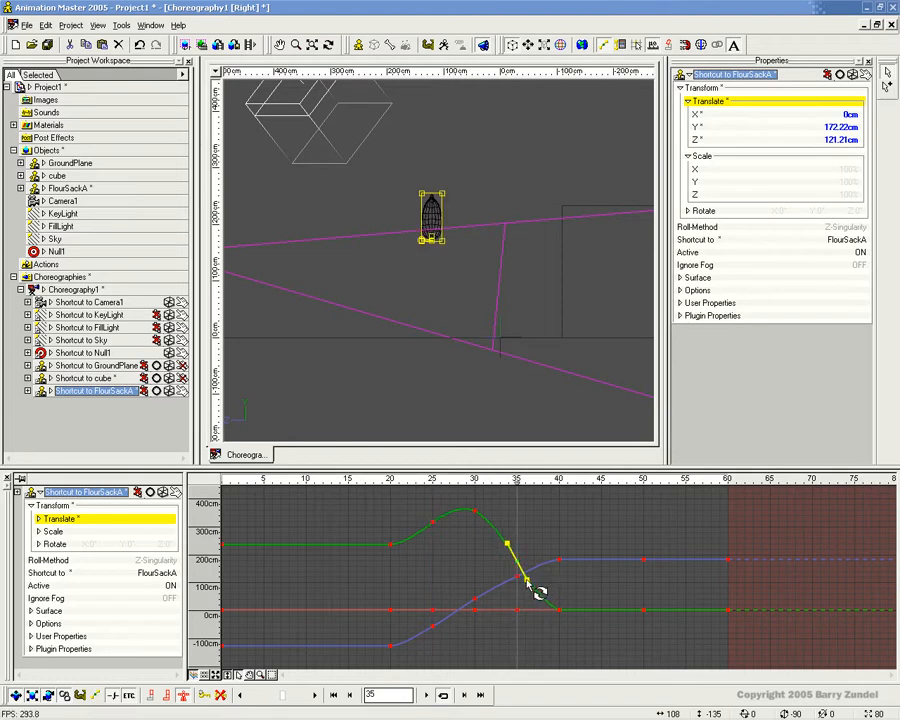
drag(527, 580, 524, 579)
Raise the Y curve's keyframe at frame 35 to about 231.94 cm
key(Up)
key(Up)
key(Up)
key(Up)
key(Up)
key(Up)
key(Up)
key(Up)
key(Up)
key(Up)
key(Up)
key(Up)
key(Up)
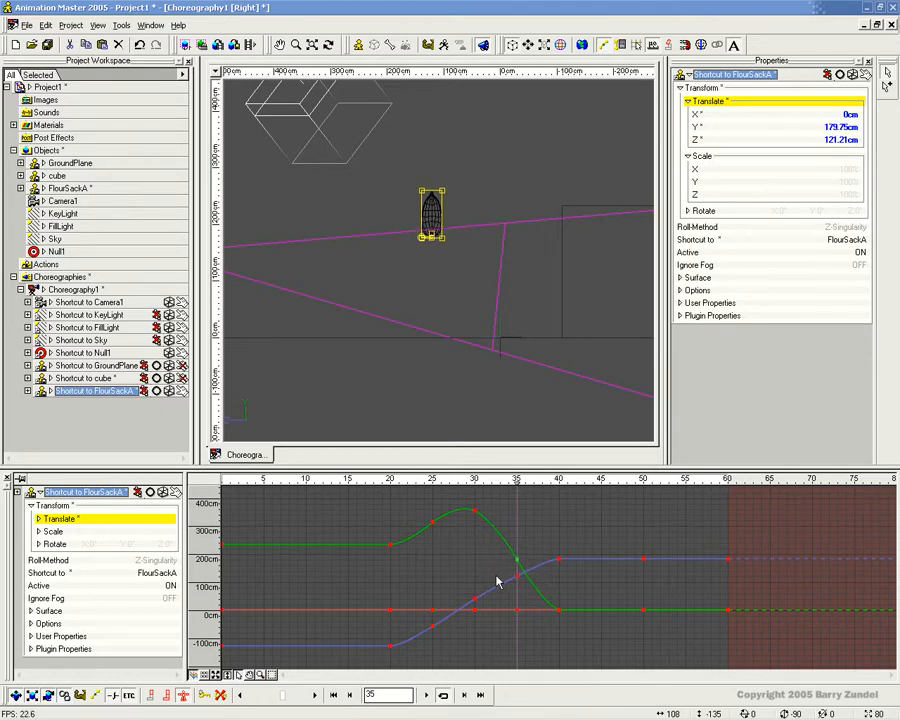
key(Up)
key(Up)
key(Up)
key(Up)
key(Up)
key(Up)
key(Up)
key(Up)
key(Up)
key(Up)
key(Up)
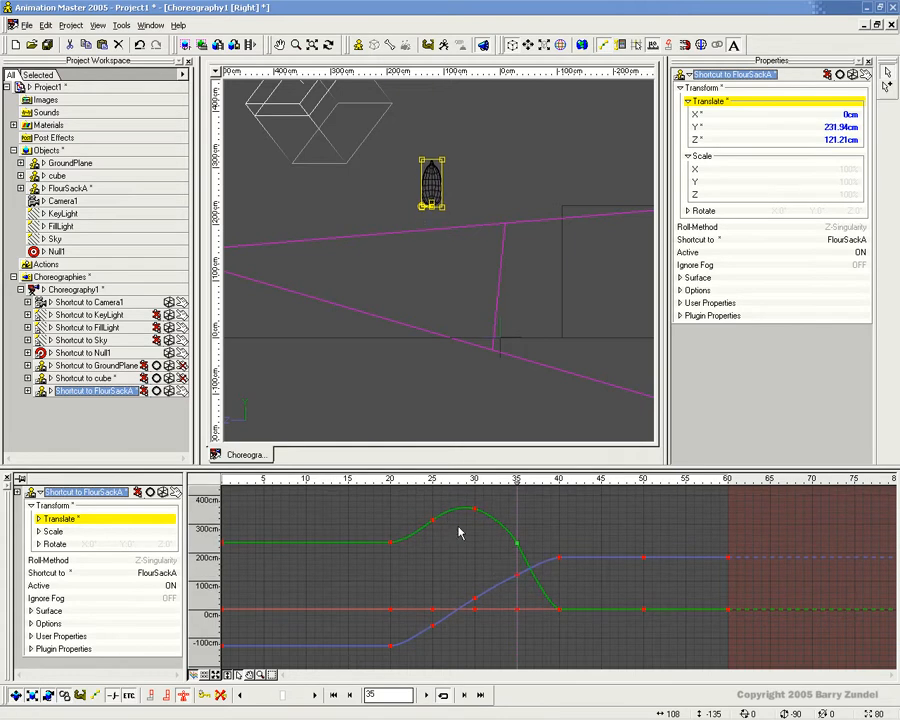
Raise the Y curve's keyframe at frame 25 slightly to round out the rise of the jump
key(Up)
key(Up)
key(Up)
key(Up)
key(Up)
key(Up)
key(Up)
key(Up)
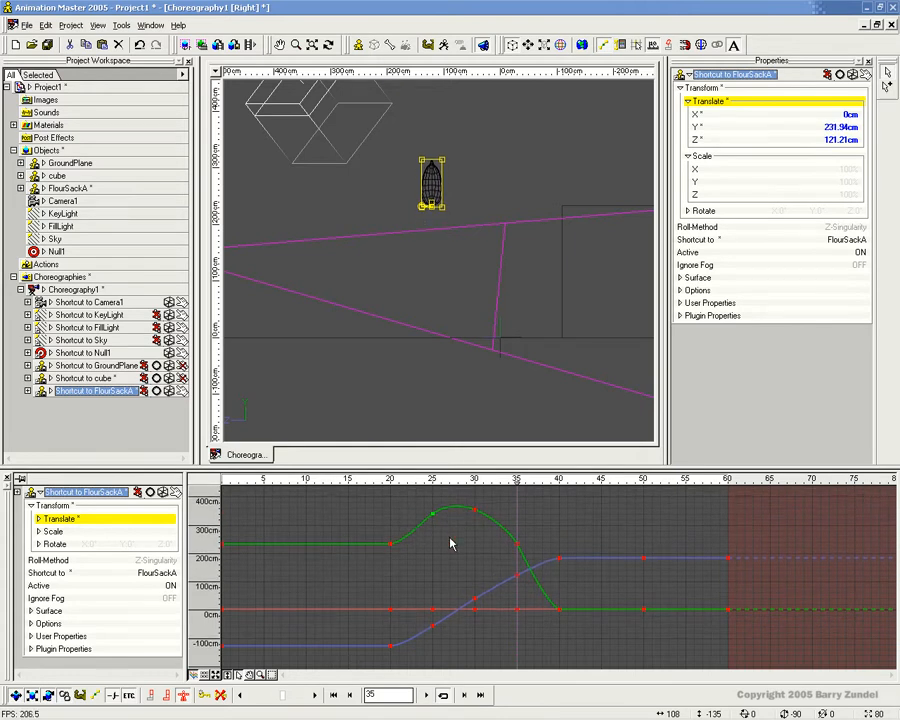
Lower the Y curve's keyframe at frame 25 slightly and the one at frame 35 to about 222.02 cm
key(Down)
key(Down)
key(Down)
key(Down)
key(Down)
key(Down)
key(Down)
key(Up)
key(Up)
key(Up)
click(433, 513)
key(Down)
key(Down)
key(Down)
key(Down)
key(Down)
key(Down)
key(Down)
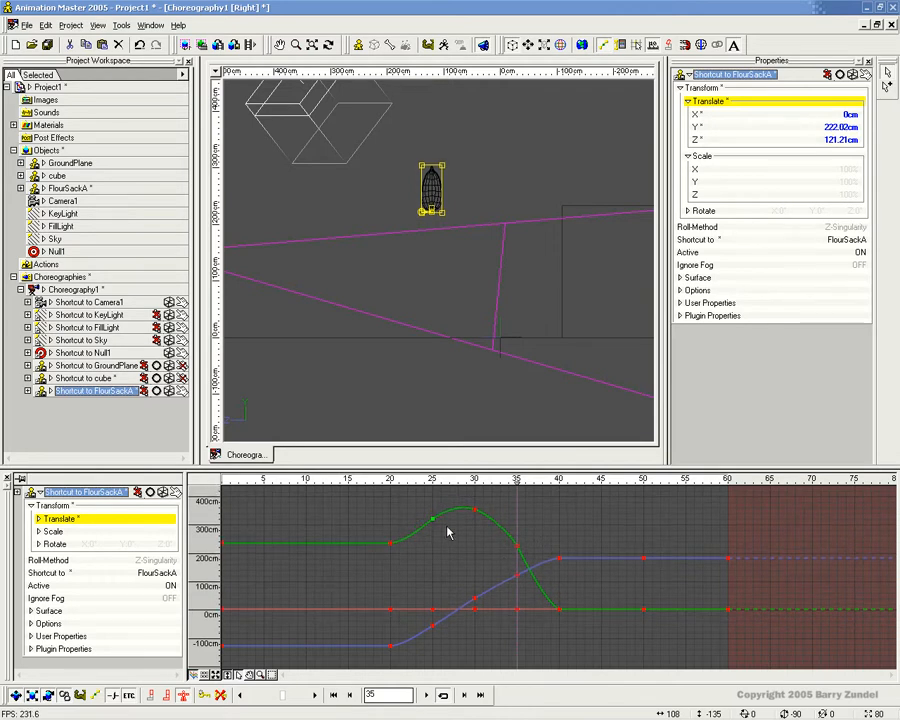
Raise the Y curve's keyframe at frame 35 to about 253.94 cm and adjust its tangent handle to smooth the descent
click(516, 538)
key(Up)
key(Up)
key(Up)
key(Up)
key(Up)
key(Up)
key(Up)
key(Up)
key(Up)
key(Up)
key(Up)
key(Up)
key(Up)
key(Up)
key(Down)
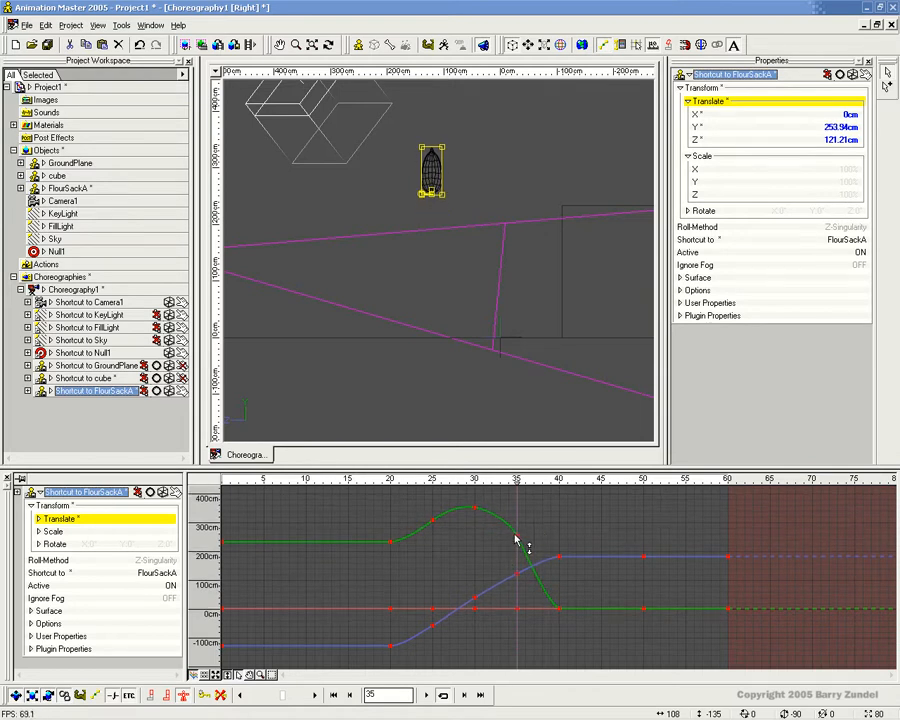
mouse_move(526, 548)
mouse_down()
mouse_move(518, 546)
mouse_move(531, 555)
mouse_up()
click(557, 529)
Raise the Z curve's hold keyframes from frame 40 to frame 60 to about 200.95 cm
mouse_move(516, 502)
mouse_down()
mouse_move(370, 502)
mouse_move(617, 519)
mouse_move(382, 526)
mouse_move(504, 516)
mouse_move(598, 528)
mouse_move(421, 526)
mouse_move(478, 534)
mouse_move(707, 528)
mouse_move(256, 524)
mouse_move(582, 530)
mouse_move(336, 536)
mouse_move(649, 548)
mouse_move(424, 553)
mouse_move(345, 545)
mouse_move(598, 557)
mouse_move(208, 528)
mouse_up()
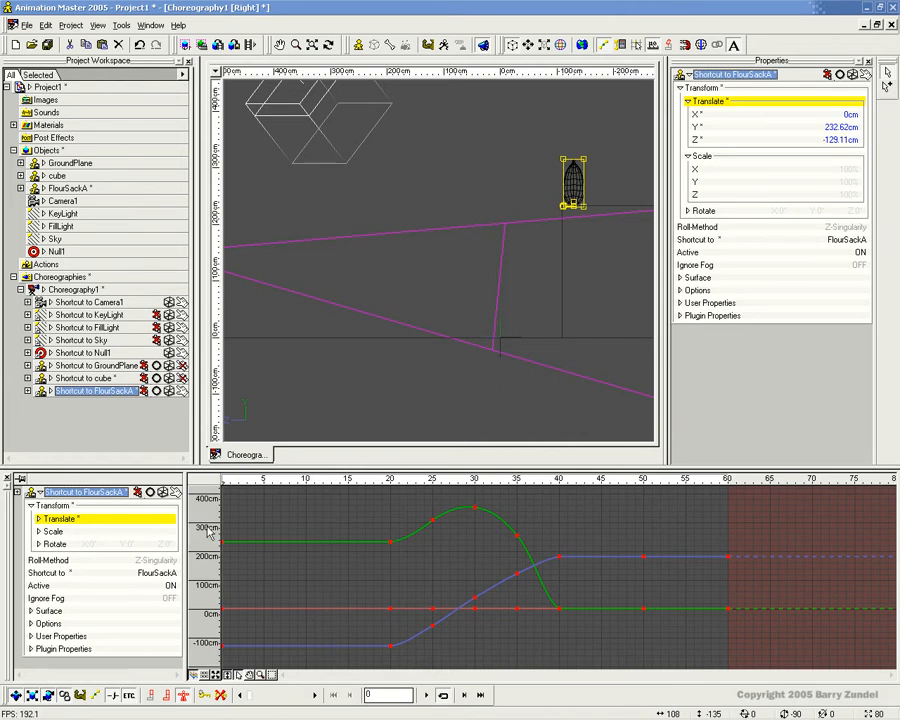
mouse_move(227, 483)
mouse_down()
mouse_move(619, 487)
mouse_move(437, 487)
mouse_move(561, 491)
mouse_up()
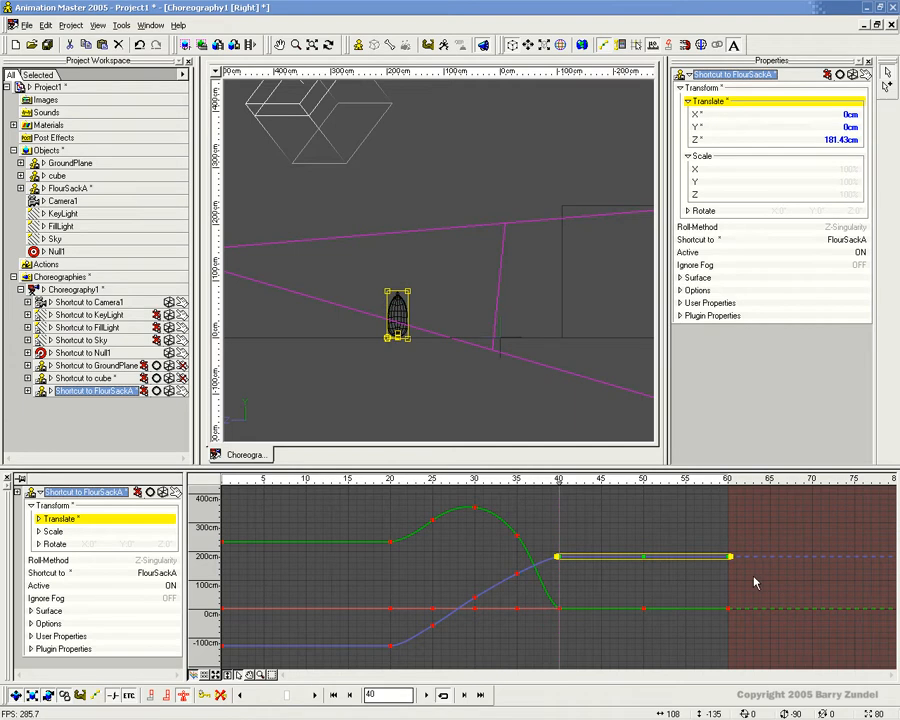
key(Up)
key(Up)
key(Up)
key(Up)
key(Up)
key(Up)
key(Up)
key(Up)
key(Up)
key(Up)
key(Up)
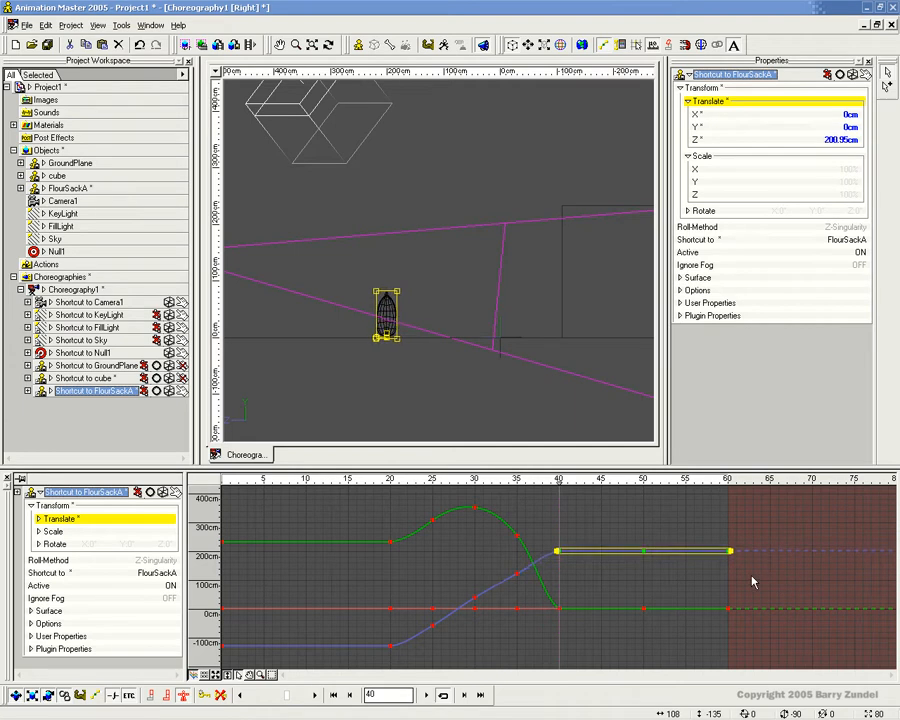
Raise the Z curve's keyframe at frame 35 to about 130.97 cm and nudge the hold keyframes from frame 40 to 60 higher
click(518, 576)
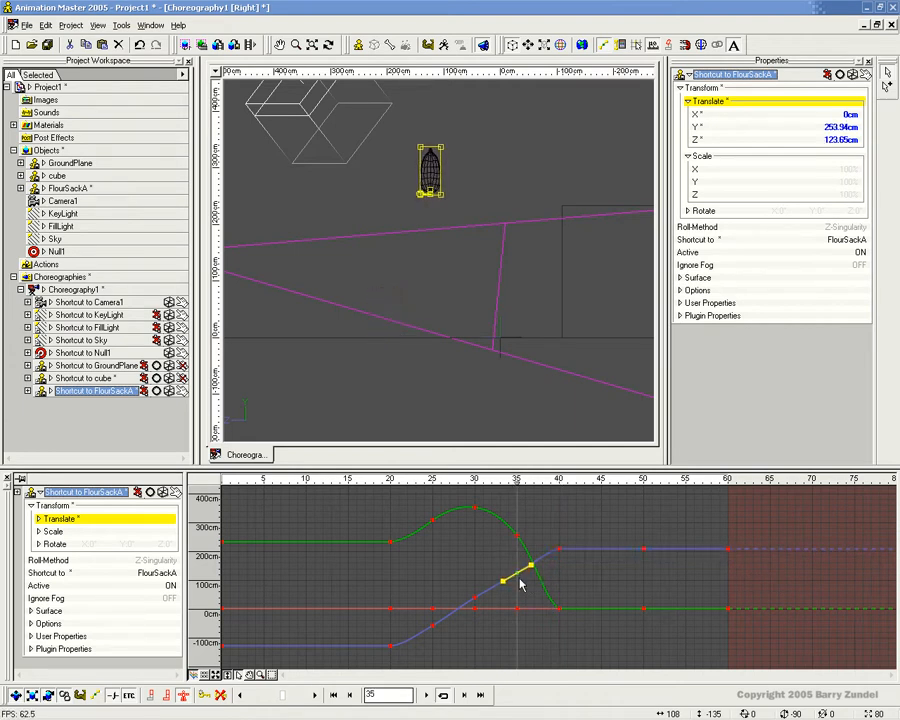
drag(560, 541, 759, 604)
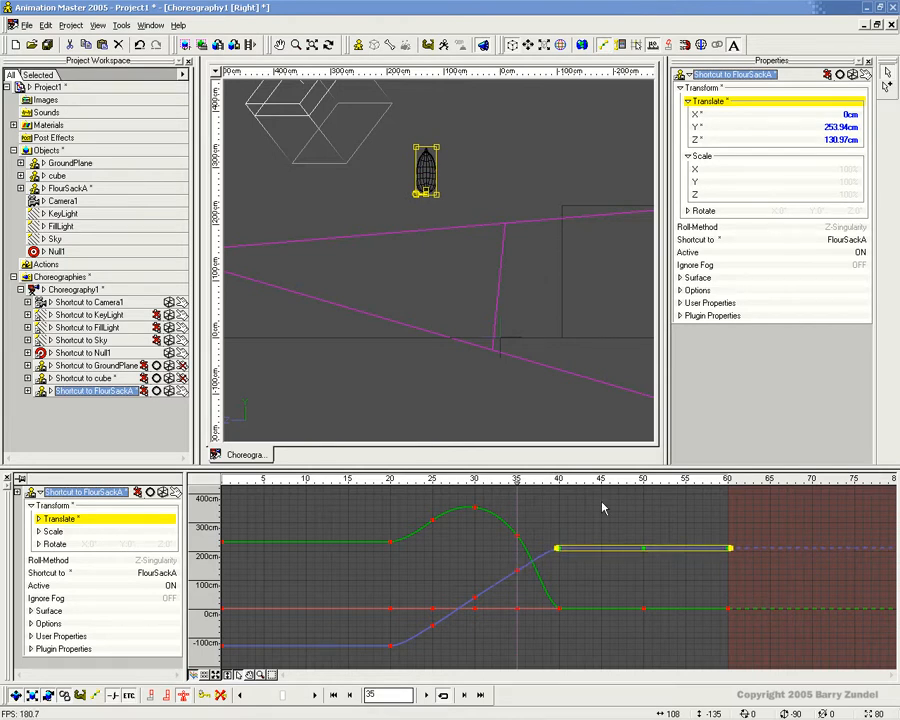
drag(542, 478, 518, 506)
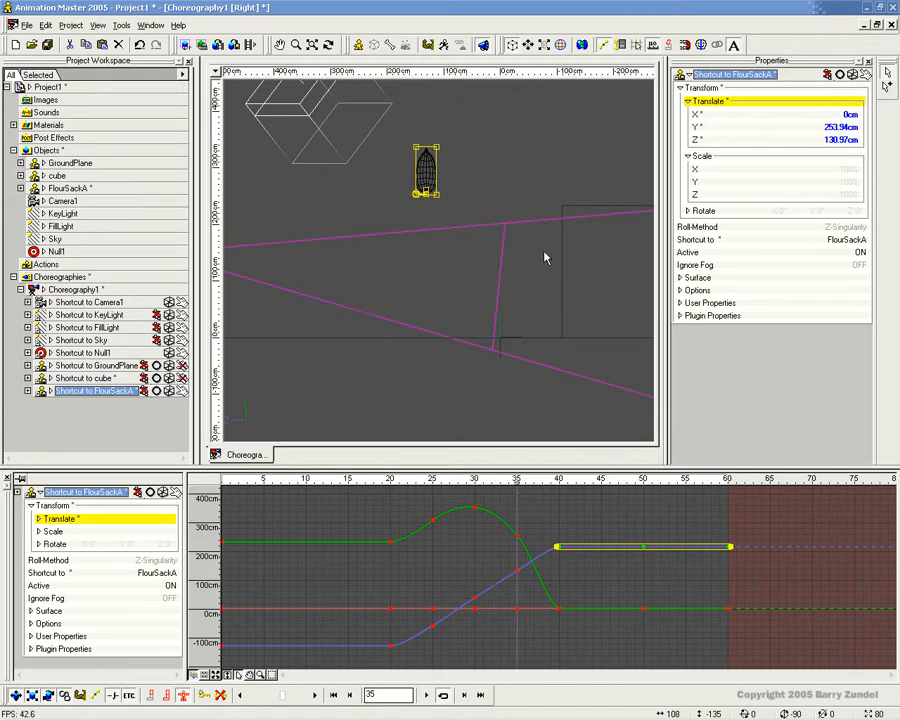
mouse_move(566, 198)
mouse_down()
mouse_move(526, 142)
mouse_move(496, 120)
mouse_move(447, 334)
mouse_up()
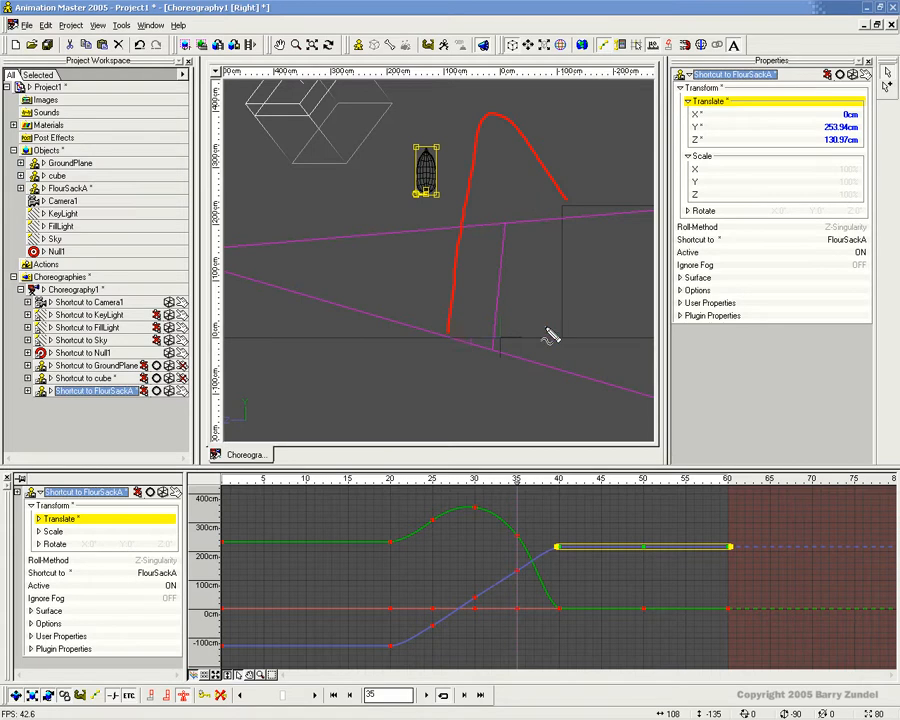
mouse_move(570, 203)
mouse_down()
mouse_move(510, 130)
mouse_move(460, 126)
mouse_move(418, 161)
mouse_move(373, 333)
mouse_up()
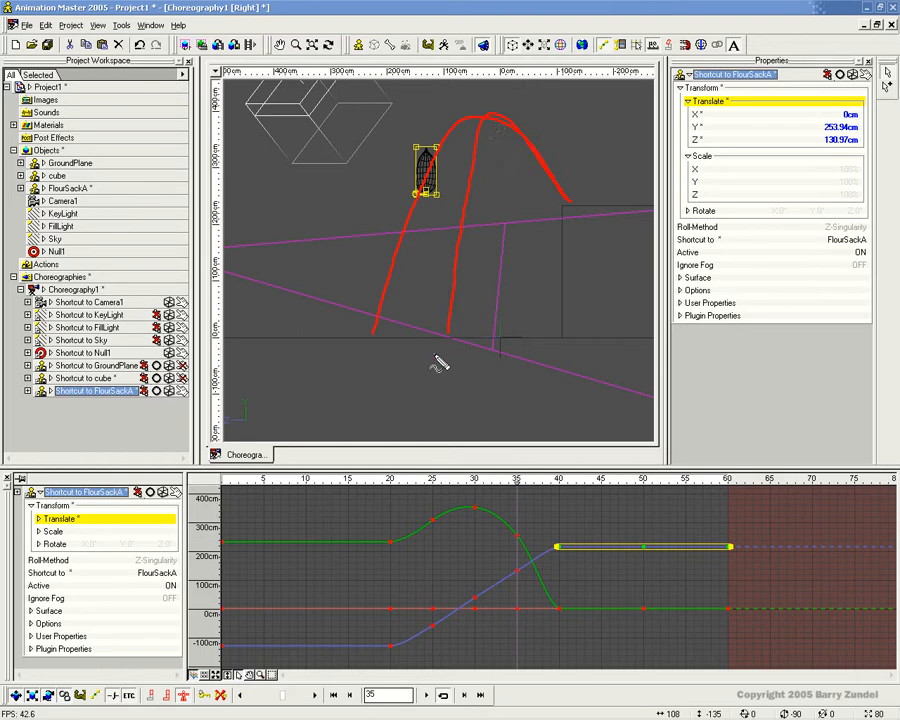
mouse_move(418, 238)
mouse_down()
mouse_move(412, 271)
mouse_move(384, 250)
mouse_up()
key(Escape)
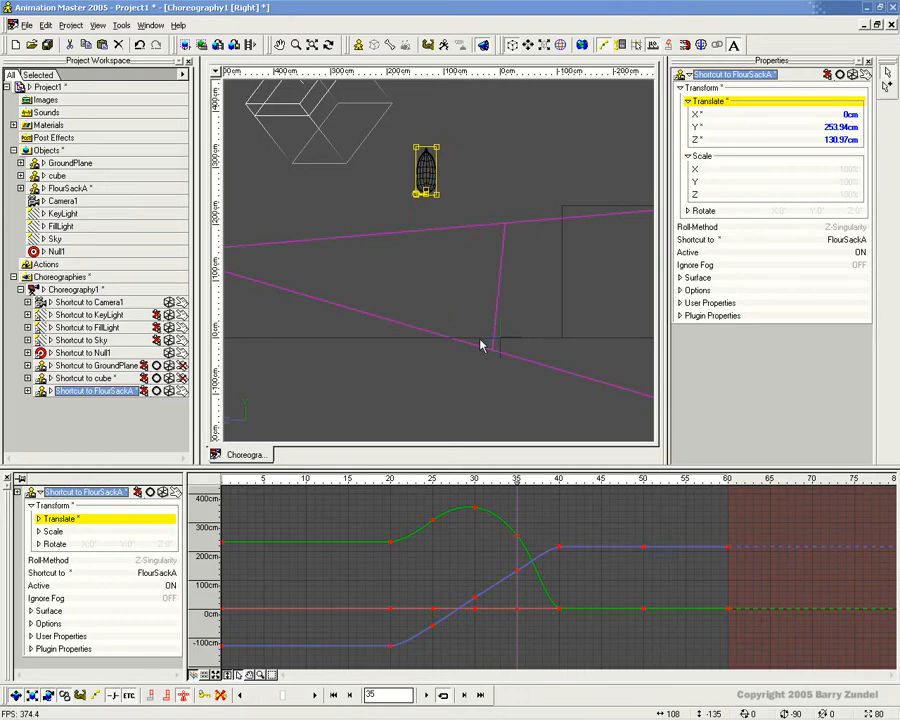
Enter skeletal mode at frame 0 and rotate the flour sack's base bone slightly, about -1.22° in X, to key its starting pose
mouse_move(594, 481)
mouse_down()
mouse_move(383, 485)
mouse_move(575, 488)
mouse_move(384, 501)
mouse_move(625, 500)
mouse_move(372, 500)
mouse_move(602, 498)
mouse_move(406, 505)
mouse_move(587, 506)
mouse_move(368, 526)
mouse_move(722, 532)
mouse_move(373, 538)
mouse_move(387, 542)
mouse_move(272, 576)
mouse_move(482, 586)
mouse_move(379, 595)
mouse_move(388, 593)
mouse_up()
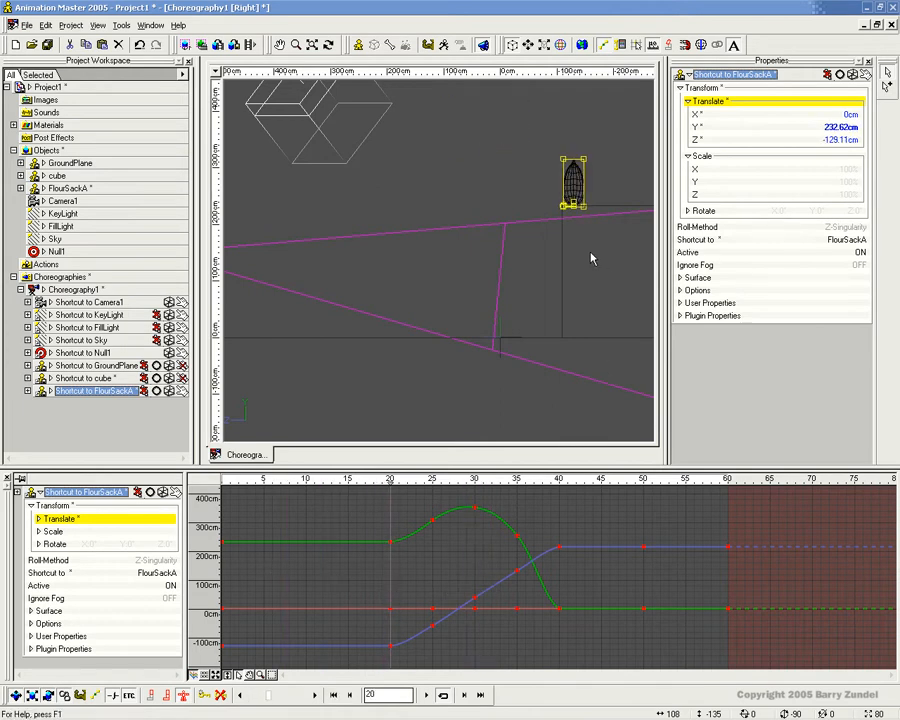
drag(392, 482, 203, 469)
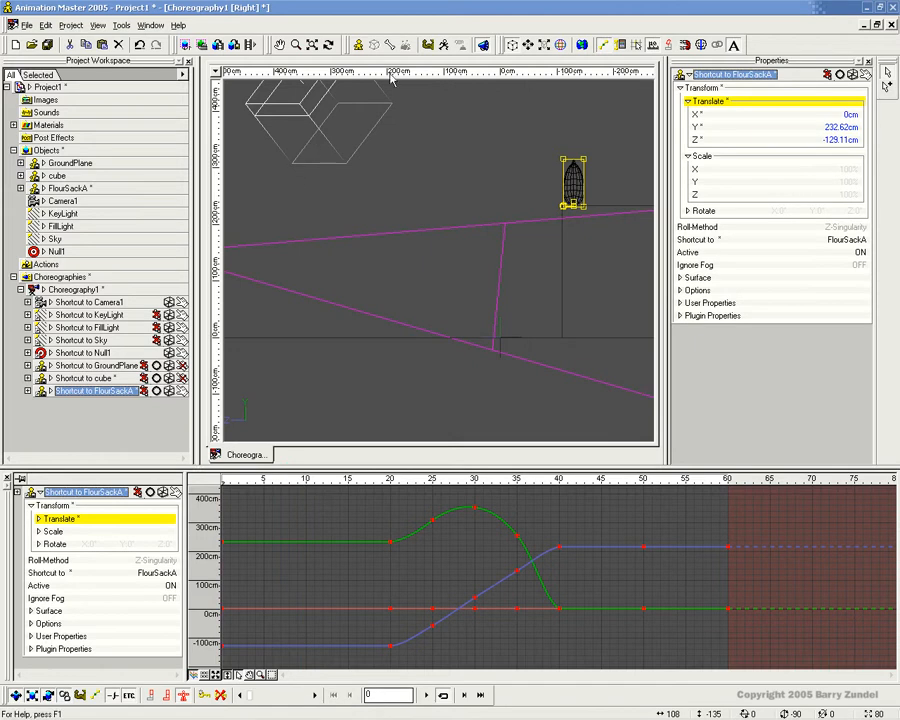
click(445, 47)
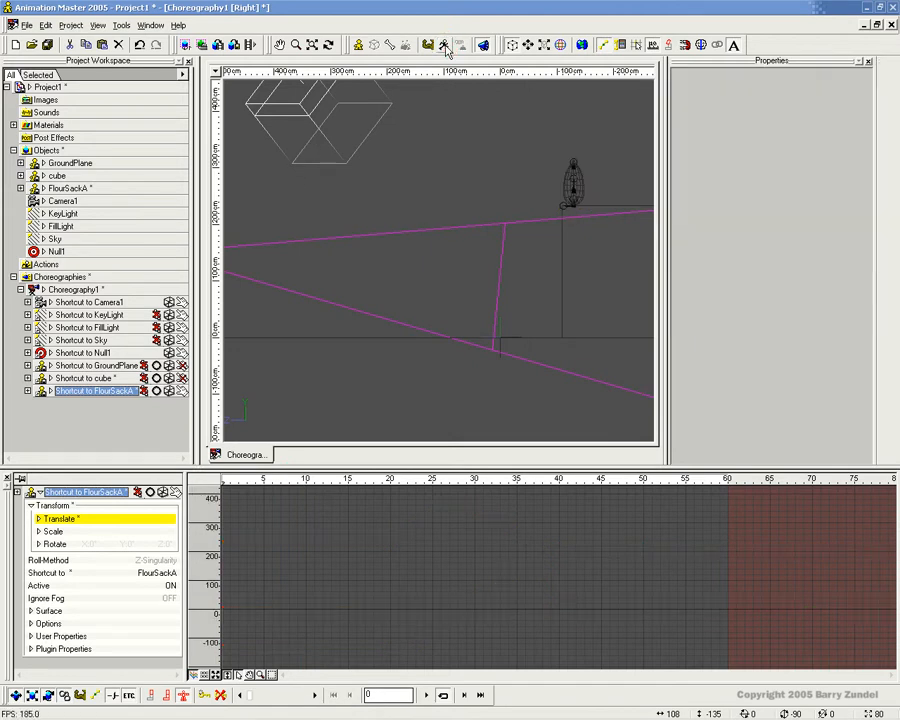
middle_drag(556, 207, 446, 317)
scroll(446, 317, up, 4)
middle_drag(528, 324, 380, 336)
scroll(380, 336, up, 6)
middle_drag(441, 333, 482, 309)
scroll(478, 312, up, 1)
click(456, 344)
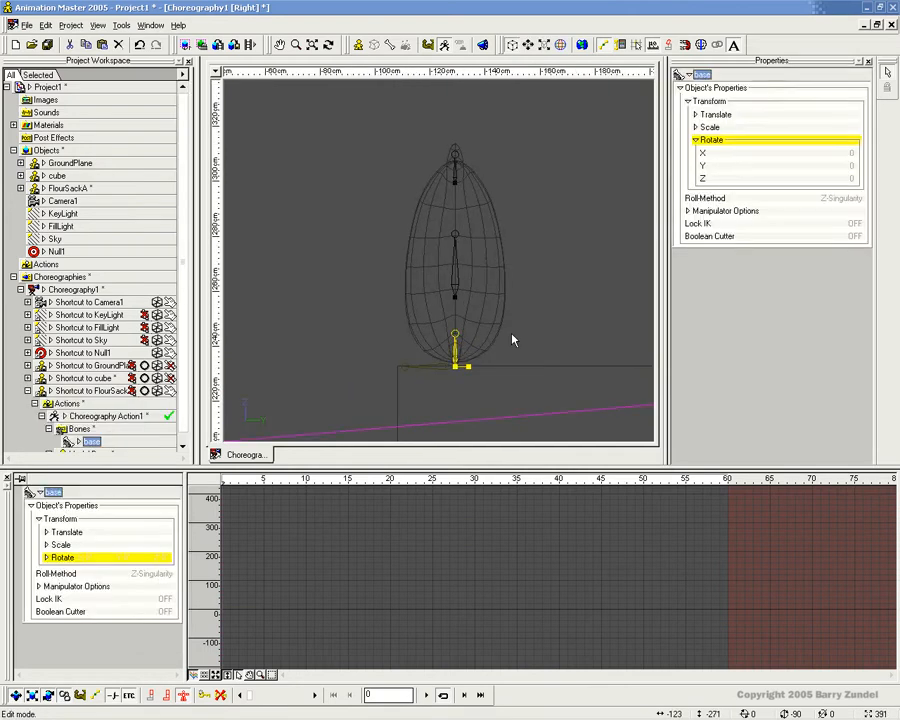
key(r)
drag(464, 352, 456, 334)
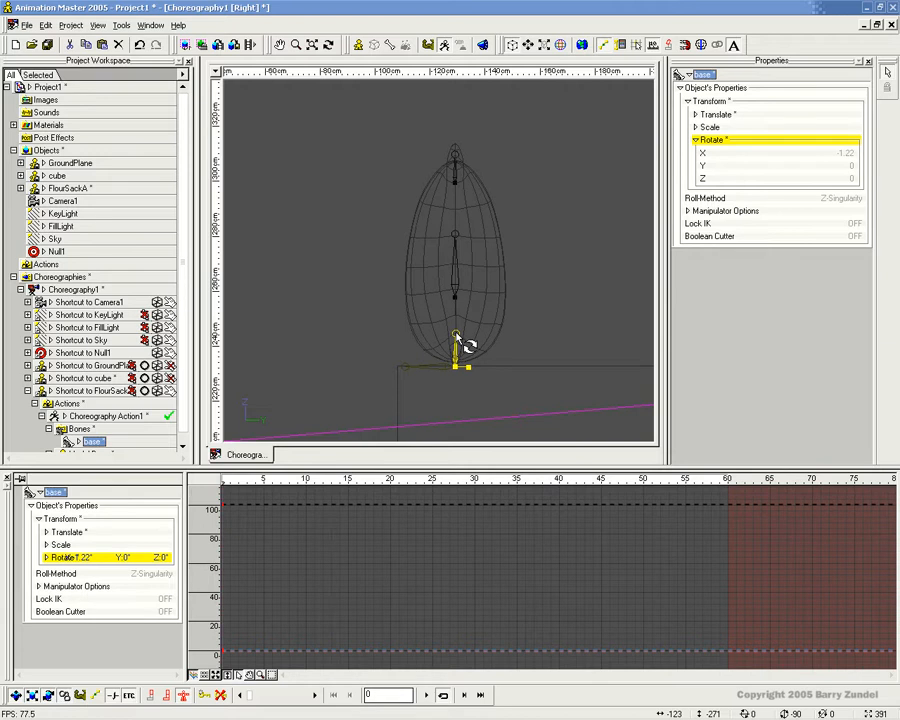
Key the starting pose of the middle and top bones at frame 0, rotating the middle bone about 1.27° in X
click(456, 274)
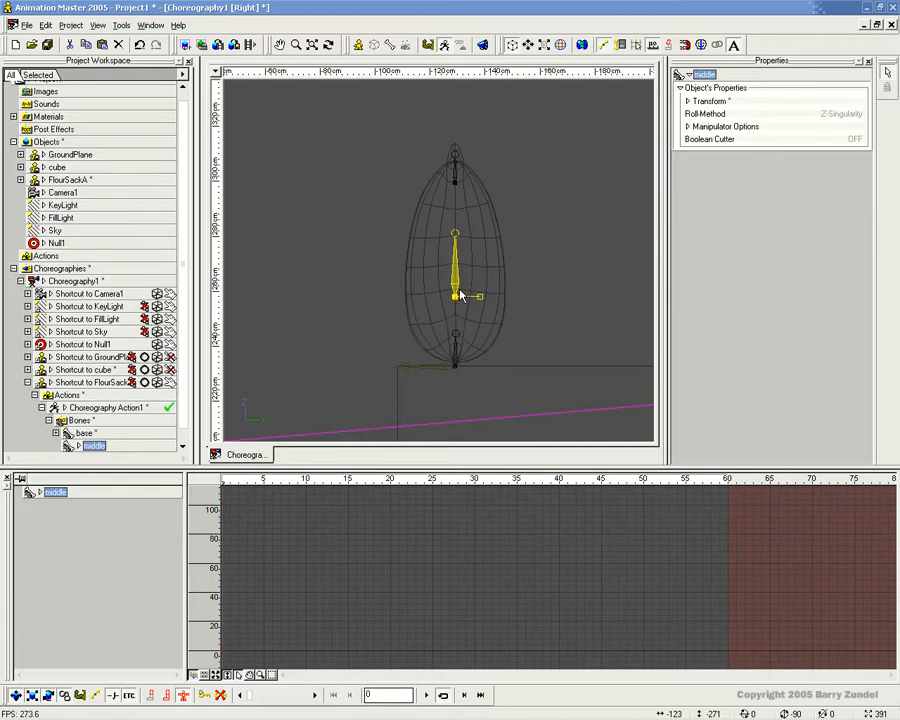
drag(455, 235, 457, 236)
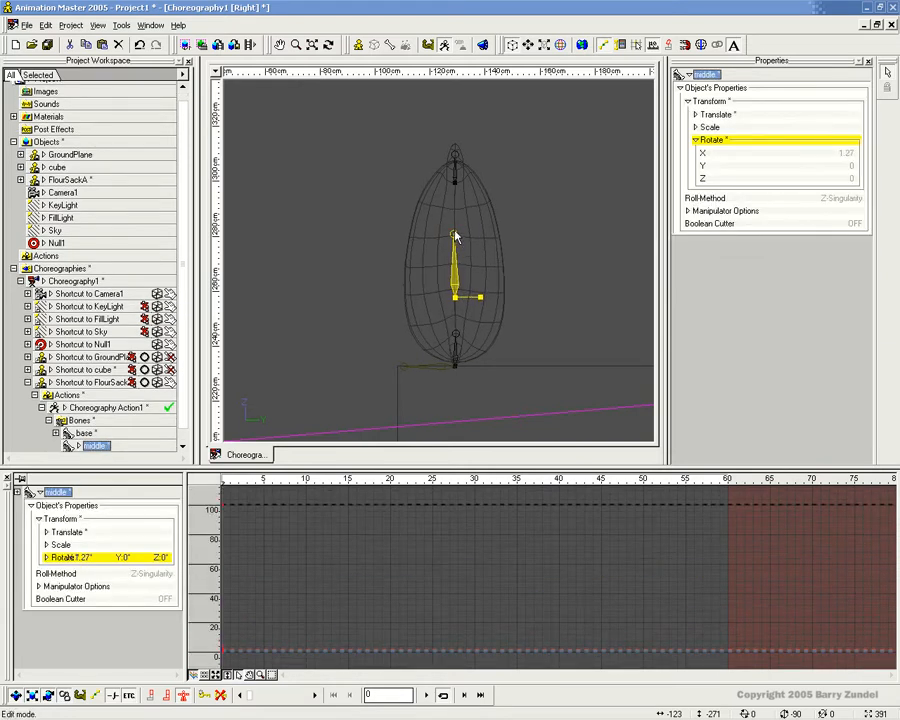
click(455, 158)
drag(456, 152, 454, 158)
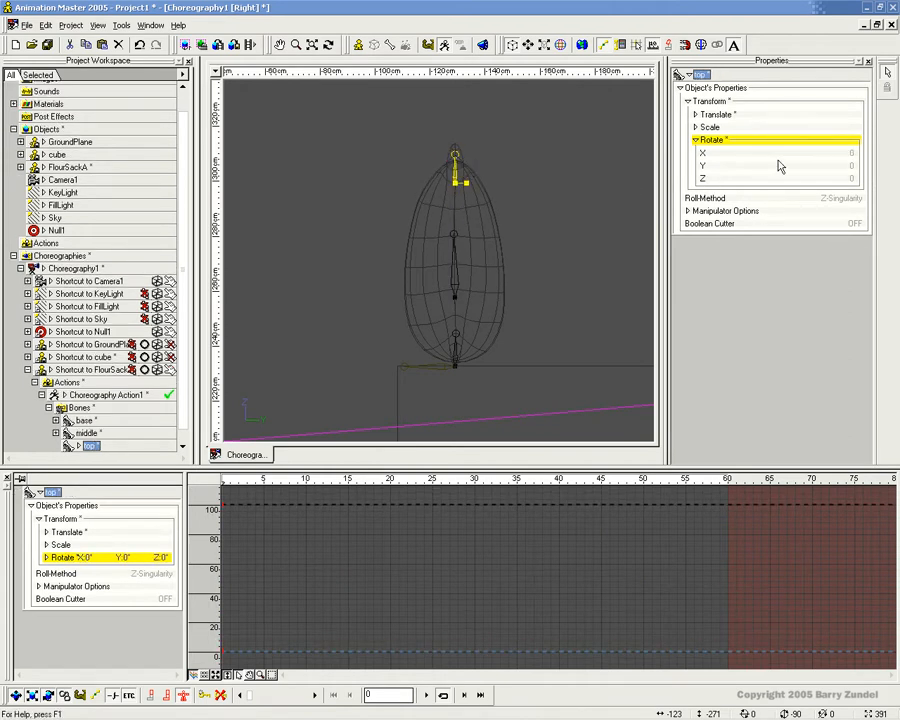
click(240, 482)
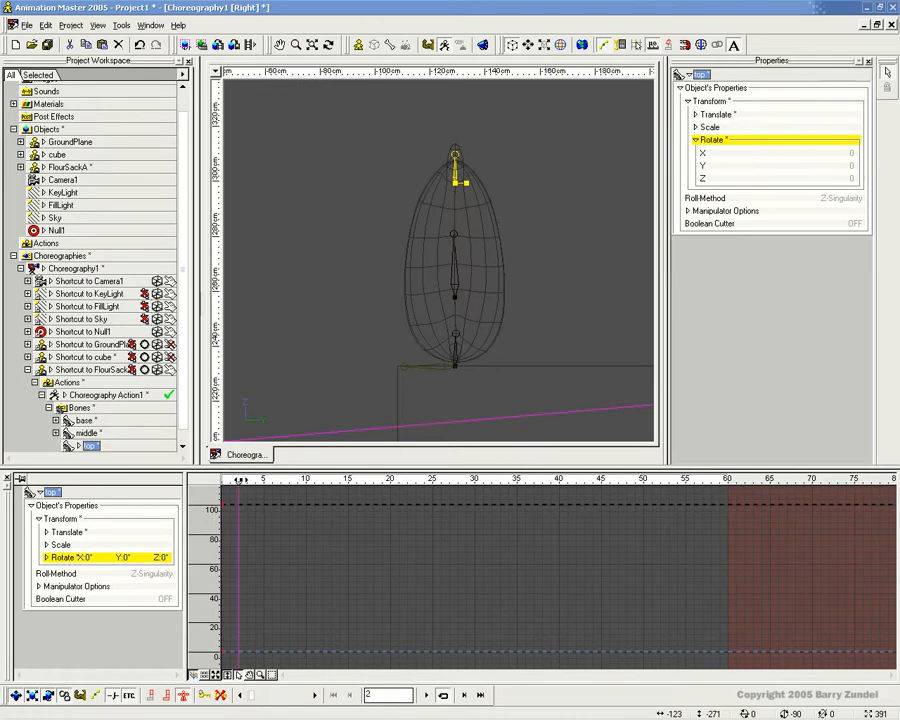
mouse_move(223, 480)
mouse_down()
mouse_move(278, 480)
mouse_move(220, 484)
mouse_move(282, 490)
mouse_move(221, 484)
mouse_up()
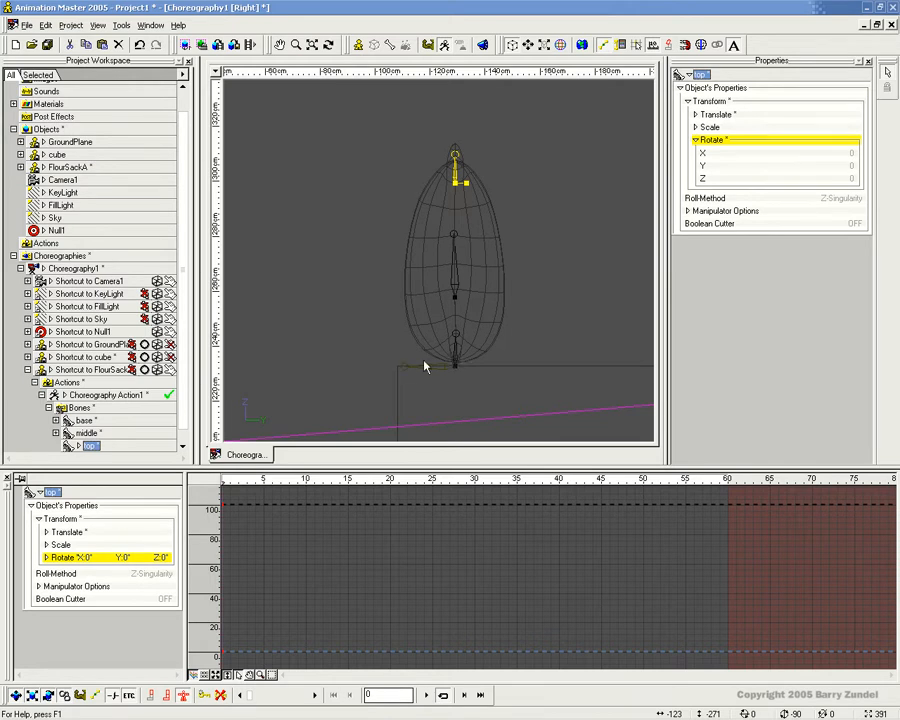
Go to frame 20 and rotate the flour sack's base bone backward, away from the cube's edge
drag(377, 481, 222, 479)
click(308, 311)
scroll(310, 312, down, 8)
middle_drag(312, 312, 392, 332)
scroll(432, 356, up, 2)
drag(208, 482, 390, 482)
scroll(494, 254, up, 4)
middle_drag(517, 286, 457, 252)
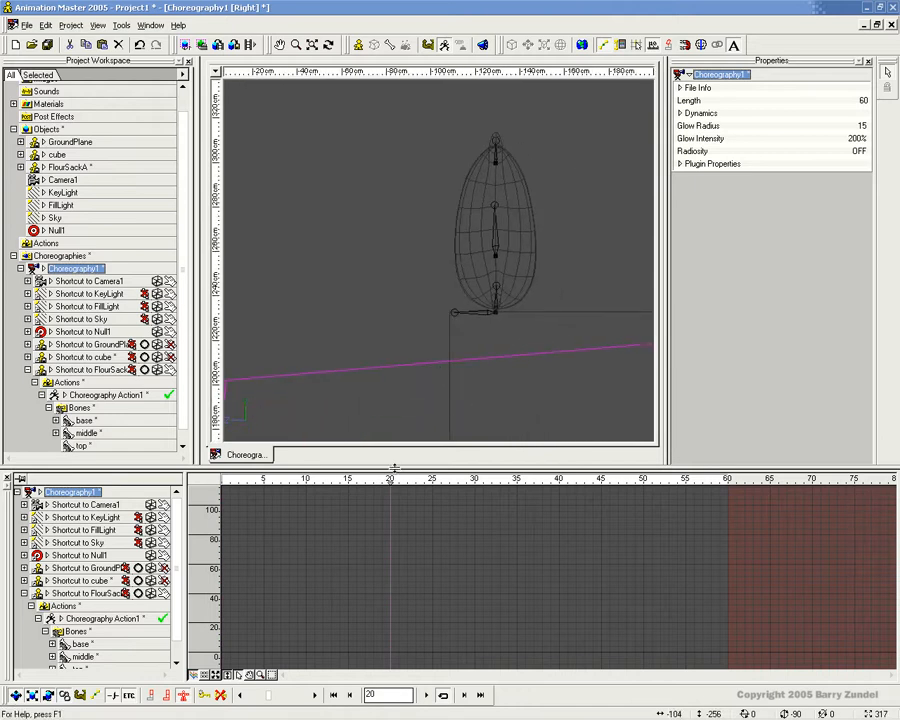
click(500, 292)
drag(500, 292, 503, 289)
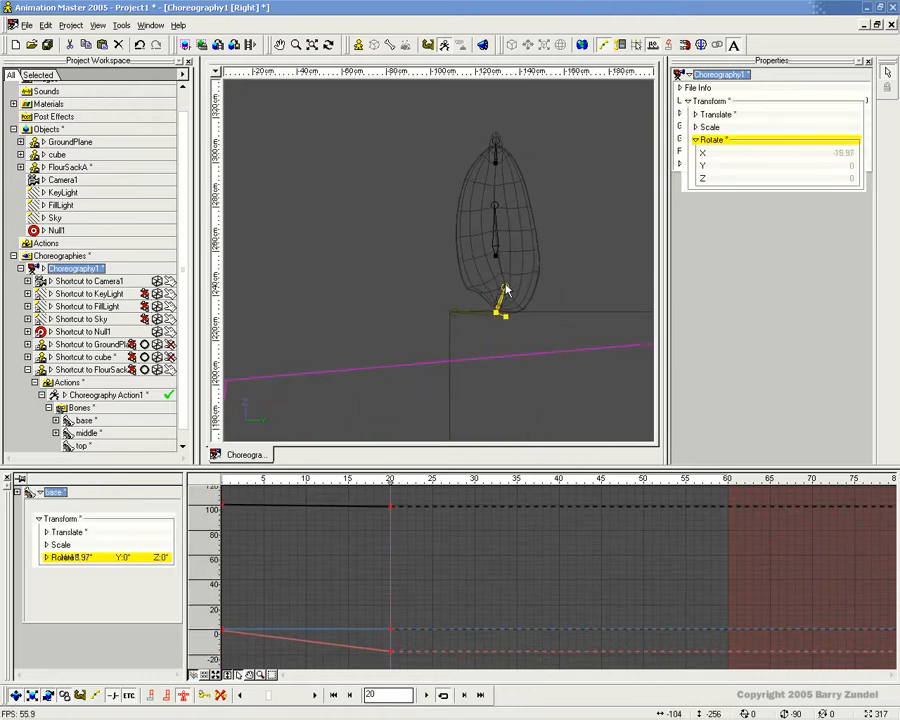
Reposition and rotate the middle and top bones at frame 20 to bend the flour sack forward into a crouch
click(497, 243)
drag(498, 256, 514, 256)
click(496, 160)
drag(510, 176, 531, 275)
key(r)
click(512, 235)
key(t)
Scrub between frames 16 and 20 to review how the sack bends into the crouch
mouse_move(390, 480)
mouse_down()
mouse_move(205, 482)
mouse_move(390, 492)
mouse_move(224, 492)
mouse_move(357, 490)
mouse_up()
click(502, 293)
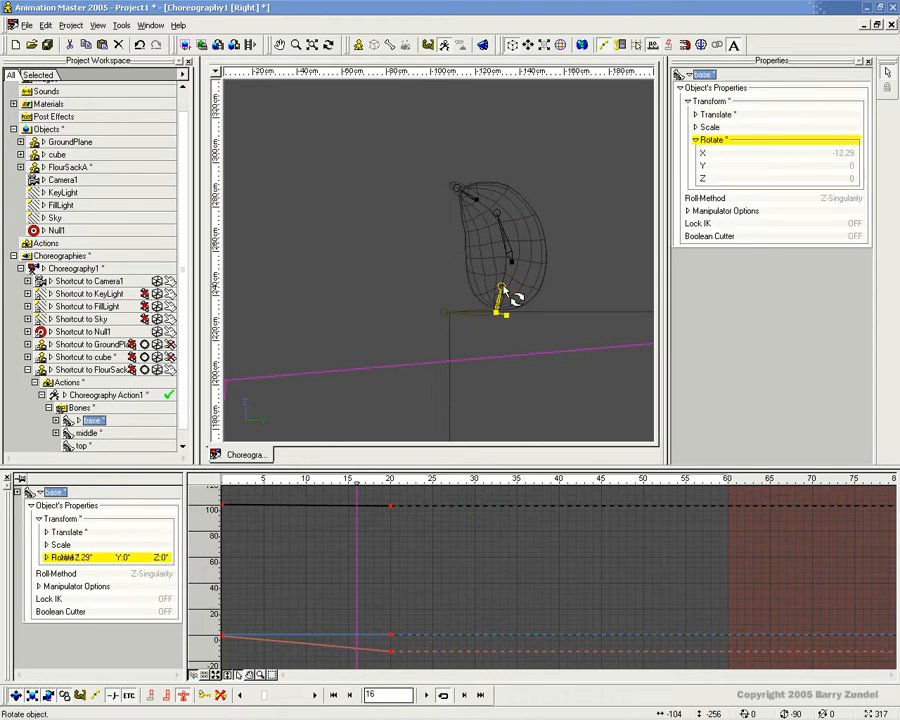
mouse_move(356, 481)
mouse_down()
mouse_move(222, 483)
mouse_move(391, 486)
mouse_up()
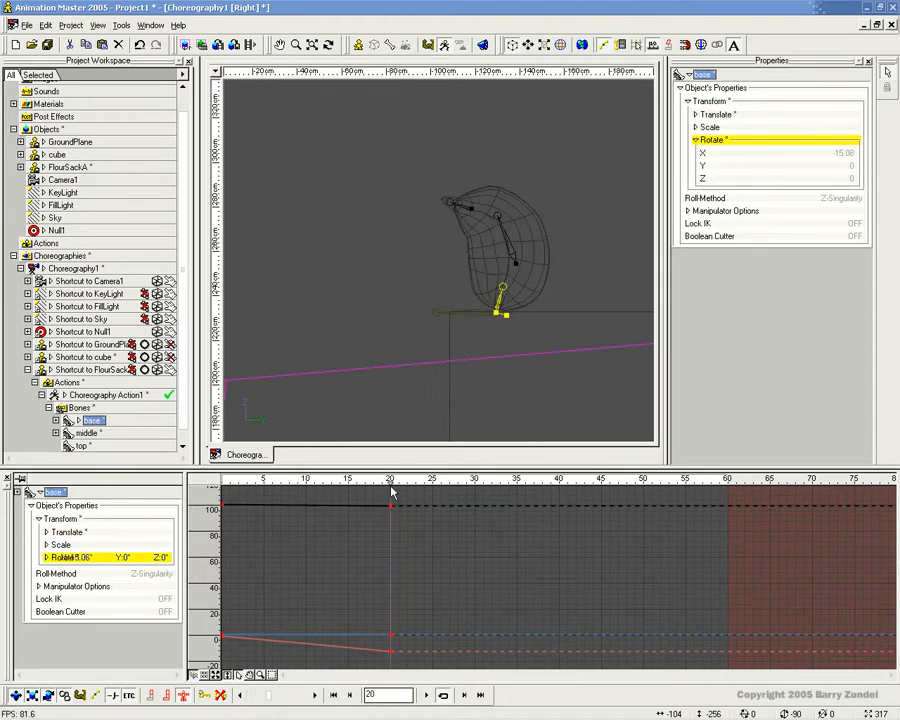
click(813, 674)
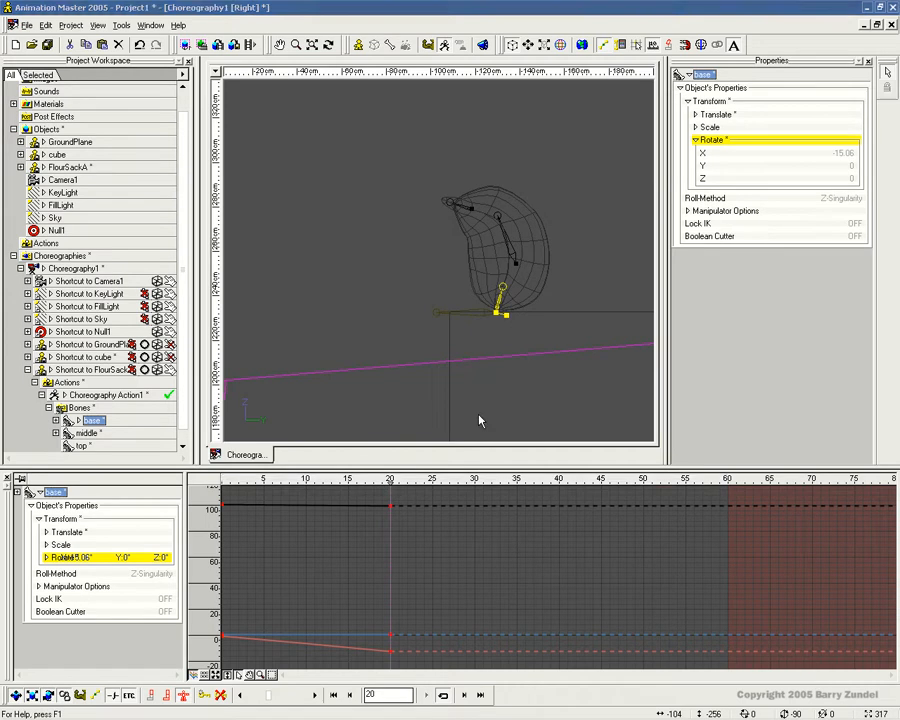
mouse_move(391, 478)
mouse_down()
mouse_move(239, 476)
mouse_move(390, 479)
mouse_up()
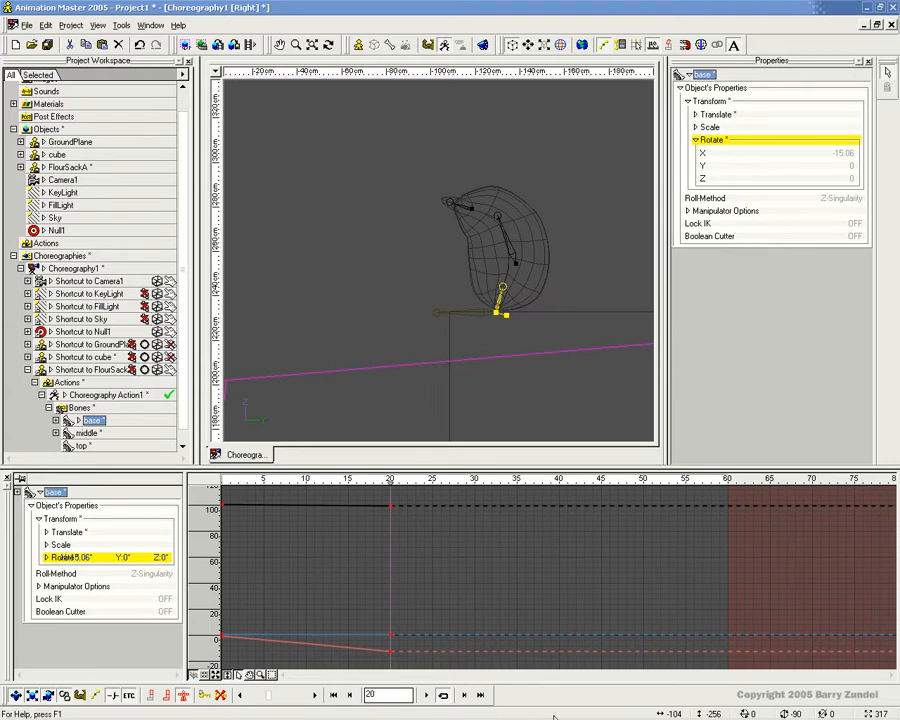
click(466, 709)
click(466, 713)
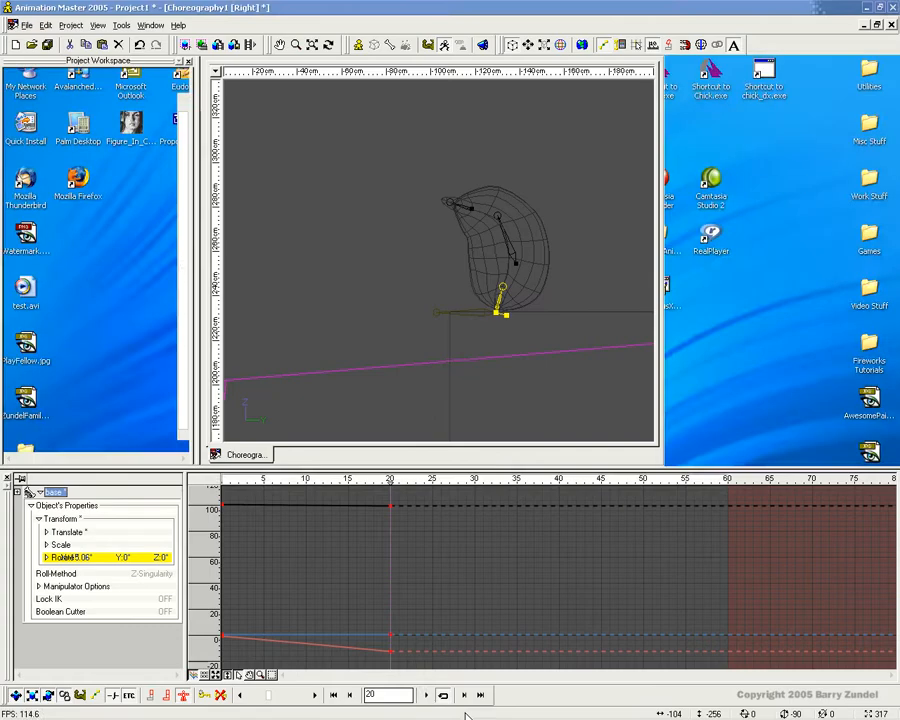
mouse_move(406, 488)
mouse_down()
mouse_move(358, 485)
mouse_move(393, 485)
mouse_up()
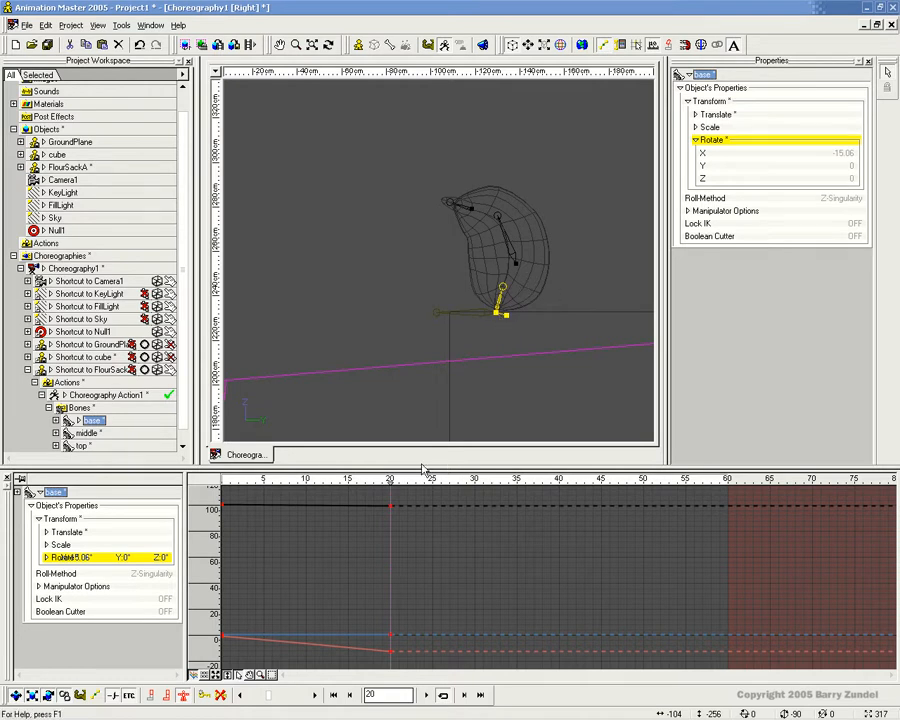
Scrub from frame 20 to frame 30 to examine the bent sack in mid-jump, and return to the crouch at frame 20
mouse_move(390, 484)
mouse_down()
mouse_move(405, 488)
mouse_move(316, 490)
mouse_move(475, 494)
mouse_up()
key(m)
drag(287, 233, 496, 304)
key(z)
drag(496, 304, 458, 298)
scroll(458, 298, down, 3)
middle_drag(462, 247, 465, 269)
mouse_move(474, 484)
mouse_down()
mouse_move(381, 481)
mouse_move(390, 481)
mouse_up()
scroll(603, 366, up, 2)
middle_drag(603, 366, 559, 356)
scroll(565, 360, up, 2)
scroll(457, 305, up, 3)
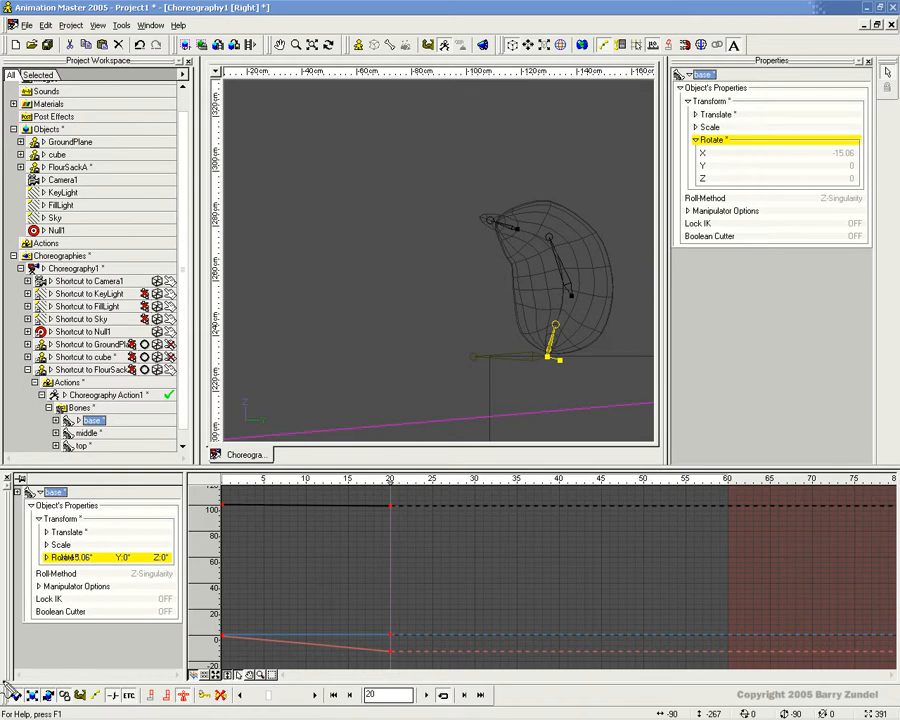
Limit keyframing to the selected bone and force a keyframe for the base bone at frame 20
drag(10, 698, 228, 714)
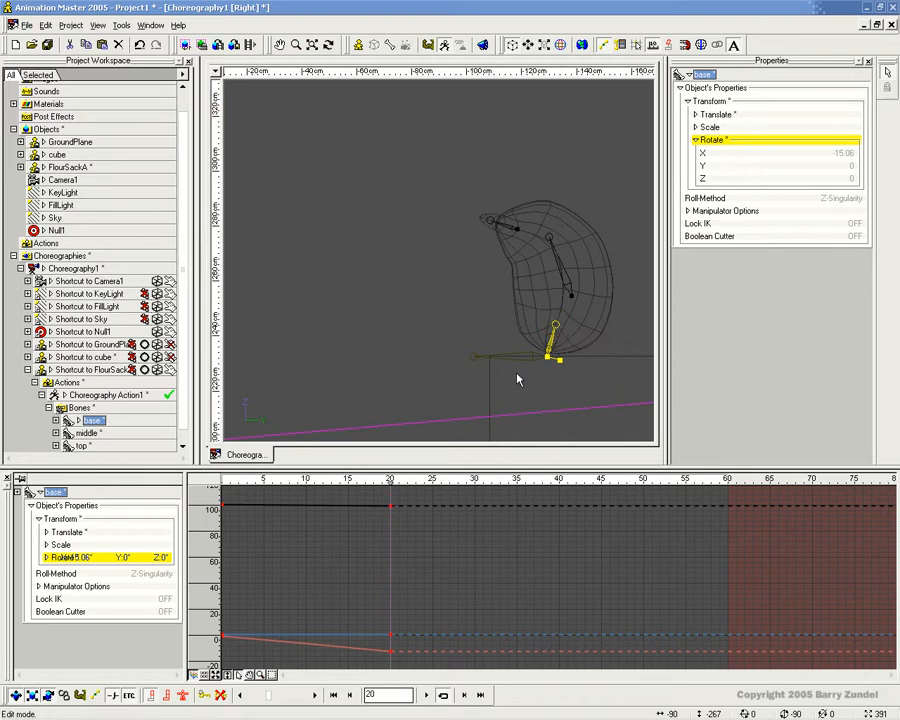
click(203, 696)
Select the middle and top bones in turn and inspect their transform curves at frame 20
click(563, 284)
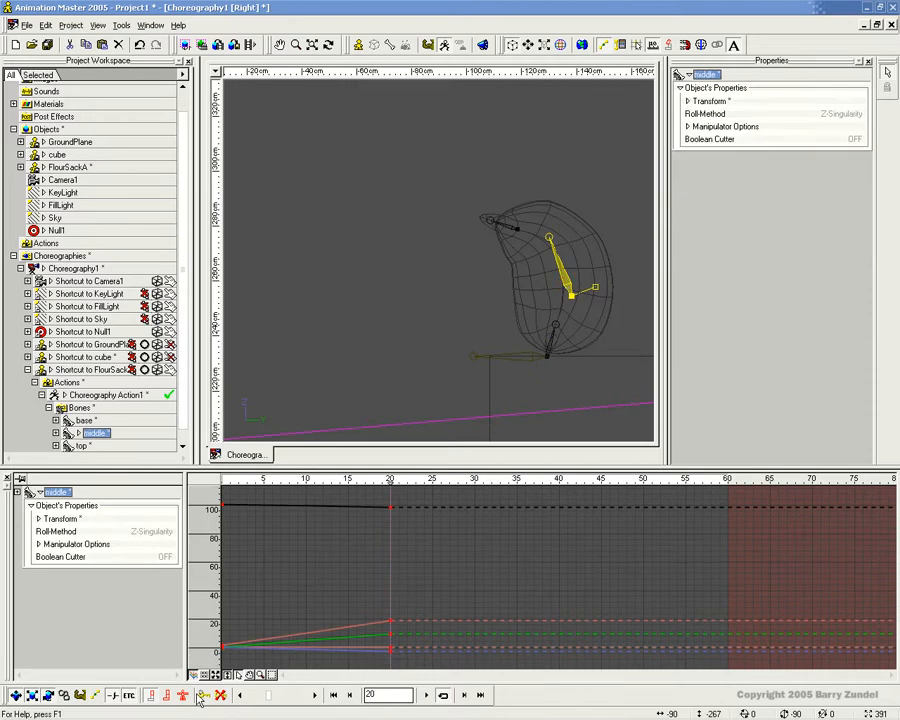
click(512, 230)
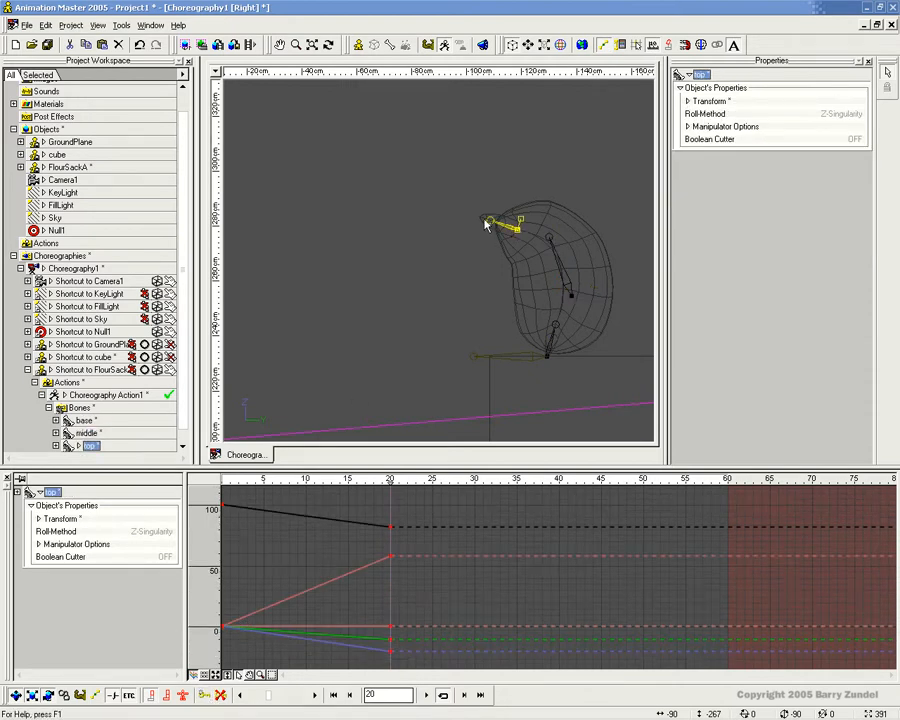
click(62, 519)
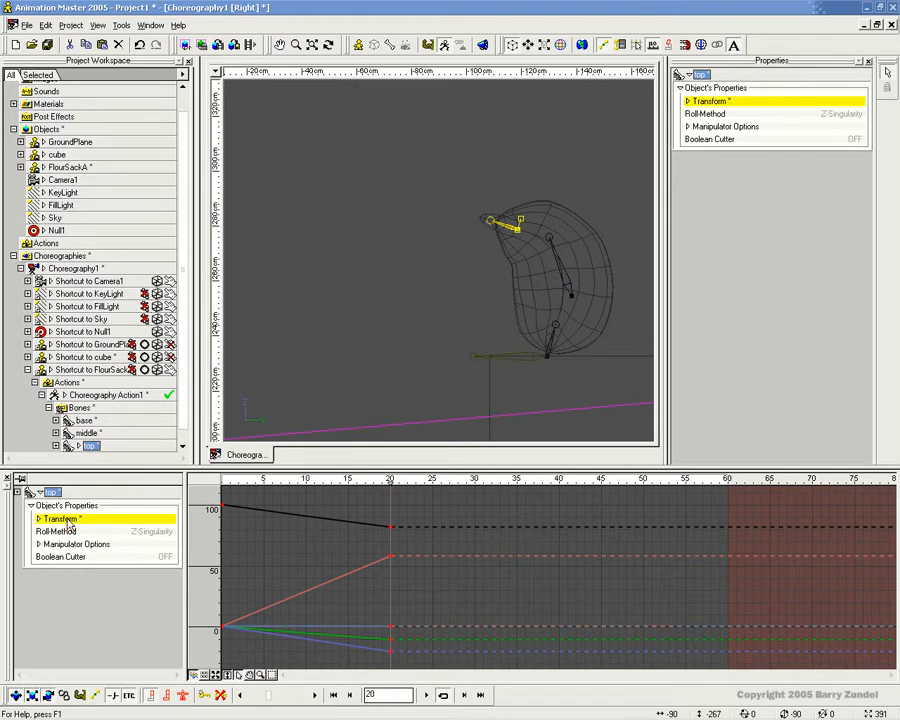
click(457, 287)
click(519, 228)
scroll(424, 323, down, 8)
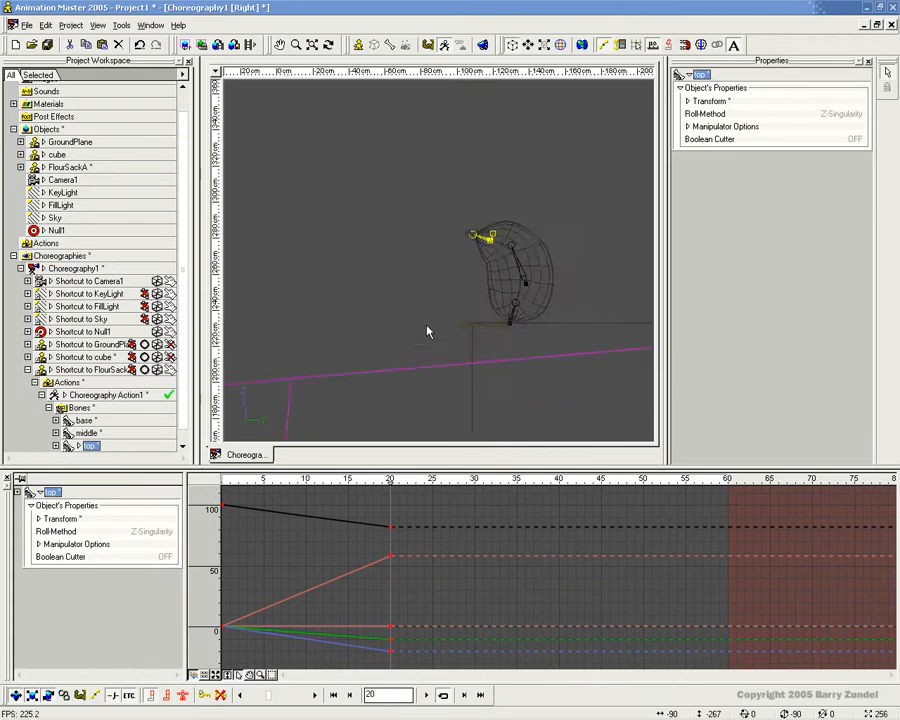
At frame 30, swing the base bone out behind the sack at about 81° and shift the middle bone the opposite way
middle_drag(412, 292, 522, 337)
click(474, 479)
scroll(407, 277, up, 3)
middle_drag(432, 245, 536, 298)
scroll(536, 298, up, 3)
middle_drag(480, 290, 435, 289)
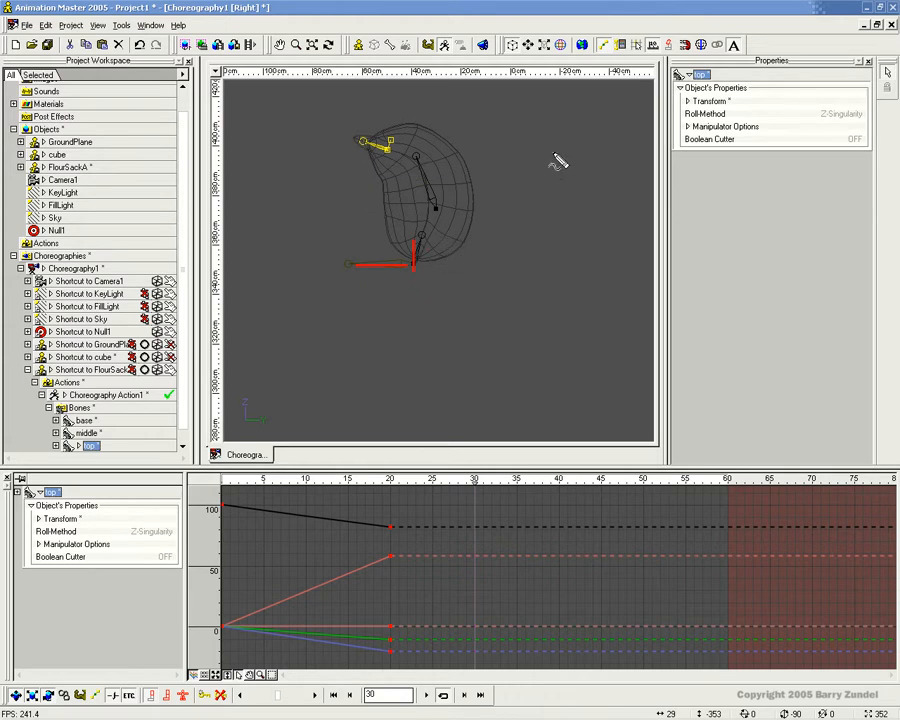
mouse_move(331, 110)
mouse_down()
mouse_move(412, 198)
mouse_move(505, 222)
mouse_move(553, 206)
mouse_up()
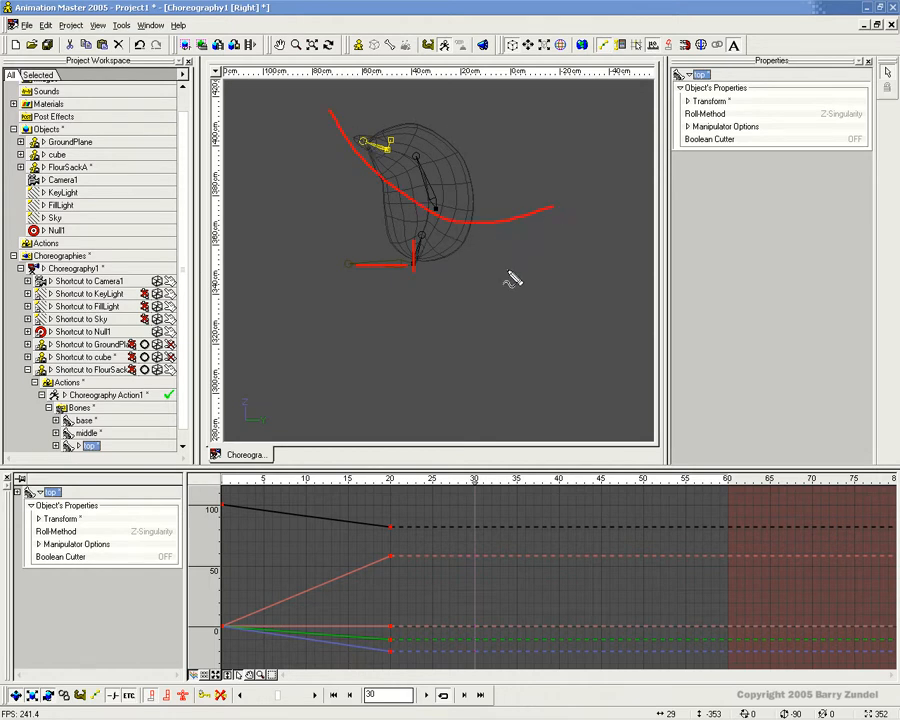
key(Escape)
click(414, 265)
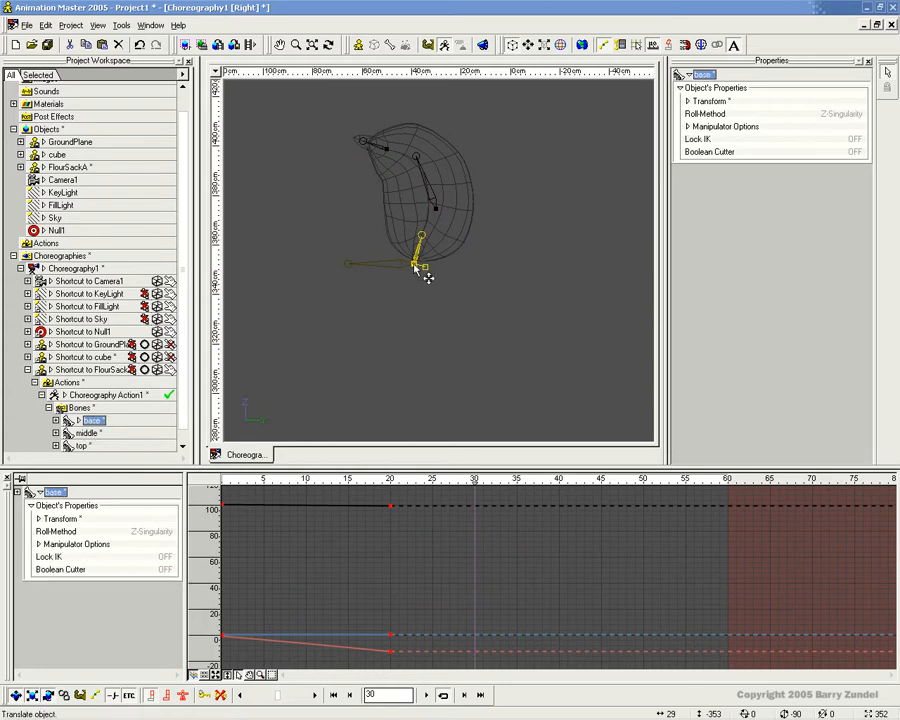
drag(416, 263, 459, 257)
click(439, 211)
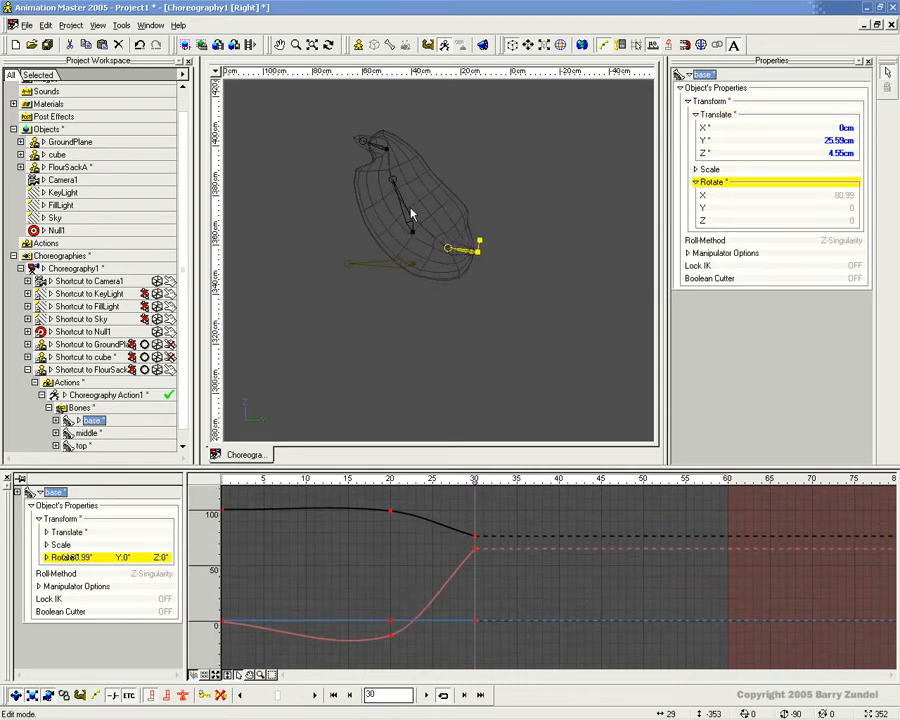
Bend the top bone up and back at frame 30 and reposition the base and middle bones to arch the sack backward
drag(384, 151, 444, 115)
drag(470, 255, 500, 232)
click(410, 135)
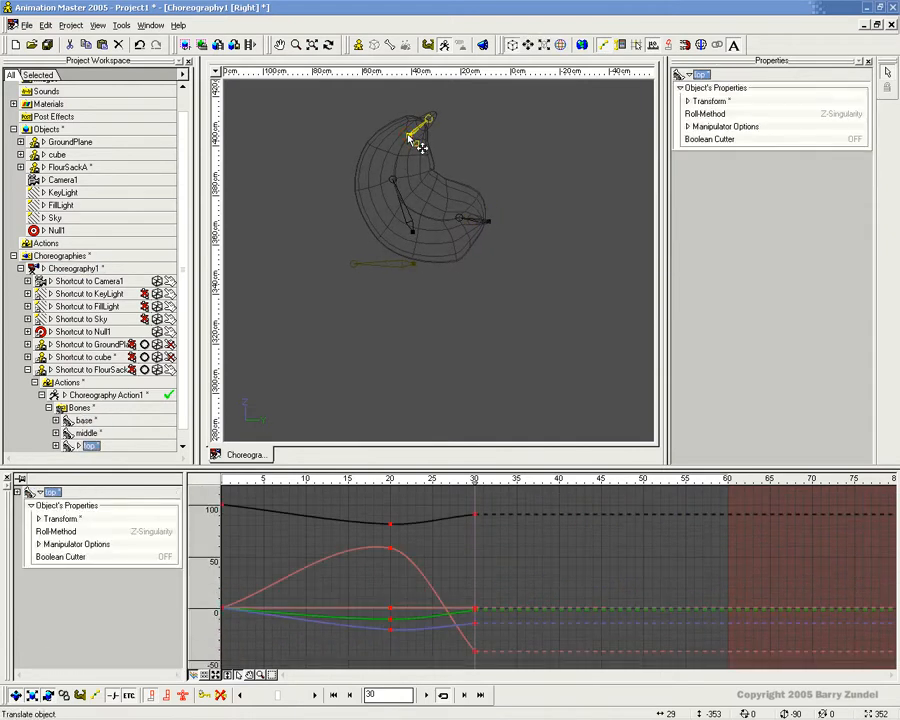
drag(412, 135, 390, 140)
mouse_move(412, 236)
mouse_down()
mouse_move(424, 243)
mouse_move(418, 227)
mouse_move(410, 240)
mouse_up()
mouse_move(480, 226)
mouse_down()
mouse_move(502, 233)
mouse_move(482, 237)
mouse_up()
Refine the frame 30 arch by raising the top and middle bones and tilting the base bone up to about 104°
click(385, 137)
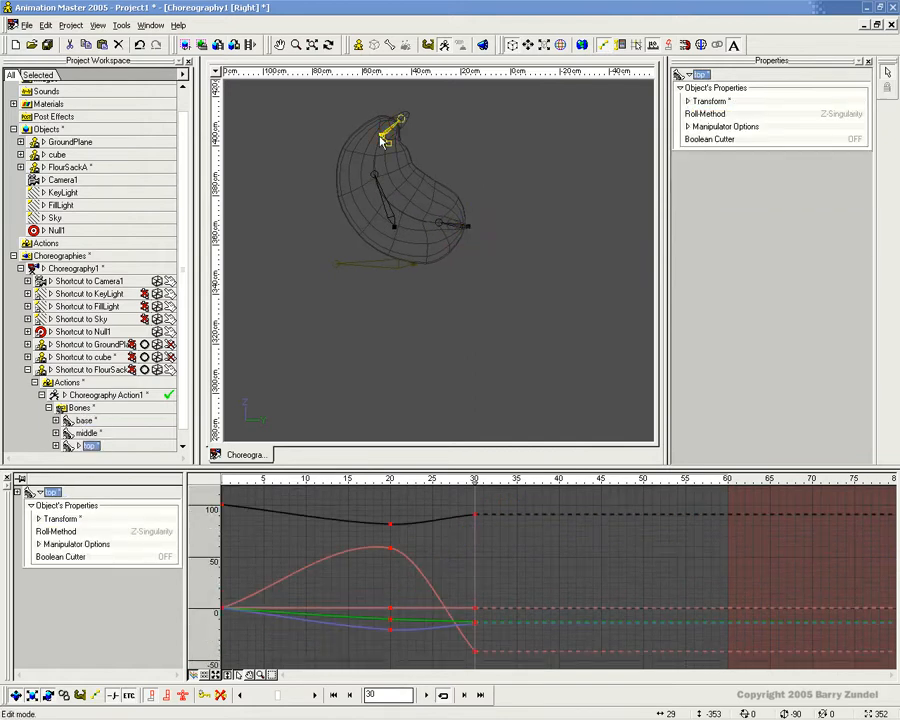
drag(395, 148, 396, 134)
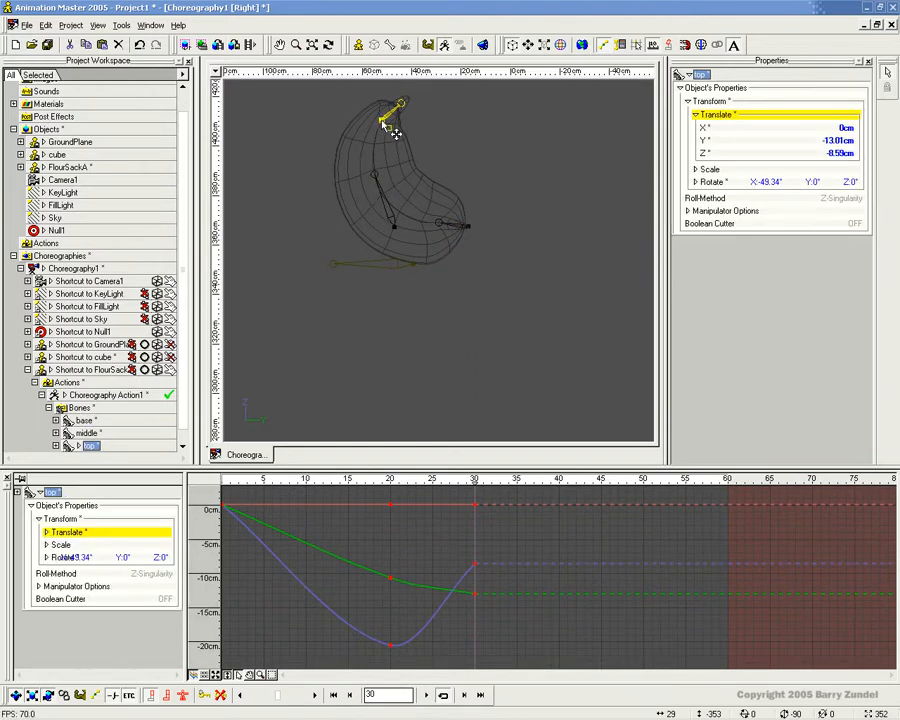
click(388, 207)
mouse_move(388, 207)
mouse_down()
mouse_move(406, 222)
mouse_move(404, 233)
mouse_move(388, 221)
mouse_up()
drag(474, 231, 440, 213)
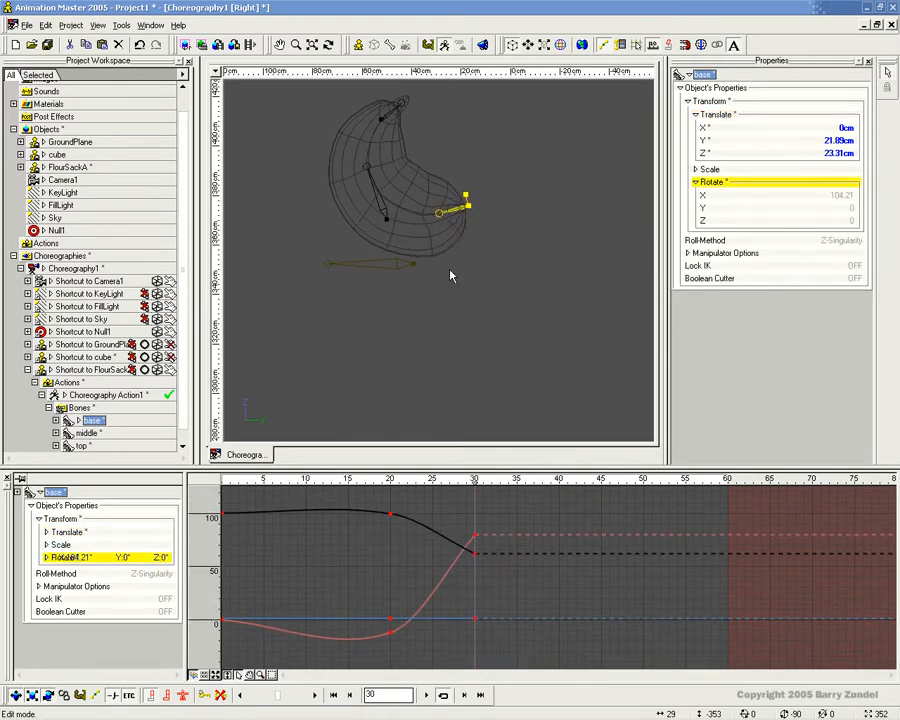
Force keyframes for the base, middle and top bones at frame 30
mouse_move(475, 482)
mouse_down()
mouse_move(340, 483)
mouse_move(476, 492)
mouse_up()
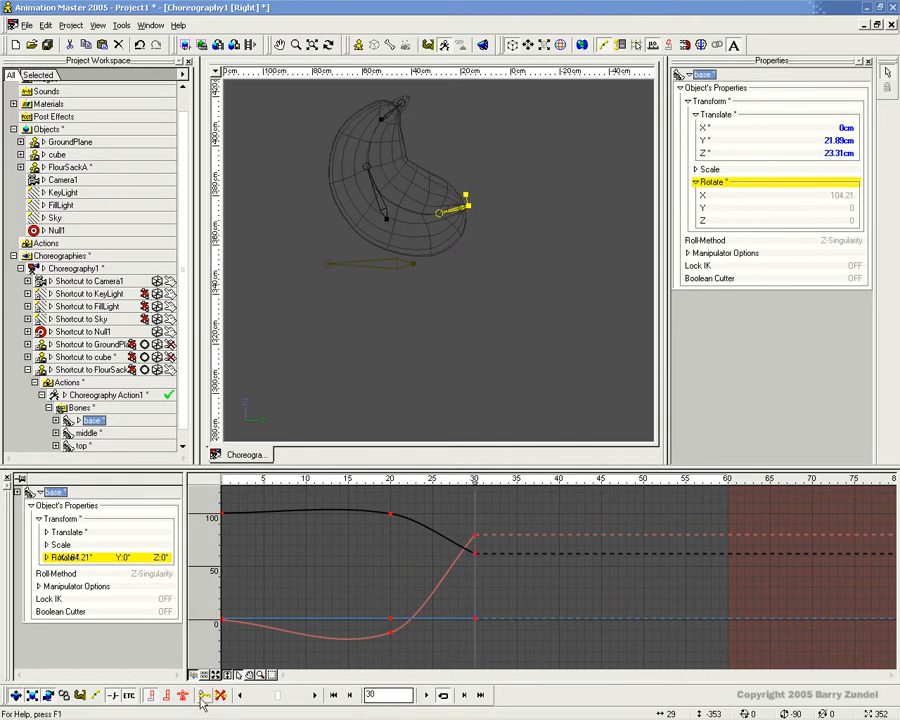
click(380, 205)
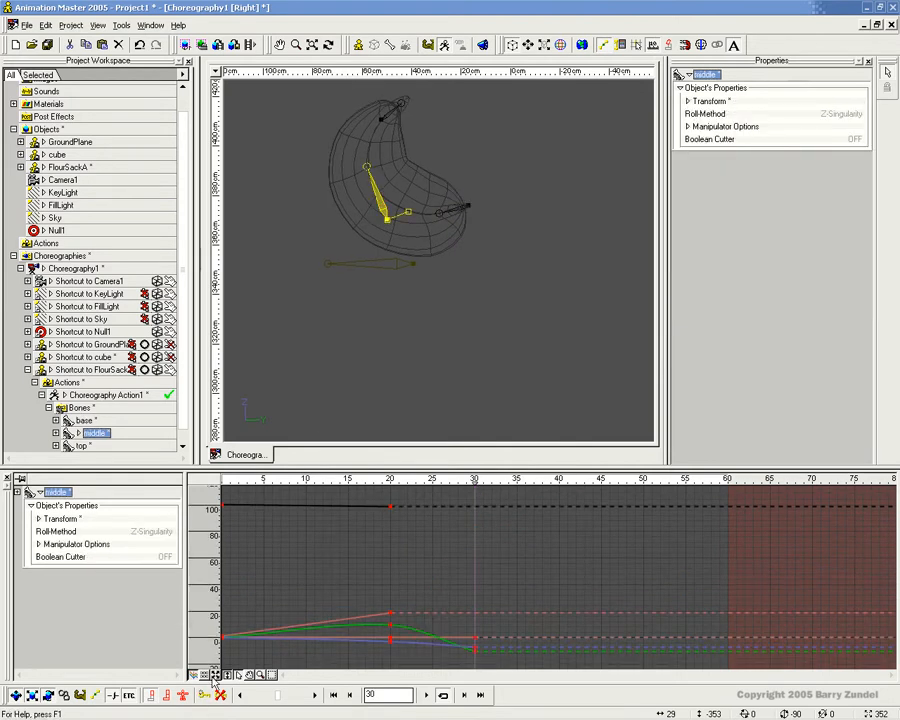
click(383, 115)
click(382, 118)
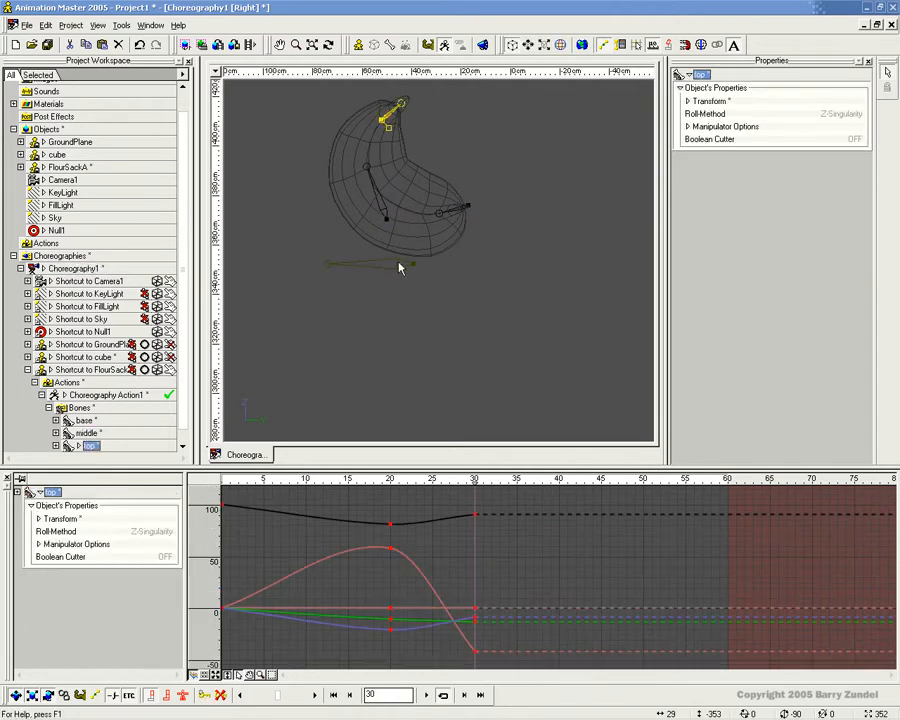
At frame 40, lower the base bone toward the ground and tilt it to about 78° for the landing pose
click(470, 323)
scroll(471, 325, down, 4)
middle_drag(494, 305, 453, 291)
mouse_move(399, 480)
mouse_down()
mouse_move(221, 478)
mouse_move(559, 474)
mouse_up()
middle_drag(357, 374, 460, 229)
scroll(460, 229, down, 3)
middle_drag(403, 348, 487, 242)
scroll(448, 315, up, 4)
scroll(472, 335, up, 7)
middle_drag(448, 315, 482, 315)
click(518, 292)
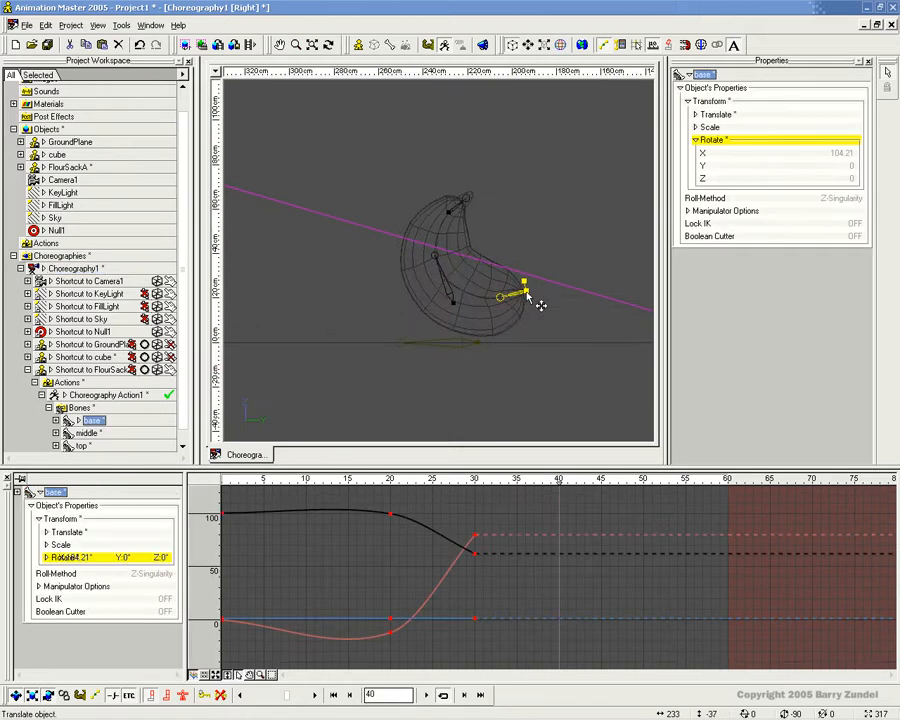
drag(536, 304, 506, 292)
key(ctrl+z)
key(ctrl+z)
Lay the middle bone flat at about 91° and bring the top bone down near the ground at frame 40
click(444, 285)
drag(444, 285, 490, 318)
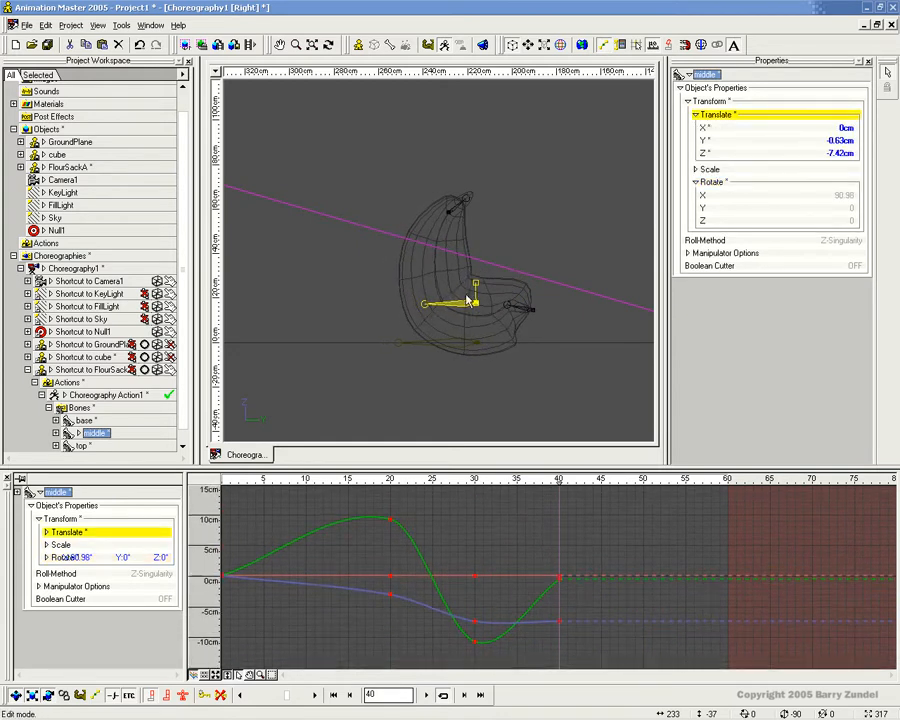
click(452, 214)
drag(449, 220, 396, 328)
Fine-tune the positions of the base, top and middle bones at frame 40 so the flattened sack rests on the ground
click(526, 314)
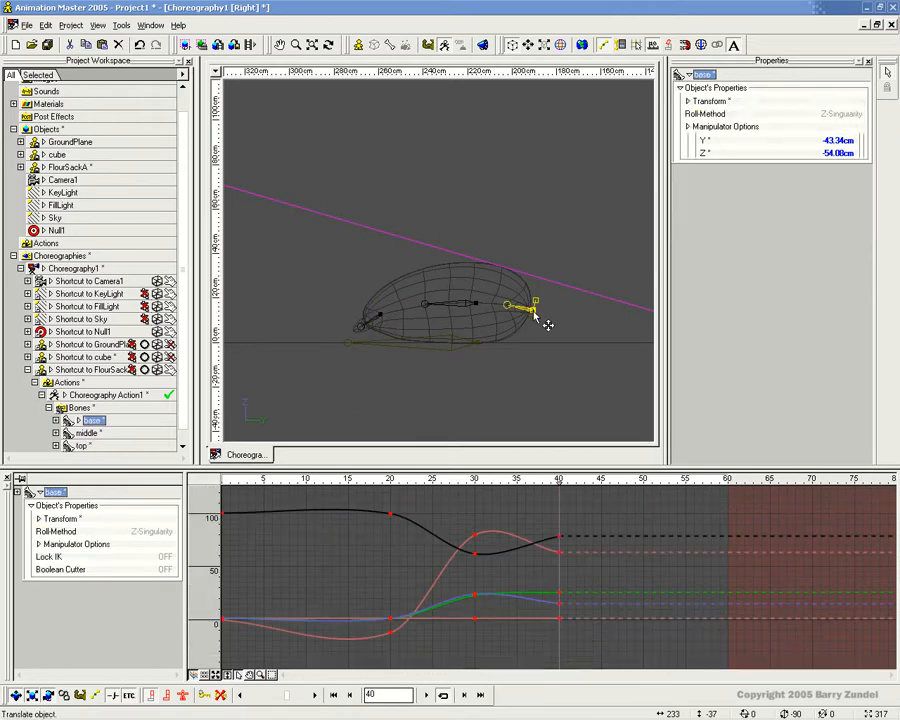
drag(535, 316, 535, 315)
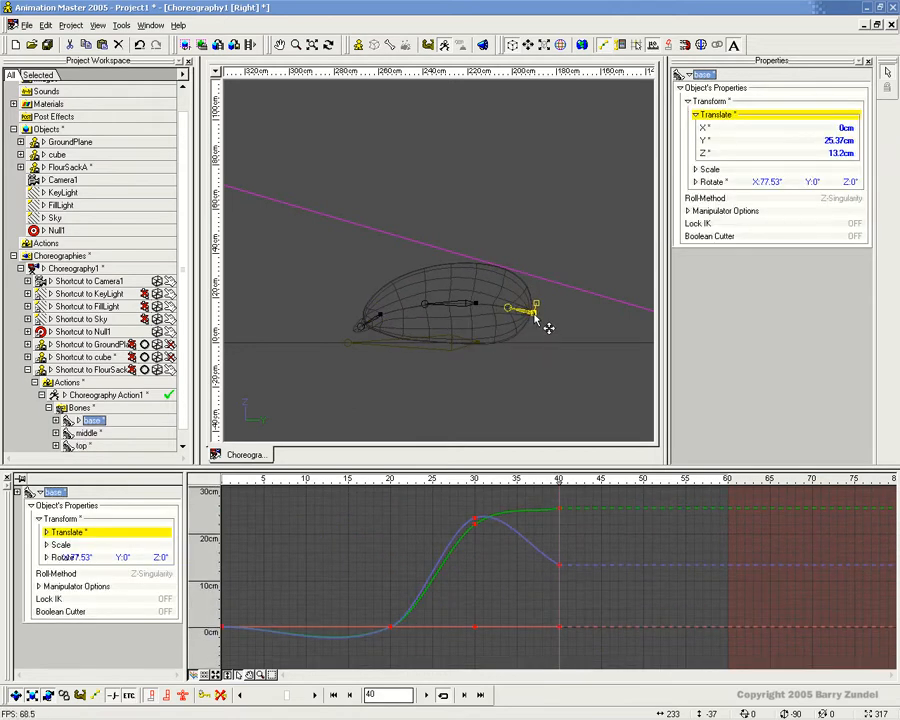
click(378, 320)
key(r)
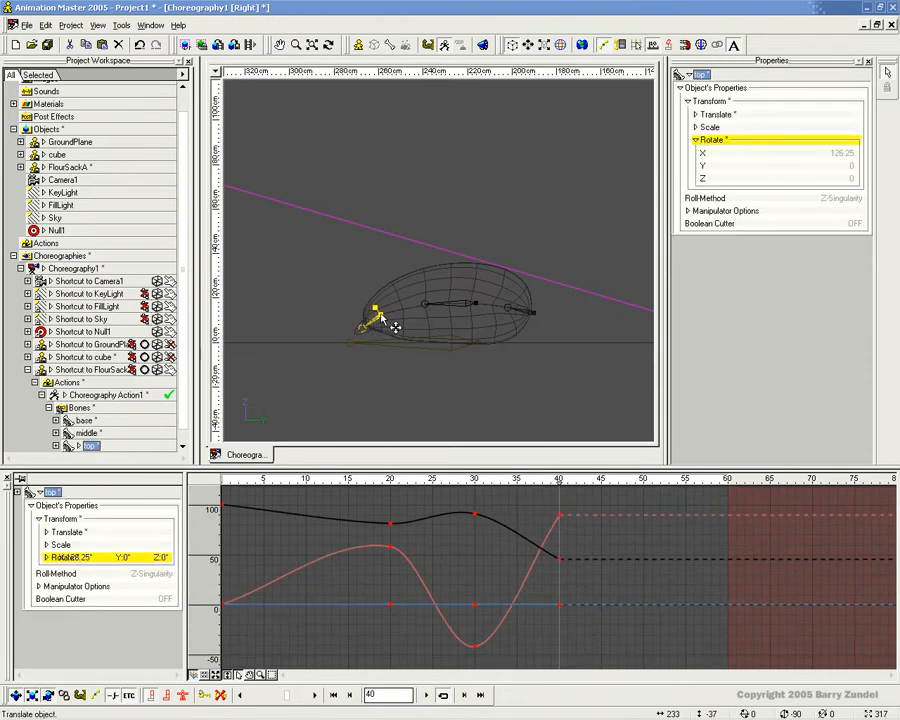
key(n)
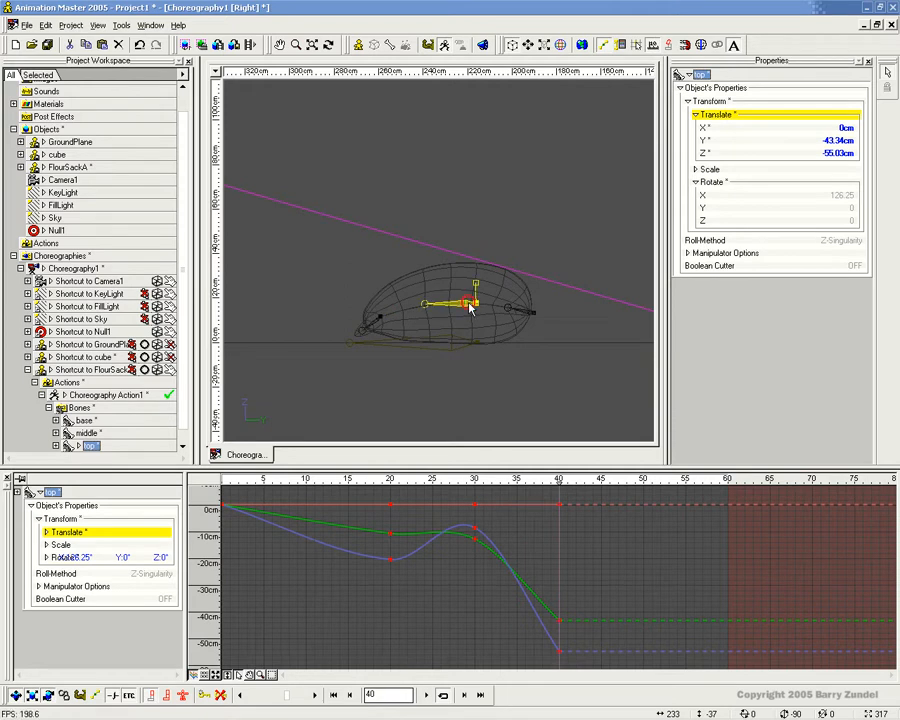
click(478, 308)
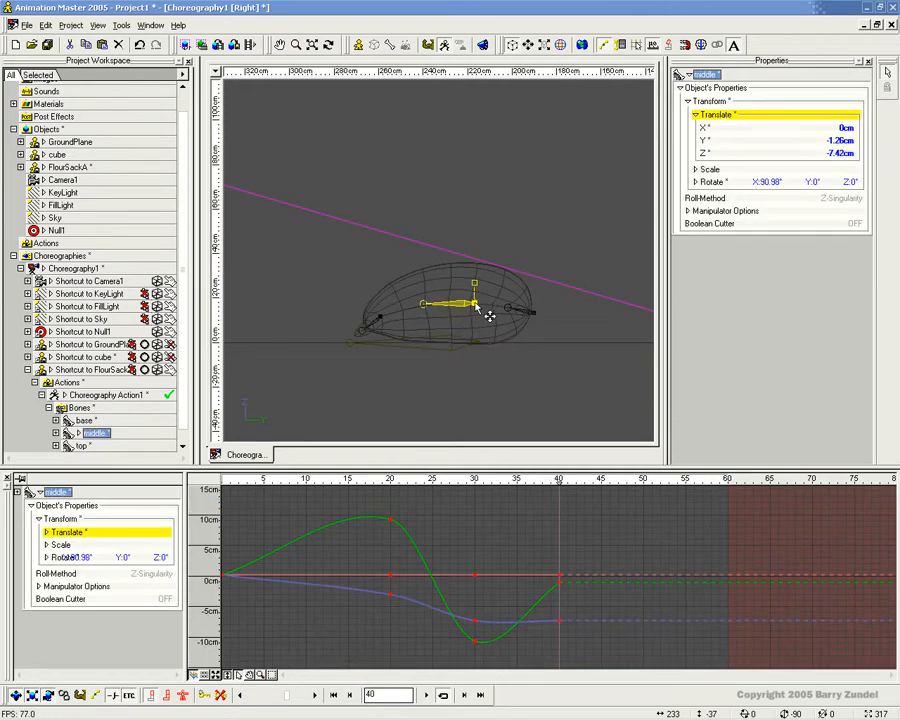
click(535, 311)
drag(549, 322, 546, 321)
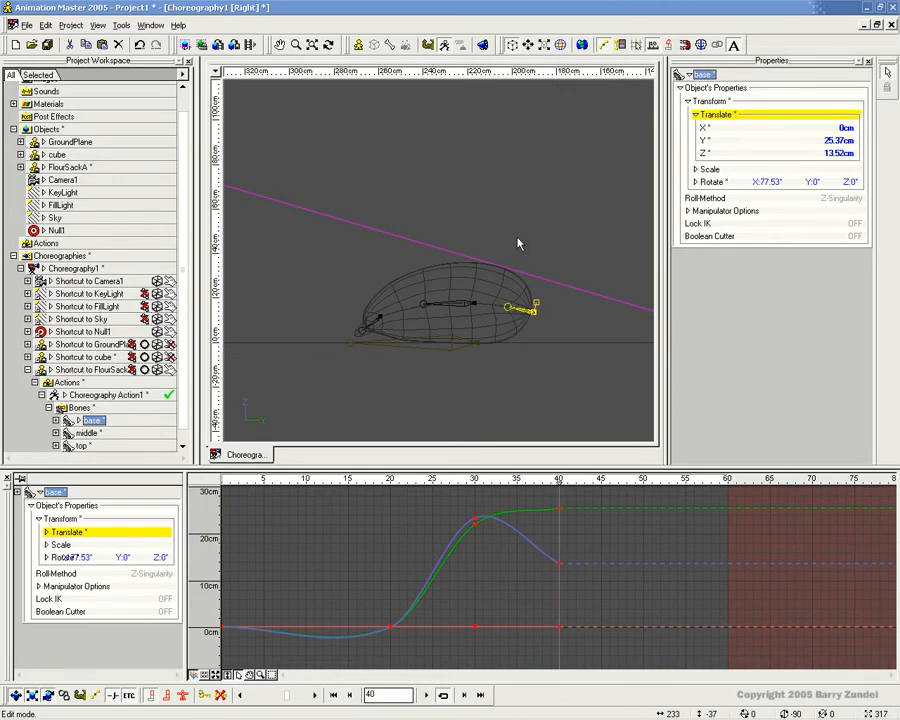
Force keyframes for the base, middle and top bones at frame 40
click(531, 364)
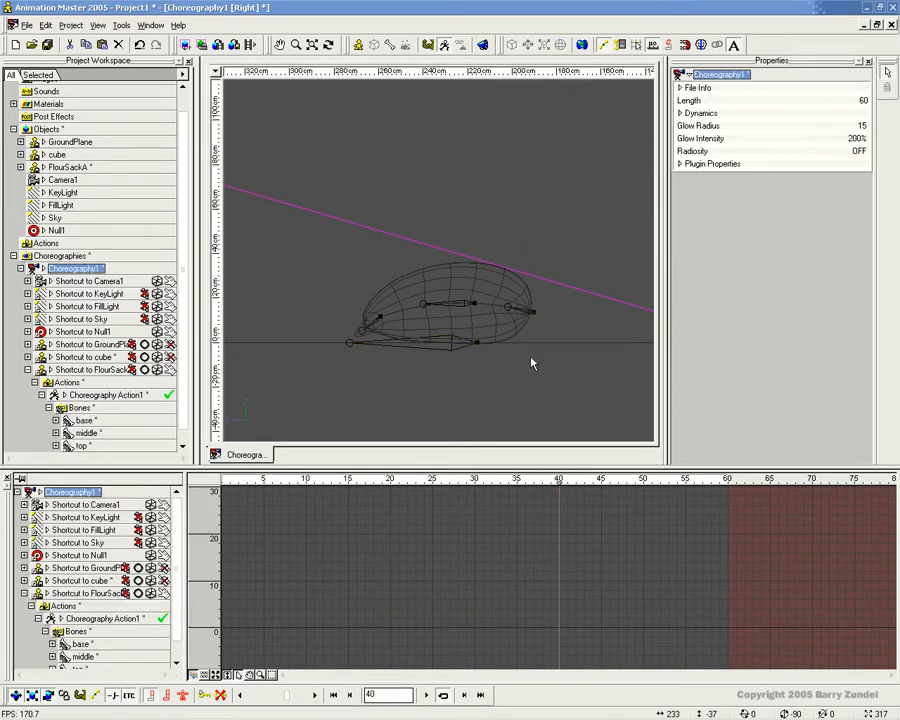
click(526, 306)
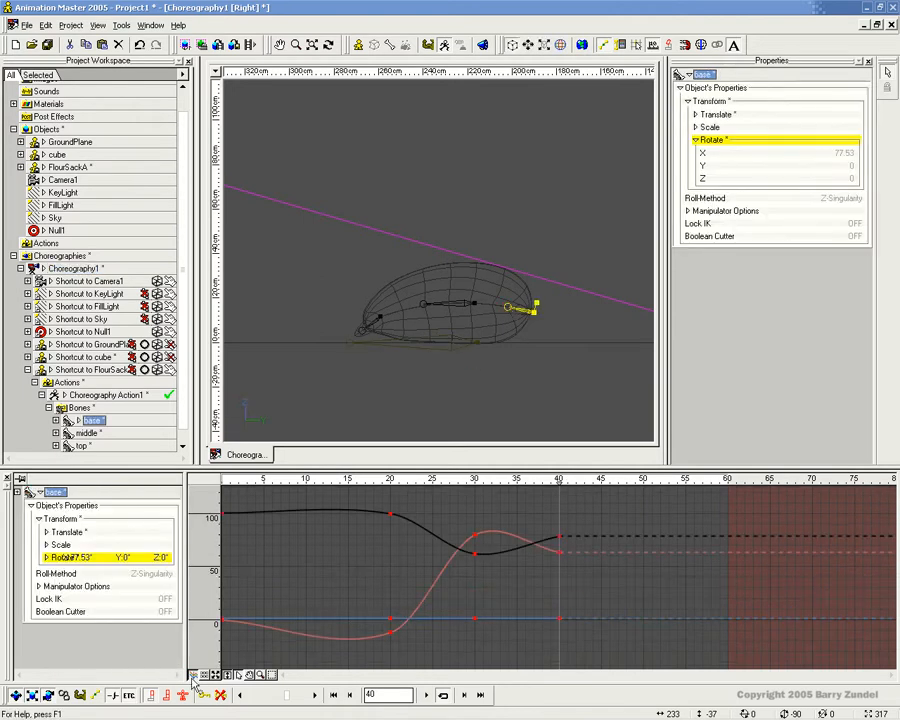
click(450, 308)
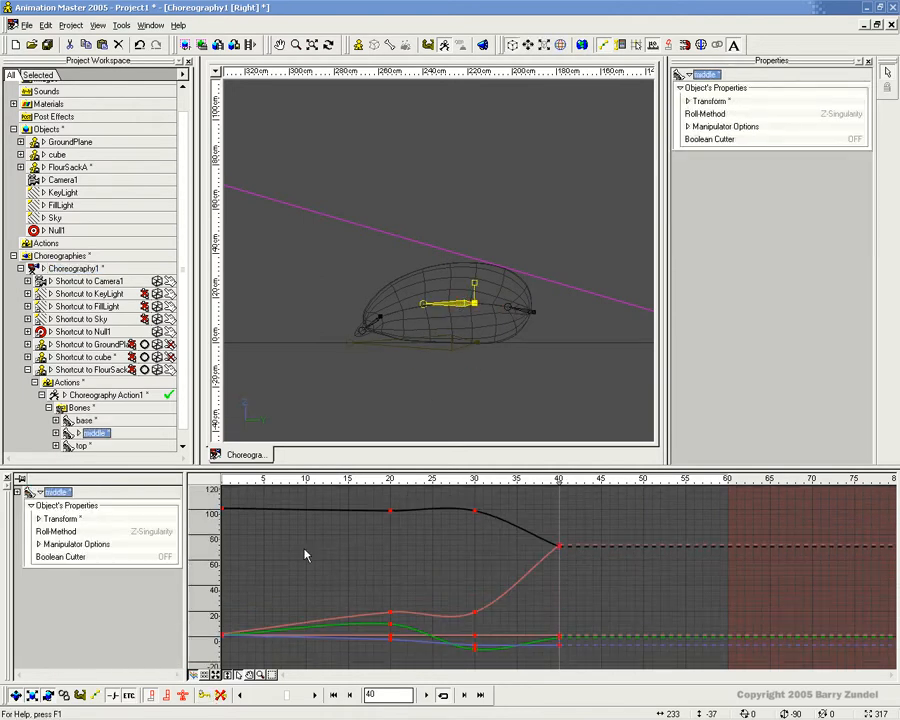
click(379, 322)
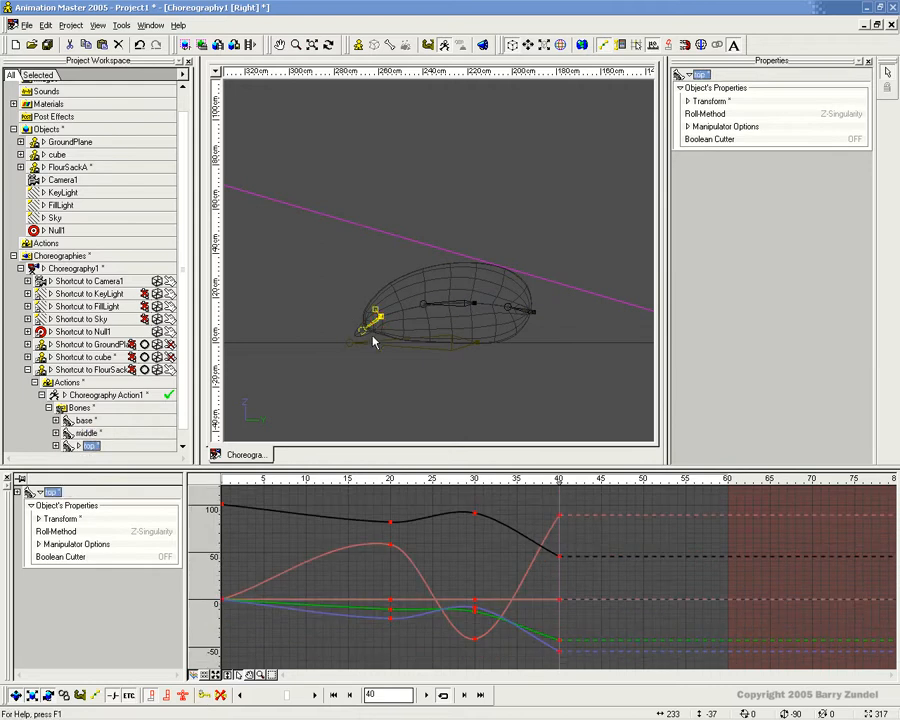
Scrub back to frames 21 and 22 to examine how the sack leaves the top of the cube
click(524, 357)
scroll(524, 357, down, 9)
middle_drag(566, 305, 440, 427)
scroll(479, 373, down, 3)
middle_drag(479, 373, 489, 373)
scroll(489, 373, up, 1)
drag(508, 478, 398, 496)
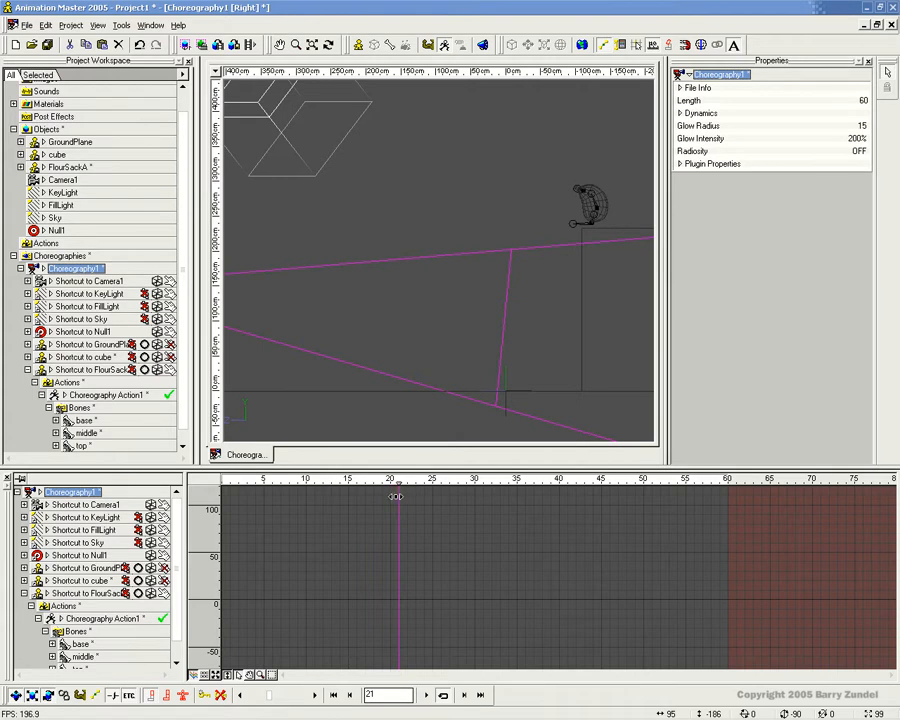
mouse_move(398, 496)
mouse_down()
mouse_move(557, 510)
mouse_move(382, 510)
mouse_move(458, 510)
mouse_move(393, 510)
mouse_move(408, 515)
mouse_up()
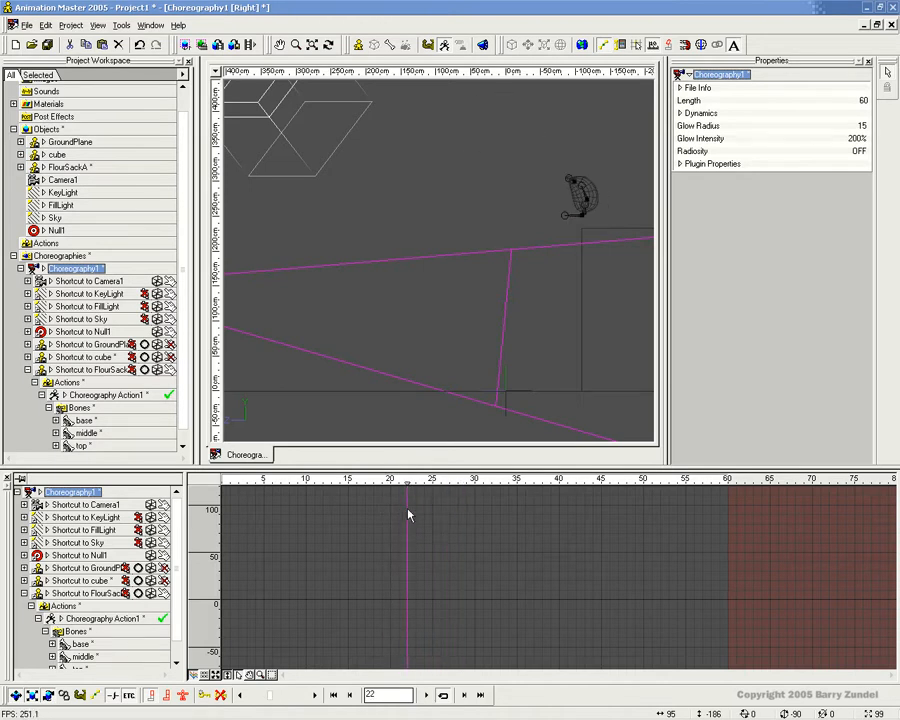
At frame 22, pull the base bone down onto the cube's top at about 9° and lower the middle bone to stretch the sack
click(585, 209)
middle_drag(599, 241, 458, 295)
scroll(514, 286, up, 2)
scroll(516, 286, up, 2)
scroll(458, 295, up, 2)
middle_drag(556, 302, 514, 298)
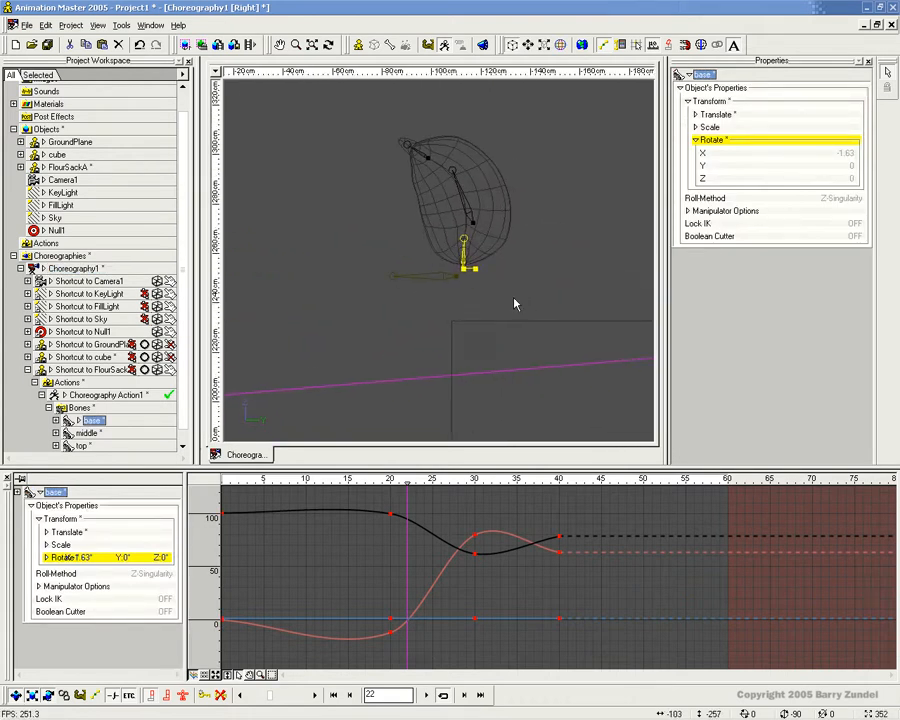
drag(408, 482, 390, 482)
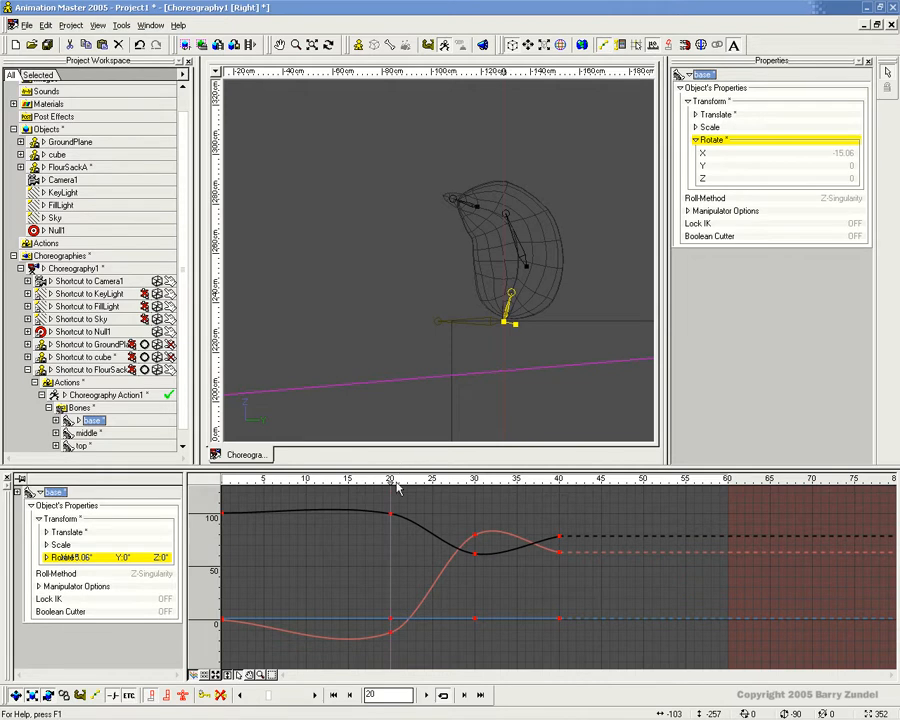
mouse_move(391, 481)
mouse_down()
mouse_move(430, 479)
mouse_move(405, 481)
mouse_up()
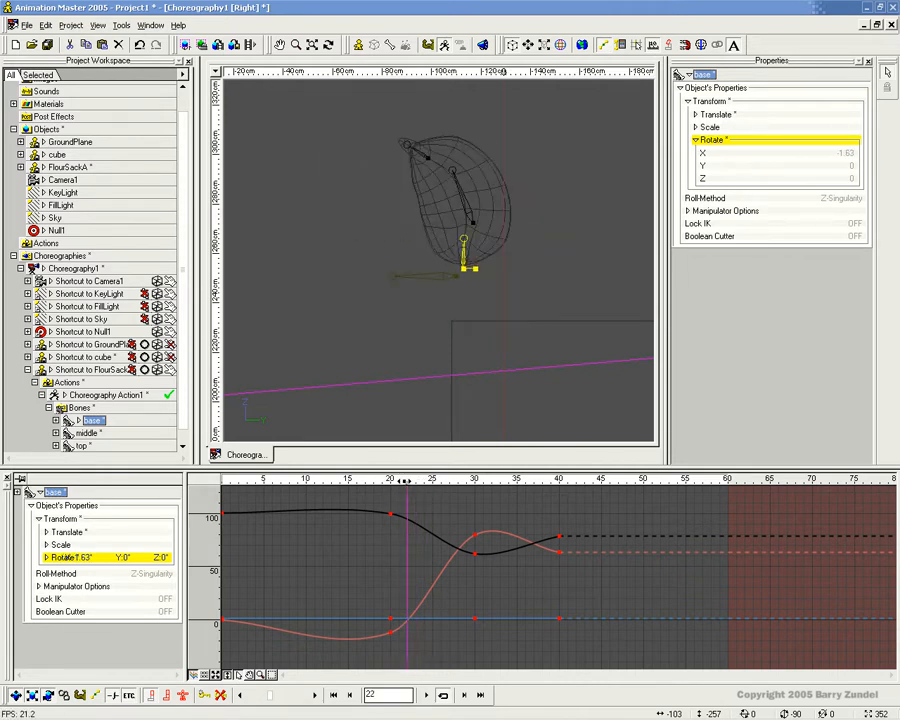
drag(464, 266, 500, 291)
key(r)
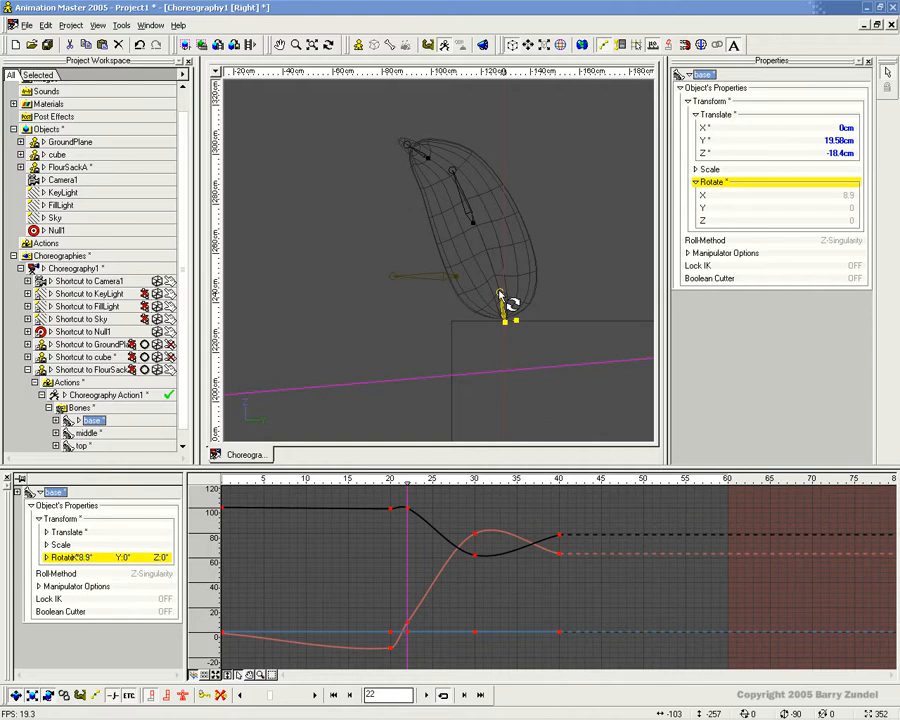
click(471, 223)
drag(473, 228, 481, 247)
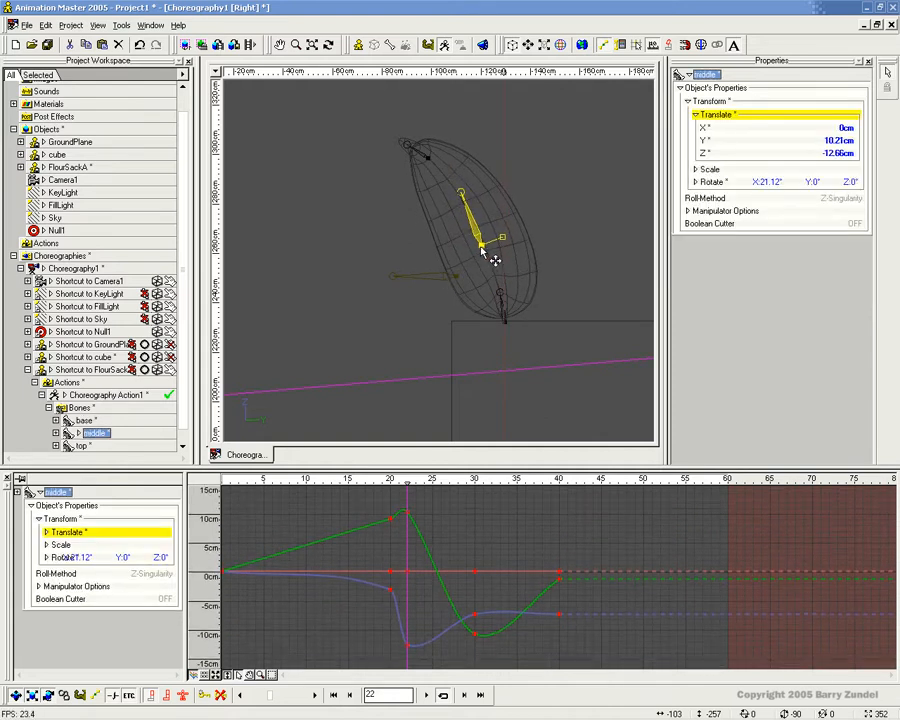
Move the base bone onto the cube's top at frames 21 and 23 to keep the sack's bottom planted during takeoff
mouse_move(406, 480)
mouse_down()
mouse_move(380, 477)
mouse_move(426, 477)
mouse_move(386, 471)
mouse_move(400, 471)
mouse_up()
click(510, 322)
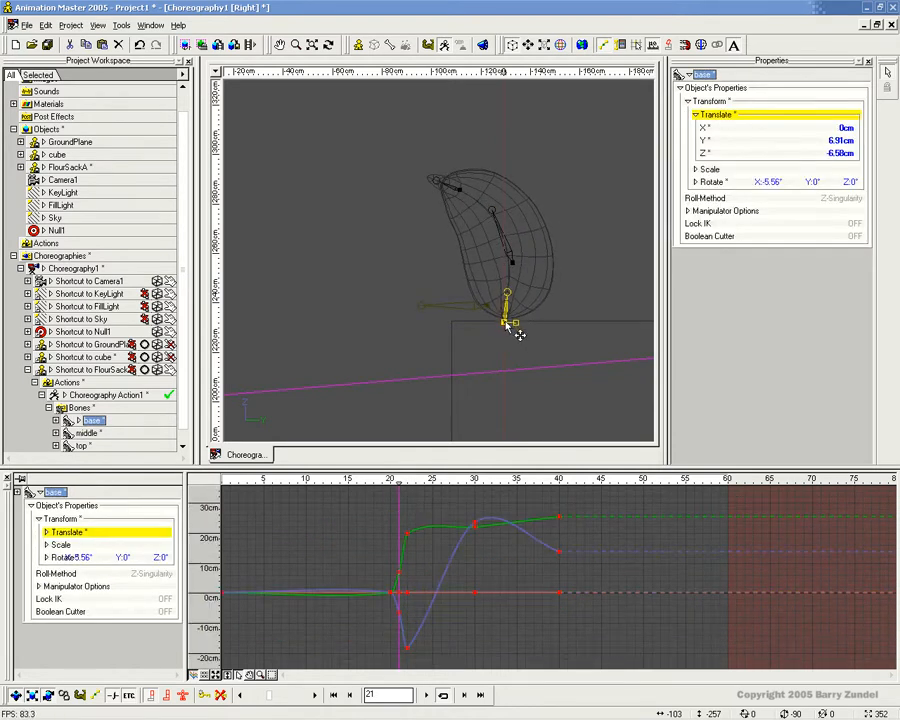
drag(398, 476, 414, 458)
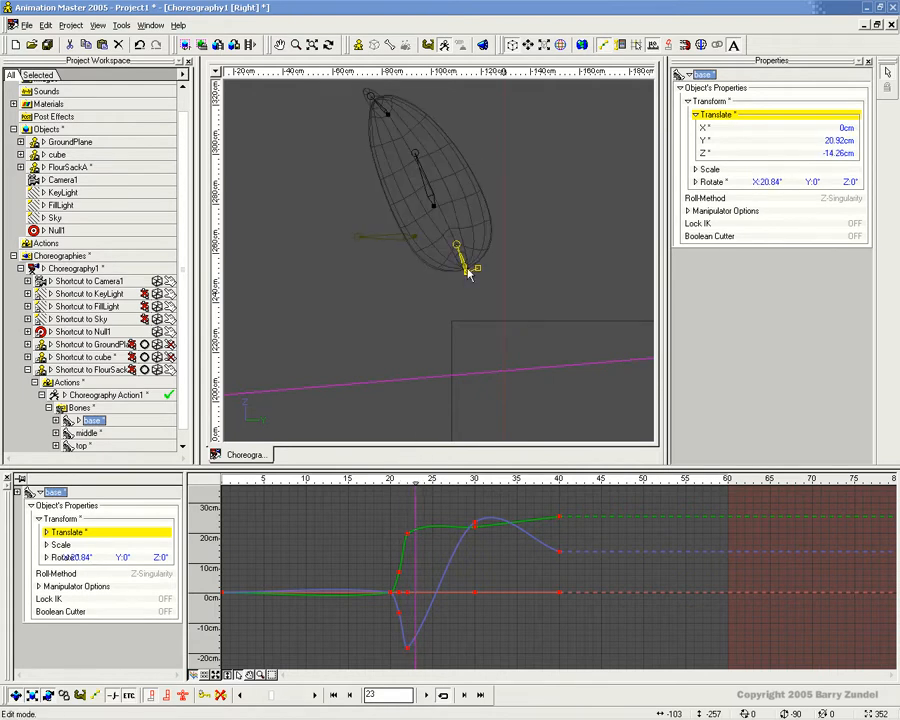
drag(469, 281, 517, 334)
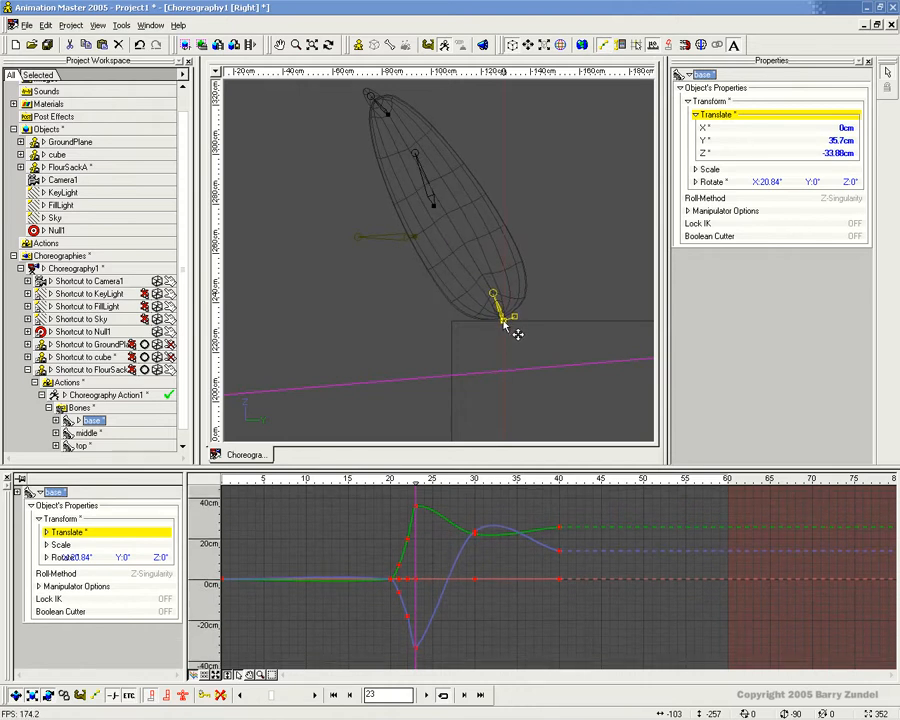
At frame 23, lower the middle bone to about Y 11.4 cm, Z -20.5 cm to follow the sack's stretched takeoff
mouse_move(414, 484)
mouse_down()
mouse_move(382, 480)
mouse_move(441, 478)
mouse_move(408, 478)
mouse_up()
click(401, 303)
scroll(400, 302, down, 7)
middle_drag(399, 300, 442, 323)
click(513, 308)
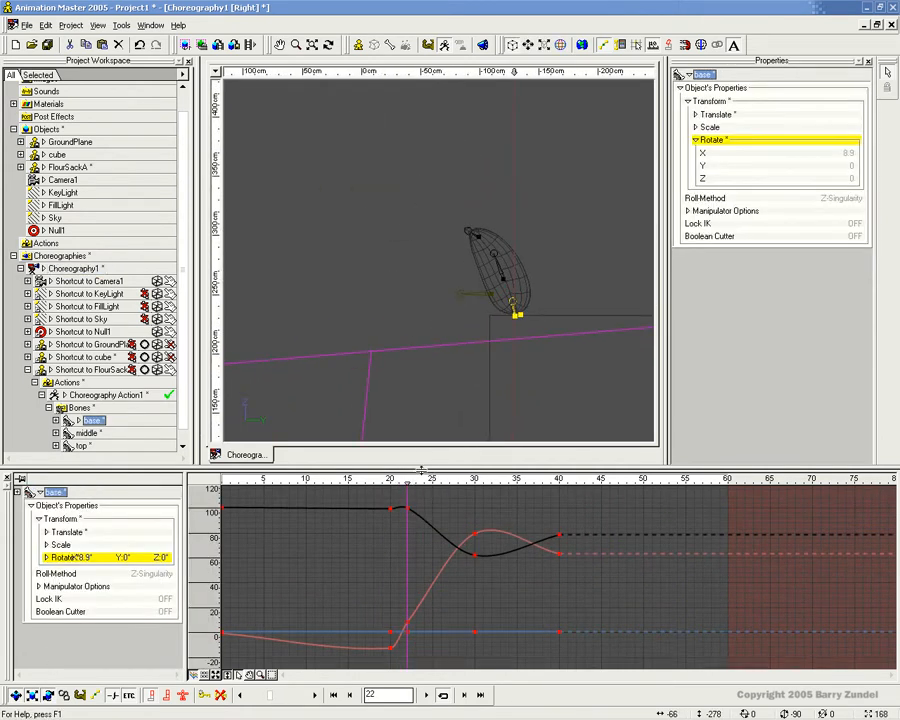
key(n)
mouse_move(408, 480)
mouse_down()
mouse_move(365, 478)
mouse_move(460, 470)
mouse_move(484, 478)
mouse_move(415, 478)
mouse_up()
click(480, 255)
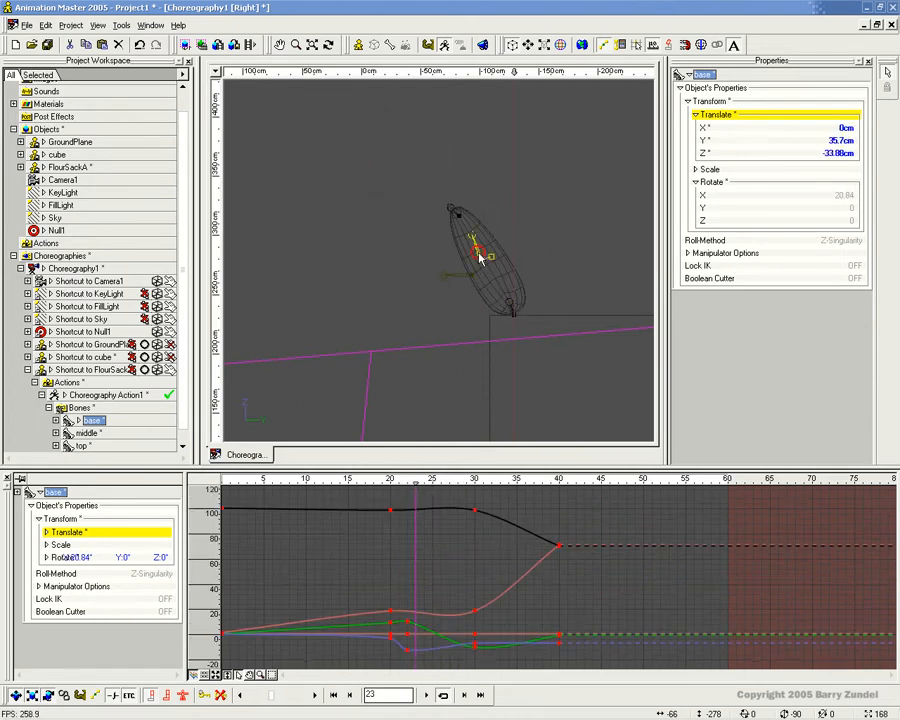
drag(497, 277, 502, 283)
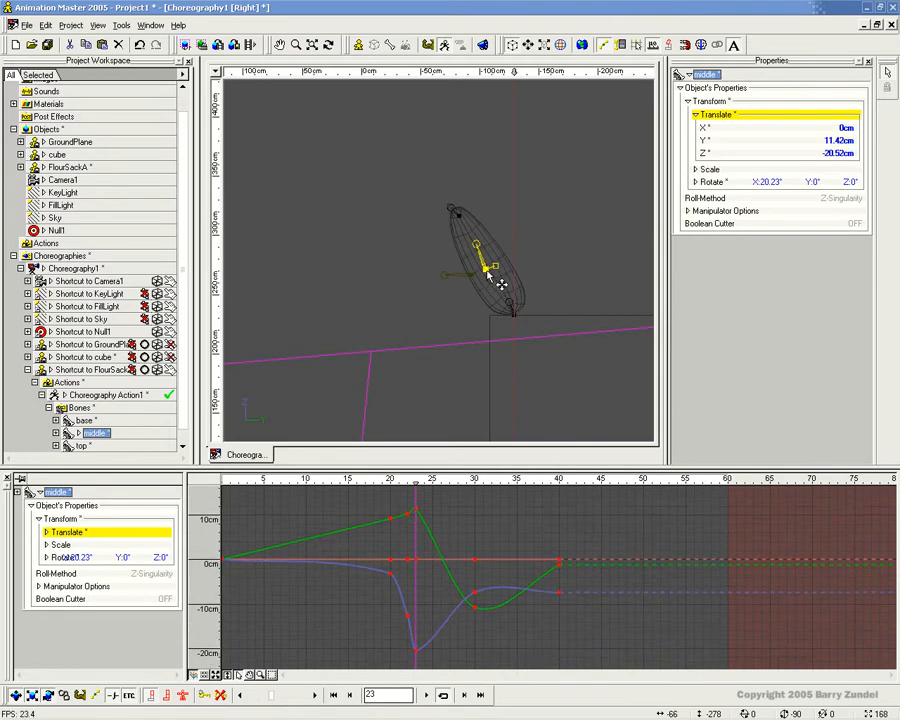
Scrub between frames 39 and 30 to compare the sack's pose just before landing with its mid-air arch
mouse_move(415, 482)
mouse_down()
mouse_move(372, 480)
mouse_move(466, 478)
mouse_move(488, 463)
mouse_move(392, 460)
mouse_move(414, 460)
mouse_move(404, 457)
mouse_move(533, 454)
mouse_up()
scroll(444, 313, down, 4)
middle_drag(348, 313, 454, 271)
mouse_move(380, 481)
mouse_down()
mouse_move(491, 460)
mouse_move(551, 460)
mouse_up()
middle_drag(375, 359, 457, 300)
scroll(449, 312, up, 3)
middle_drag(418, 338, 456, 293)
scroll(457, 294, up, 3)
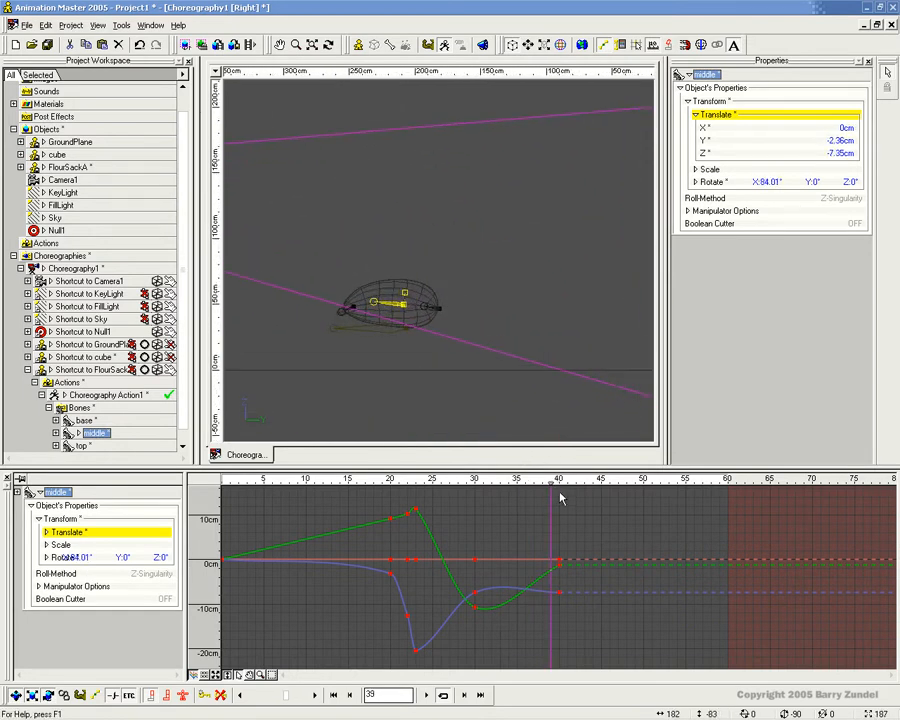
mouse_move(549, 484)
mouse_down()
mouse_move(468, 486)
mouse_move(478, 484)
mouse_up()
scroll(465, 286, down, 2)
middle_drag(465, 286, 455, 355)
scroll(455, 350, down, 2)
middle_drag(466, 288, 442, 359)
scroll(498, 249, up, 2)
Copy the base bone's pose from frame 30 to frame 39
click(498, 240)
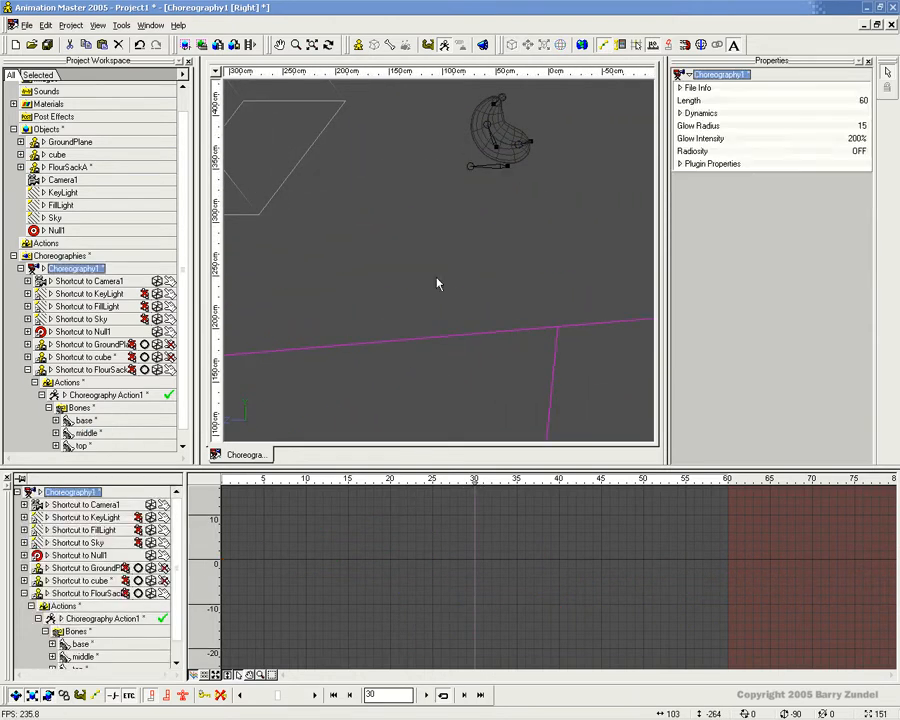
middle_drag(486, 150, 470, 238)
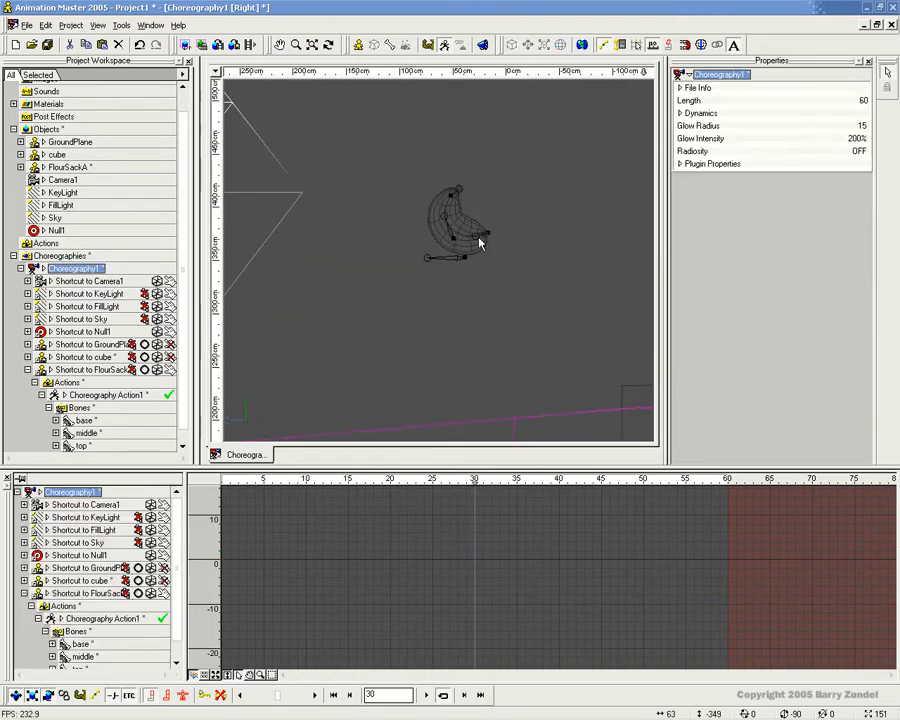
click(484, 233)
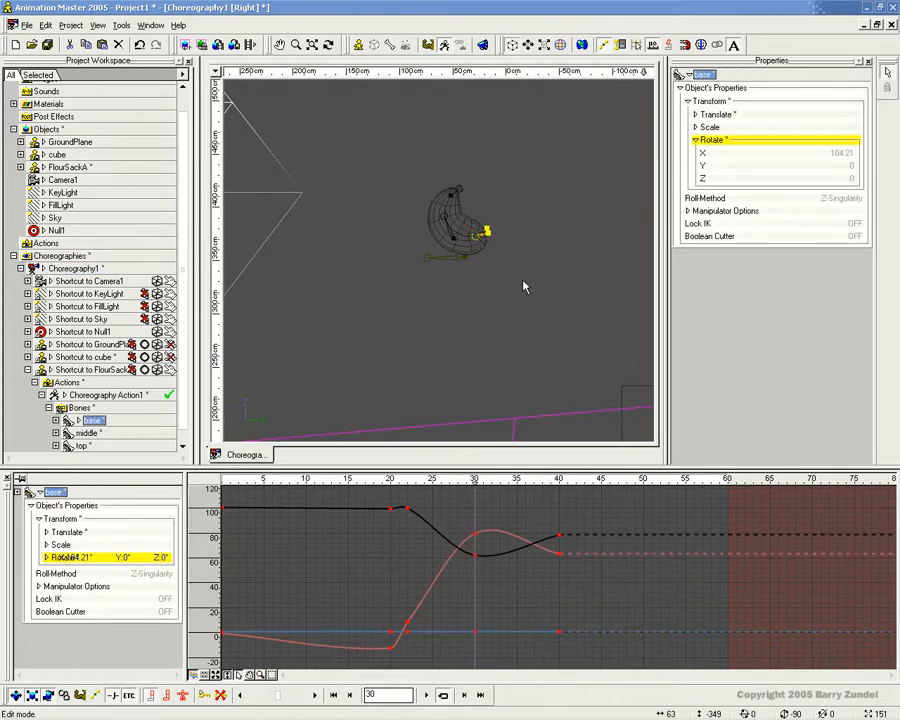
drag(474, 484, 550, 484)
scroll(498, 272, down, 2)
middle_drag(498, 272, 501, 276)
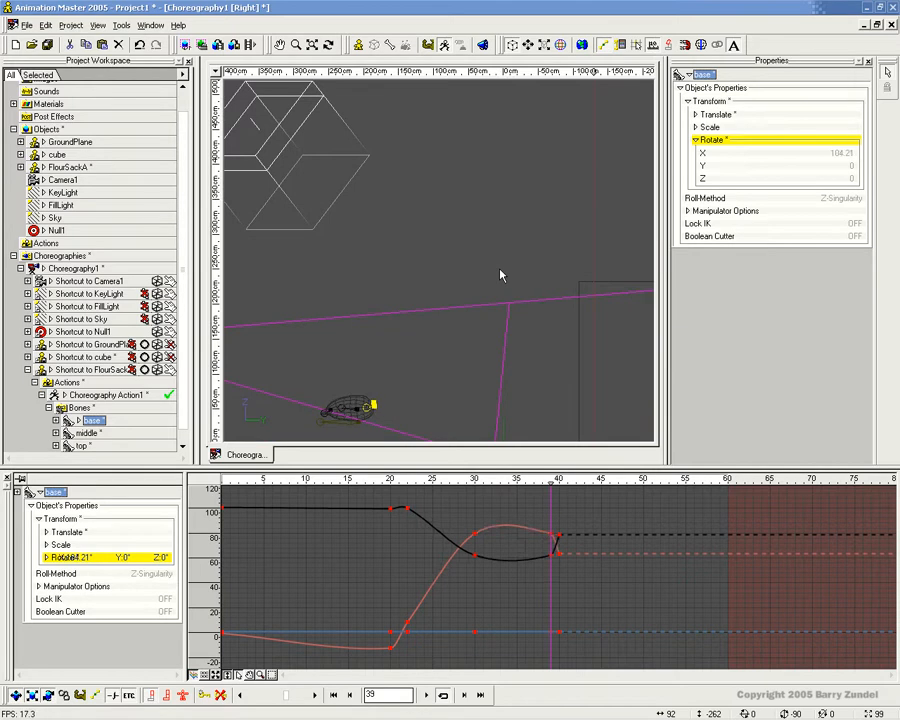
Copy the middle and top bones' poses from frame 30 to frame 39
click(350, 413)
mouse_move(551, 481)
mouse_down()
mouse_move(474, 486)
mouse_move(549, 479)
mouse_up()
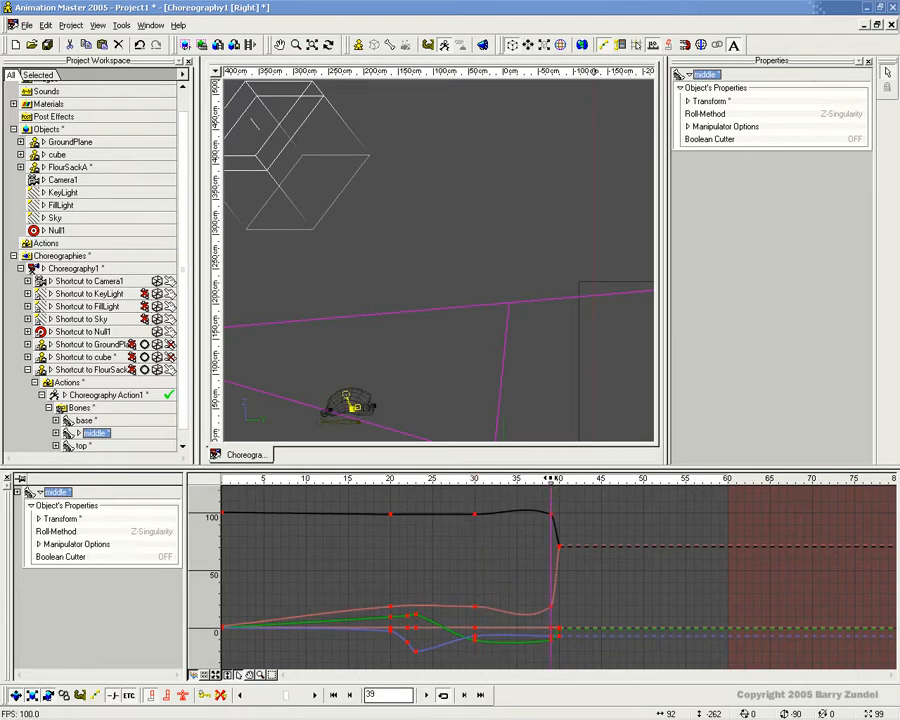
click(476, 481)
click(471, 154)
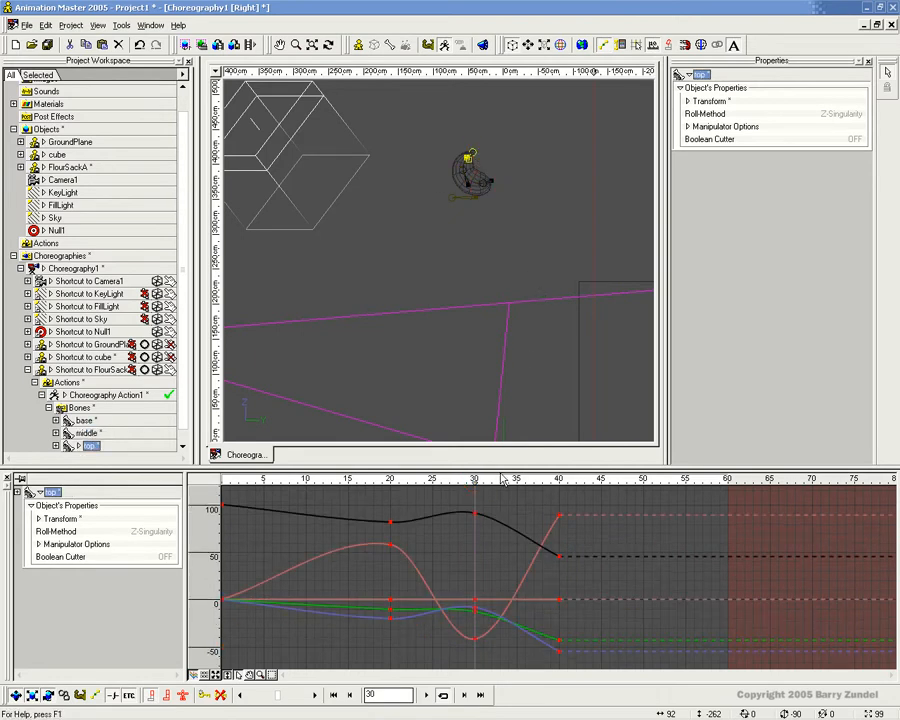
drag(503, 480, 551, 479)
key(ctrl+v)
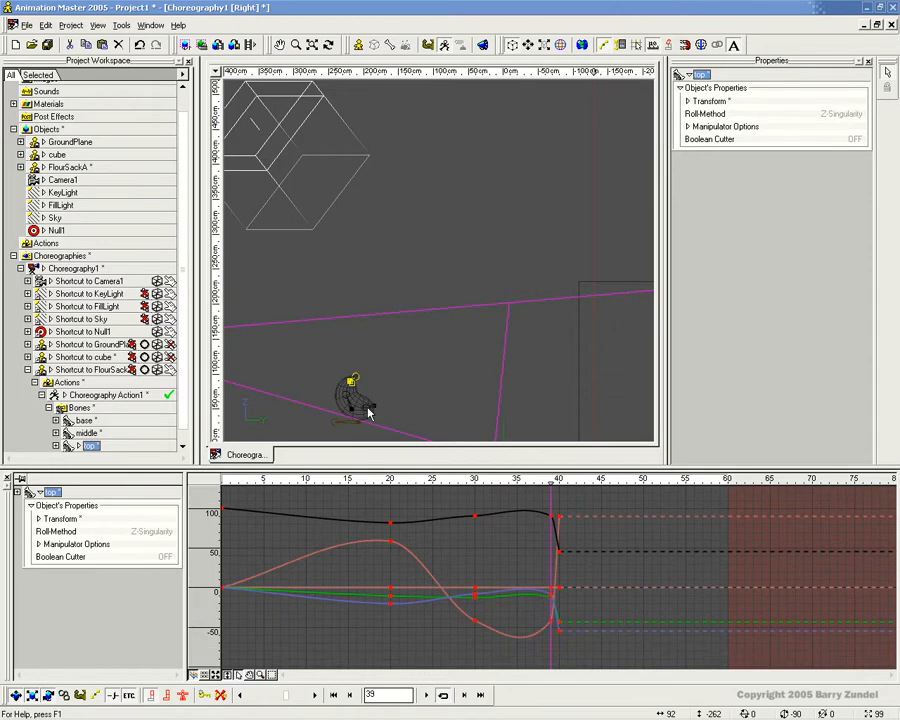
At frame 39, raise the top bone well above the sack to stretch the body upward before landing
drag(472, 395, 462, 294)
scroll(462, 294, up, 2)
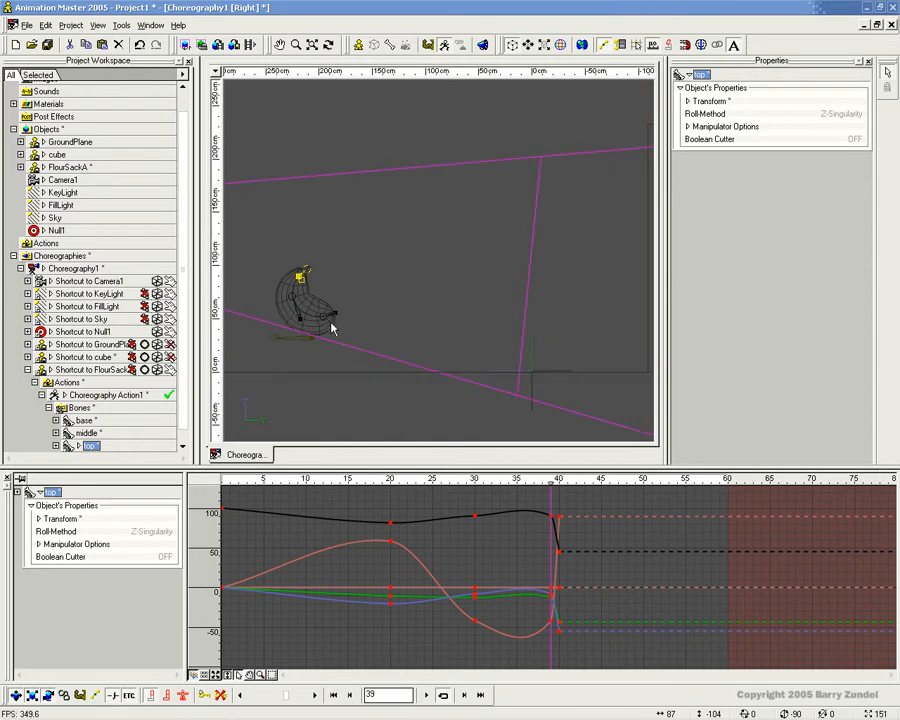
middle_drag(319, 299, 441, 285)
scroll(518, 279, up, 3)
scroll(438, 285, up, 4)
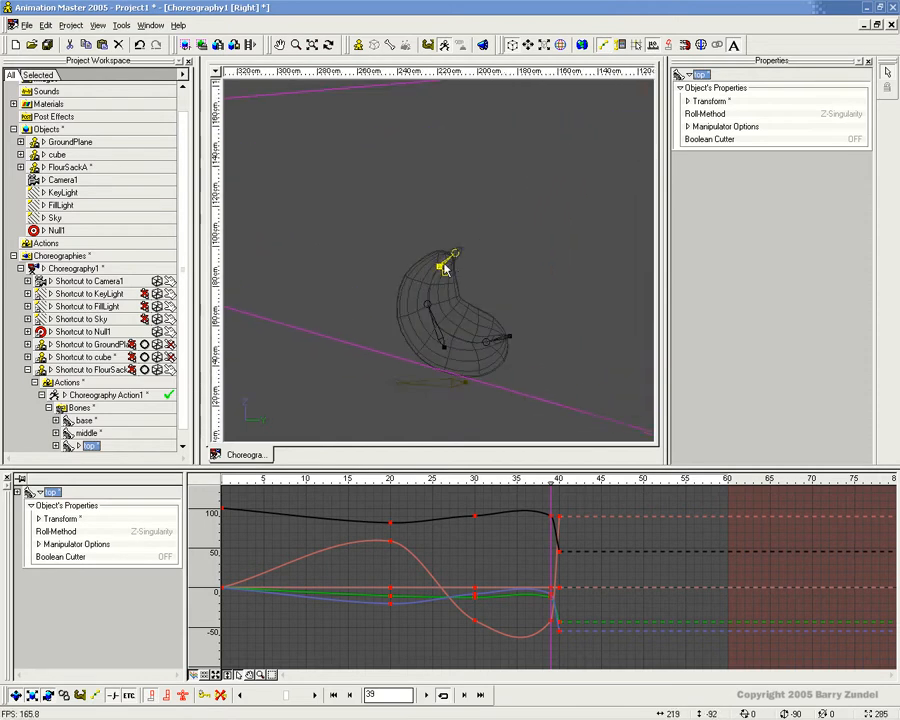
drag(453, 279, 453, 200)
Shift the middle bone slightly outward and down, and lift the base bone to about Y 22.2 cm, Z 44.4 cm
click(440, 339)
drag(443, 345, 433, 351)
click(502, 337)
drag(505, 336, 524, 307)
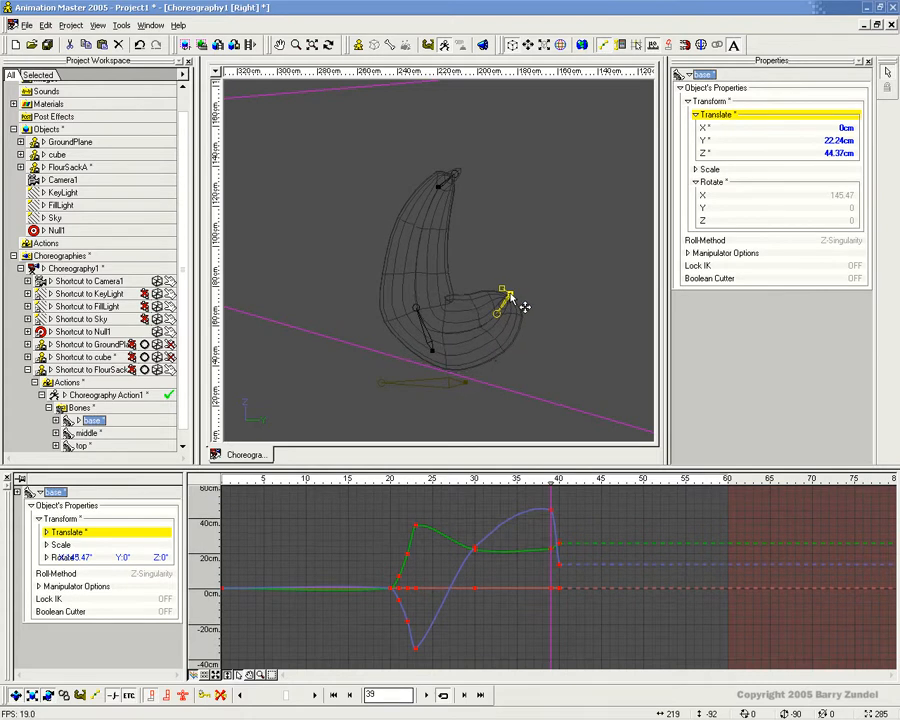
Nudge the middle bone back inward, lower the base bone to about Y 16.3 cm, Z 36.7 cm, and check the motion from frame 31
click(430, 349)
mouse_move(430, 349)
mouse_down()
mouse_move(448, 342)
mouse_move(432, 336)
mouse_move(422, 343)
mouse_move(444, 352)
mouse_move(452, 313)
mouse_move(437, 337)
mouse_up()
click(508, 297)
drag(508, 298, 488, 330)
drag(552, 482, 483, 482)
scroll(438, 358, down, 5)
middle_drag(527, 286, 451, 356)
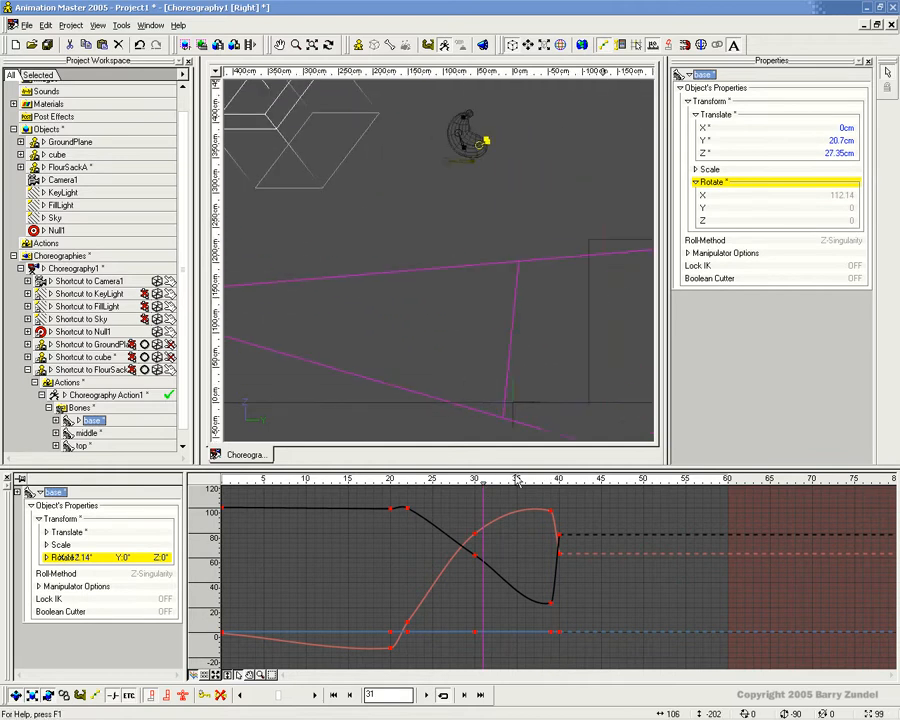
mouse_move(483, 482)
mouse_down()
mouse_move(424, 482)
mouse_move(550, 482)
mouse_up()
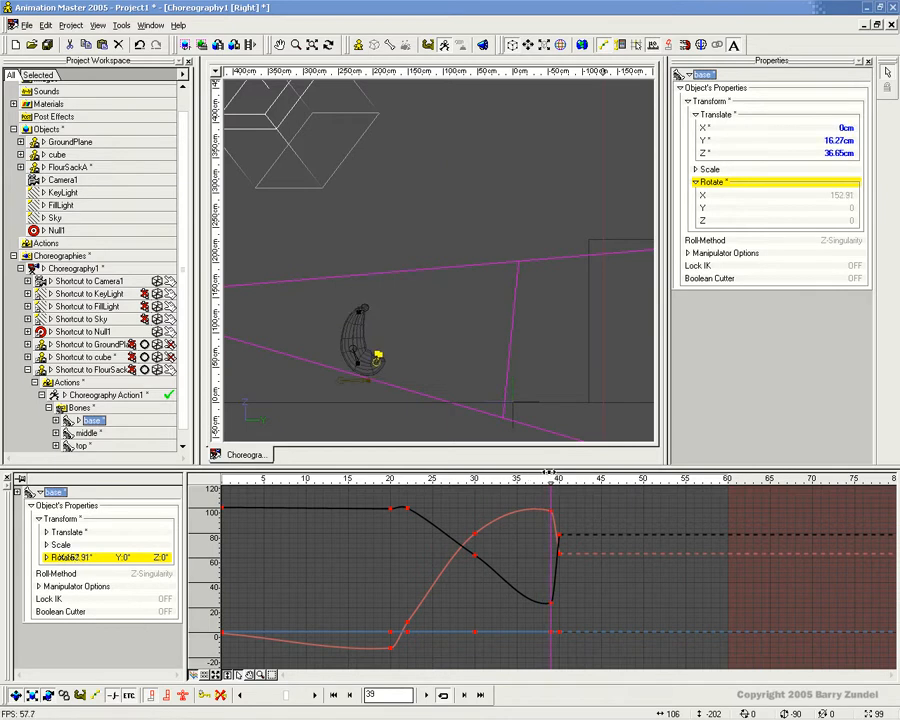
At frame 39, reposition the middle bone and move the base bone to about Y 20.3 cm, Z 55.8 cm, rotated to about 137°
click(363, 362)
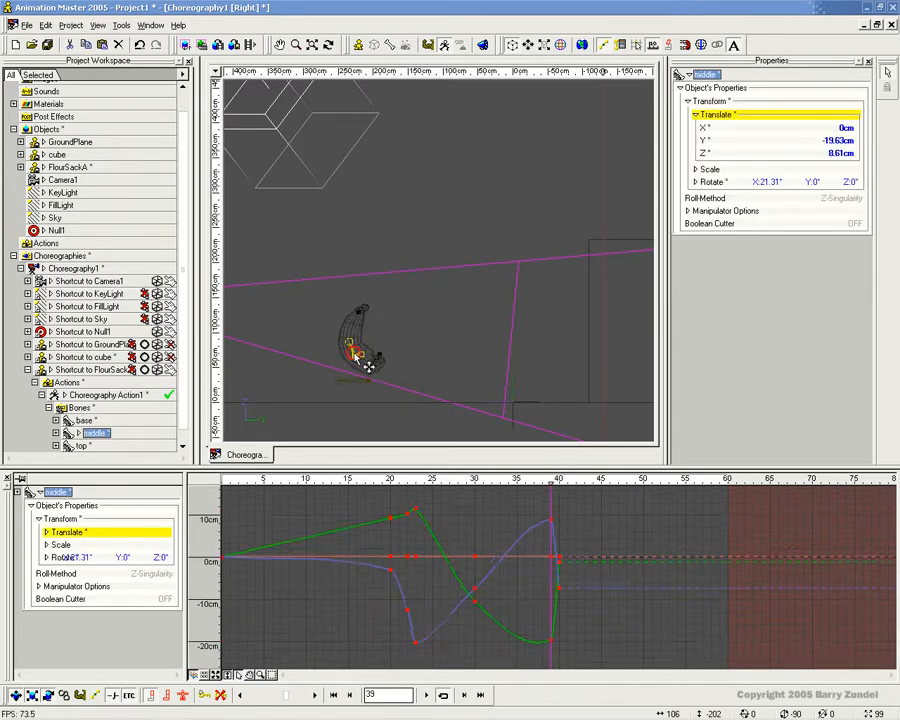
mouse_move(366, 363)
mouse_down()
mouse_move(396, 375)
mouse_move(401, 355)
mouse_move(377, 351)
mouse_up()
click(374, 363)
key(r)
scroll(364, 348, up, 3)
middle_drag(364, 348, 448, 215)
scroll(448, 215, up, 2)
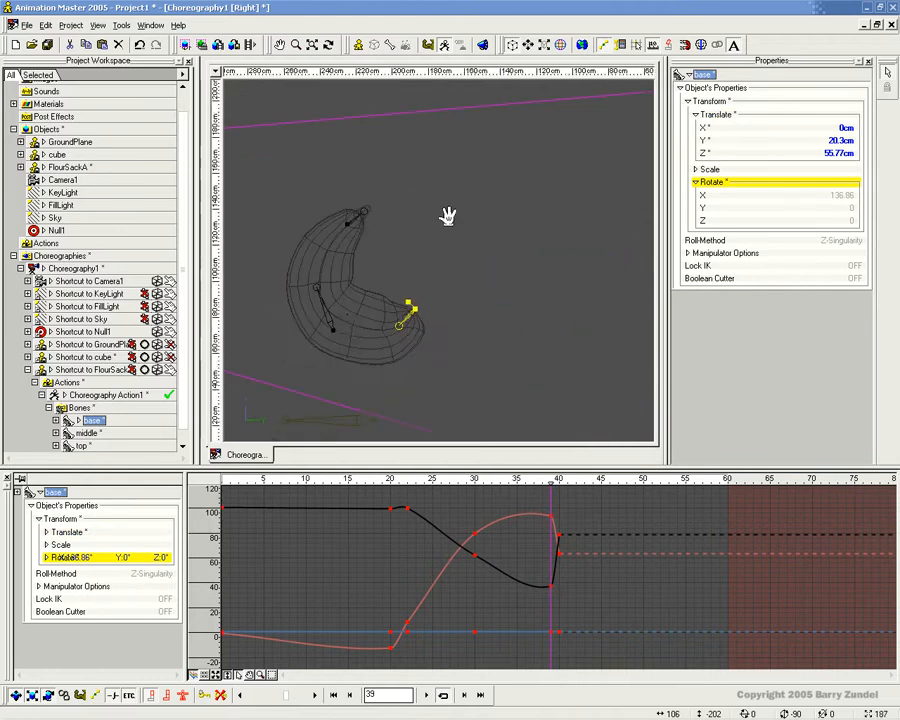
Lower the base bone to about Y 16.1 cm, Z 46.3 cm and the middle bone to about Y -16.8 cm, Z 1.4 cm
click(333, 320)
drag(340, 330, 360, 356)
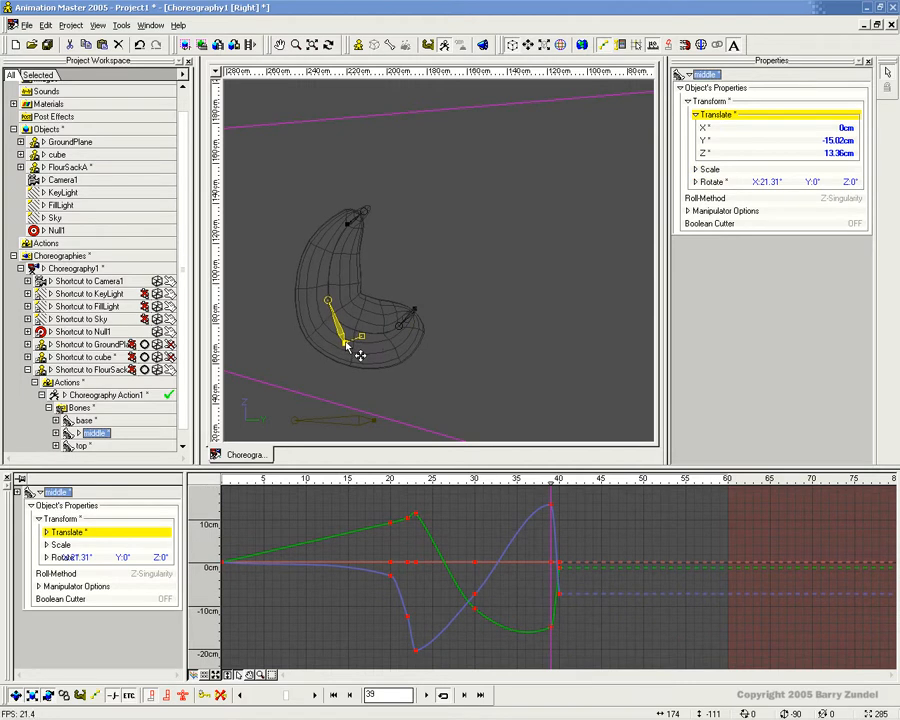
click(403, 319)
mouse_move(415, 310)
mouse_down()
mouse_move(402, 314)
mouse_move(416, 341)
mouse_move(424, 336)
mouse_move(414, 334)
mouse_up()
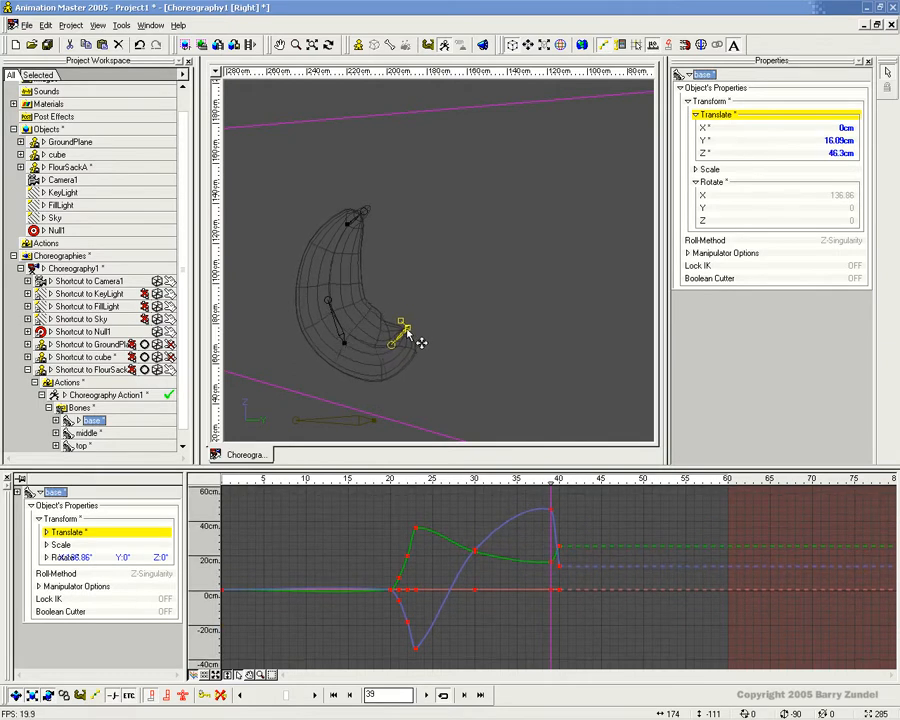
click(344, 343)
mouse_move(344, 343)
mouse_down()
mouse_move(352, 352)
mouse_move(343, 367)
mouse_up()
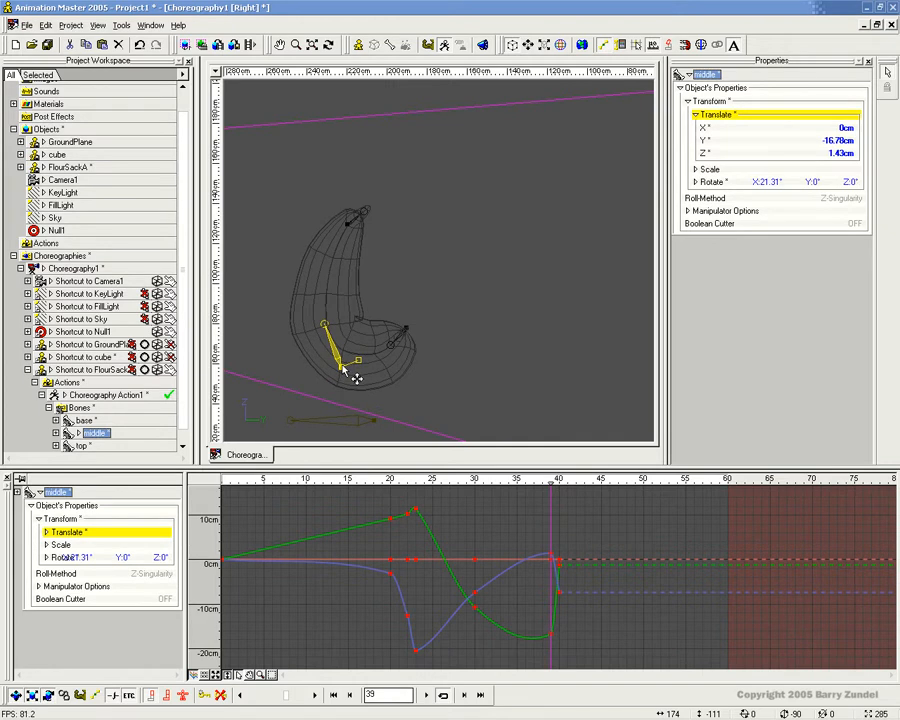
Move the top bone inward to about Y -6.4 cm, Z 33.9 cm at frame 39 to tip the sack's upper end over
click(347, 223)
click(347, 223)
drag(347, 225, 376, 204)
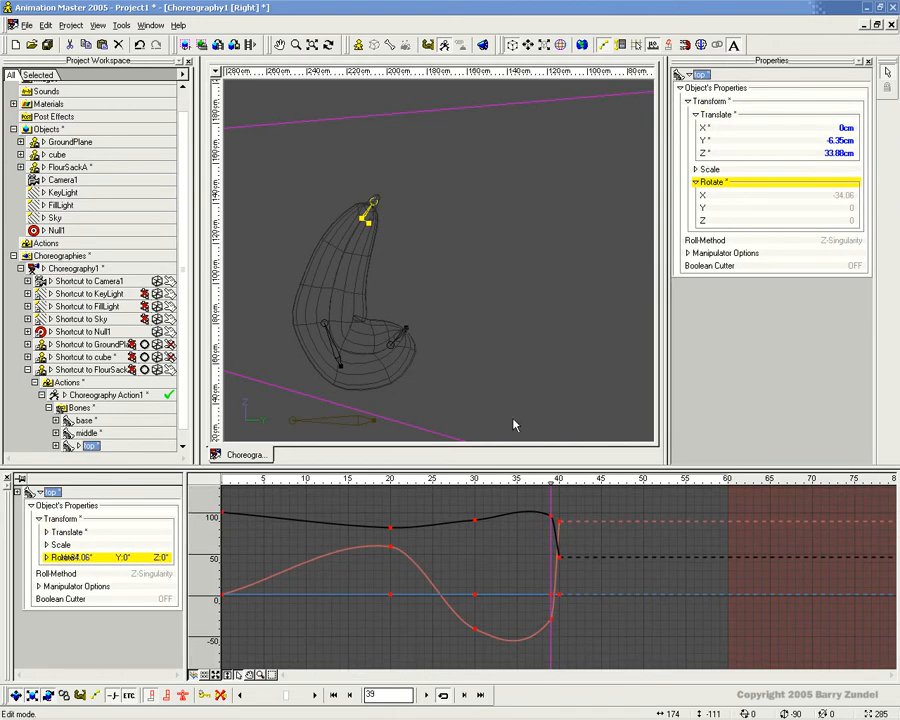
Check the fall around frame 37, and force keyframes for the base, middle and top bones at frame 39
click(530, 484)
click(460, 334)
scroll(460, 337, down, 4)
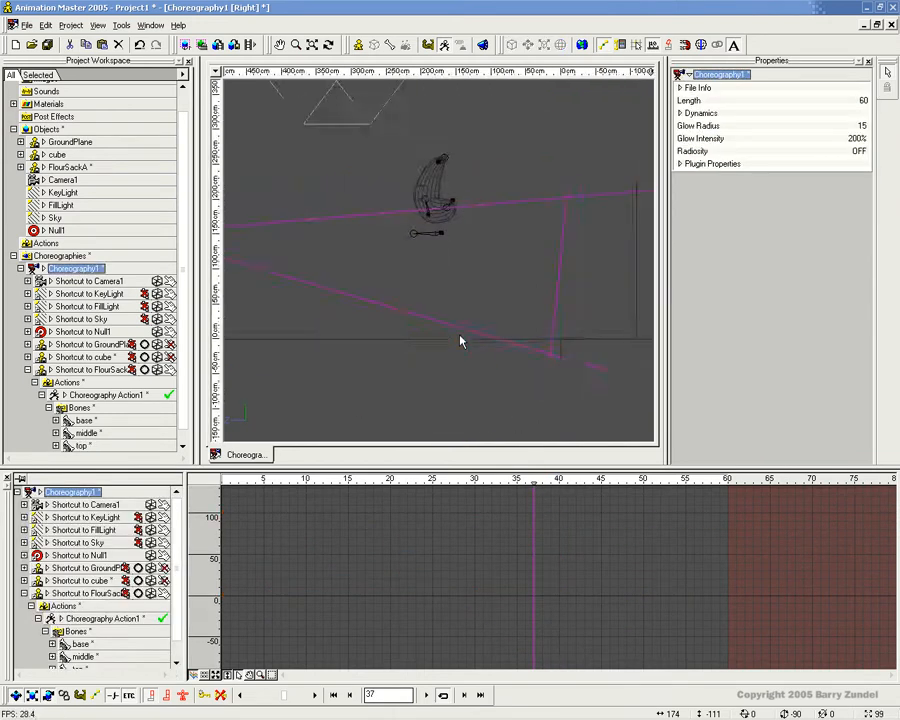
scroll(468, 355, up, 5)
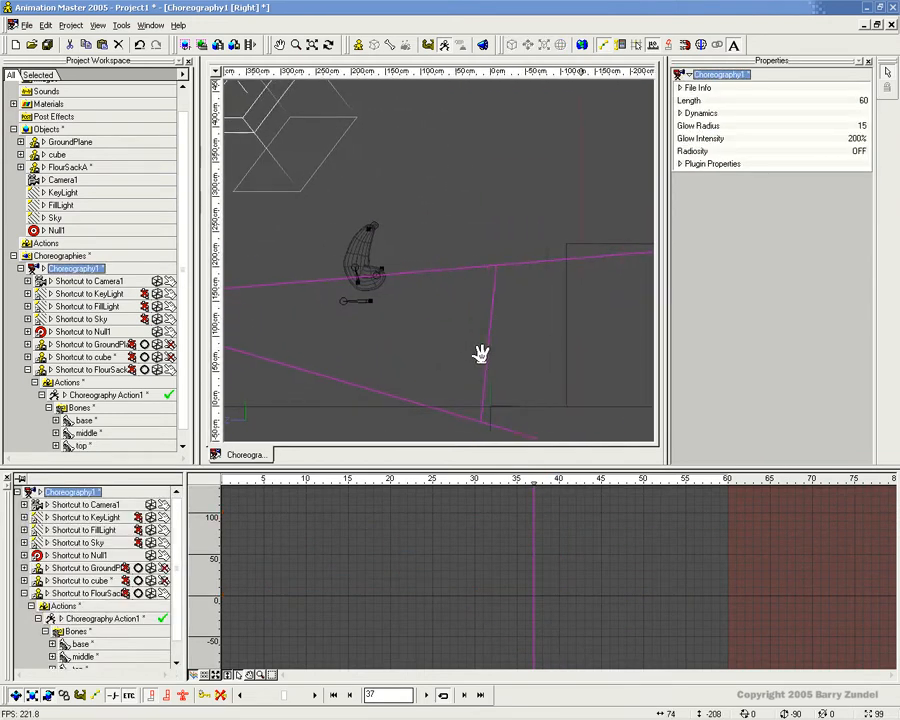
mouse_move(518, 488)
mouse_down()
mouse_move(524, 480)
mouse_move(386, 478)
mouse_move(456, 478)
mouse_move(556, 452)
mouse_move(538, 451)
mouse_move(641, 454)
mouse_move(561, 458)
mouse_move(543, 484)
mouse_move(550, 482)
mouse_up()
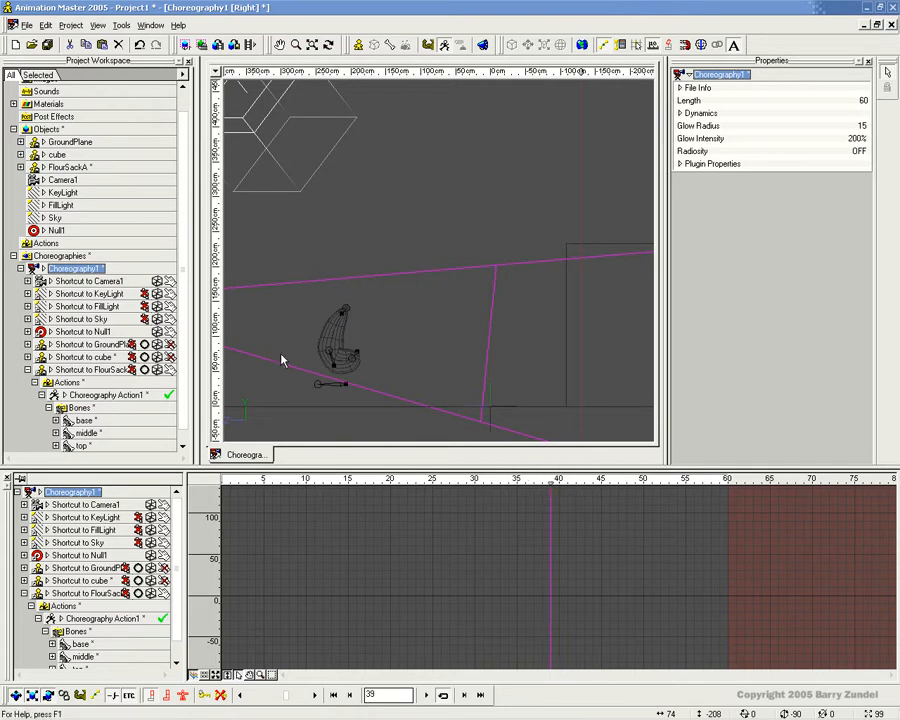
click(352, 358)
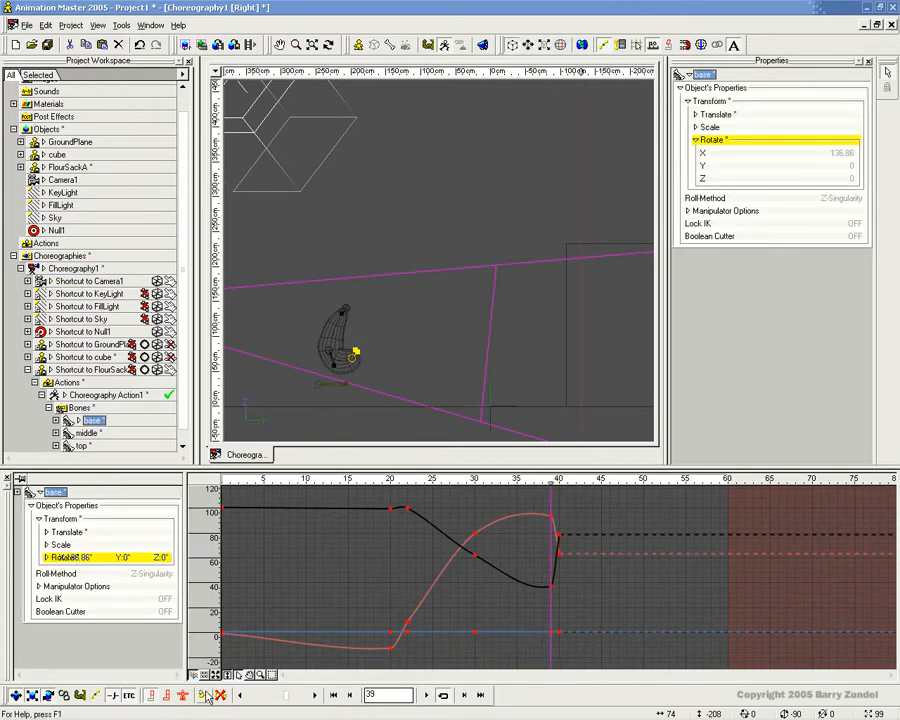
click(334, 360)
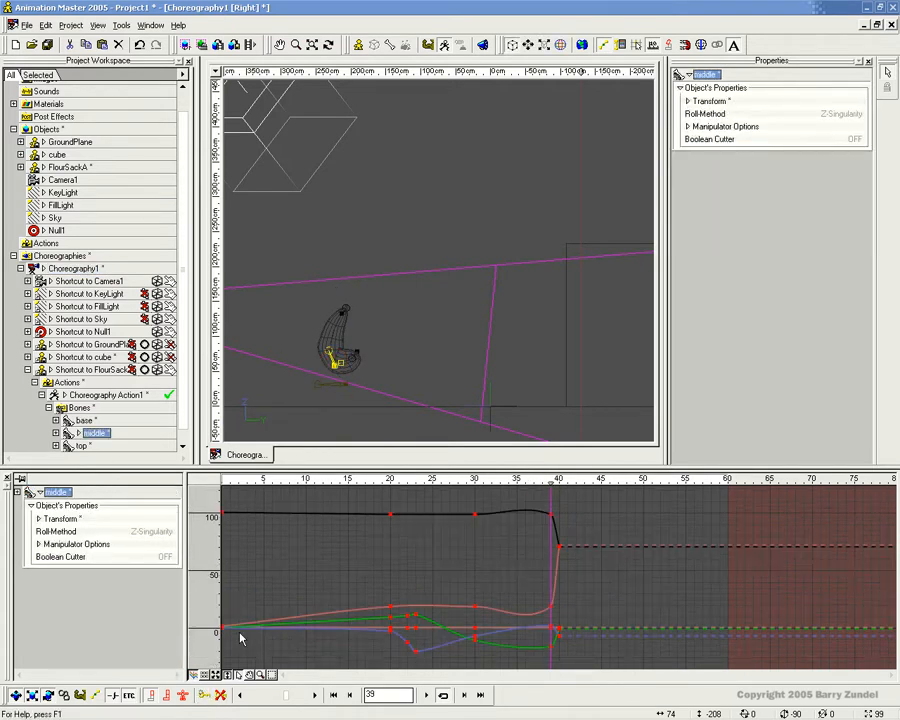
click(342, 318)
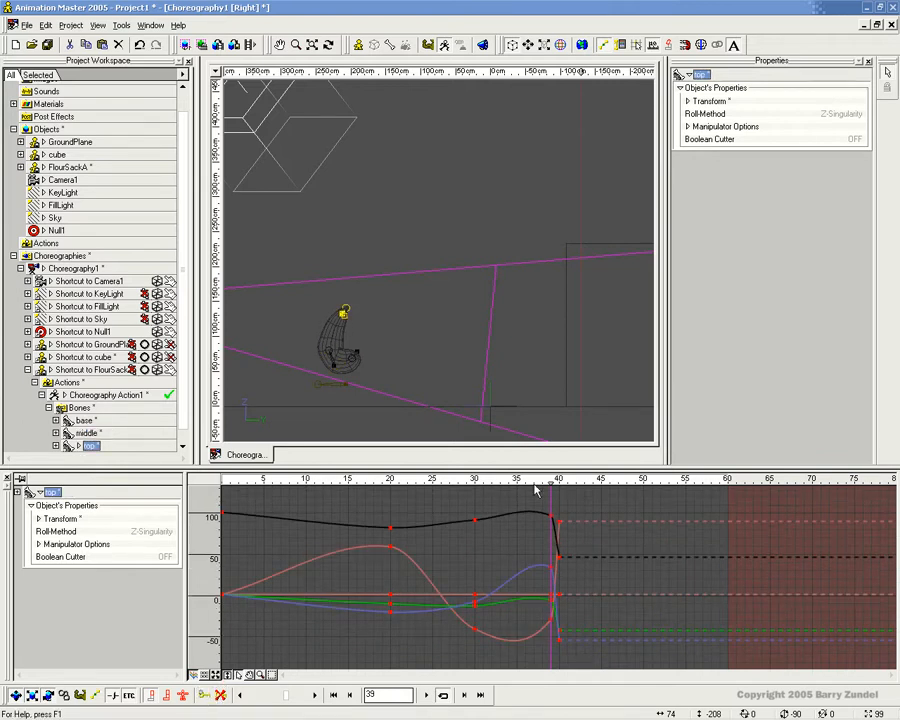
Go to frame 40, leave bone posing to select the whole flour sack, and activate the Scale manipulator
mouse_move(549, 481)
mouse_down()
mouse_move(679, 486)
mouse_move(398, 481)
mouse_move(512, 462)
mouse_move(568, 481)
mouse_move(450, 481)
mouse_move(570, 482)
mouse_move(388, 482)
mouse_move(568, 484)
mouse_move(389, 484)
mouse_move(534, 484)
mouse_move(590, 494)
mouse_move(492, 488)
mouse_move(553, 492)
mouse_move(484, 490)
mouse_move(493, 501)
mouse_move(582, 487)
mouse_move(500, 491)
mouse_move(566, 497)
mouse_move(363, 497)
mouse_move(446, 500)
mouse_move(396, 500)
mouse_move(408, 507)
mouse_move(548, 495)
mouse_move(343, 500)
mouse_move(562, 497)
mouse_up()
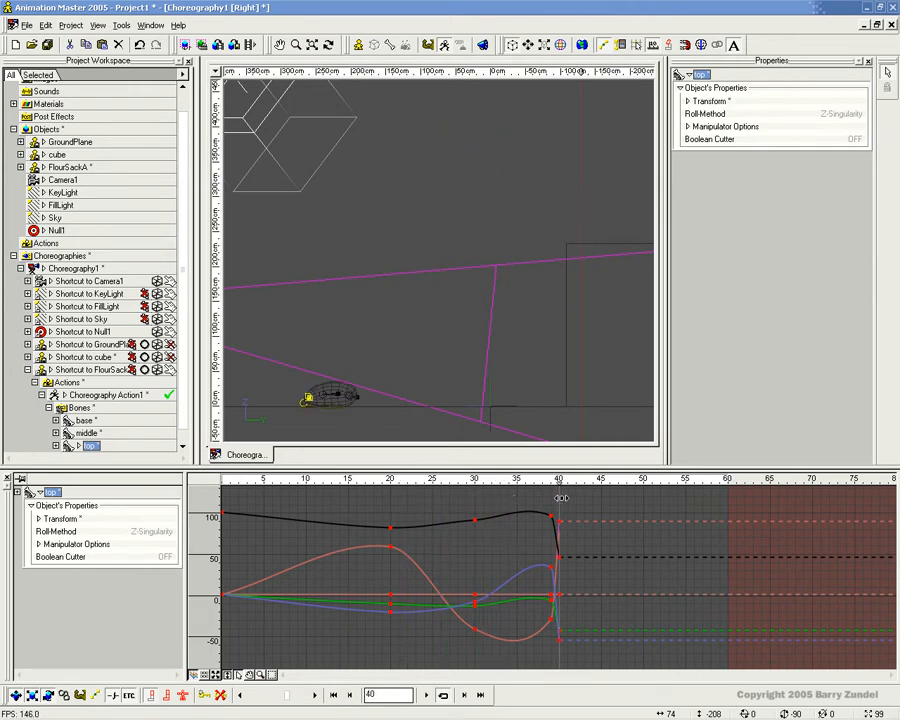
mouse_move(562, 497)
mouse_down()
mouse_move(616, 497)
mouse_move(538, 540)
mouse_move(556, 528)
mouse_up()
click(481, 46)
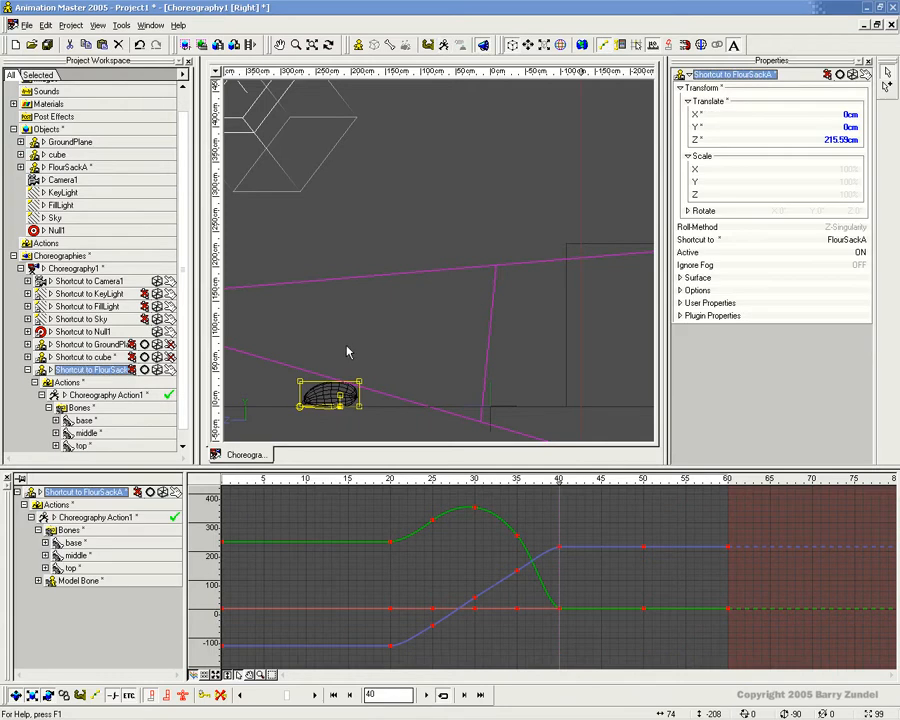
middle_drag(434, 387, 494, 311)
scroll(476, 345, up, 4)
scroll(494, 311, up, 3)
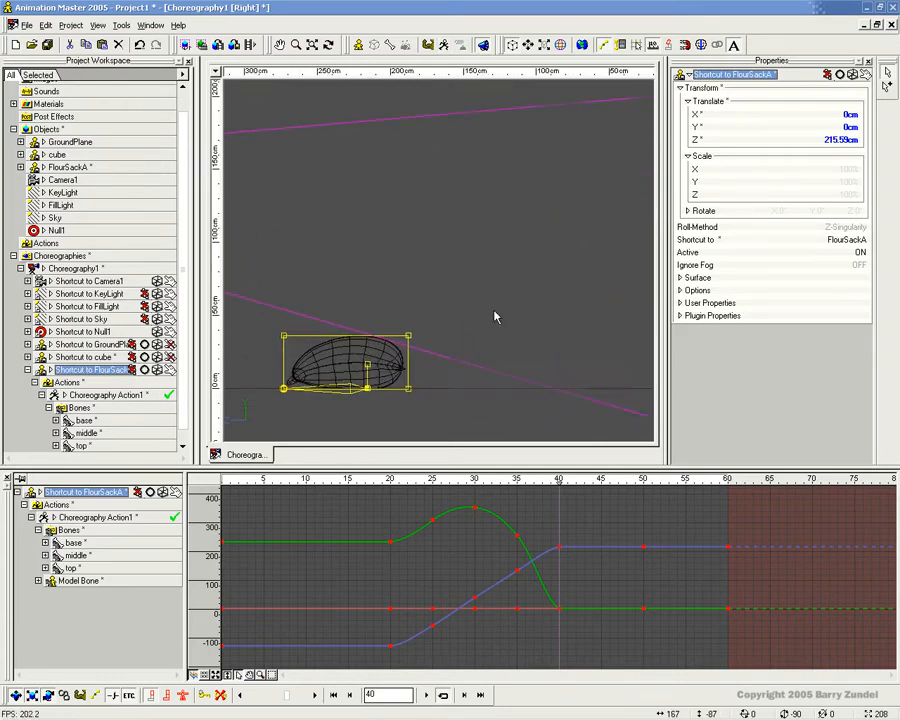
key(s)
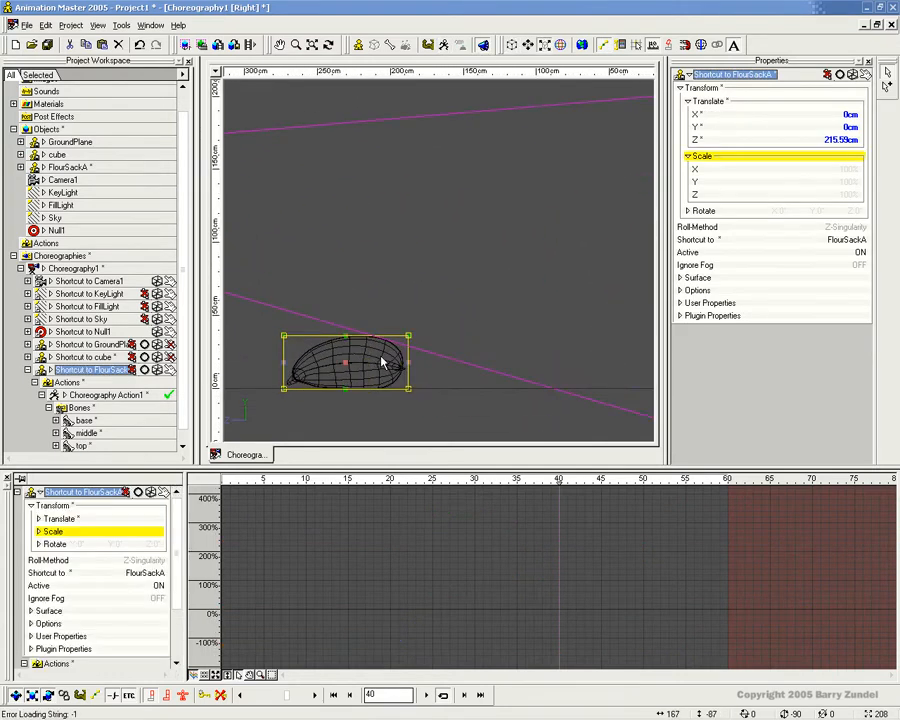
Return to frame 0 and key the flour sack's X, Y and Z scale at 100%
drag(560, 482, 213, 484)
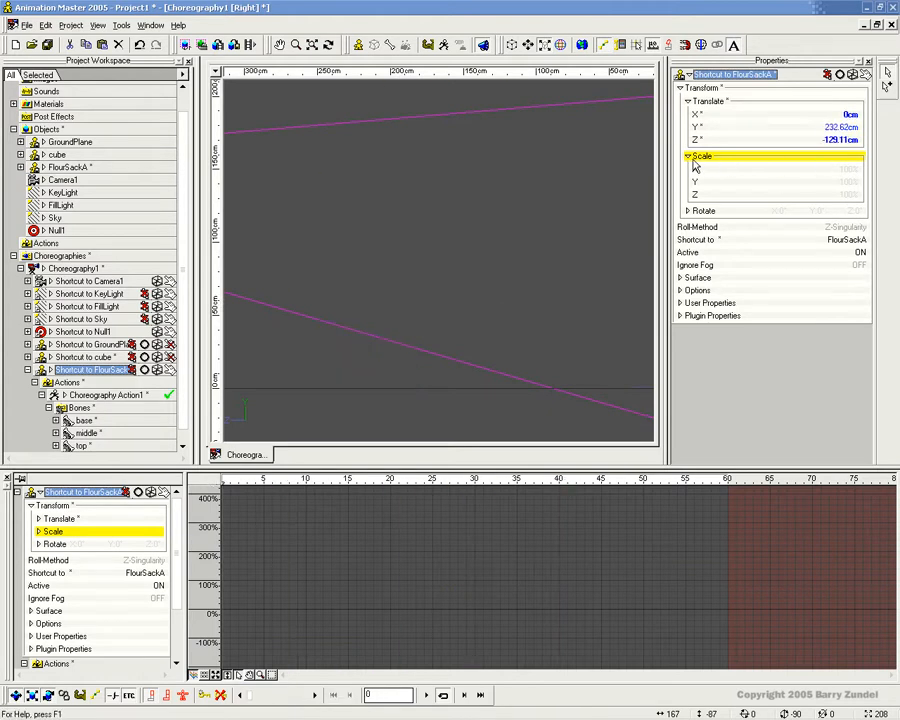
scroll(574, 232, down, 8)
middle_drag(576, 226, 489, 302)
scroll(490, 301, up, 3)
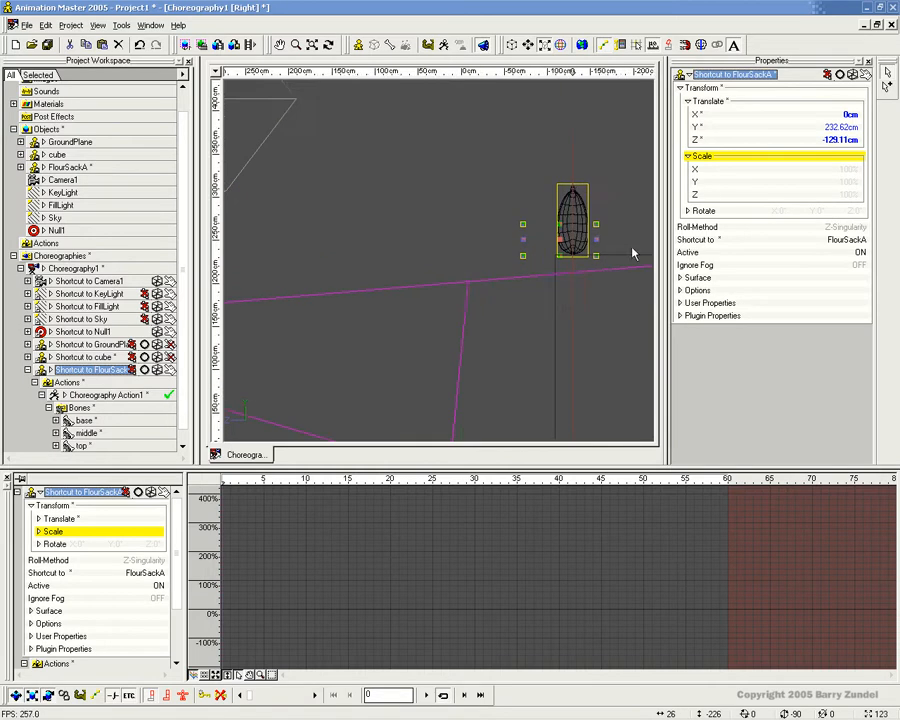
click(850, 171)
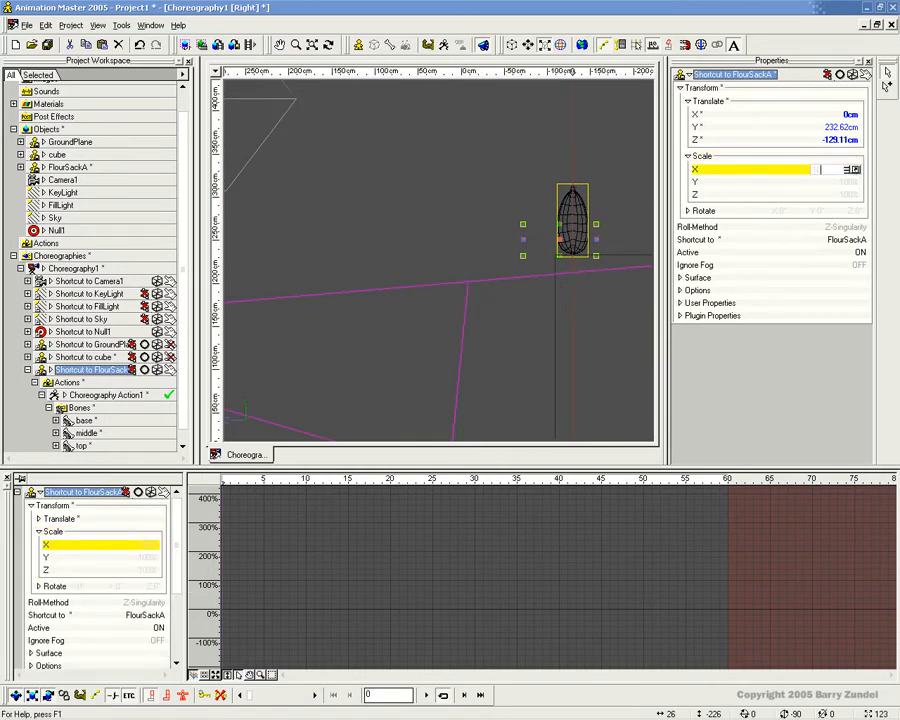
key(Return)
click(851, 182)
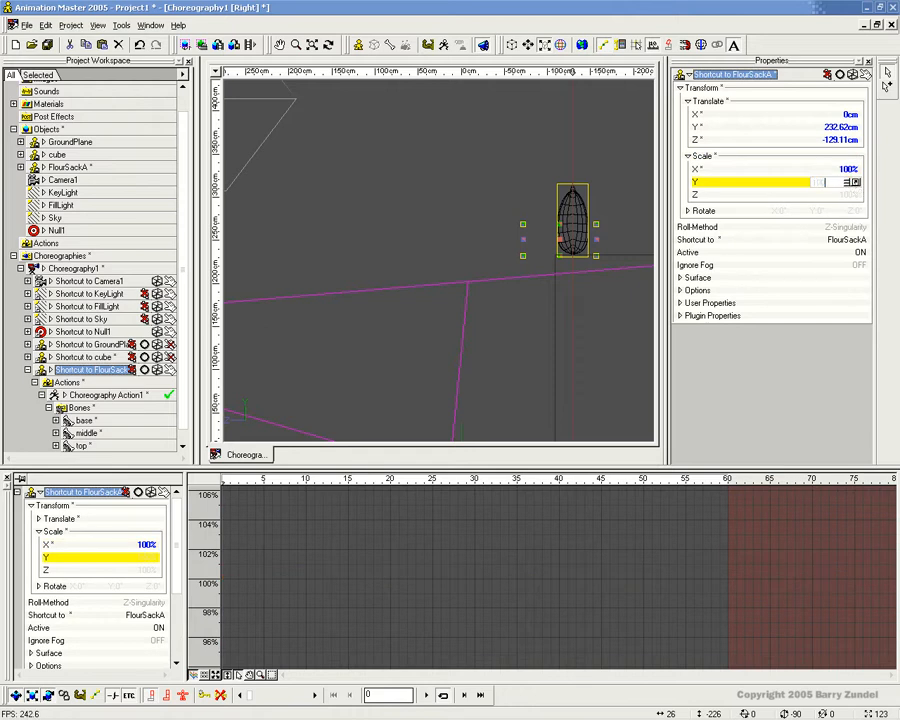
key(Return)
click(853, 195)
text(100)
key(Return)
Key the sack's three scale values at 100% on frame 39, and squash its Y scale to about 42.75% on frame 40
drag(477, 478, 560, 473)
middle_drag(452, 345, 534, 241)
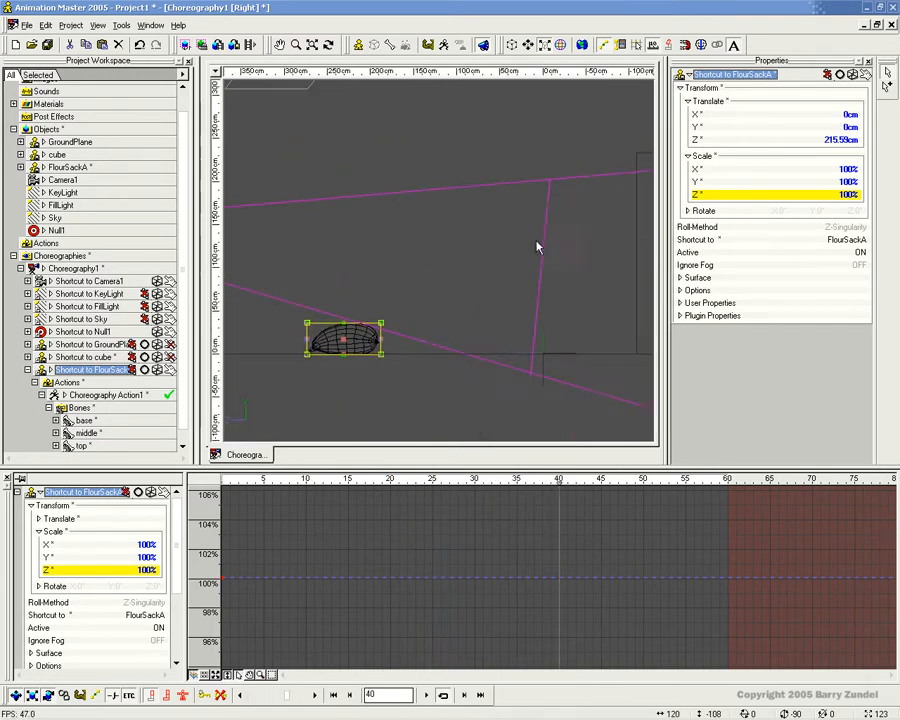
drag(560, 484, 552, 483)
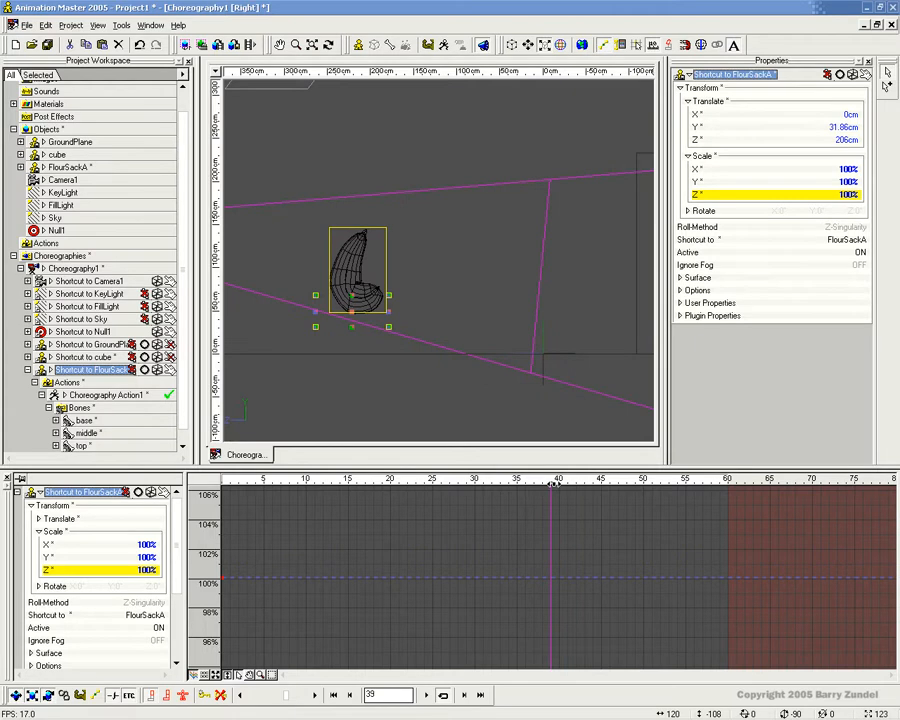
click(850, 170)
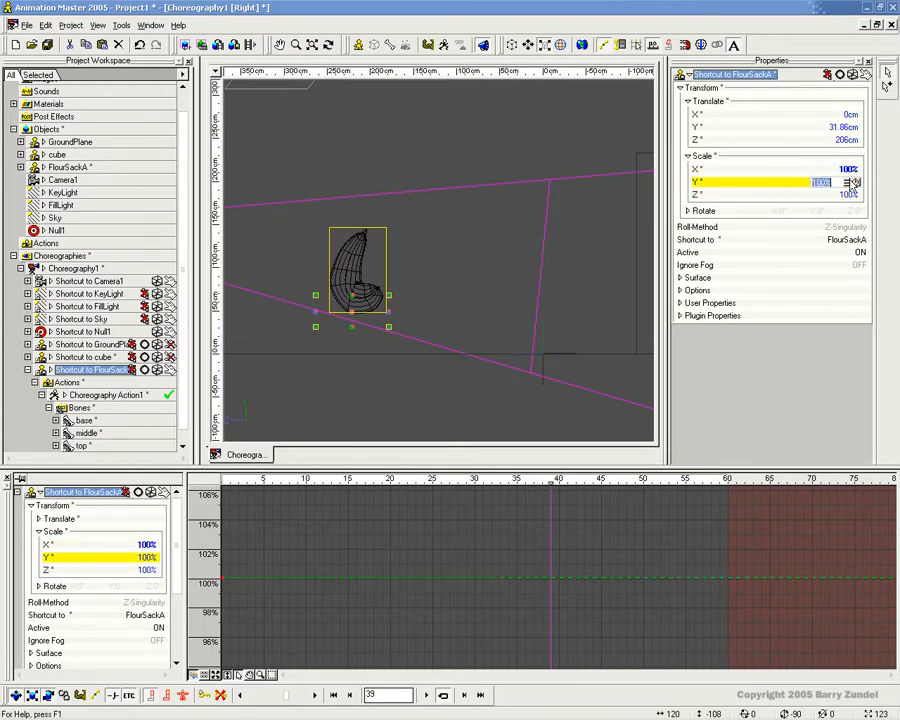
click(849, 195)
mouse_move(551, 486)
mouse_down()
mouse_move(508, 483)
mouse_move(464, 496)
mouse_move(556, 508)
mouse_up()
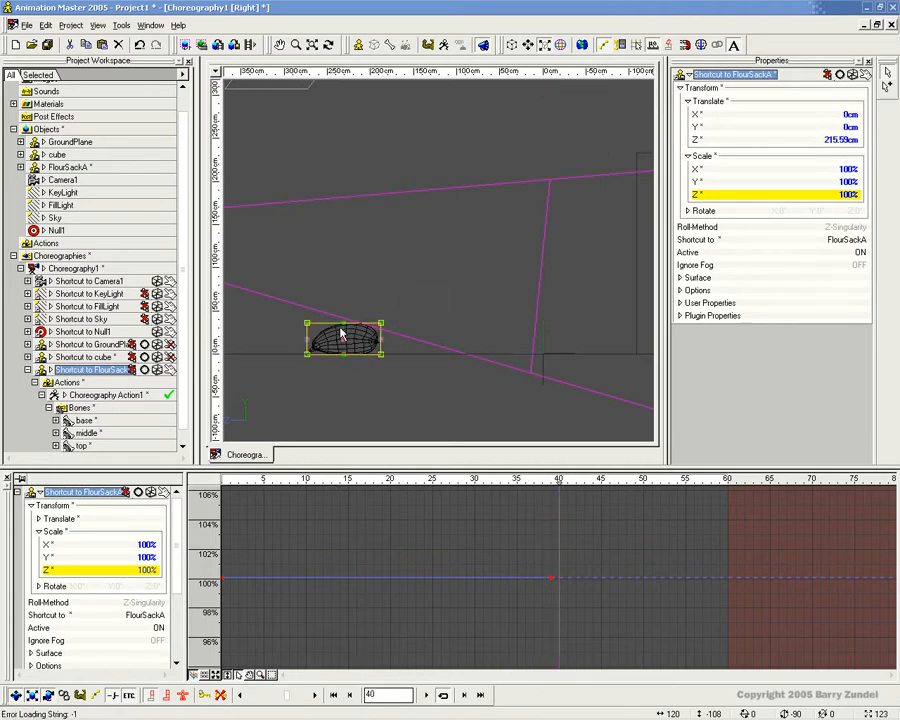
drag(344, 329, 346, 347)
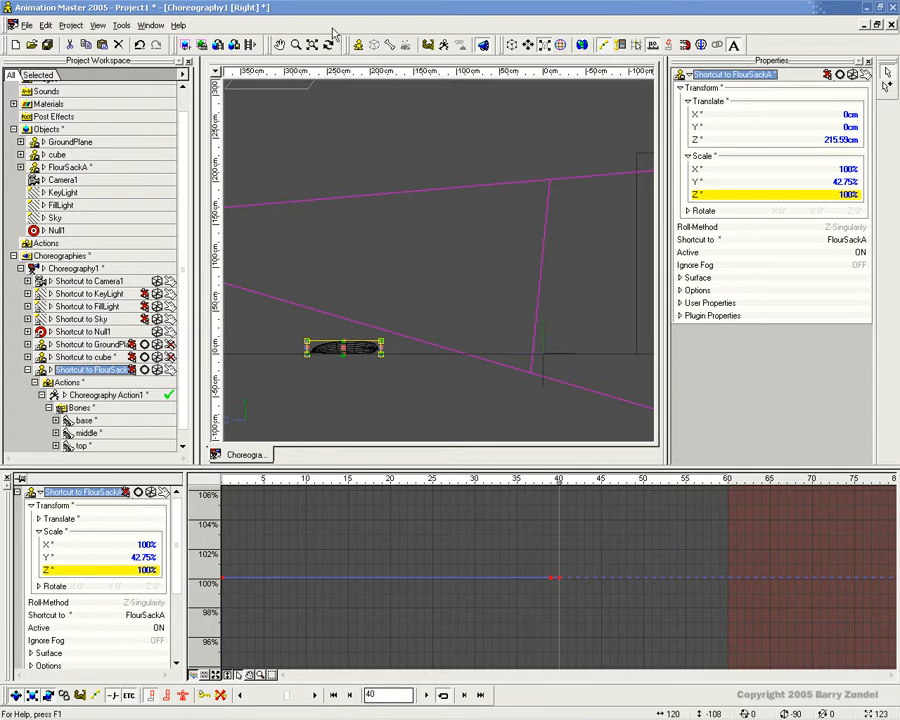
Widen the squashed sack at frame 40 to about 152.31% in X and 154.2% in Z, working in a shaded bird's-eye view
key(t)
drag(388, 276, 434, 302)
middle_drag(434, 302, 490, 284)
scroll(490, 284, up, 6)
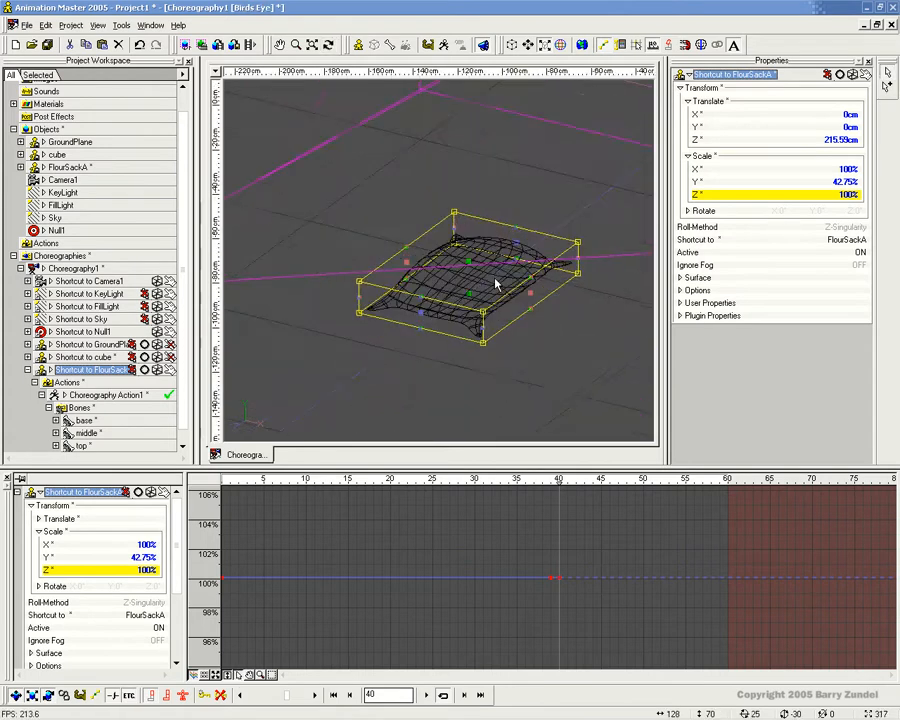
drag(513, 325, 471, 113)
key(0)
key(t)
key(m)
key(t)
drag(455, 180, 470, 185)
key(Escape)
key(4)
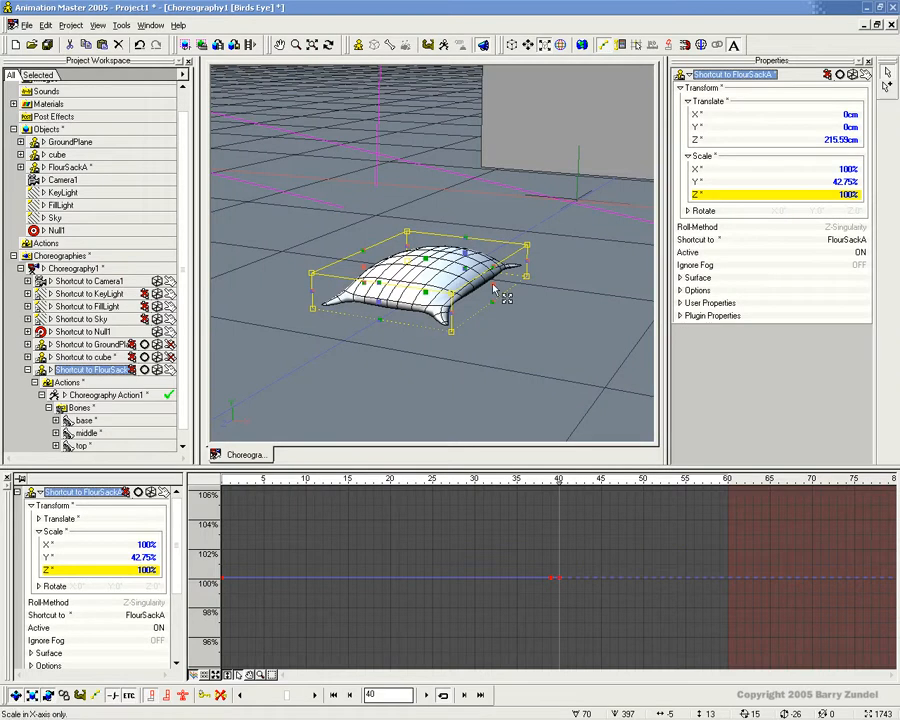
drag(507, 298, 543, 298)
drag(390, 316, 338, 313)
key(t)
drag(343, 302, 446, 341)
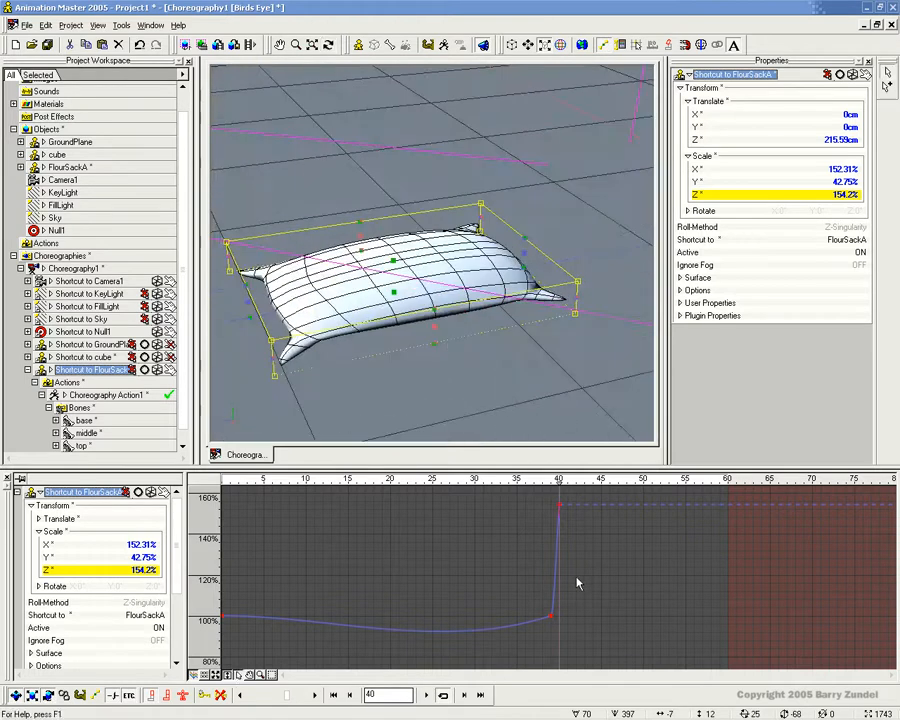
Display the sack's combined scale curves and change the interpolation method of the frame 0 keyframes to flatten the curves up to frame 39
drag(558, 481, 331, 477)
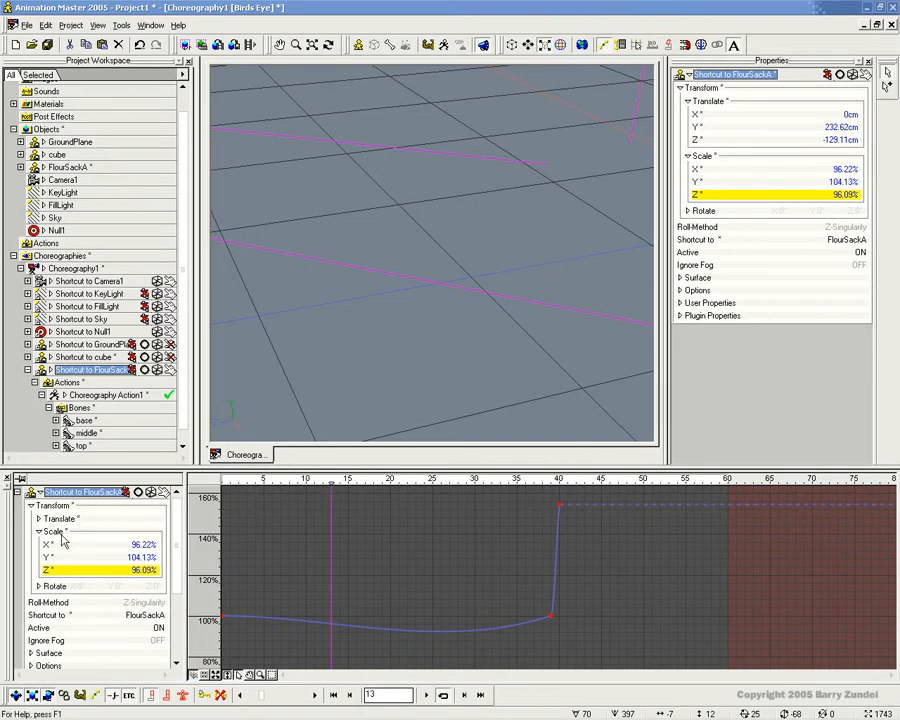
click(55, 531)
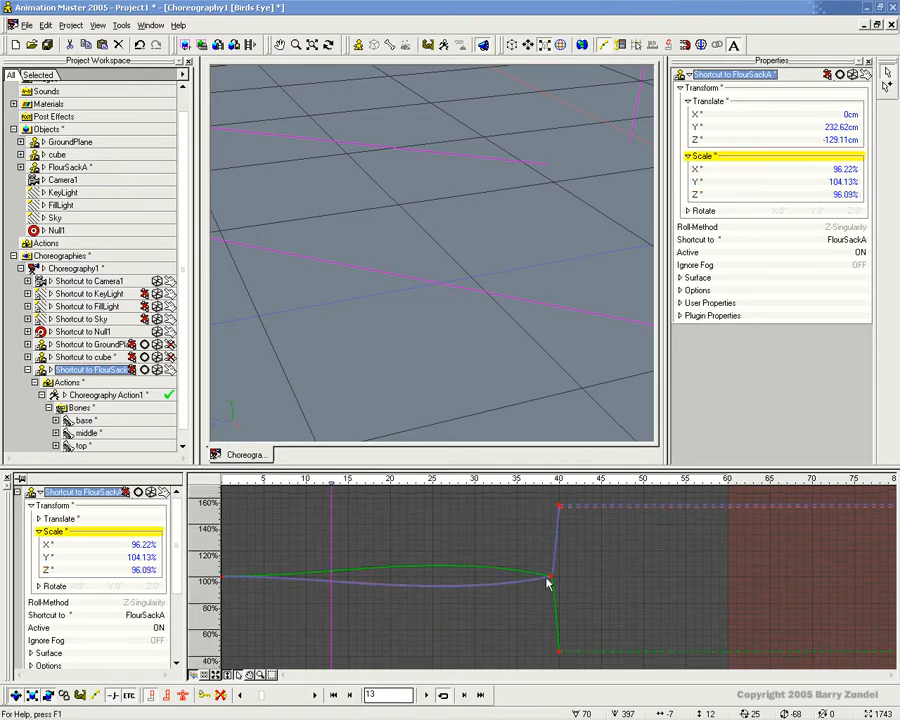
drag(331, 484, 216, 489)
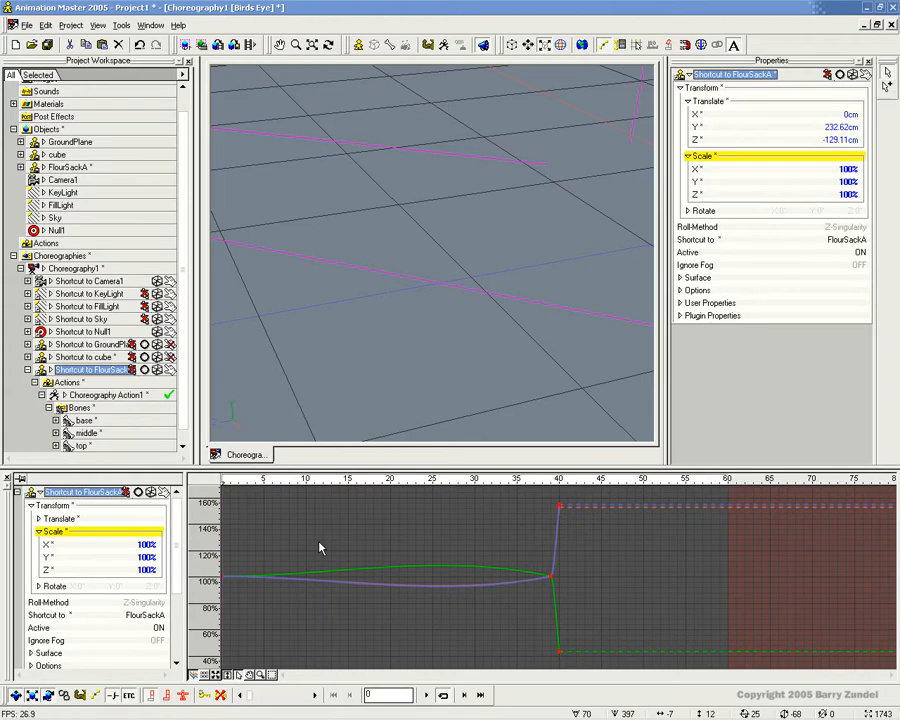
mouse_move(554, 481)
mouse_down()
mouse_move(543, 481)
mouse_move(555, 483)
mouse_up()
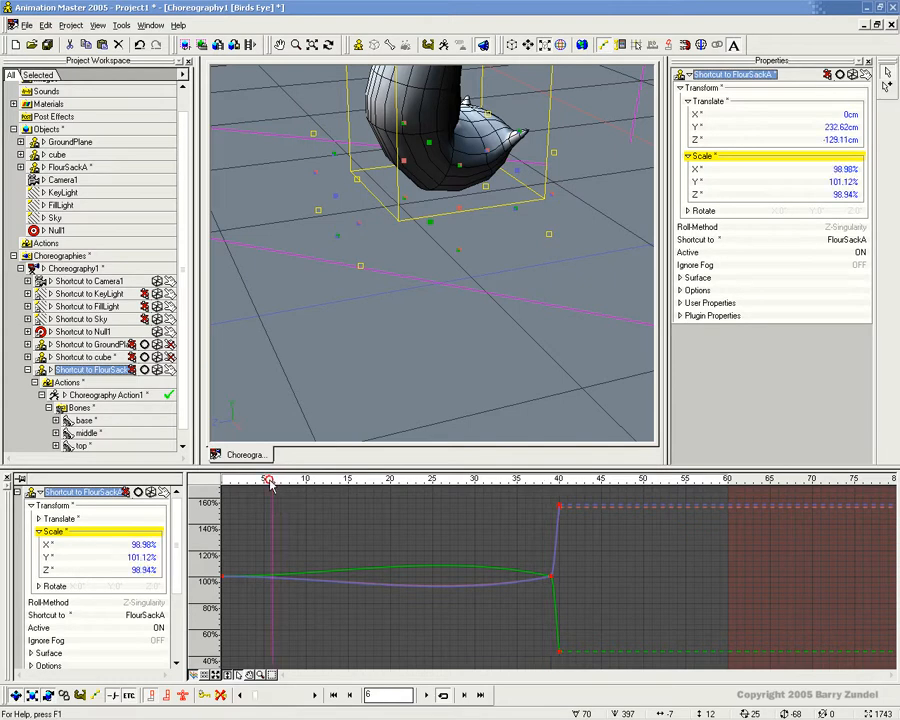
drag(273, 481, 107, 516)
click(58, 507)
click(56, 532)
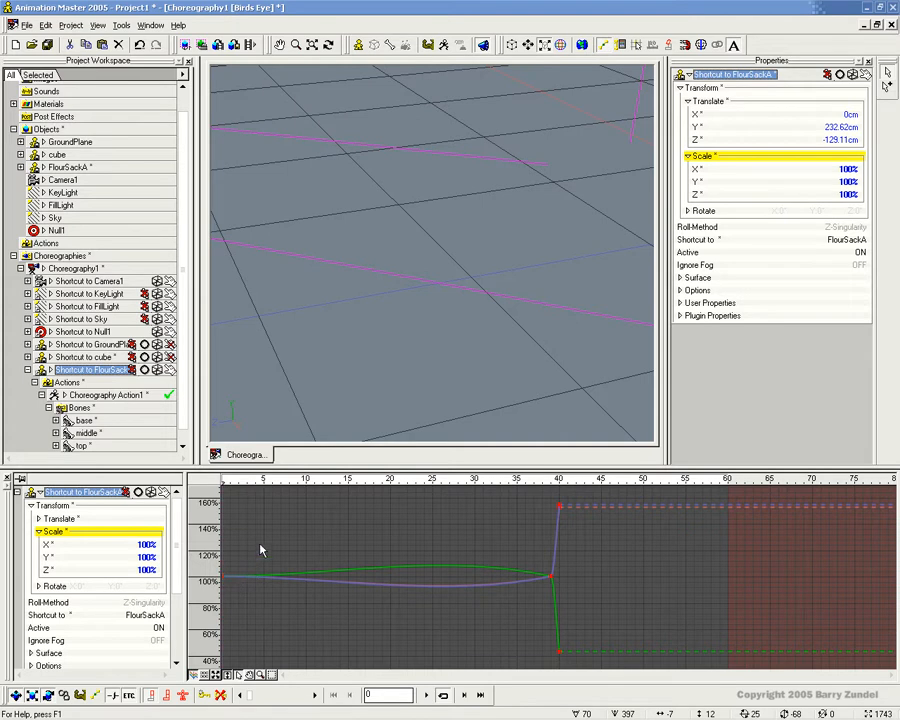
right_click(224, 578)
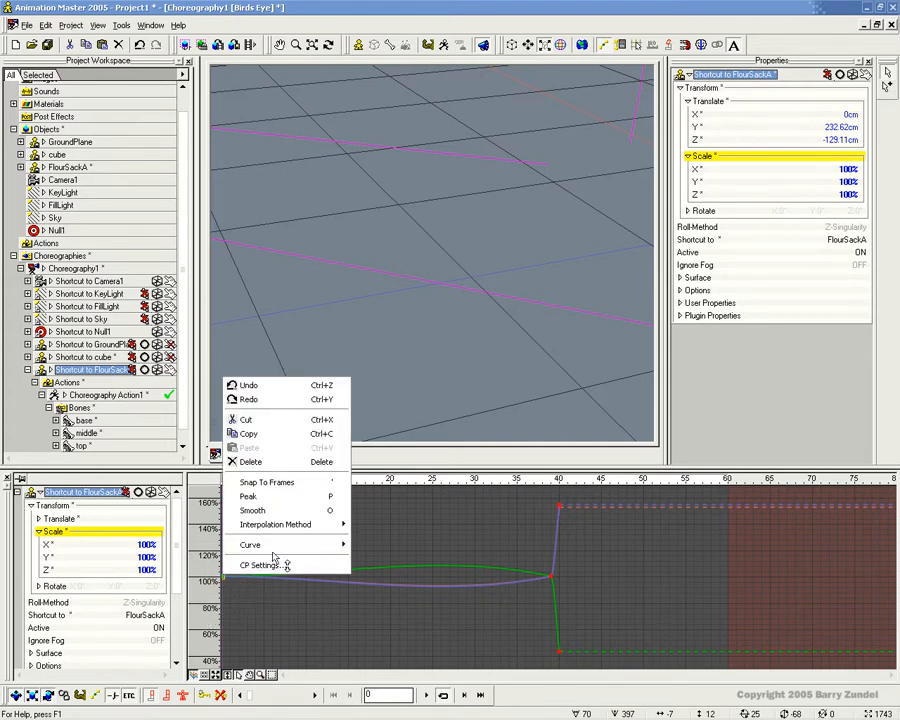
mouse_move(290, 524)
click(373, 539)
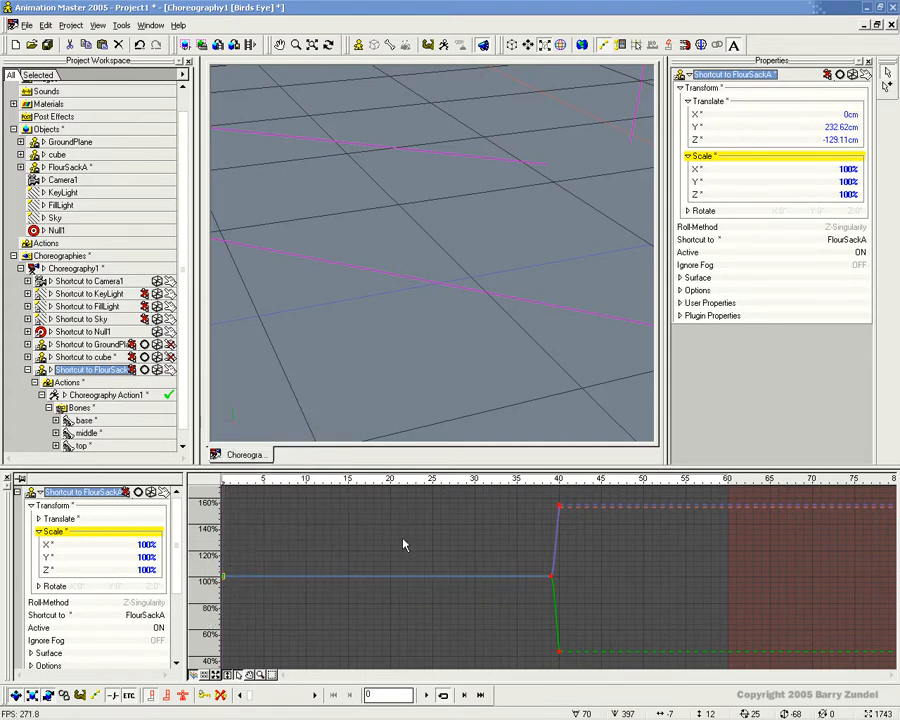
Check the landing around frames 39 and 40, and key the sack's X, Y and Z scale at 100% on frame 50
mouse_move(557, 480)
mouse_down()
mouse_move(508, 480)
mouse_move(551, 480)
mouse_up()
middle_drag(512, 262, 463, 318)
scroll(522, 303, down, 5)
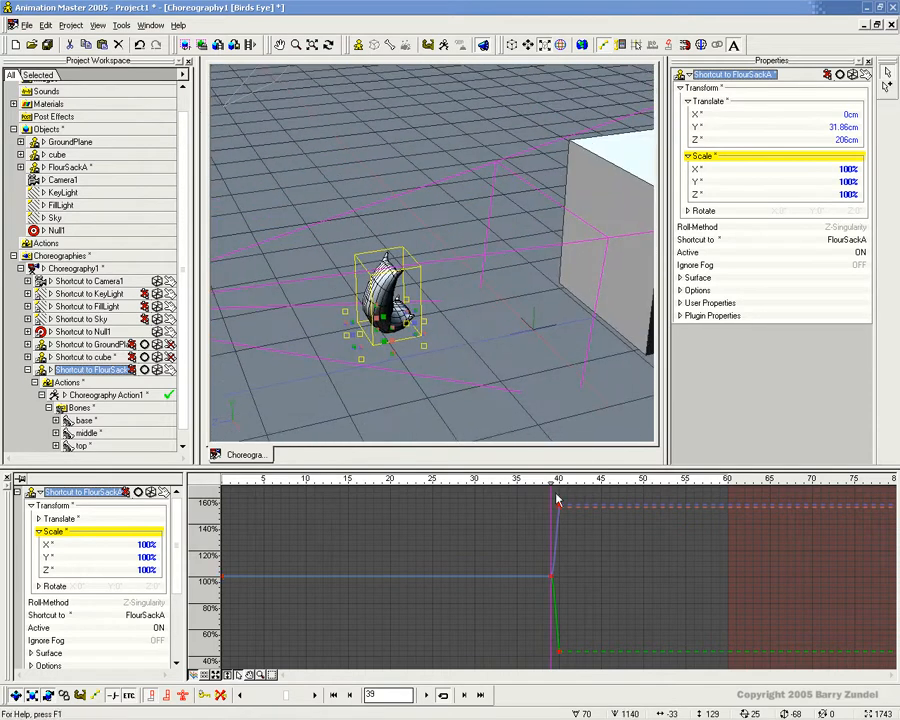
mouse_move(551, 500)
mouse_down()
mouse_move(240, 497)
mouse_move(597, 502)
mouse_move(561, 505)
mouse_move(652, 514)
mouse_move(645, 511)
mouse_up()
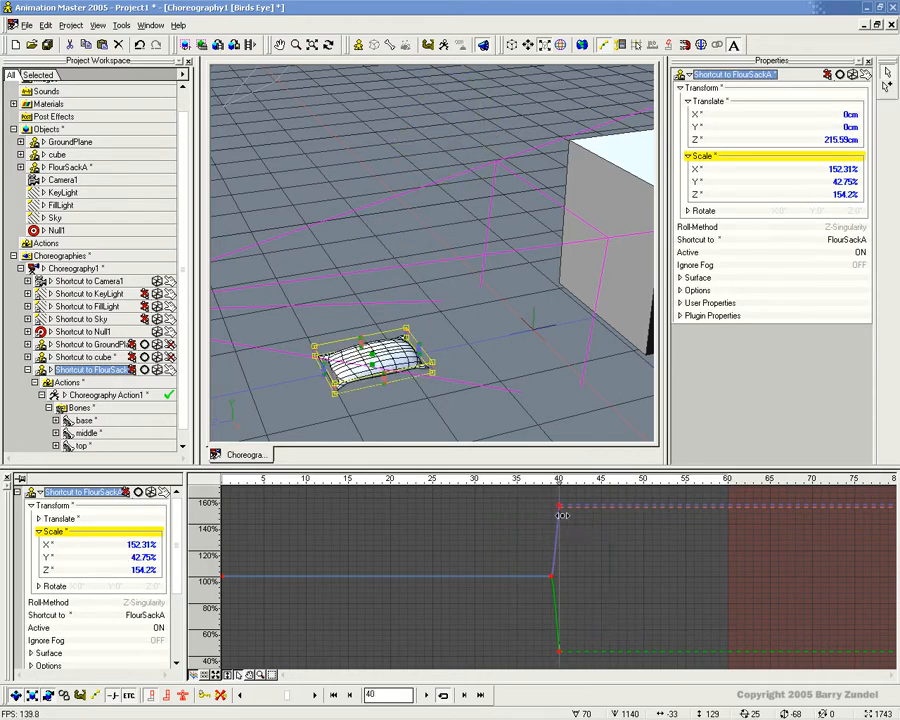
click(848, 170)
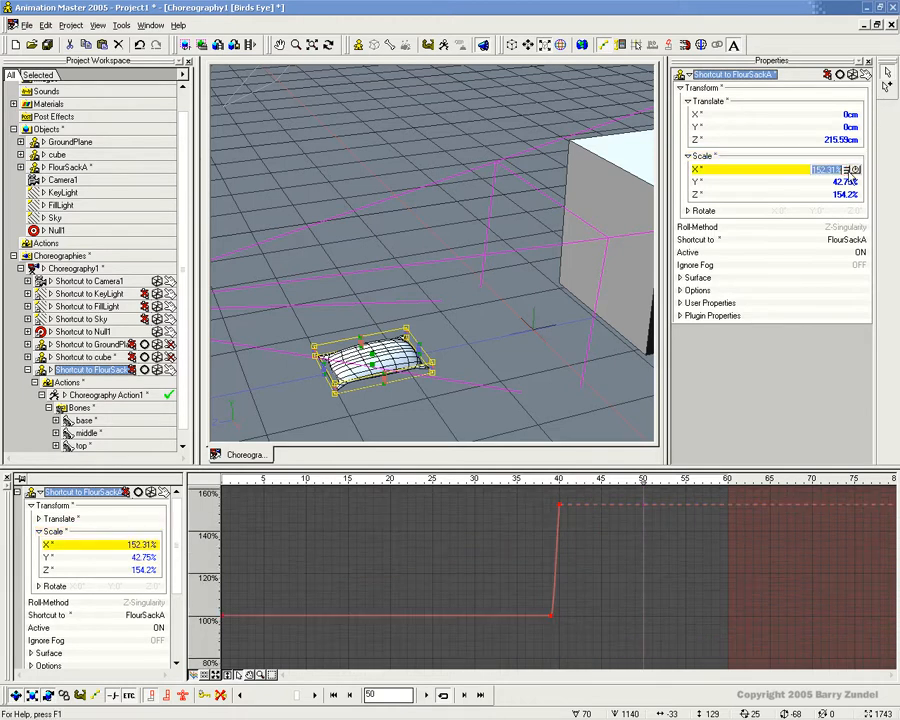
click(848, 183)
text(100)
click(843, 194)
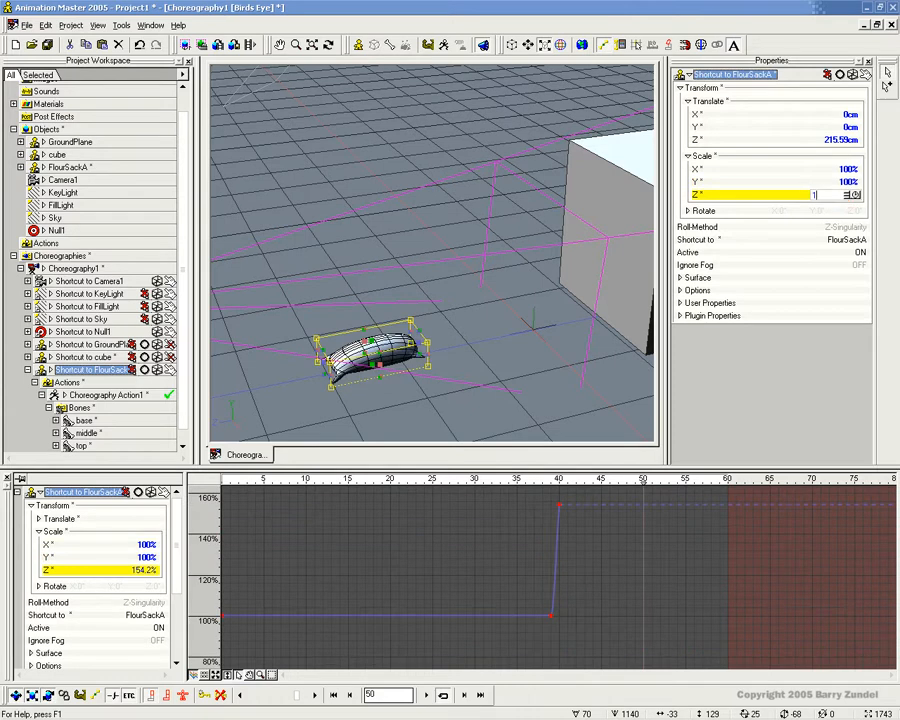
text(100)
key(Return)
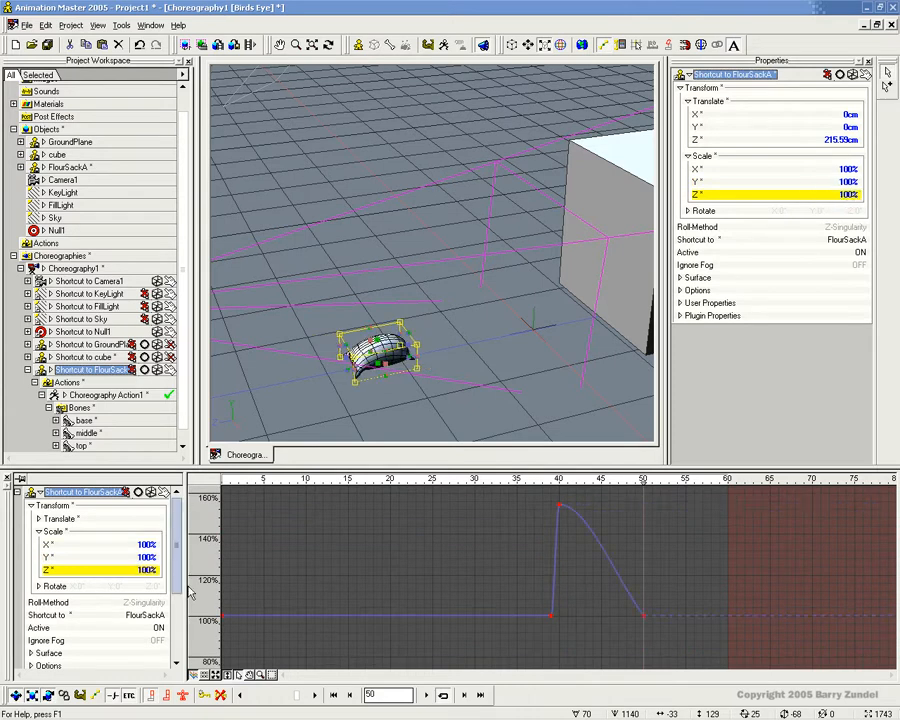
Select the sack's scale keyframes at frame 50 and paste a copy of them at frame 60
click(60, 531)
mouse_move(644, 501)
mouse_down()
mouse_move(552, 493)
mouse_move(644, 493)
mouse_move(551, 493)
mouse_move(693, 493)
mouse_move(490, 493)
mouse_move(716, 502)
mouse_move(641, 510)
mouse_up()
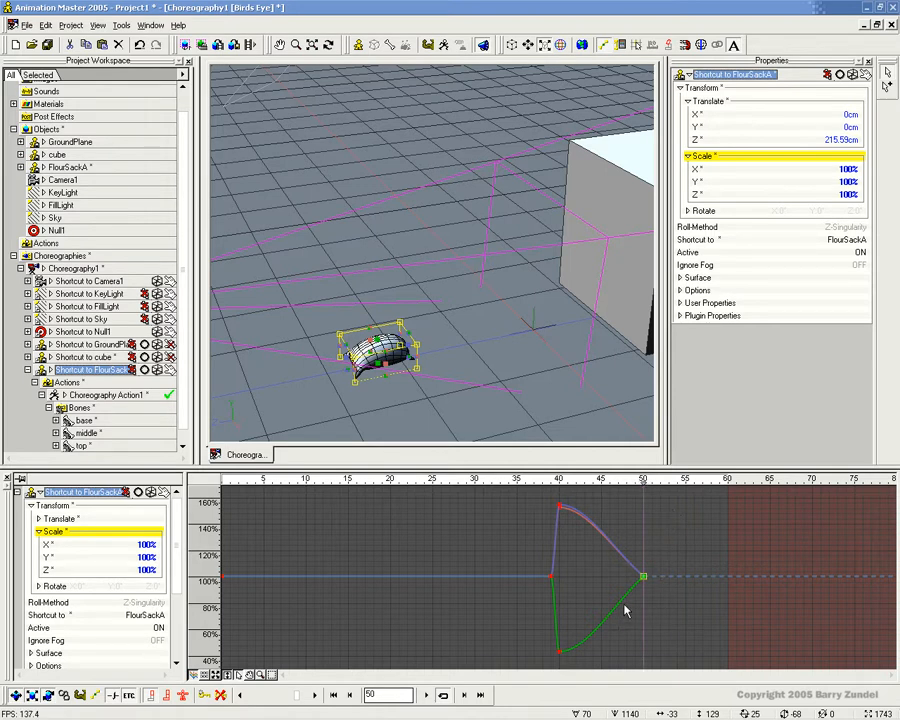
drag(665, 487, 728, 483)
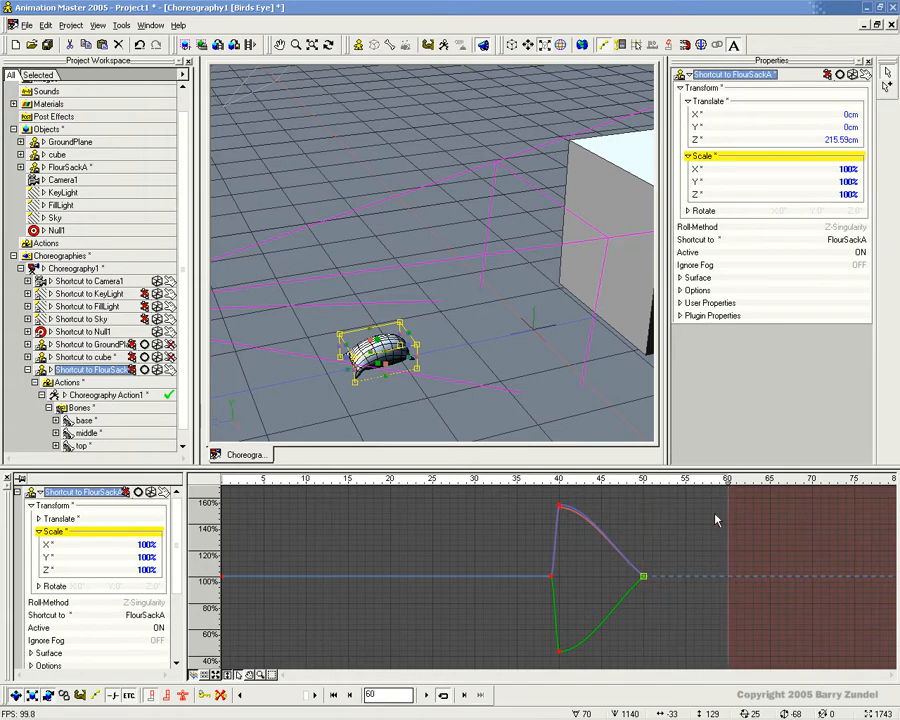
key(ctrl+v)
mouse_move(720, 530)
mouse_down()
mouse_move(620, 485)
mouse_move(534, 490)
mouse_move(763, 500)
mouse_move(602, 504)
mouse_move(742, 498)
mouse_move(695, 526)
mouse_move(559, 534)
mouse_move(446, 493)
mouse_move(697, 500)
mouse_move(237, 538)
mouse_move(261, 516)
mouse_move(724, 533)
mouse_up()
Display all of the flour sack's transform curves together and play back the animation
middle_drag(518, 368, 512, 366)
scroll(508, 364, down, 1)
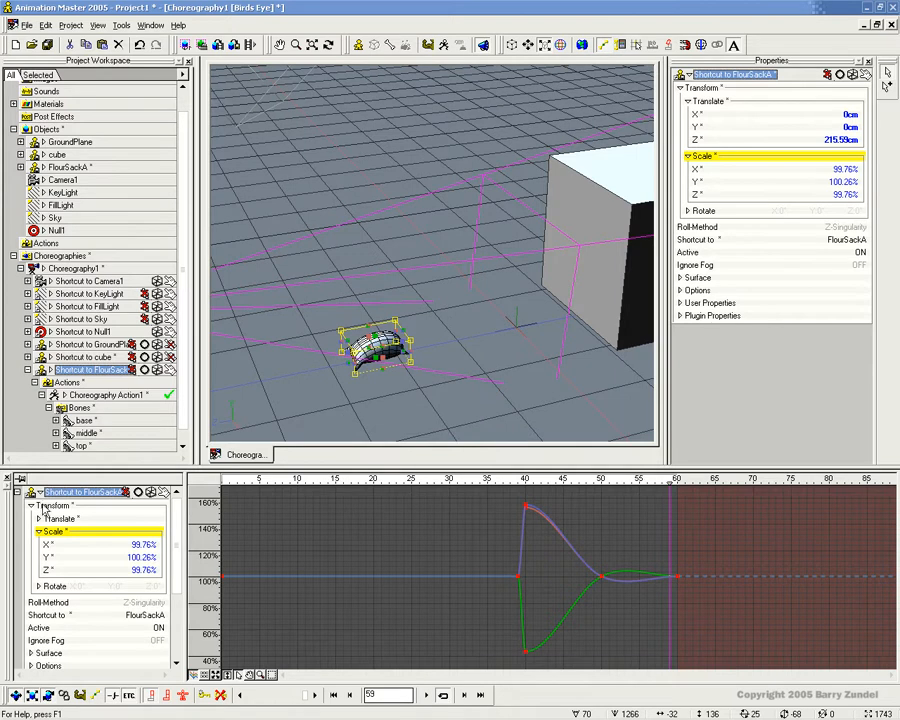
click(44, 506)
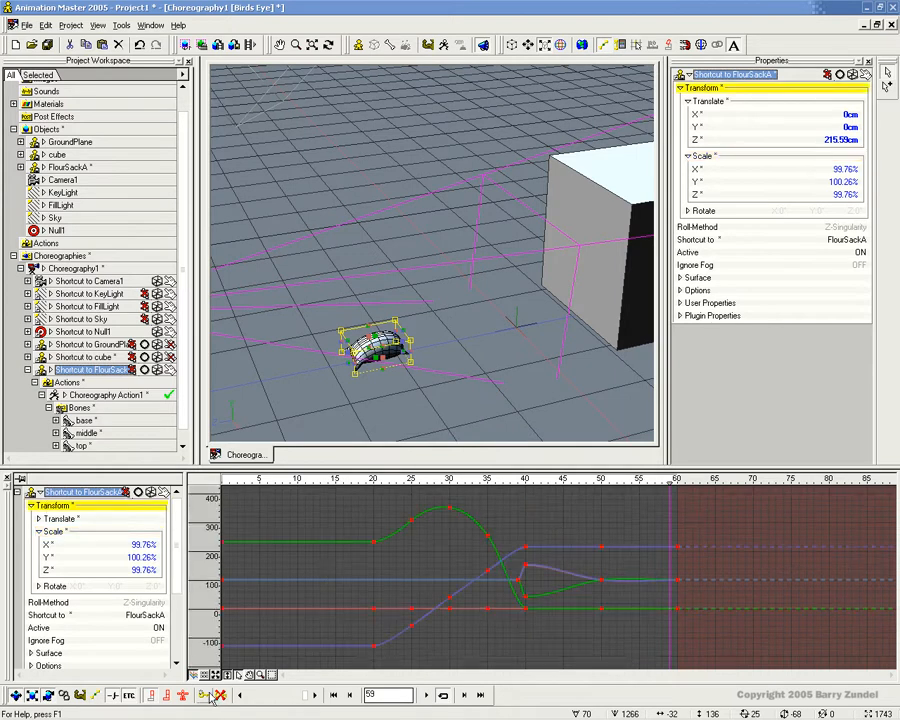
click(427, 694)
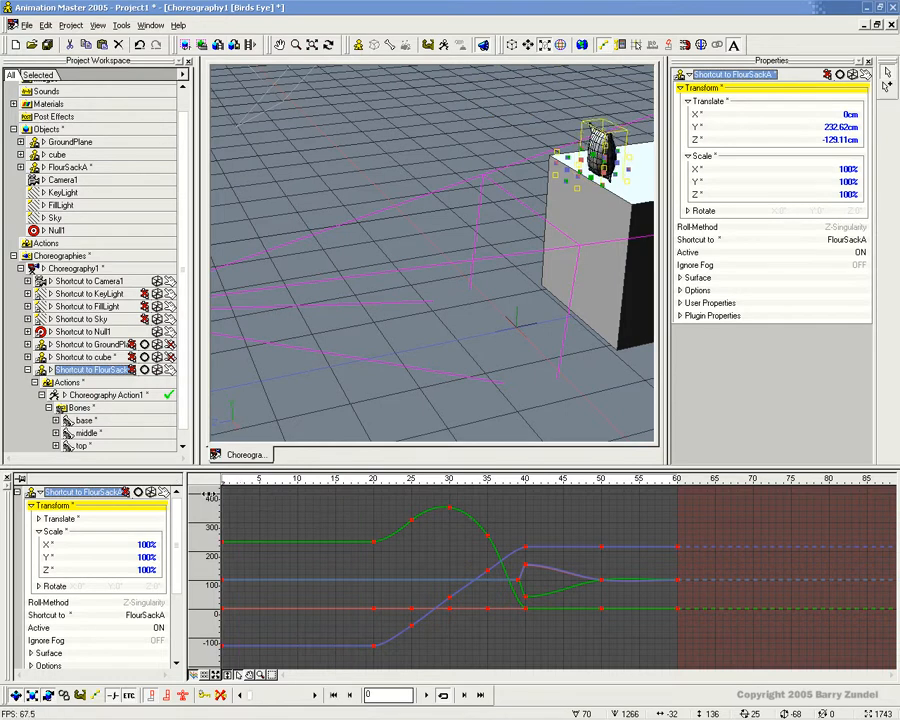
Reselect the whole flour sack with its translate curves displayed, and force a translate keyframe at frame 10
click(584, 137)
click(596, 141)
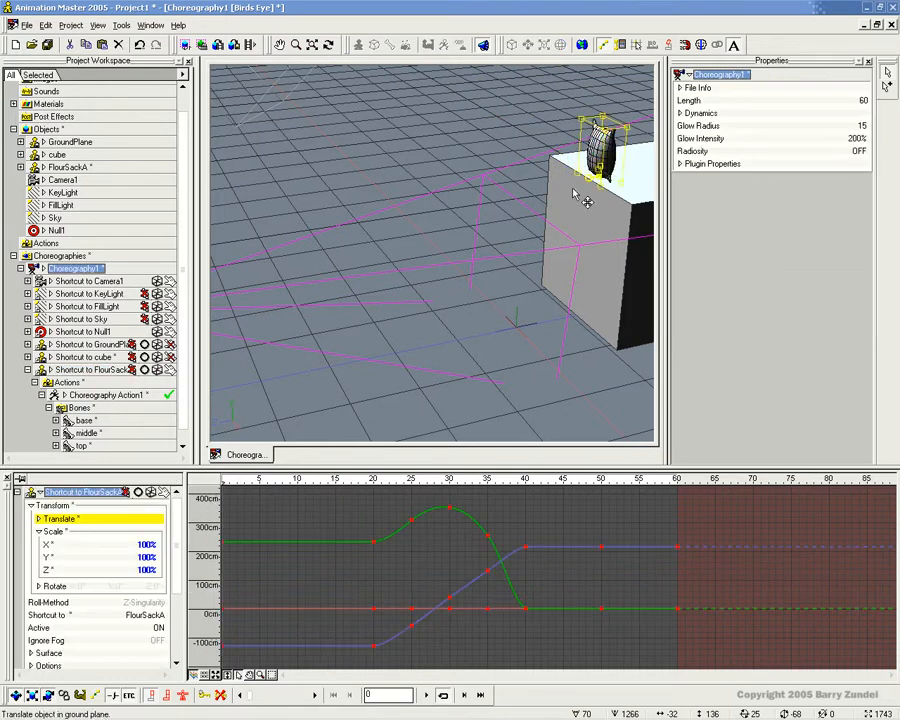
mouse_move(223, 478)
mouse_down()
mouse_move(381, 485)
mouse_move(221, 488)
mouse_up()
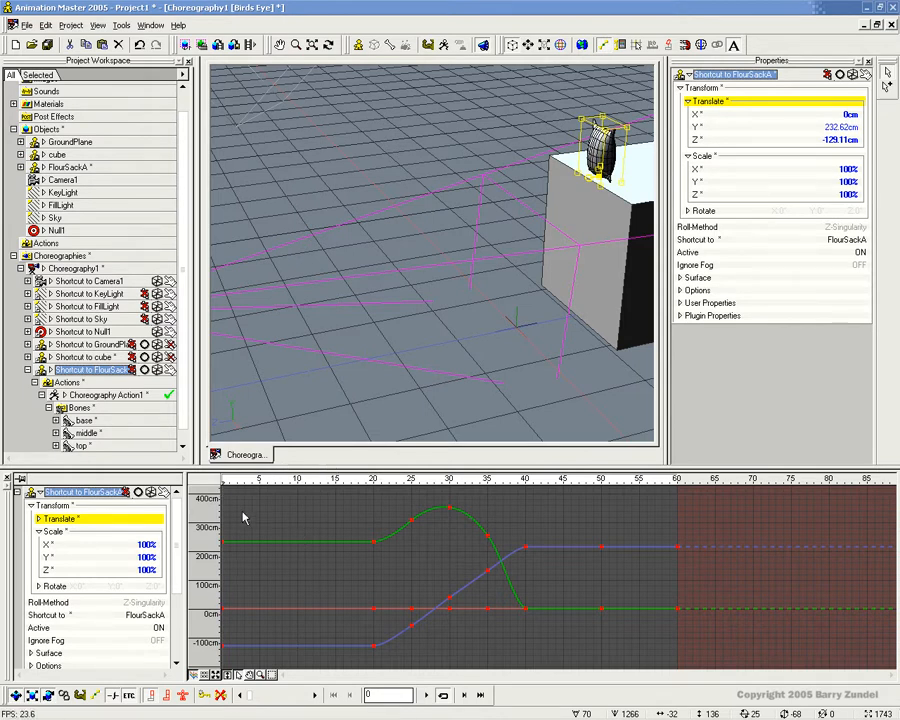
drag(223, 480, 297, 481)
key(Insert)
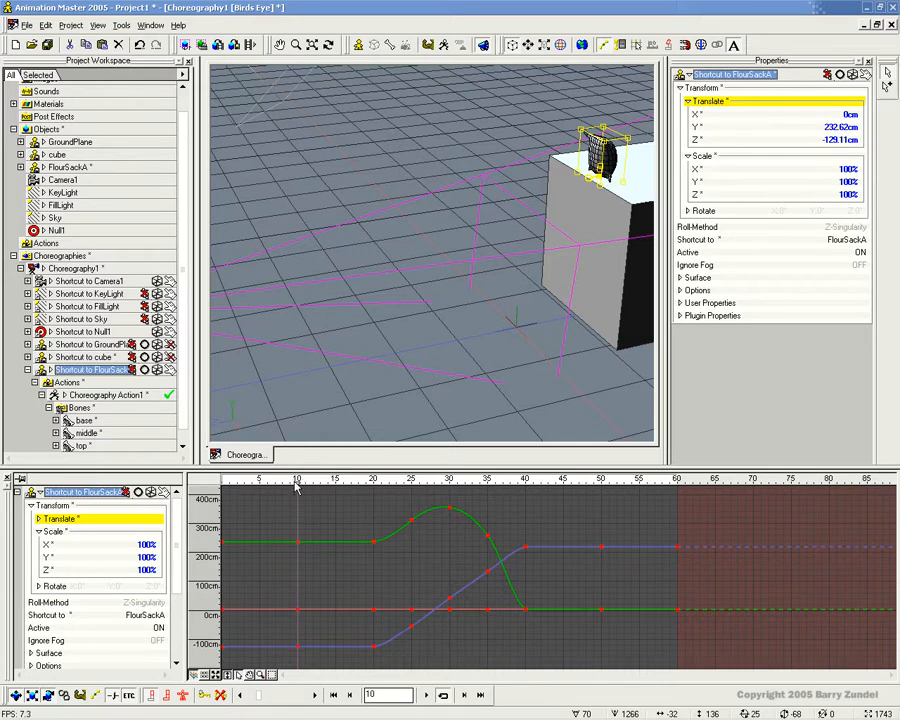
Select the translate keyframes at frame 10 and change their interpolation method
drag(300, 598, 325, 672)
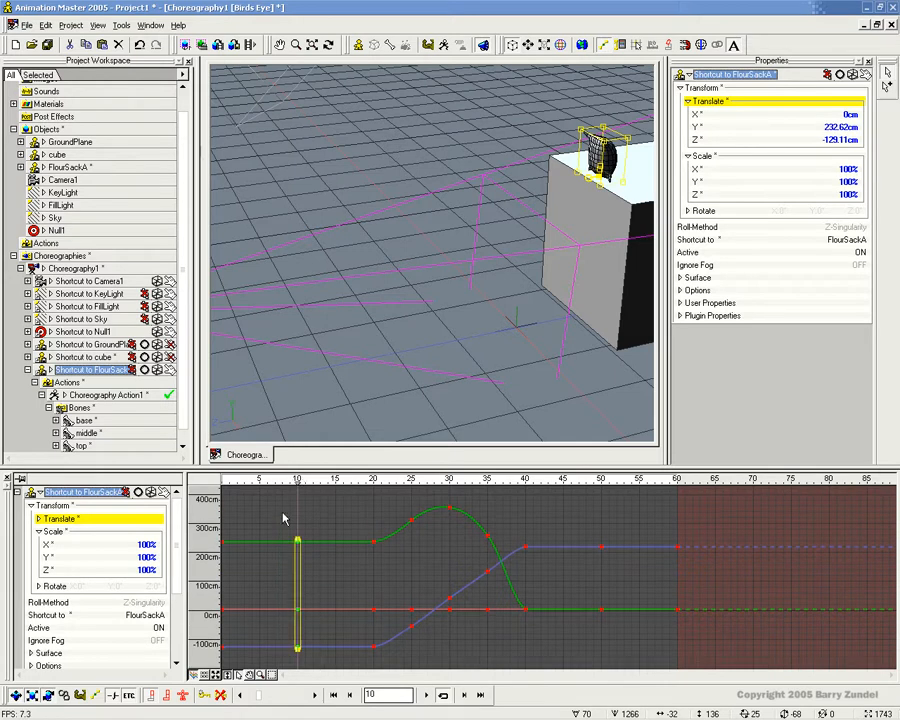
drag(284, 518, 312, 581)
drag(338, 677, 336, 672)
right_click(301, 592)
mouse_move(354, 534)
click(466, 543)
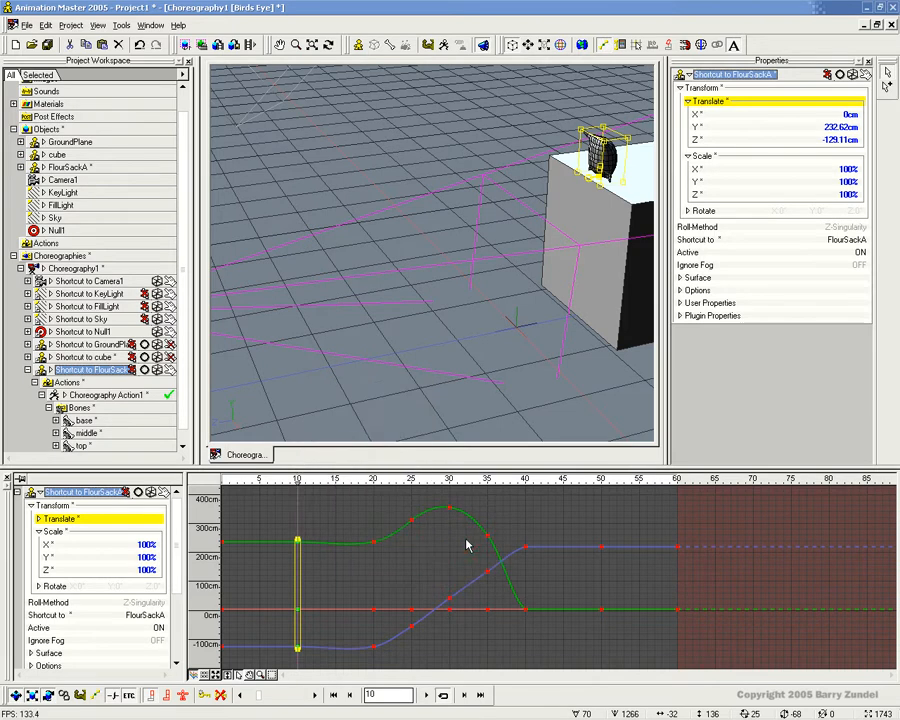
Deselect the frame 10 keyframes and move through to frame 20 to check the sack's position before takeoff
click(310, 521)
click(290, 487)
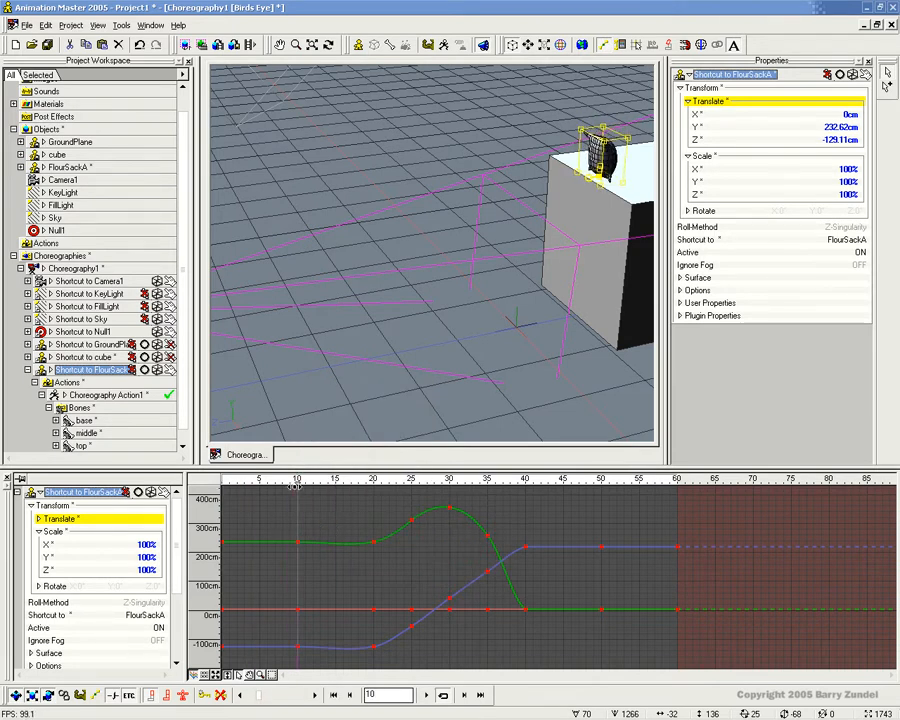
click(349, 487)
click(373, 487)
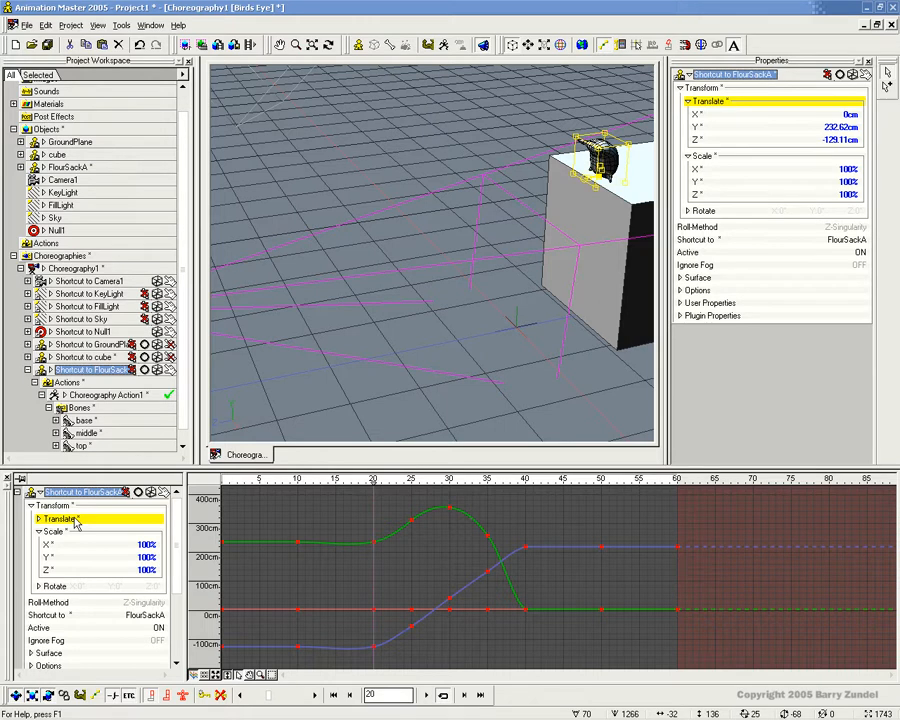
Delete the flour sack's translation keyframes at frame 10 and scrub back through the opening frames
click(182, 444)
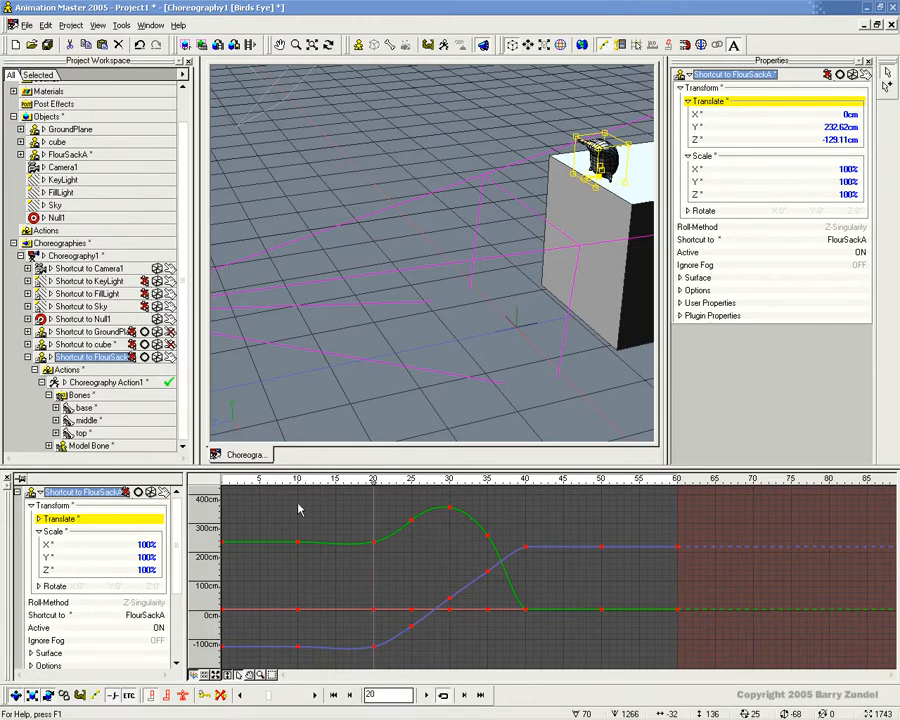
drag(268, 662, 265, 674)
key(Delete)
drag(373, 485, 252, 511)
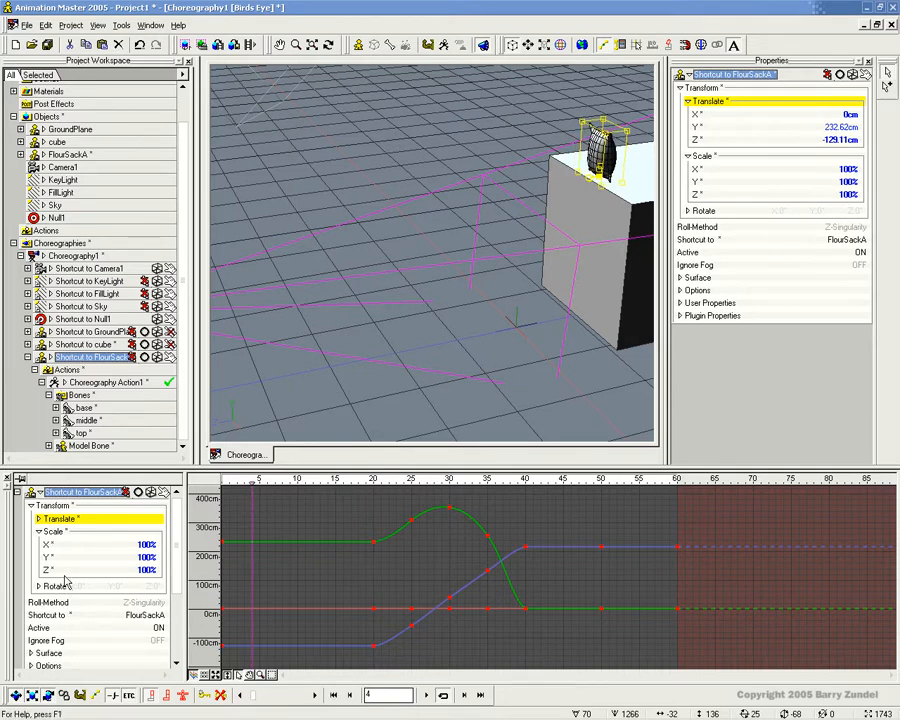
Examine the Model Bone's transform curves and the combined curves of all the flour sack's bones from frame 0
click(93, 446)
double_click(38, 495)
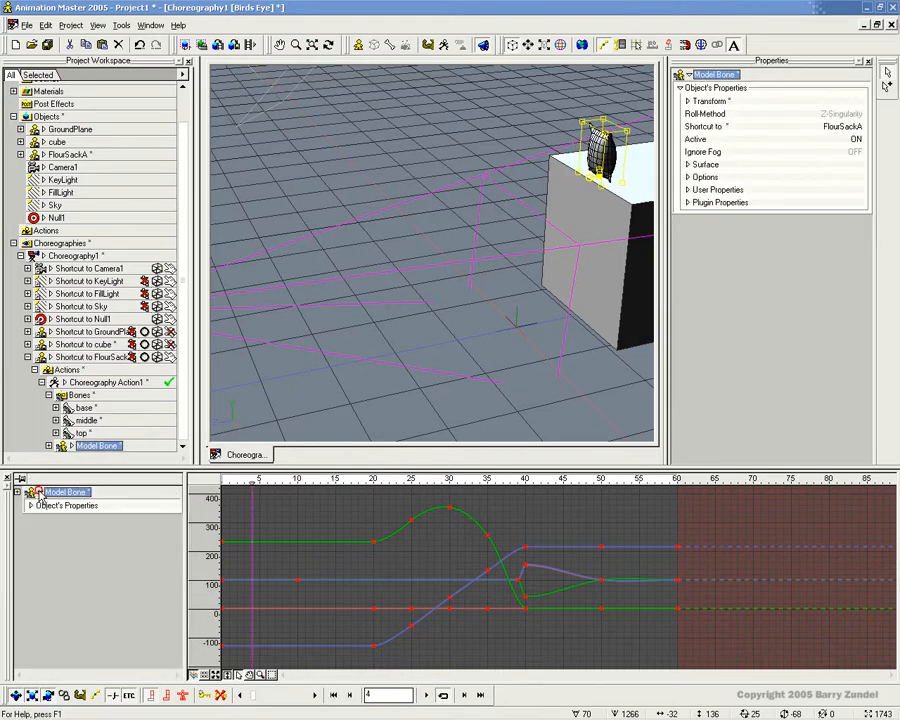
click(32, 506)
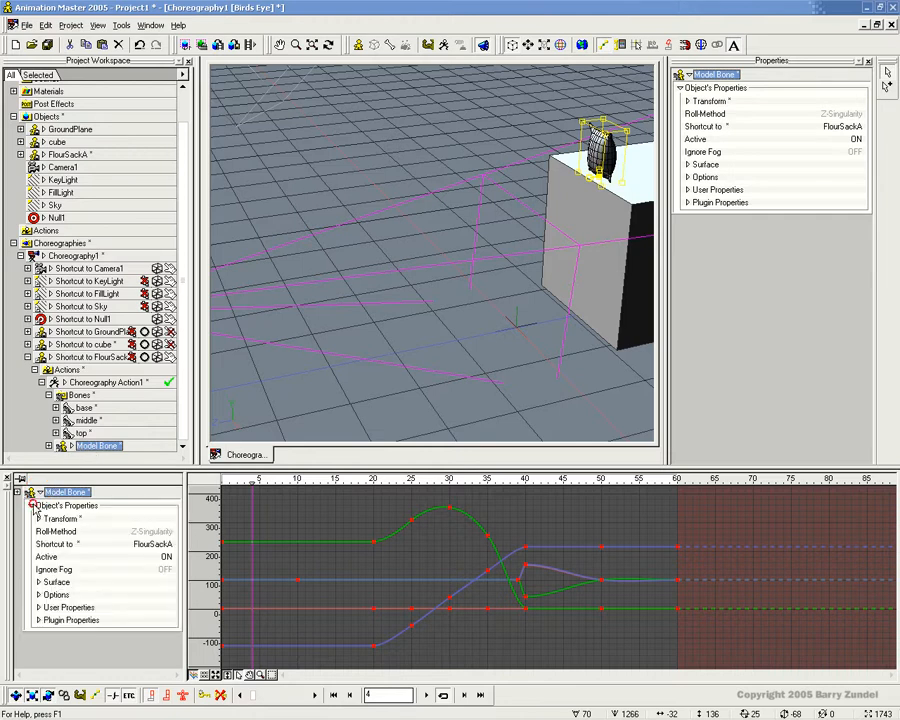
click(57, 521)
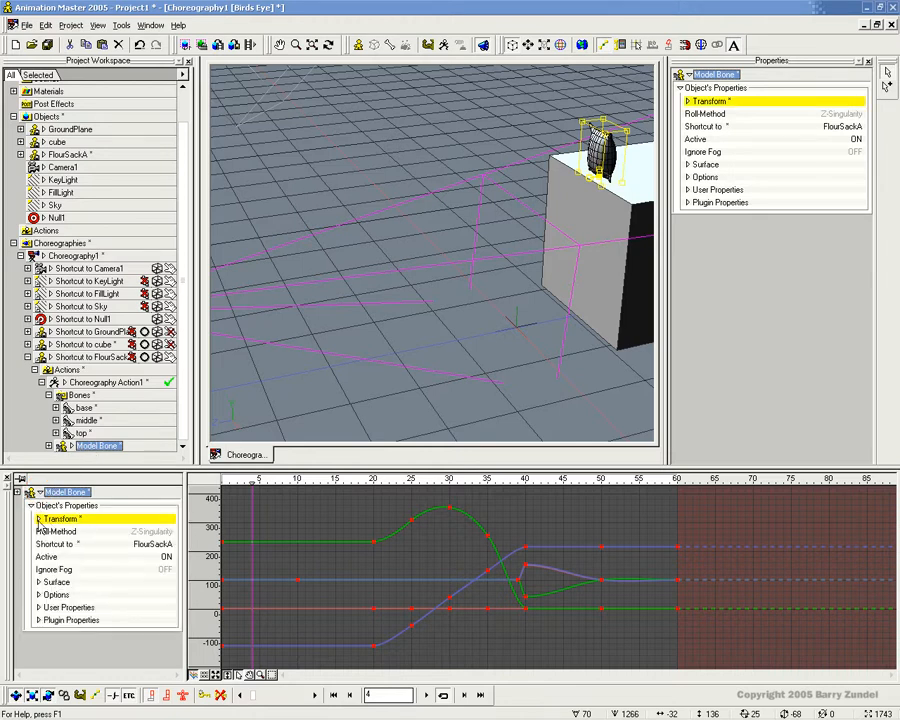
mouse_move(251, 481)
mouse_down()
mouse_move(297, 483)
mouse_move(228, 482)
mouse_move(442, 482)
mouse_move(186, 482)
mouse_up()
click(80, 396)
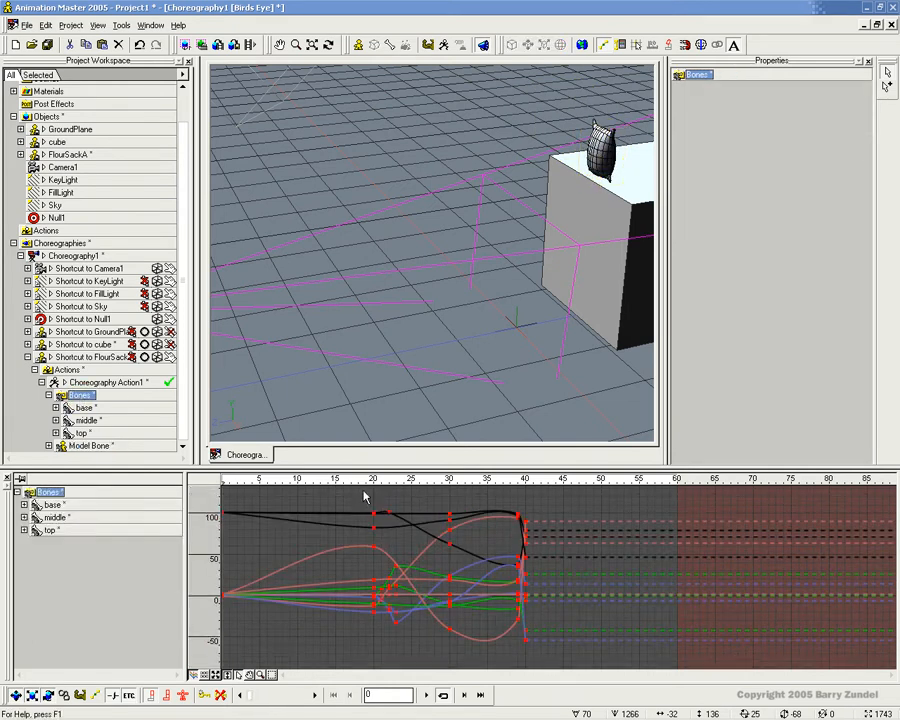
mouse_move(222, 478)
mouse_down()
mouse_move(313, 482)
mouse_move(179, 488)
mouse_move(241, 490)
mouse_move(212, 489)
mouse_up()
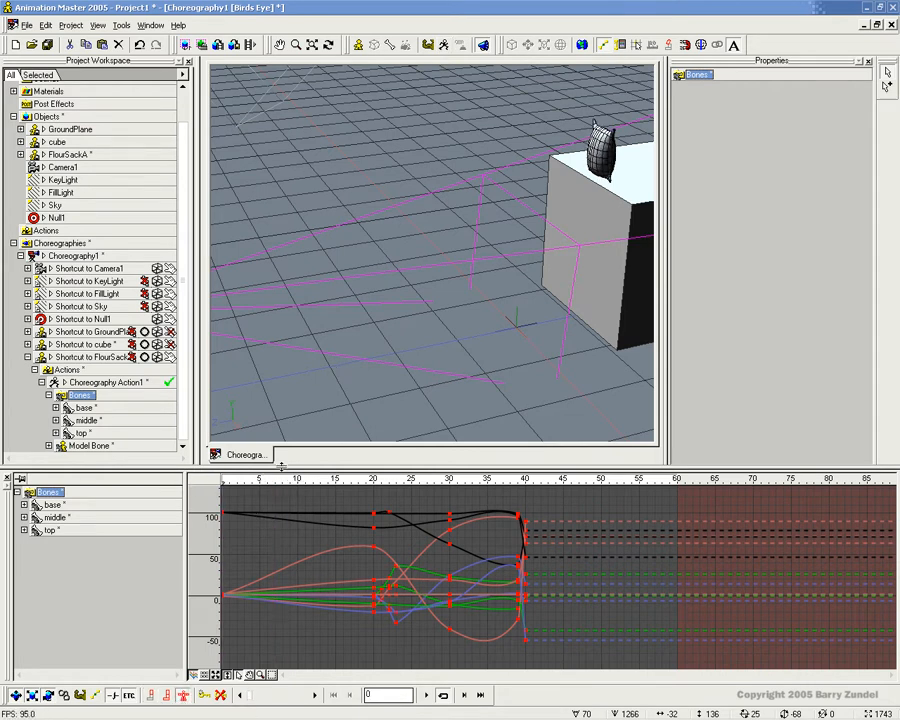
Enter skeletal mode on the flour sack and copy the base bone's frame 0 keyframe to frame 10
click(600, 150)
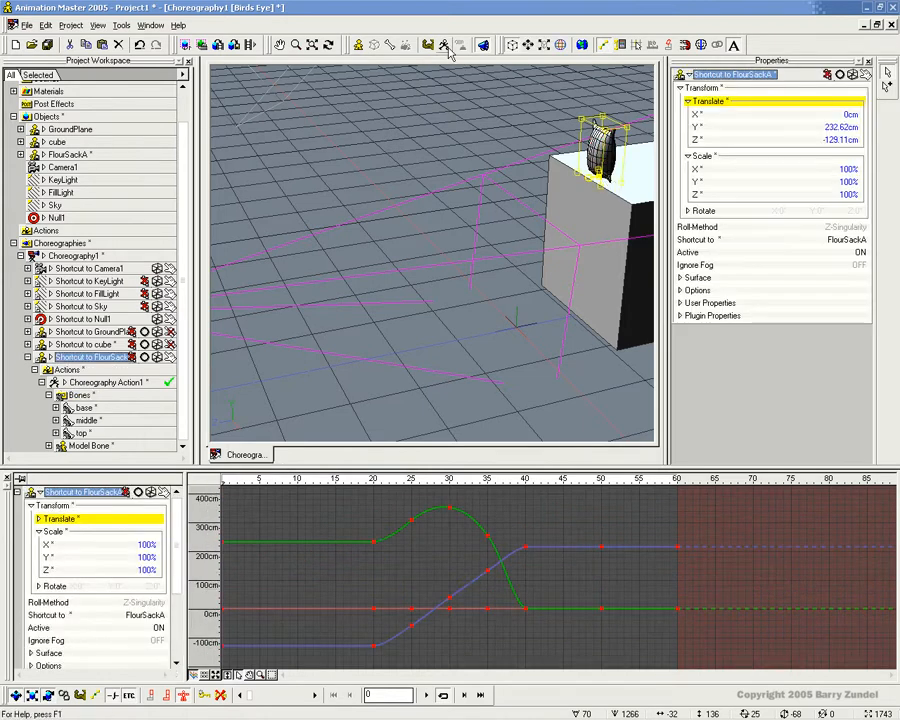
click(447, 48)
middle_drag(568, 171, 496, 228)
scroll(496, 228, up, 4)
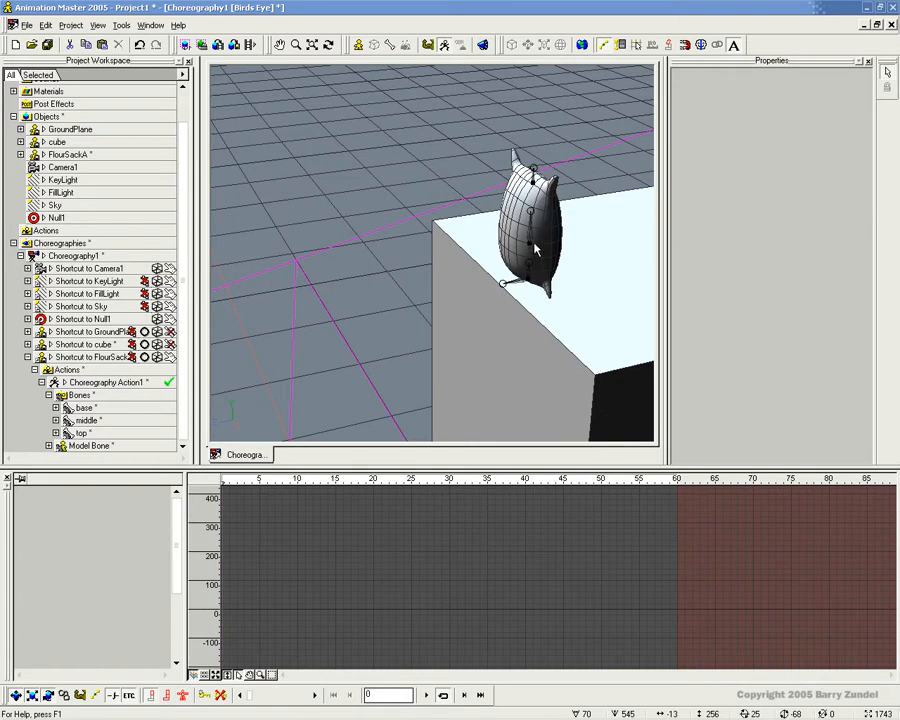
click(533, 269)
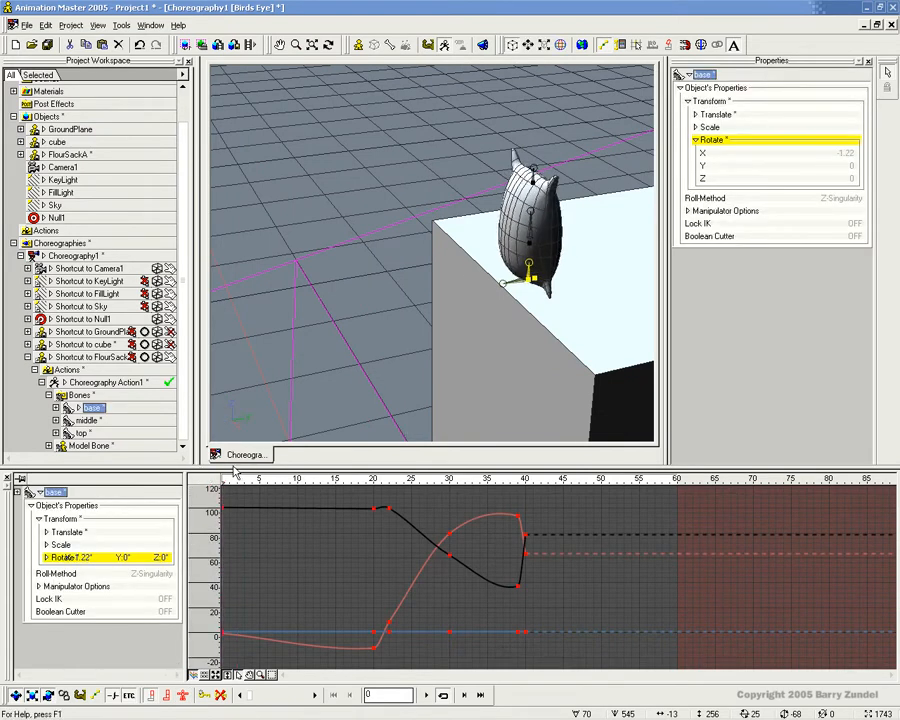
drag(236, 478, 297, 479)
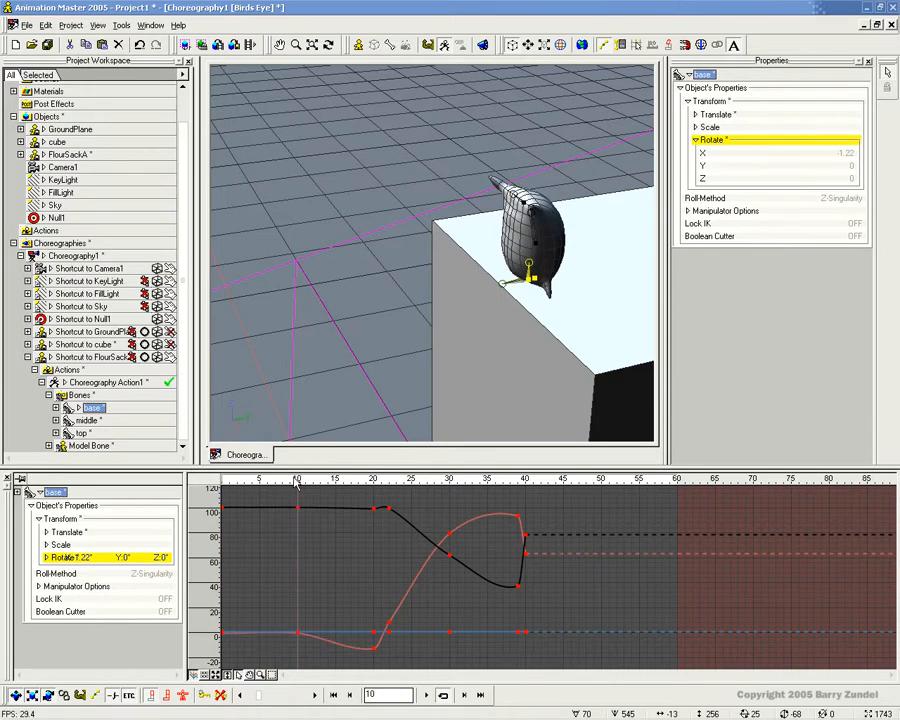
Copy the frame 0 keyframes of the middle bone to frame 11 and of the top bone to frame 10
click(533, 236)
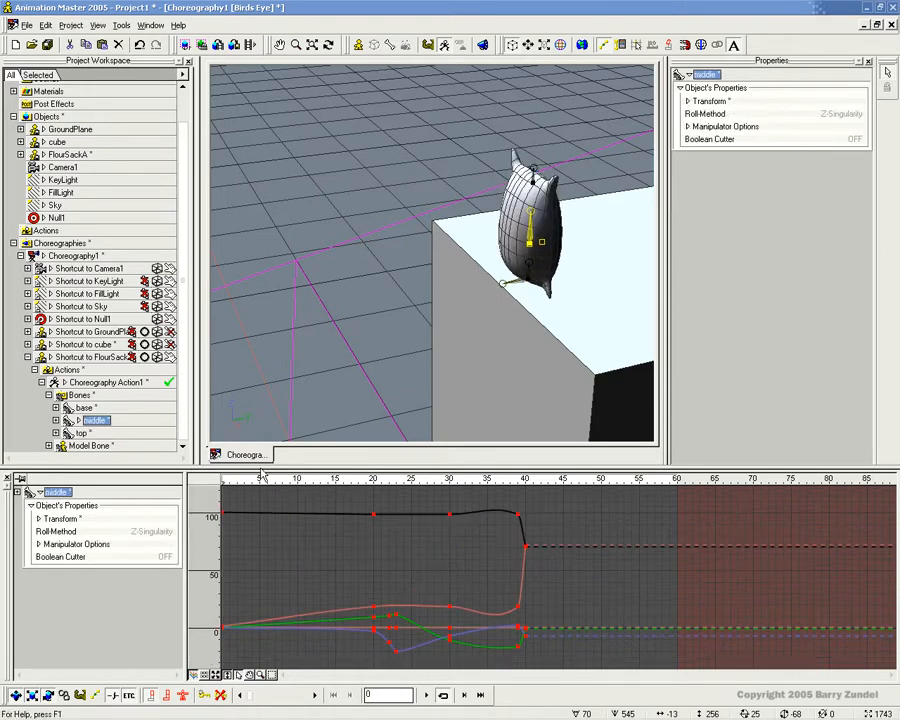
click(305, 482)
key(ctrl+v)
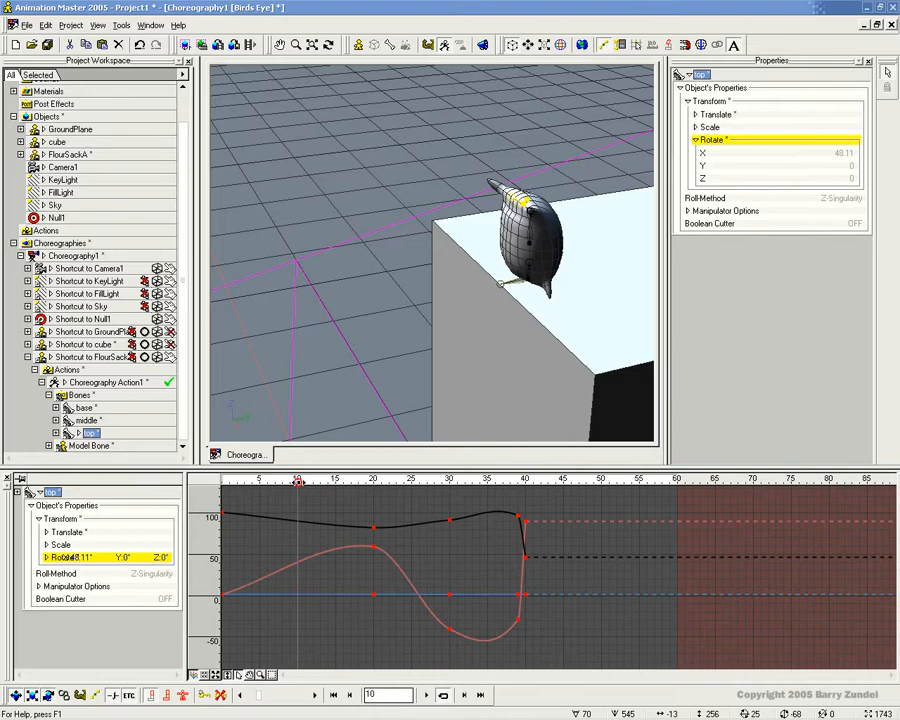
mouse_move(298, 482)
mouse_down()
mouse_move(204, 484)
mouse_move(297, 481)
mouse_up()
key(ctrl+v)
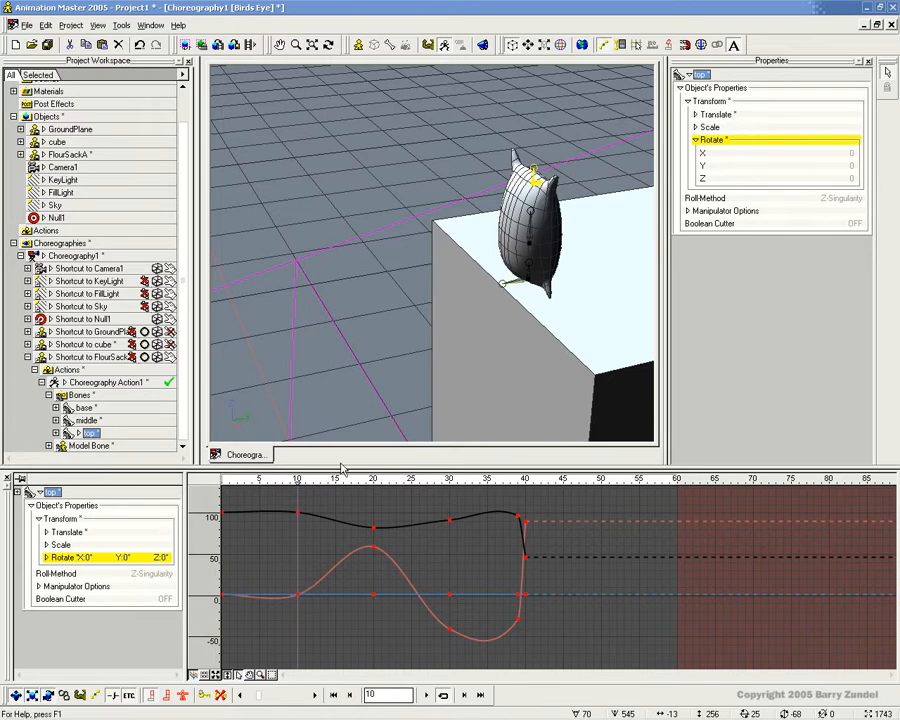
In the right side view at frame 5, rotate the flour sack's base bone to about 4.7° on X
click(527, 240)
mouse_move(296, 482)
mouse_down()
mouse_move(257, 489)
mouse_move(482, 491)
mouse_move(251, 490)
mouse_move(378, 512)
mouse_move(305, 527)
mouse_up()
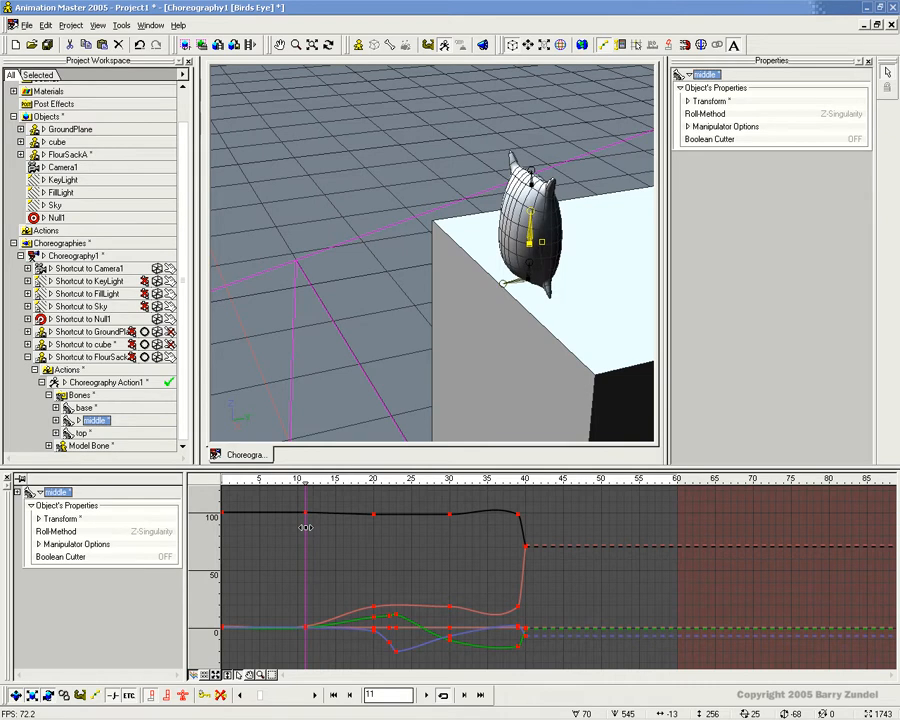
drag(305, 527, 262, 527)
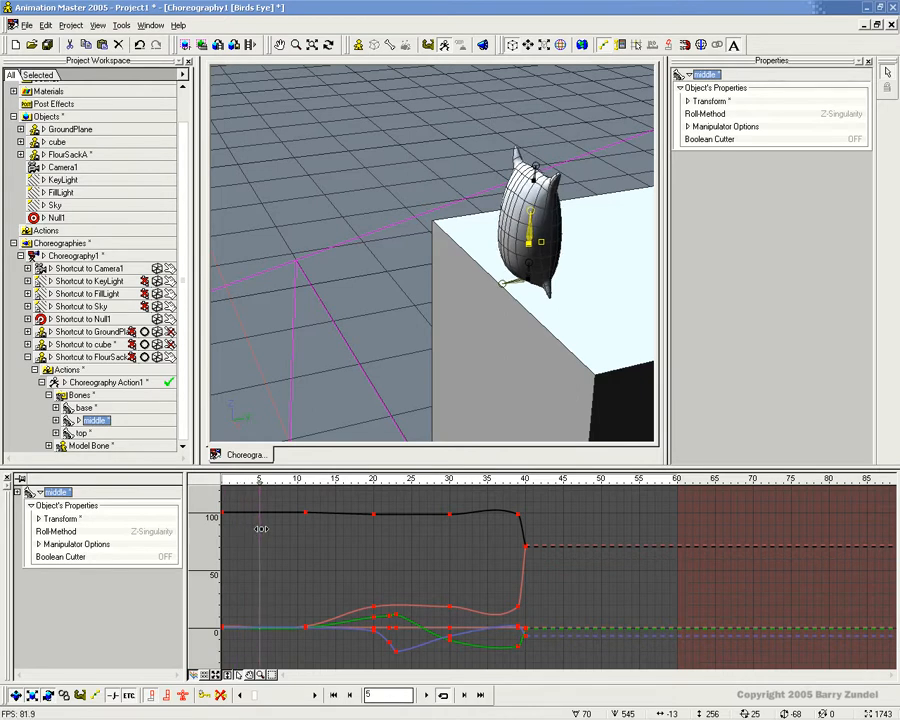
key(KP_6)
scroll(457, 279, up, 3)
middle_drag(574, 203, 415, 320)
scroll(458, 284, up, 5)
scroll(415, 322, up, 3)
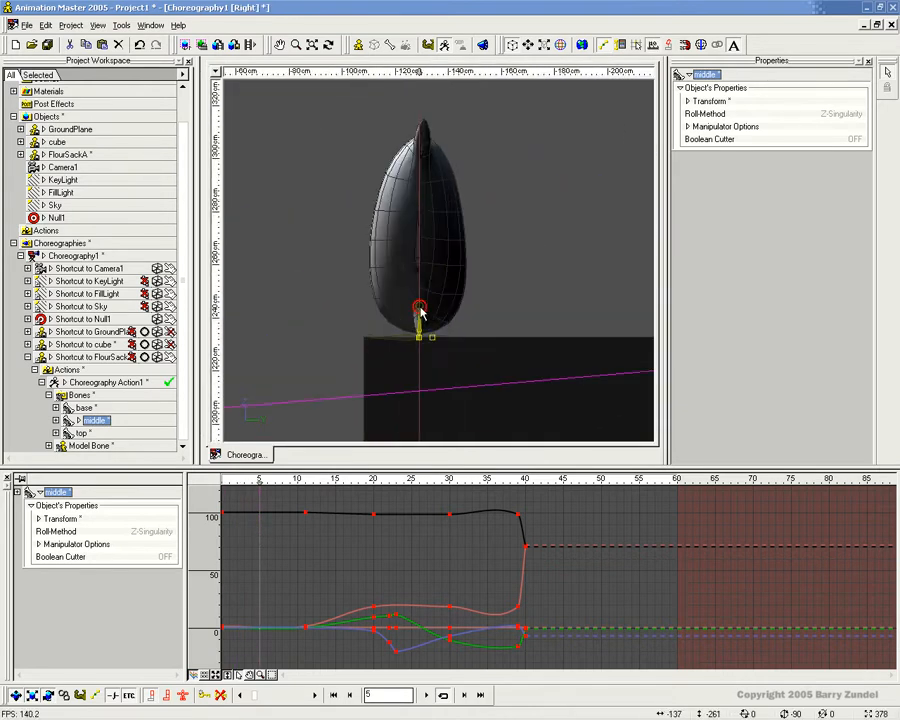
click(420, 307)
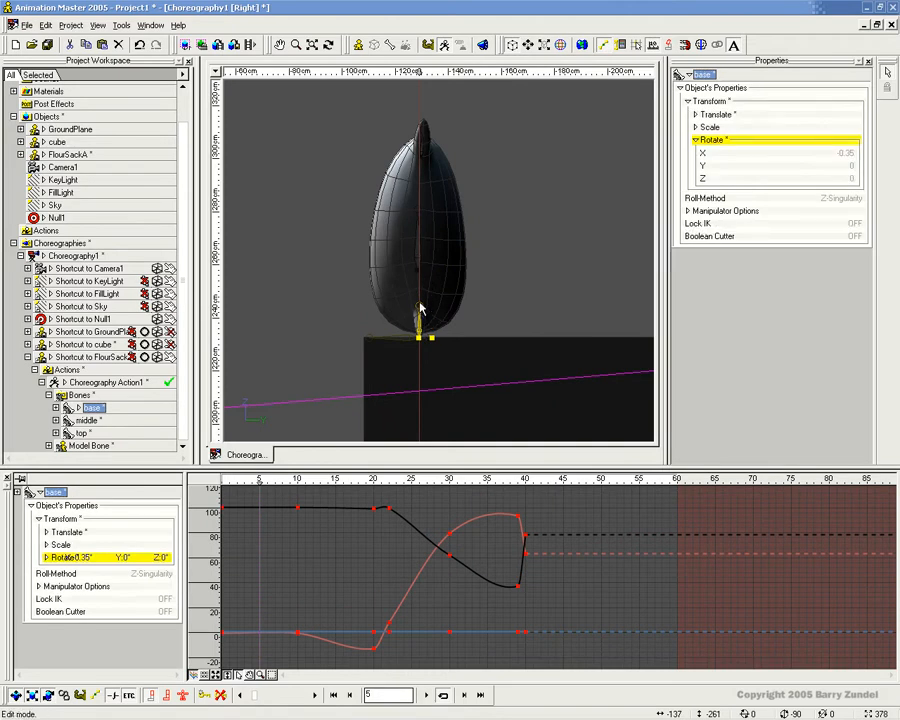
drag(420, 307, 416, 307)
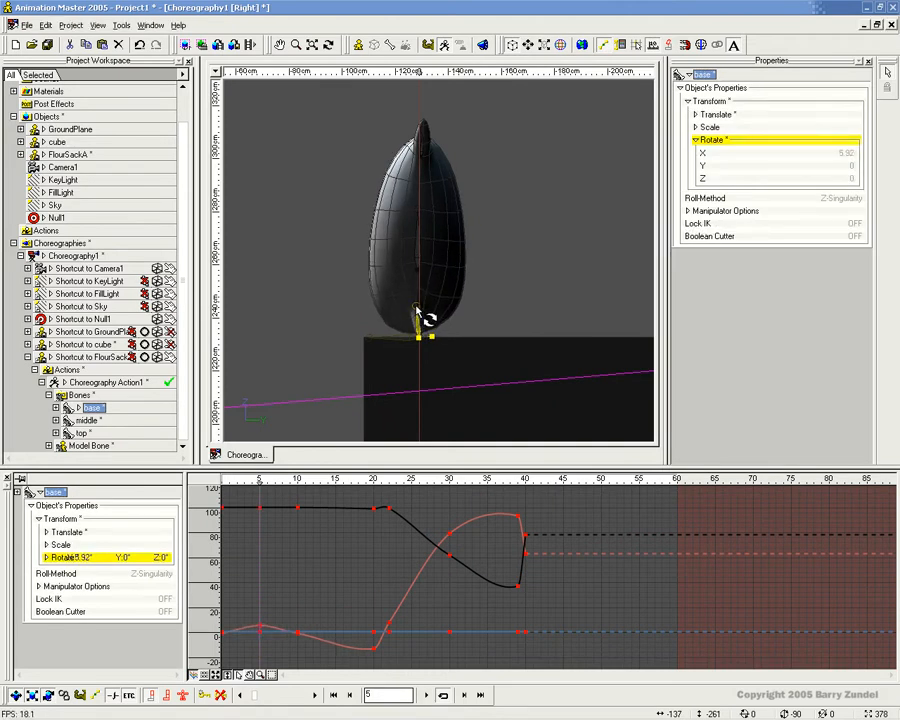
At frame 5, rotate the middle bone to about -1.9° and pose the top bone at Y 8.35 cm, Z 9.76 cm, rotated -33.85°
click(418, 266)
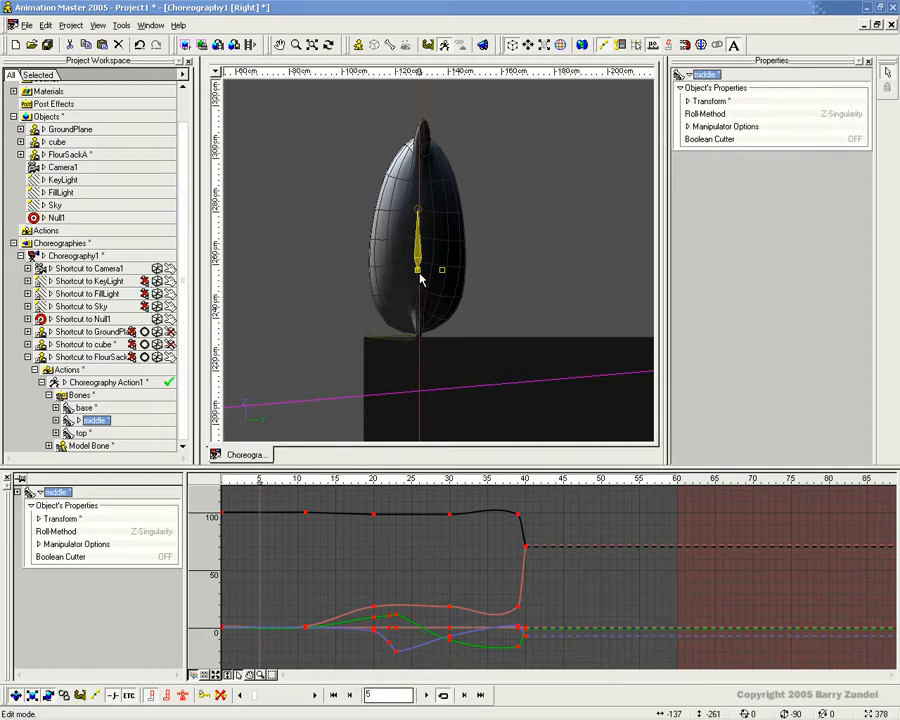
drag(430, 282, 418, 270)
drag(410, 200, 417, 202)
click(422, 156)
drag(422, 156, 460, 138)
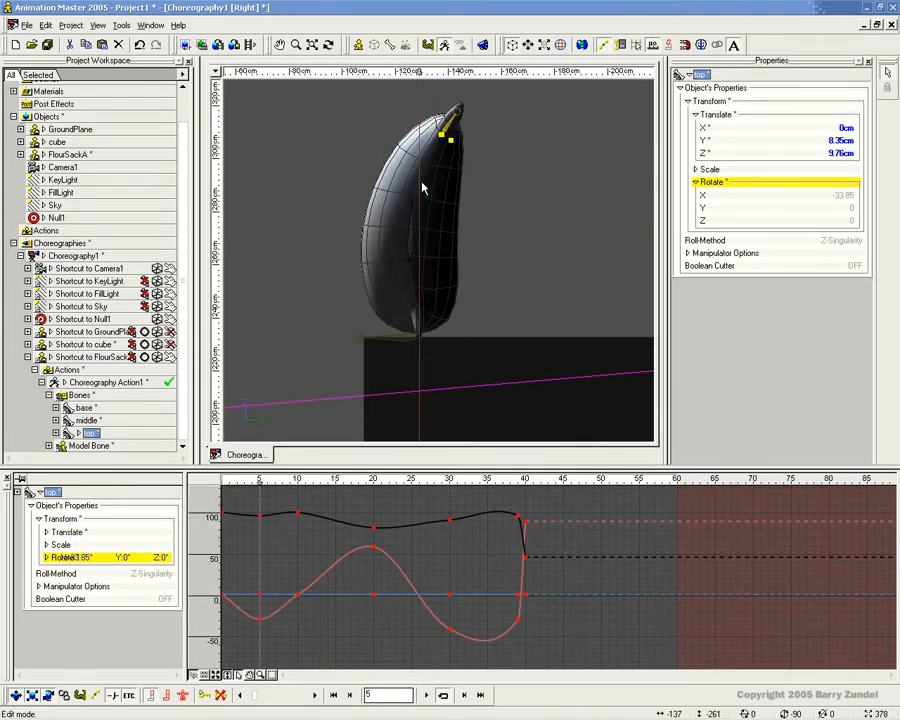
Move the middle bone at frame 5 to Y -7.45 cm and Z 16.35 cm, and scrub the surrounding frames
click(412, 259)
drag(409, 258, 399, 228)
click(282, 479)
mouse_move(282, 479)
mouse_down()
mouse_move(427, 481)
mouse_move(230, 496)
mouse_move(463, 496)
mouse_move(245, 518)
mouse_move(428, 514)
mouse_move(249, 524)
mouse_move(259, 518)
mouse_up()
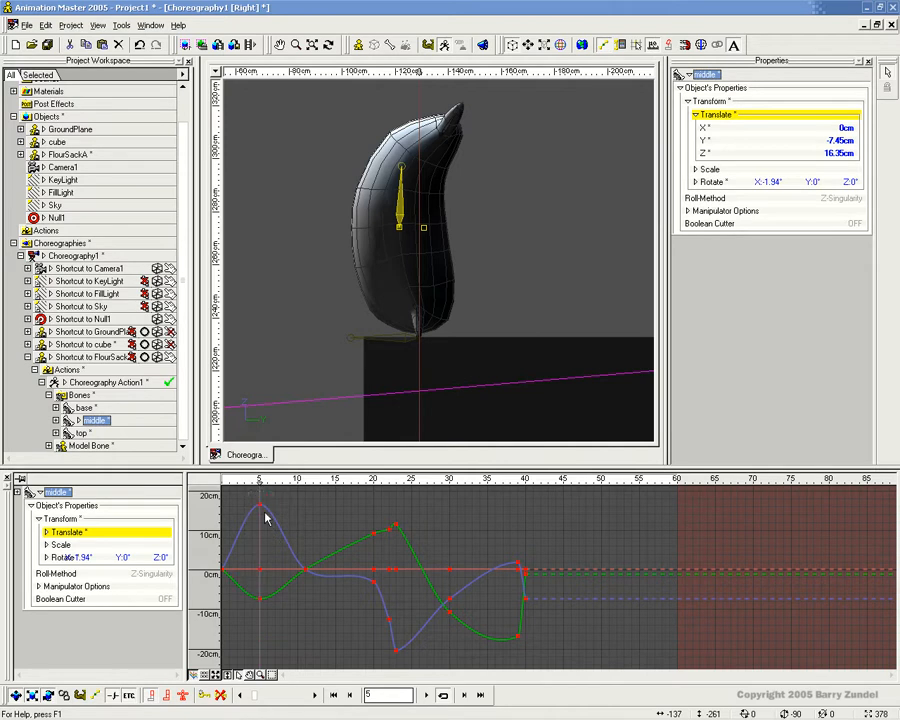
Shift all of the middle bone's transform keyframes from frame 5 to frame 4
click(62, 519)
drag(243, 676, 243, 696)
key(Left)
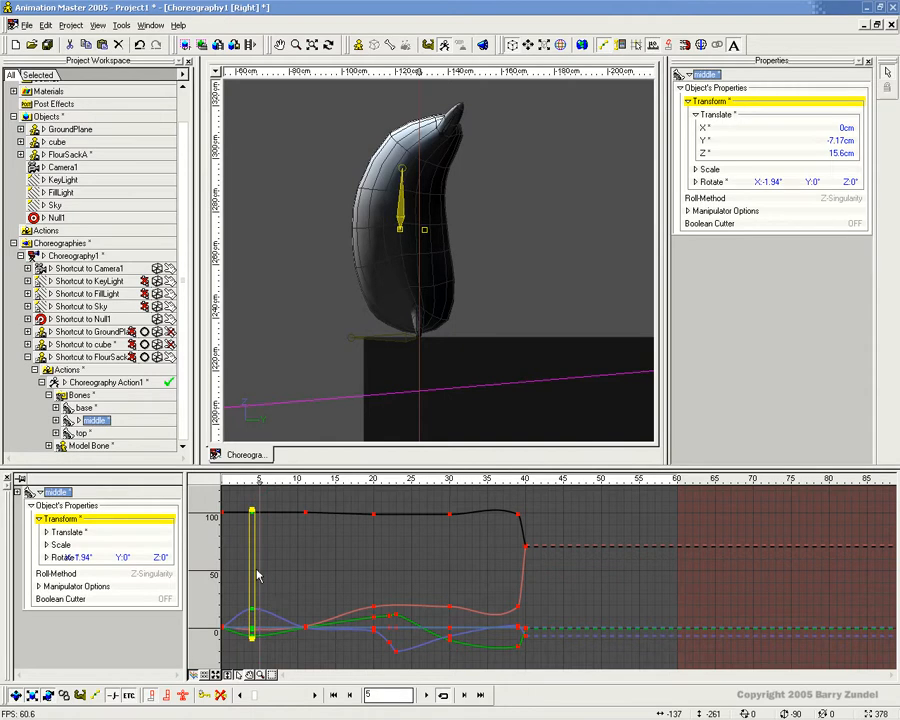
Shift all of the base bone's transform keyframes from frame 5 to frame 4, leaving no keyframe at frame 5
click(417, 318)
drag(237, 651, 231, 650)
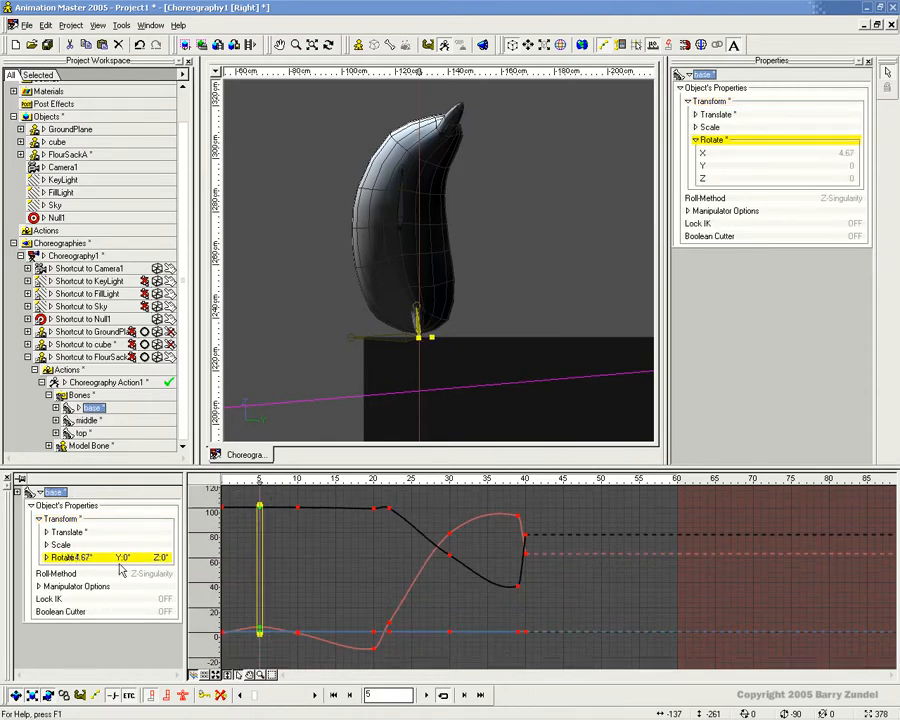
click(58, 520)
drag(278, 503, 255, 655)
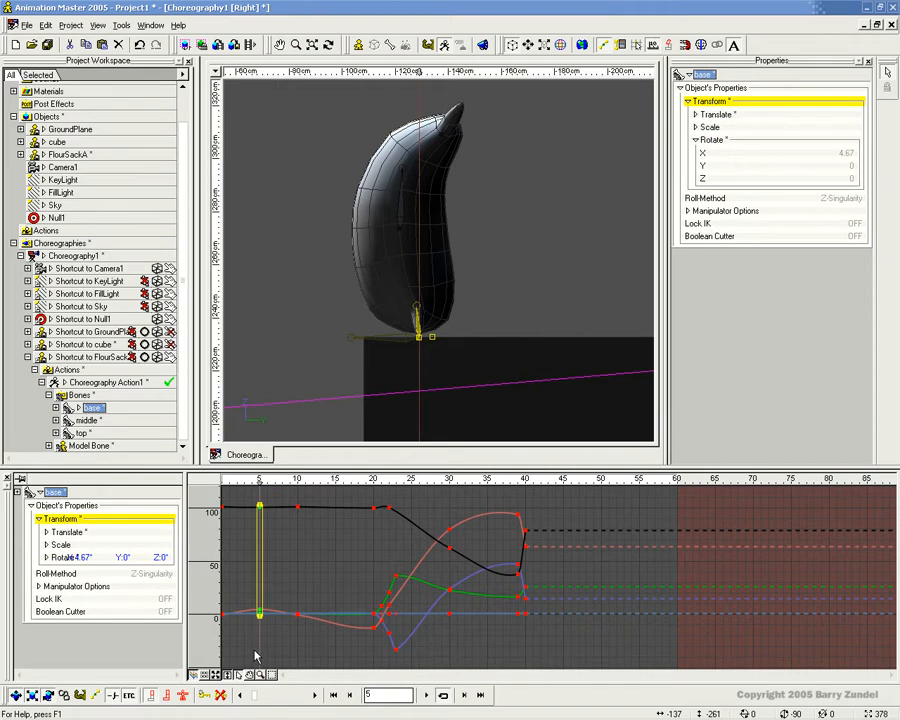
key(Left)
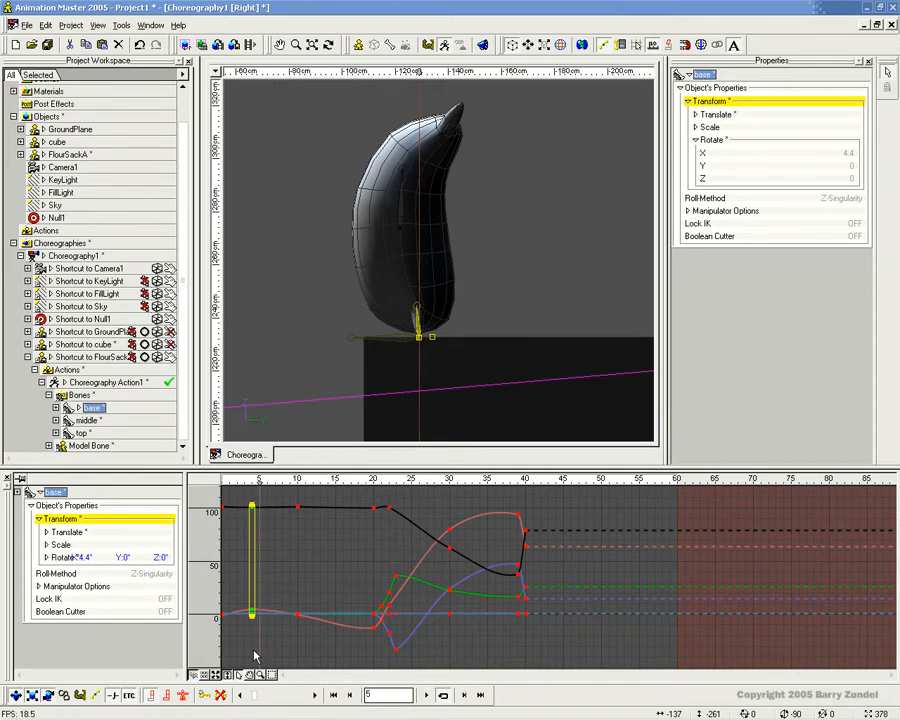
click(422, 336)
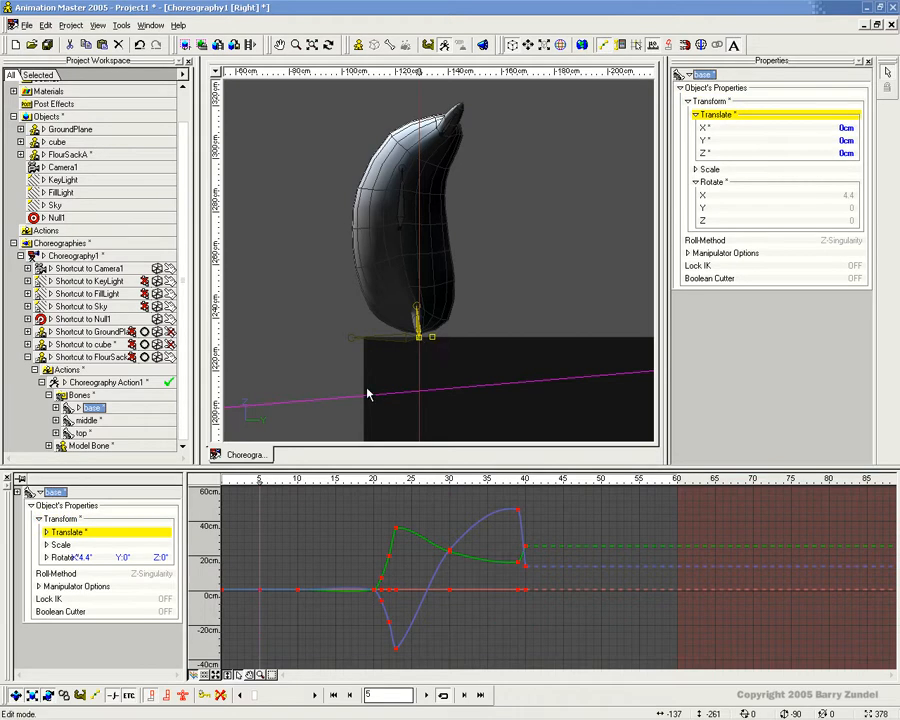
click(60, 519)
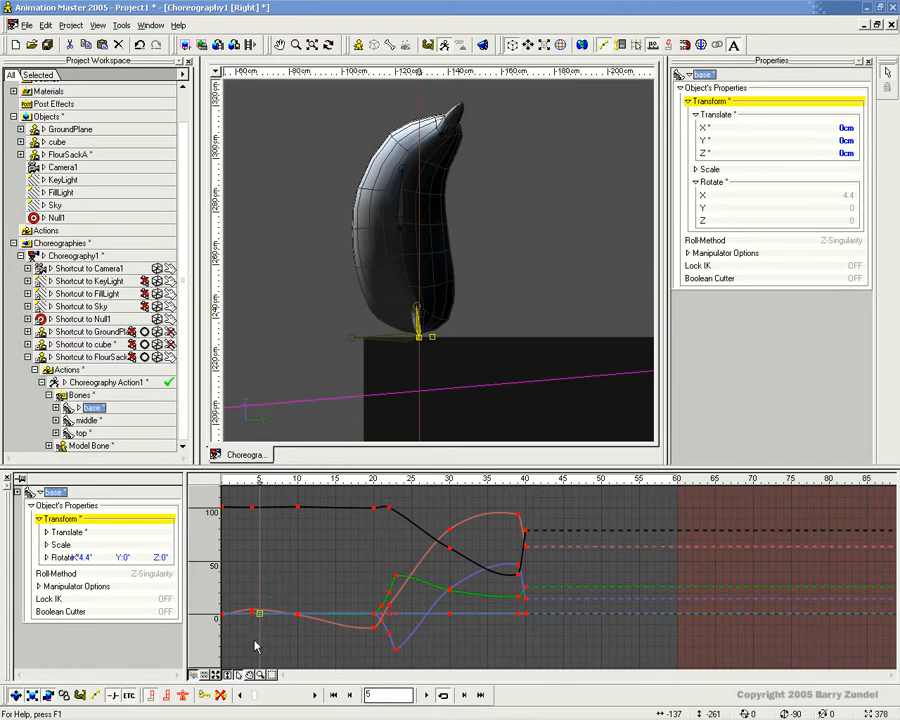
key(Delete)
Shift the top bone's keyframes from frame 5 to frame 4
click(403, 222)
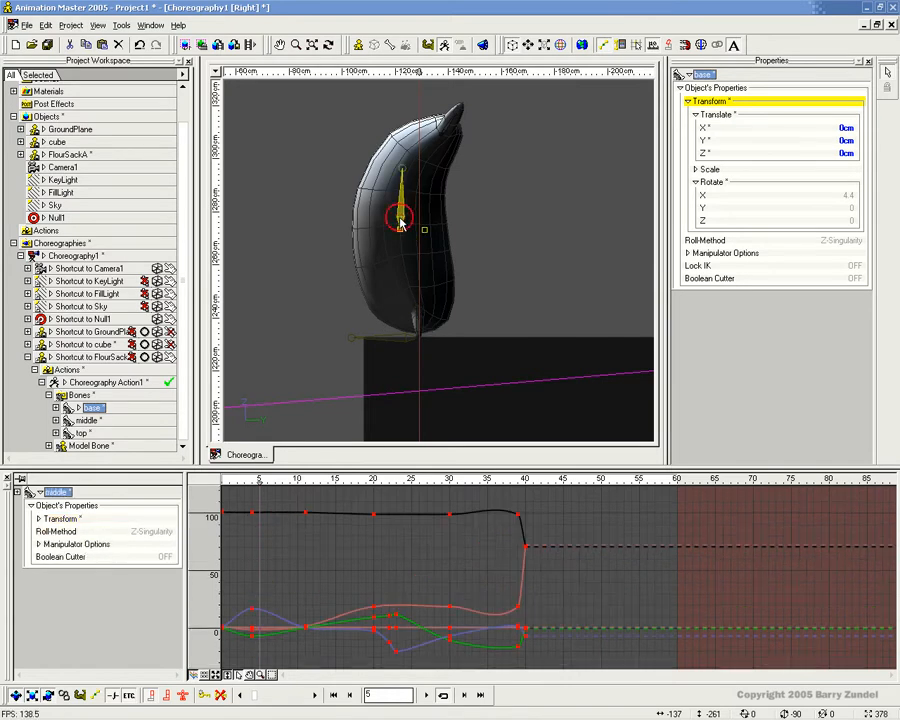
click(446, 138)
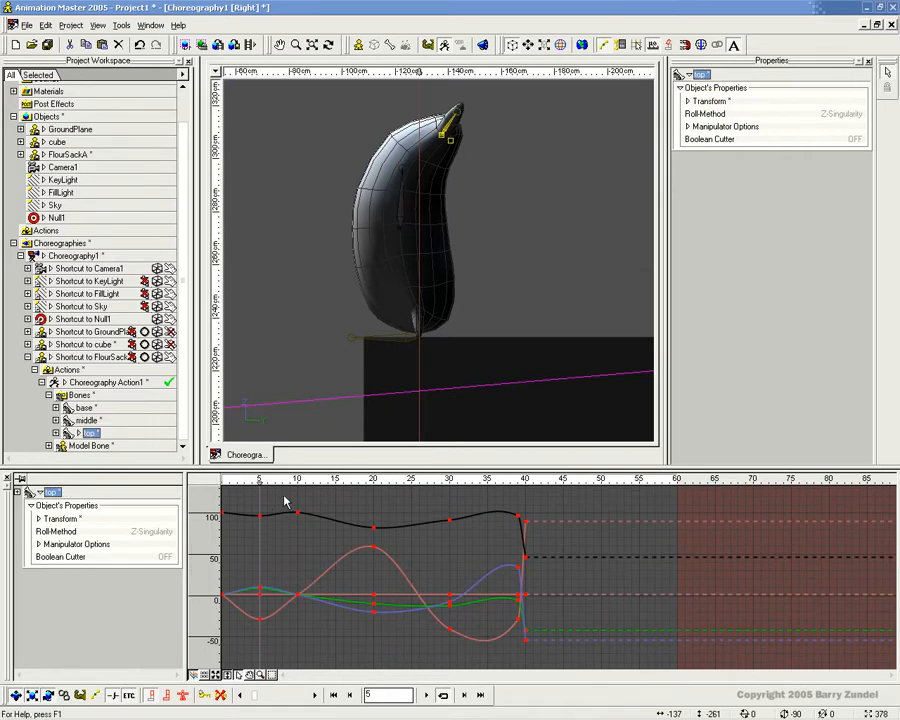
click(234, 690)
drag(268, 640, 260, 640)
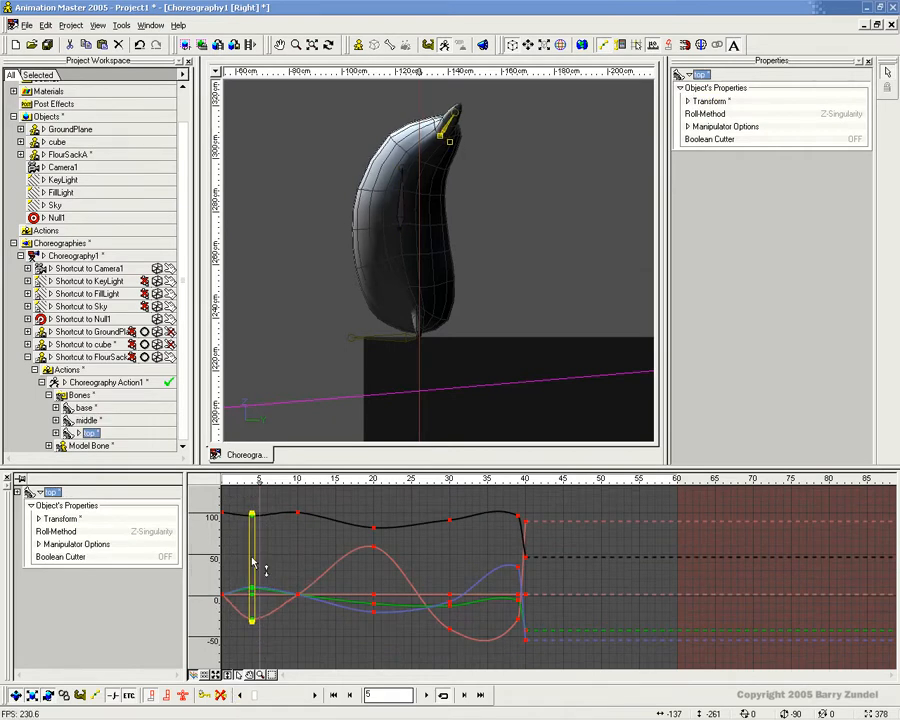
Copy the top bone's frame 4 keyframes to frame 6 to hold the pose
click(263, 497)
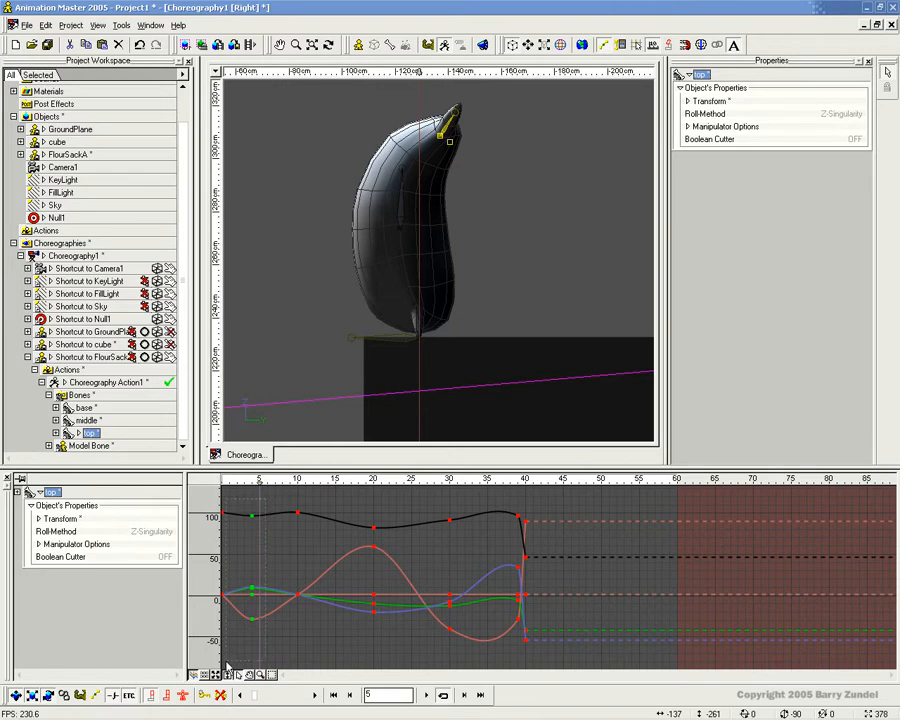
drag(236, 668, 240, 664)
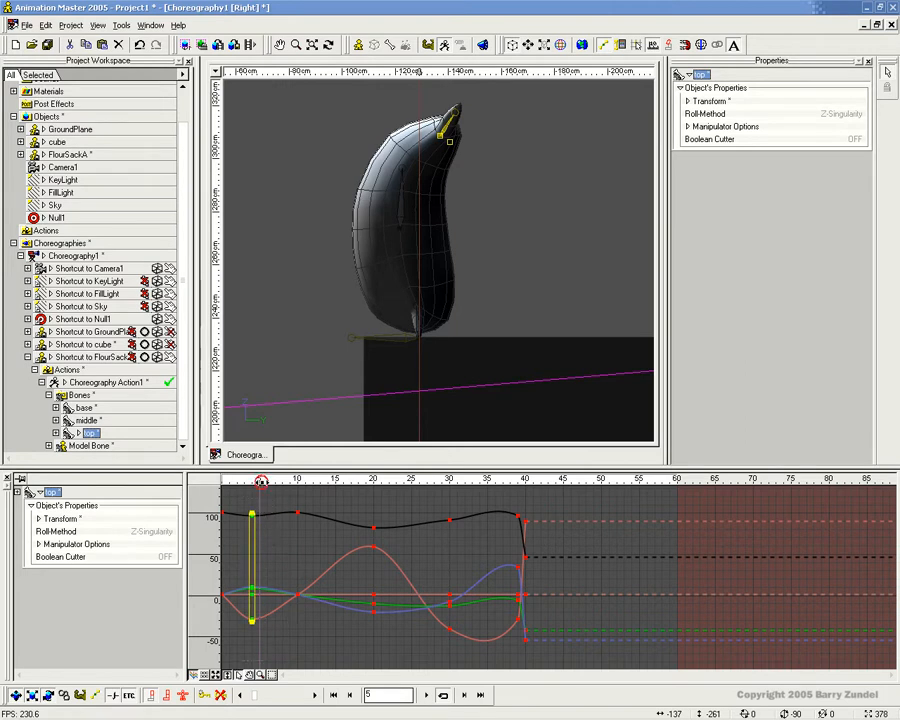
drag(260, 484, 271, 501)
key(ctrl+v)
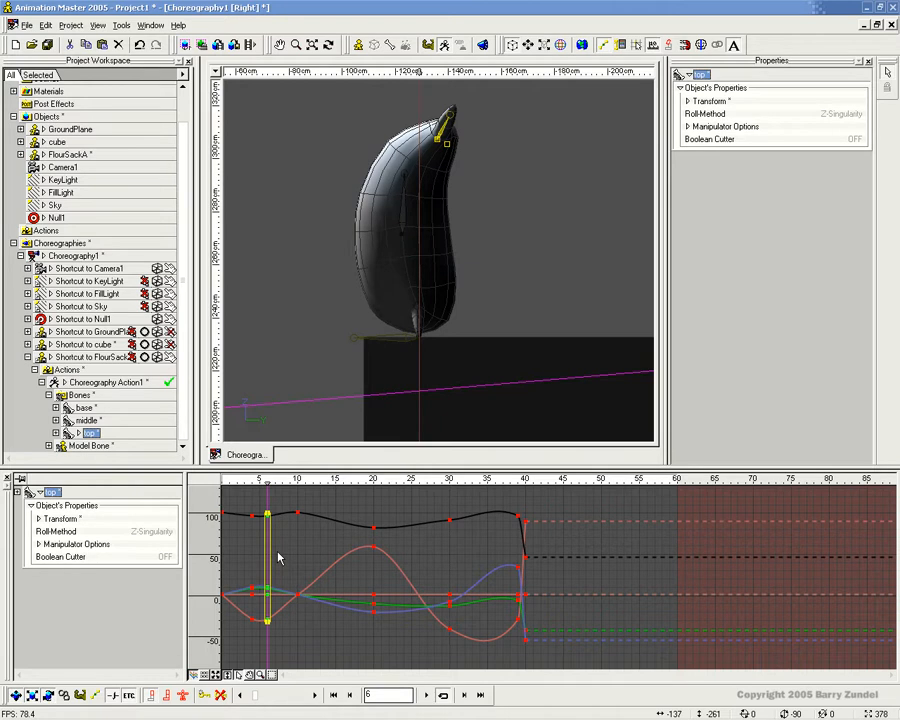
Copy the base bone's frame 4 keyframes to frame 6 to hold the pose
click(87, 408)
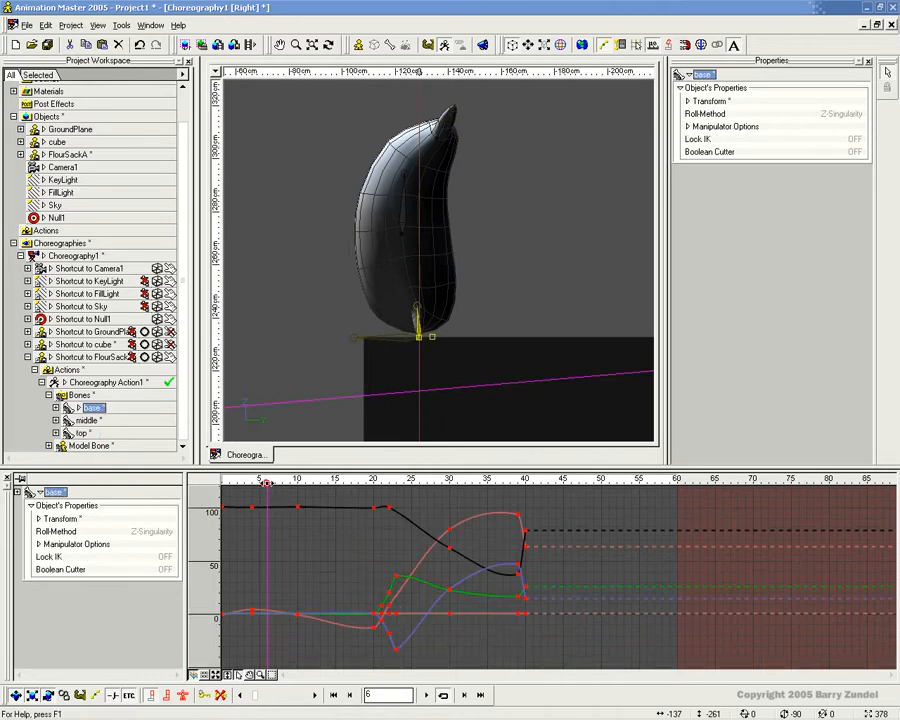
click(255, 483)
drag(243, 589, 267, 645)
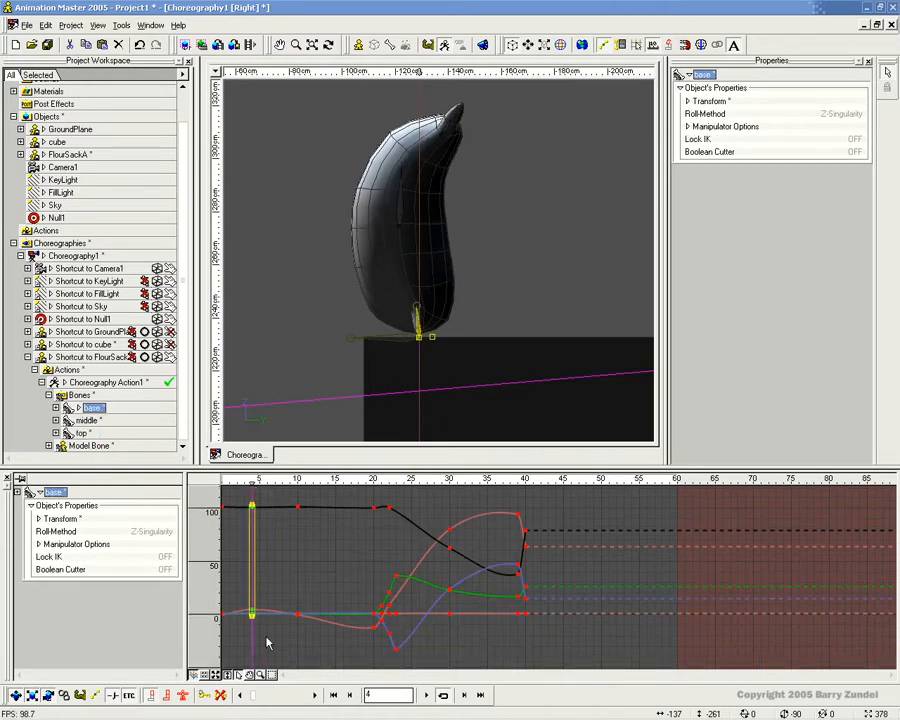
click(268, 483)
key(ctrl+v)
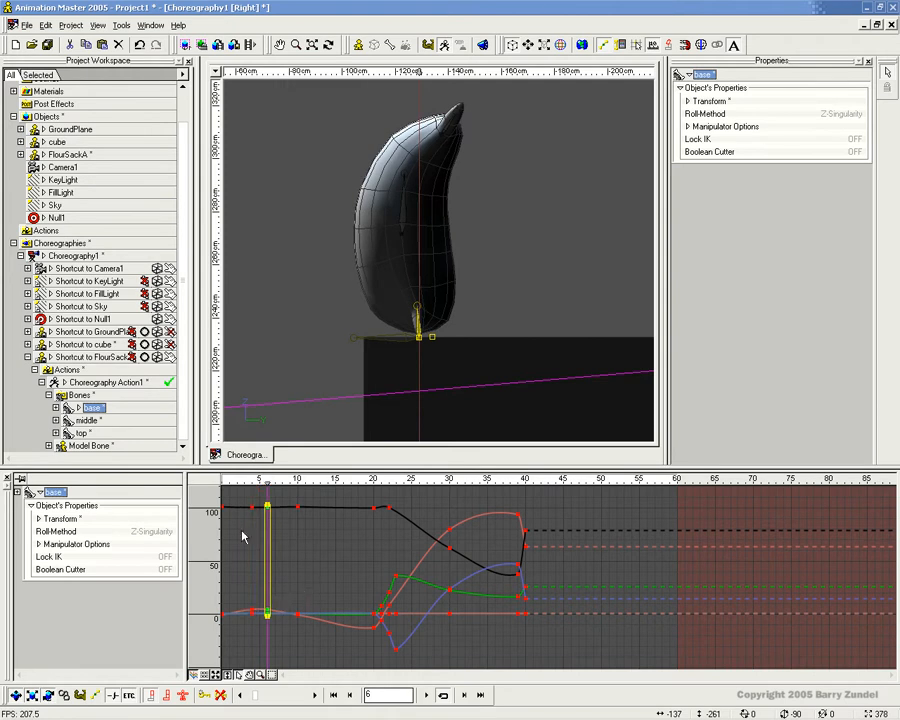
Copy the middle bone's frame 4 keyframes to frame 6 to hold its pose as well
click(92, 420)
click(253, 483)
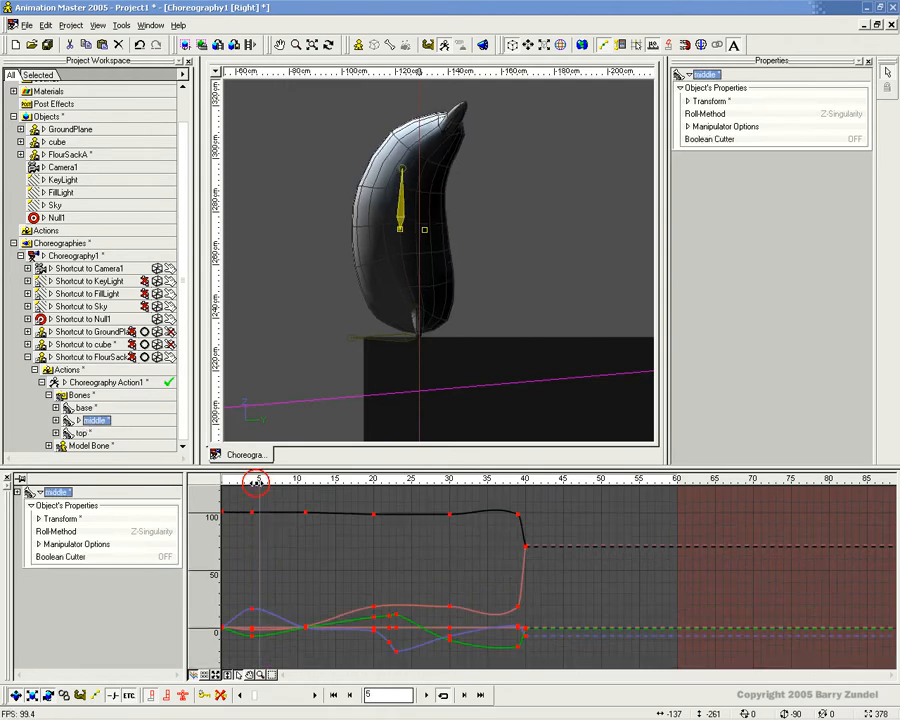
drag(247, 646, 246, 650)
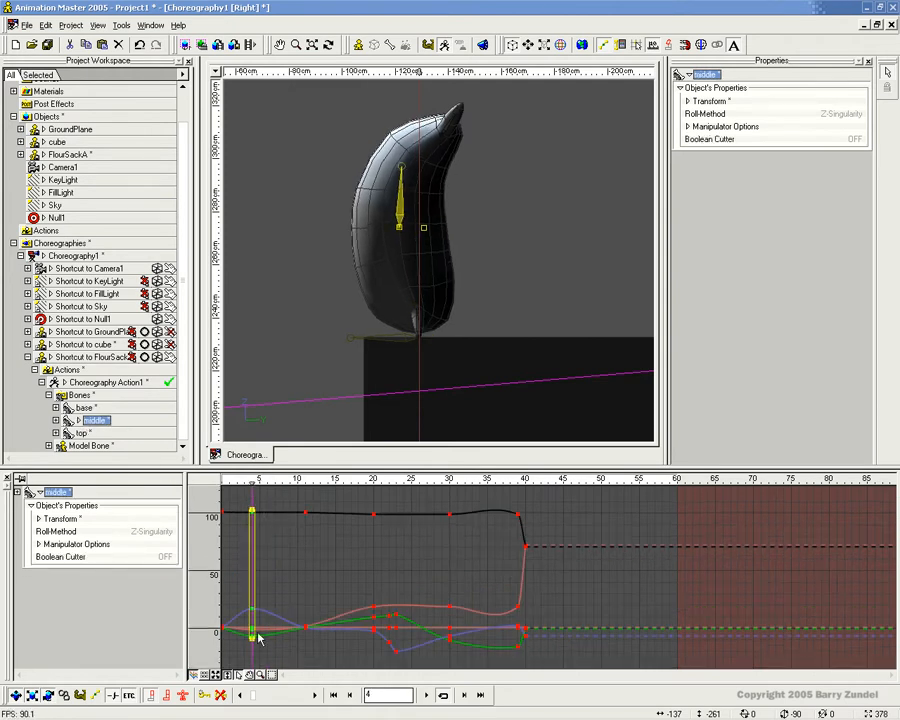
click(267, 483)
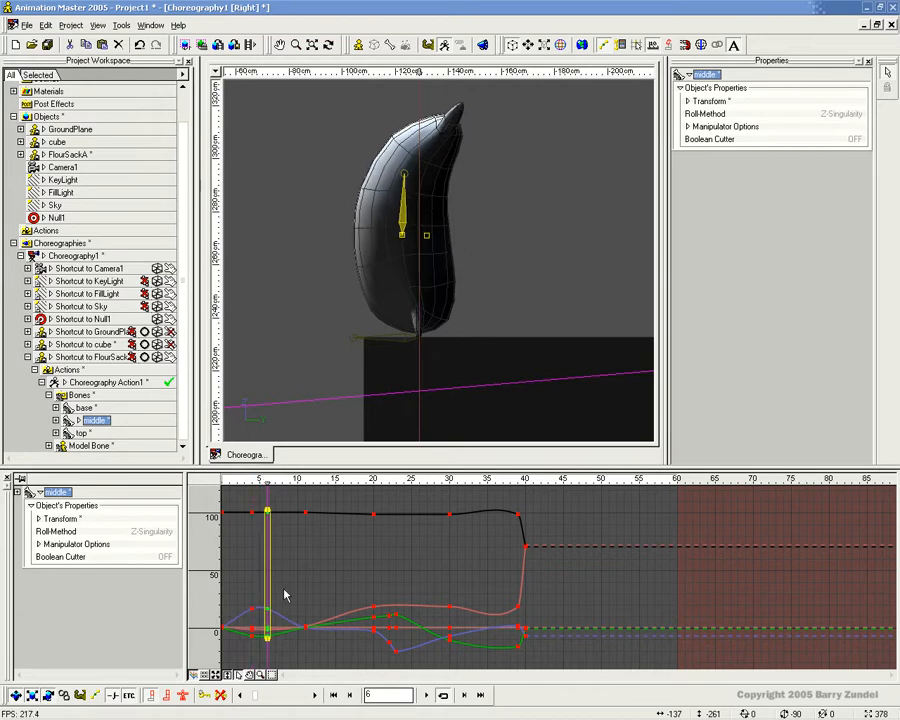
Widen the middle bone's hold by shifting its frame 4 keyframes to frame 3 and its frame 6 keyframes to frame 9
mouse_move(266, 483)
mouse_down()
mouse_move(231, 482)
mouse_move(391, 484)
mouse_move(343, 496)
mouse_move(220, 500)
mouse_move(381, 496)
mouse_move(362, 508)
mouse_move(236, 516)
mouse_move(268, 516)
mouse_up()
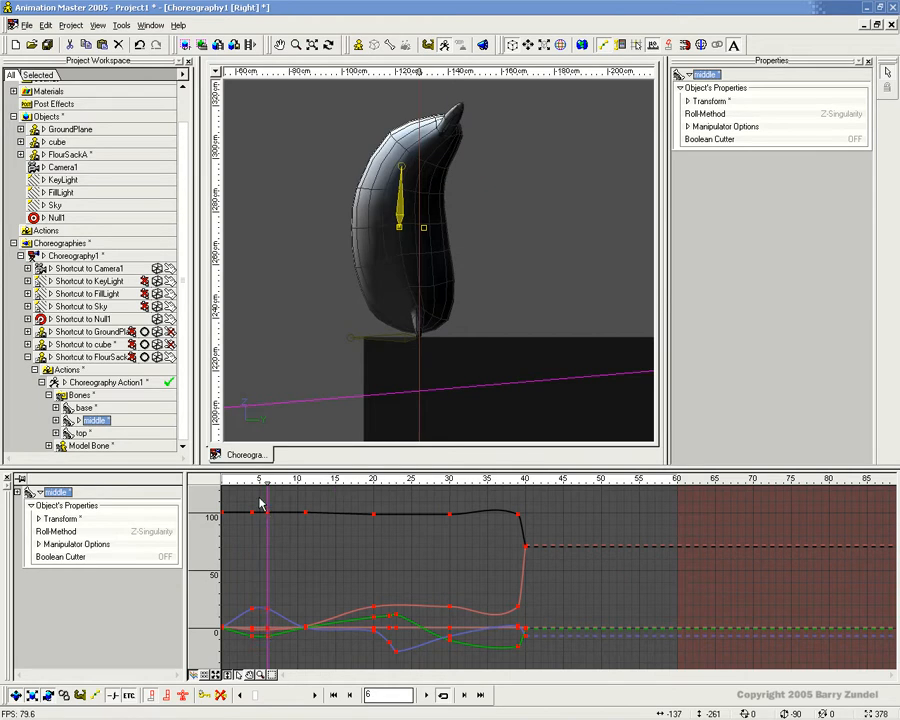
drag(284, 655, 282, 655)
key(Right)
drag(258, 500, 246, 656)
key(Left)
mouse_move(267, 485)
mouse_down()
mouse_move(221, 485)
mouse_move(445, 486)
mouse_move(232, 509)
mouse_move(473, 512)
mouse_move(246, 515)
mouse_move(262, 492)
mouse_move(275, 500)
mouse_up()
drag(298, 620, 286, 661)
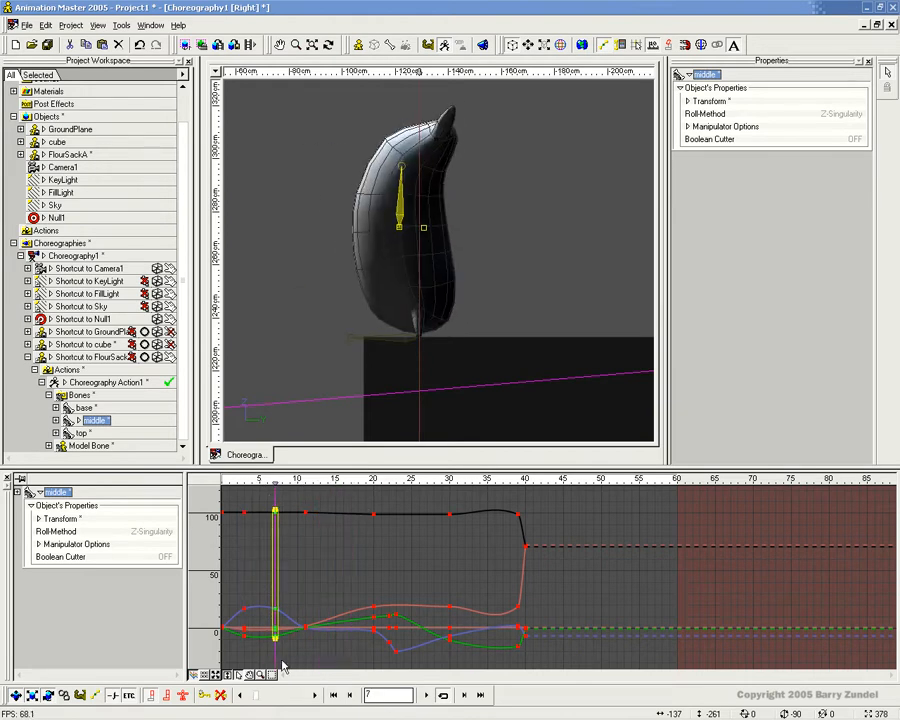
key(Right)
key(Right)
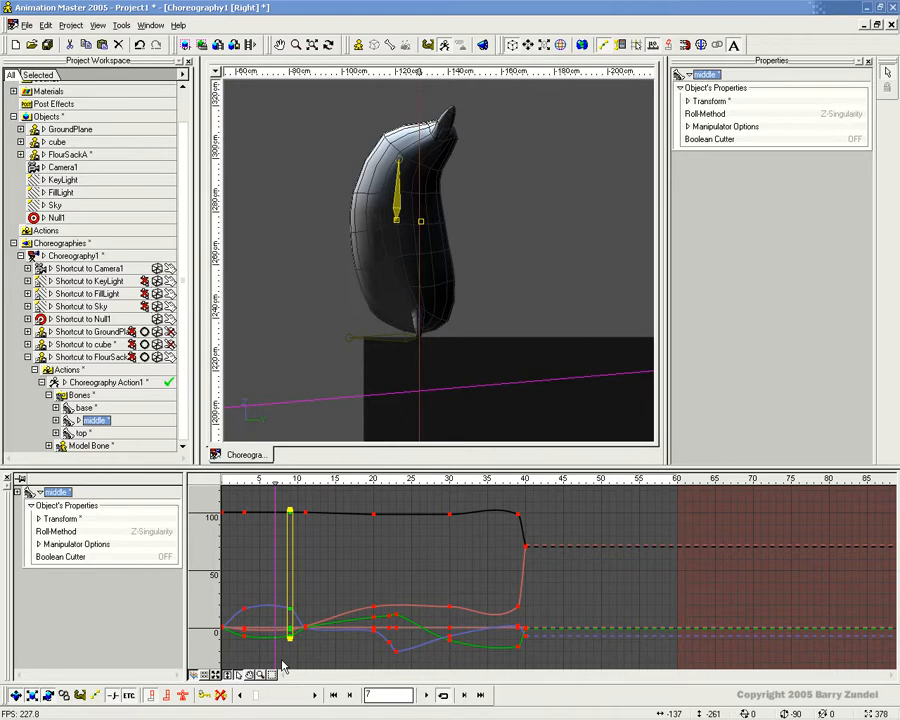
Shift the base bone's frame 4 keyframes to frame 2 and its frame 6 keyframes to frame 8
mouse_move(274, 482)
mouse_down()
mouse_move(243, 492)
mouse_move(346, 493)
mouse_move(243, 497)
mouse_up()
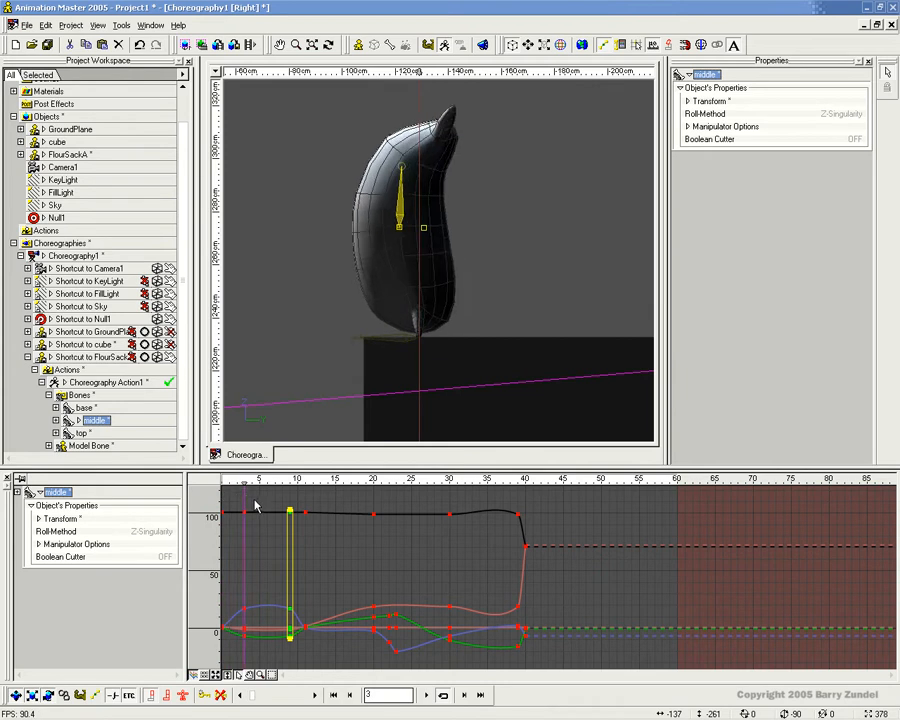
click(89, 409)
key(Left)
key(Left)
mouse_move(255, 510)
mouse_down()
mouse_move(276, 641)
mouse_move(262, 641)
mouse_up()
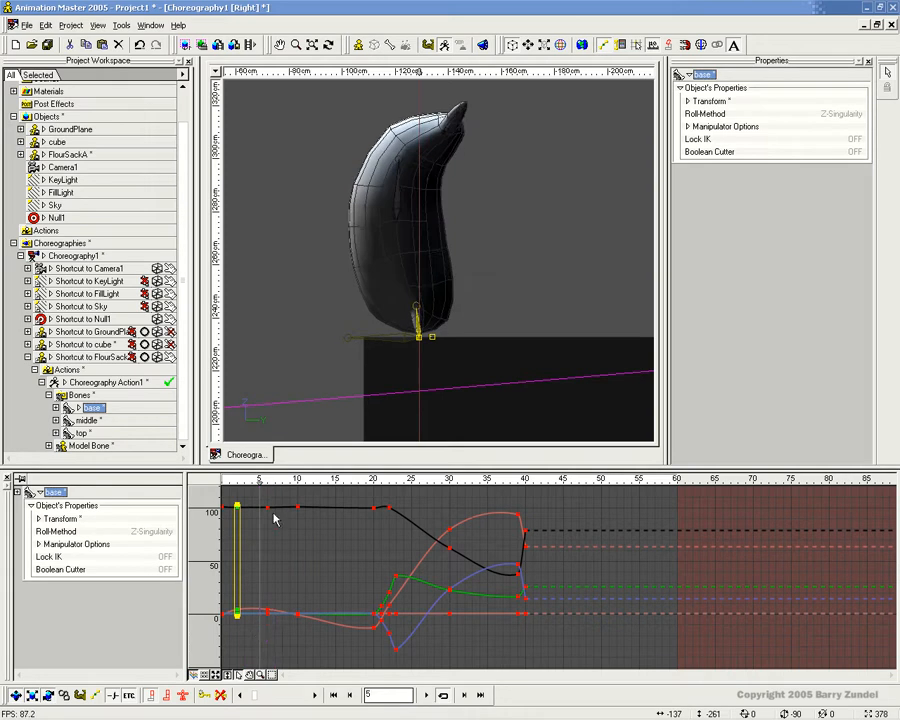
key(Right)
key(Right)
key(Right)
key(Right)
key(Right)
key(Right)
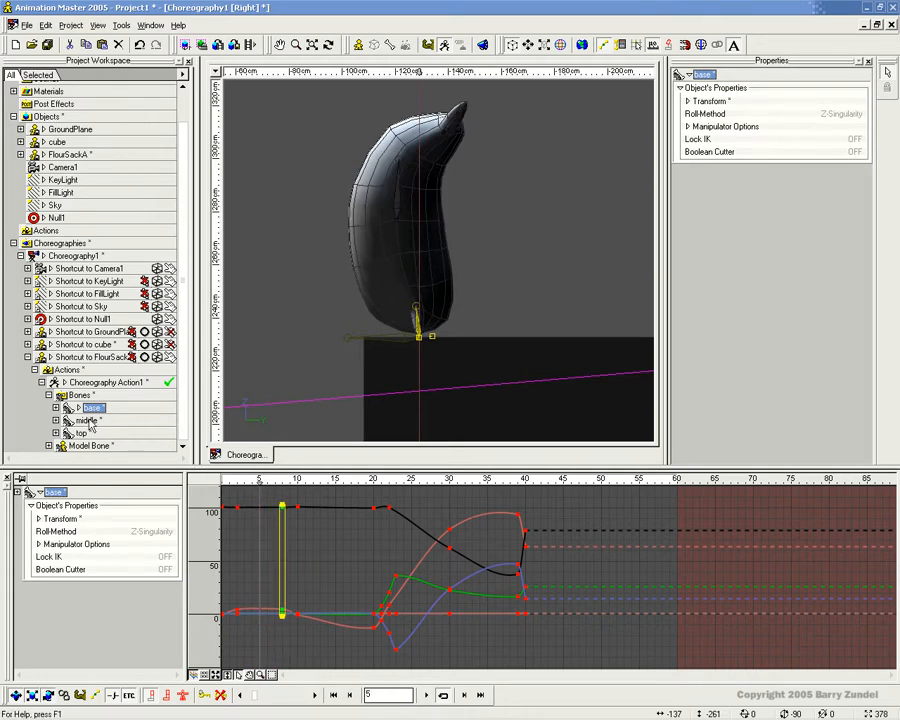
Compare the keyframe timing in the curves of the base, middle and top bones
click(92, 421)
click(86, 434)
click(87, 421)
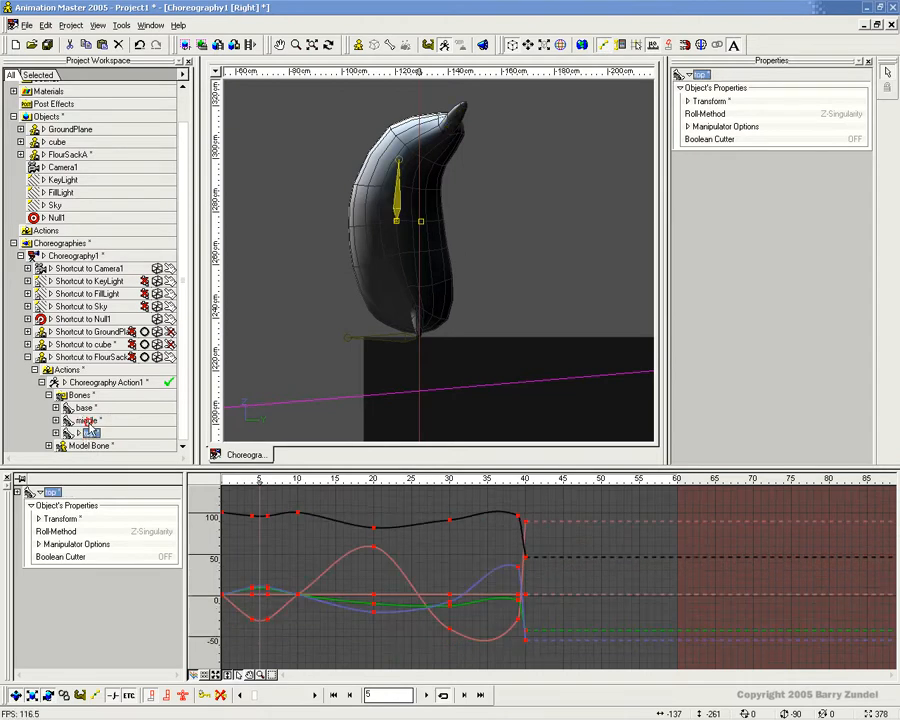
click(88, 409)
click(88, 421)
click(87, 433)
click(88, 421)
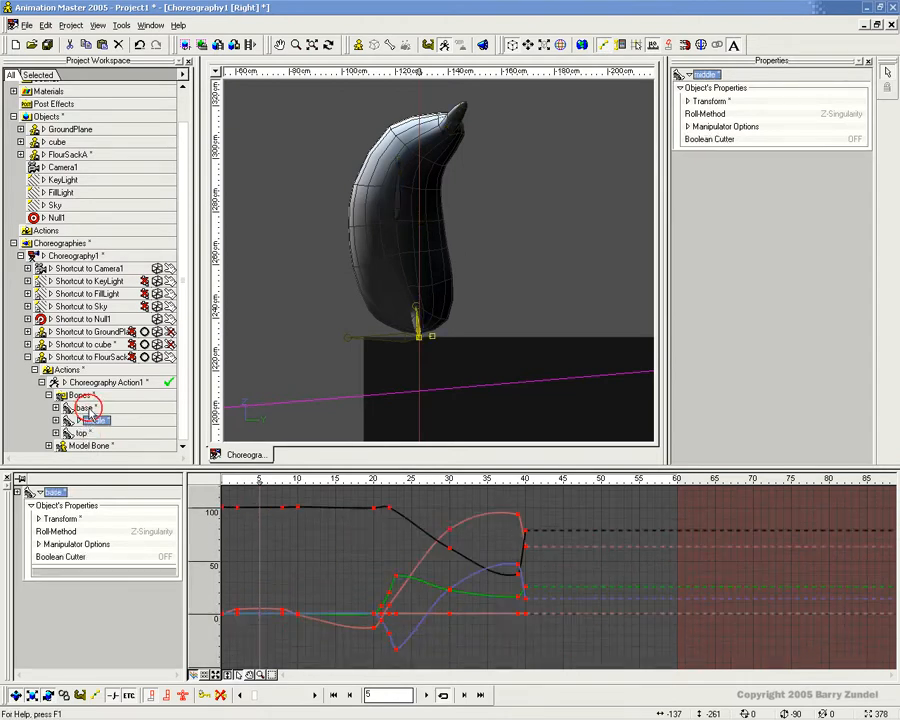
click(88, 409)
click(89, 421)
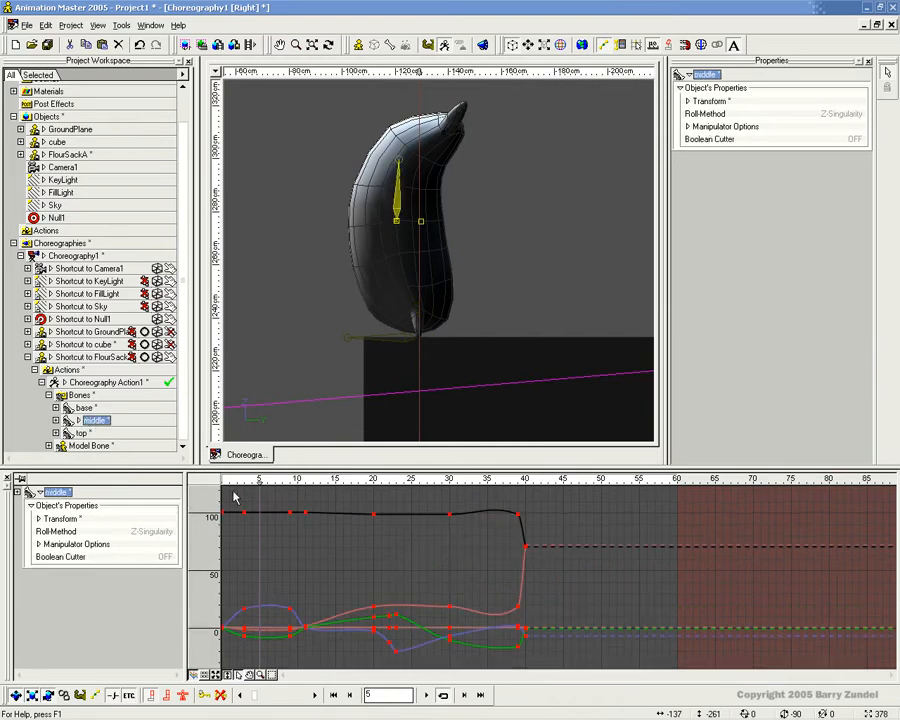
click(297, 630)
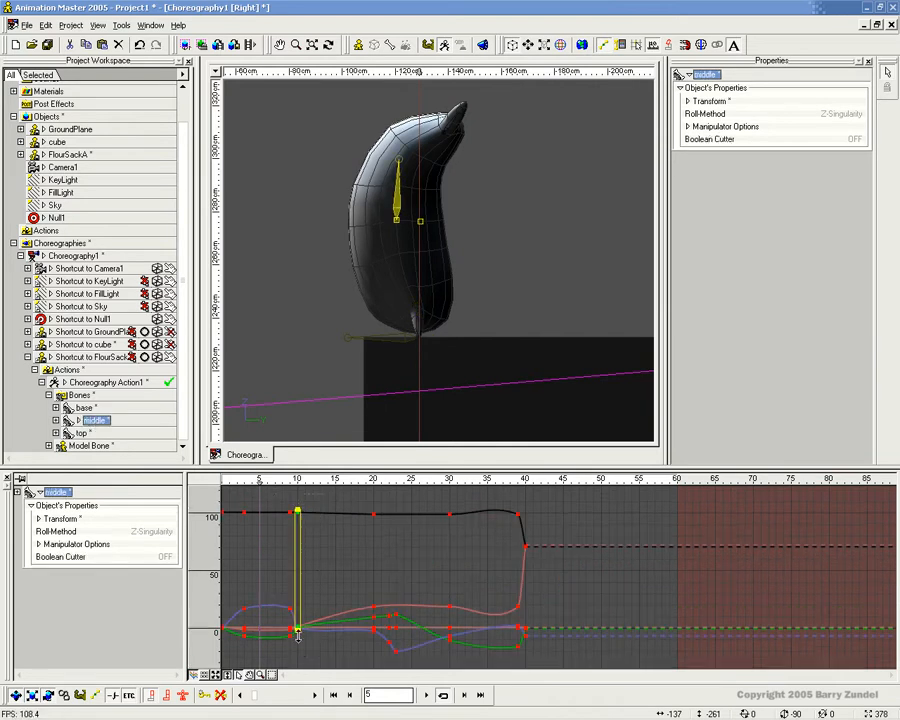
drag(274, 497, 292, 659)
key(Left)
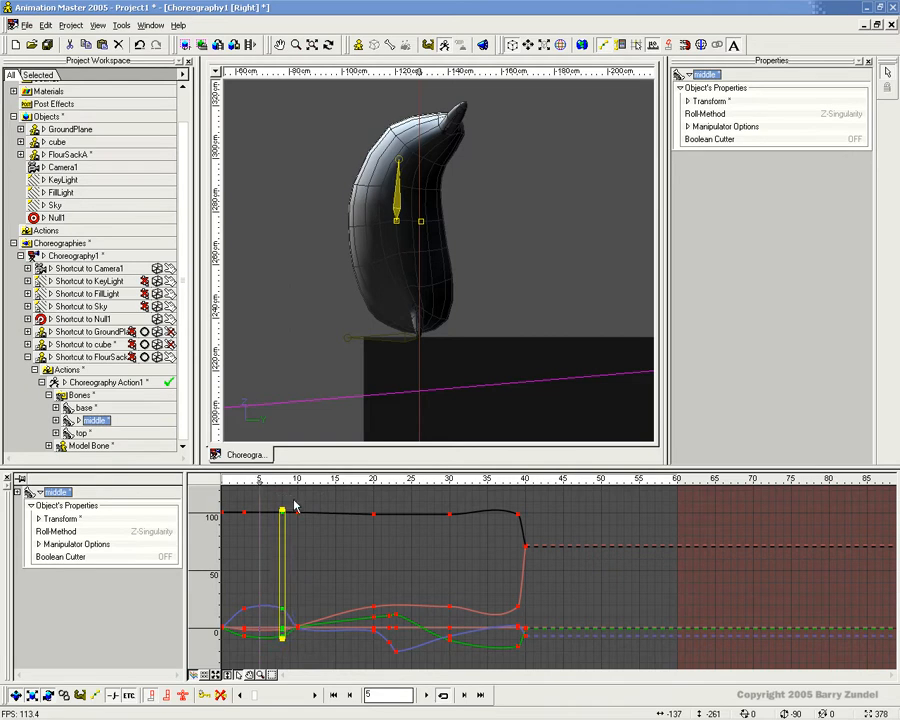
drag(290, 505, 318, 649)
key(Right)
drag(290, 499, 283, 669)
drag(293, 523, 275, 643)
mouse_move(277, 487)
mouse_down()
mouse_move(465, 481)
mouse_move(222, 482)
mouse_up()
Shift the top bone's frame 4 keyframes to frame 2 and its frame 6 keyframes to frame 8
click(88, 433)
drag(249, 627, 246, 639)
key(Left)
key(Left)
drag(253, 498, 284, 636)
key(Right)
key(Right)
Shift the middle bone's frame 11 keyframes to frame 10 and its frame 9 keyframes to frame 8
drag(246, 479, 297, 481)
click(94, 420)
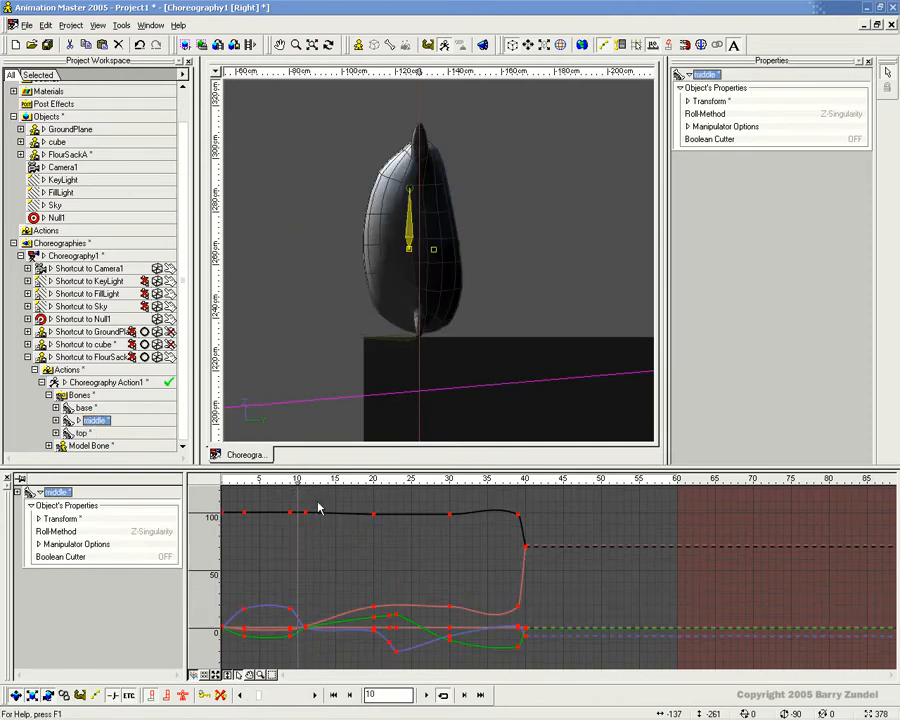
drag(306, 621, 296, 630)
drag(295, 487, 285, 514)
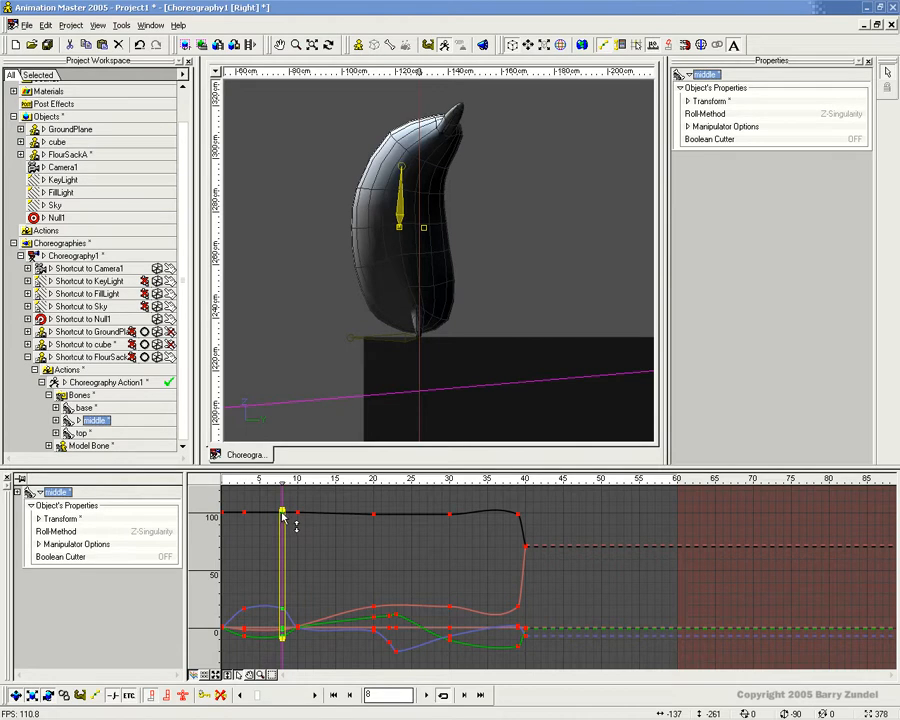
Rotate the top bone further forward at frame 2, to about -62° in X
drag(277, 487, 237, 484)
click(83, 432)
drag(462, 110, 480, 124)
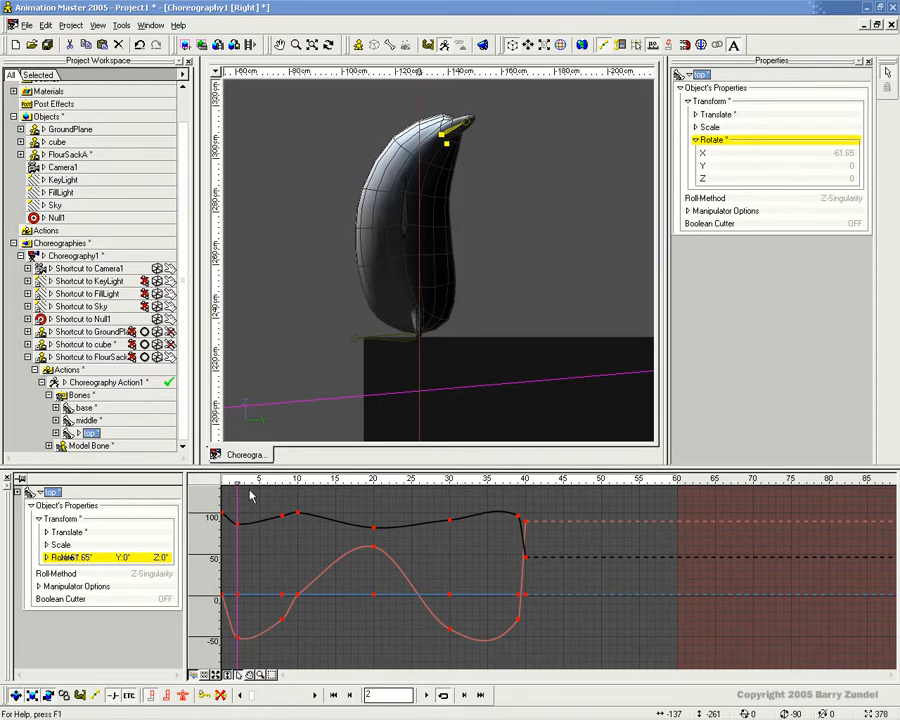
Copy the top bone's frame 2 rotation keyframes to frame 8
drag(226, 611, 225, 652)
mouse_move(272, 482)
mouse_down()
mouse_move(485, 486)
mouse_move(286, 486)
mouse_move(316, 497)
mouse_move(470, 496)
mouse_move(211, 517)
mouse_up()
key(ctrl+v)
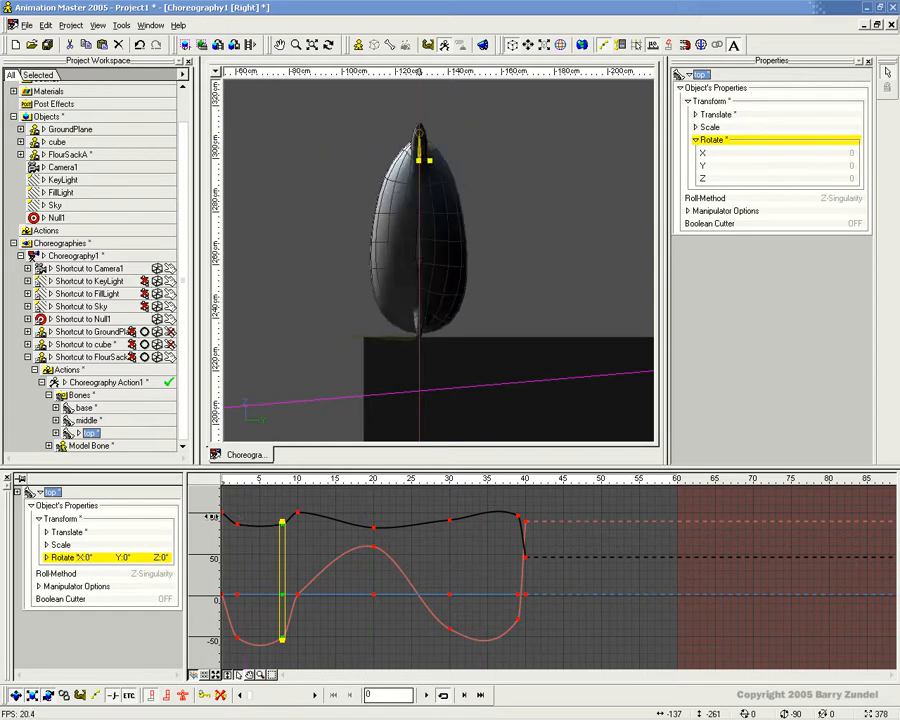
Preview the whole jump from frame 0 and set a keyframe for the top bone at frame 60
scroll(328, 309, down, 10)
mouse_move(327, 323)
middle_down()
mouse_move(420, 266)
mouse_move(412, 283)
middle_up()
scroll(410, 276, down, 3)
mouse_move(224, 479)
mouse_down()
mouse_move(578, 479)
mouse_move(456, 480)
mouse_move(578, 481)
mouse_move(528, 484)
mouse_move(527, 503)
mouse_move(677, 499)
mouse_up()
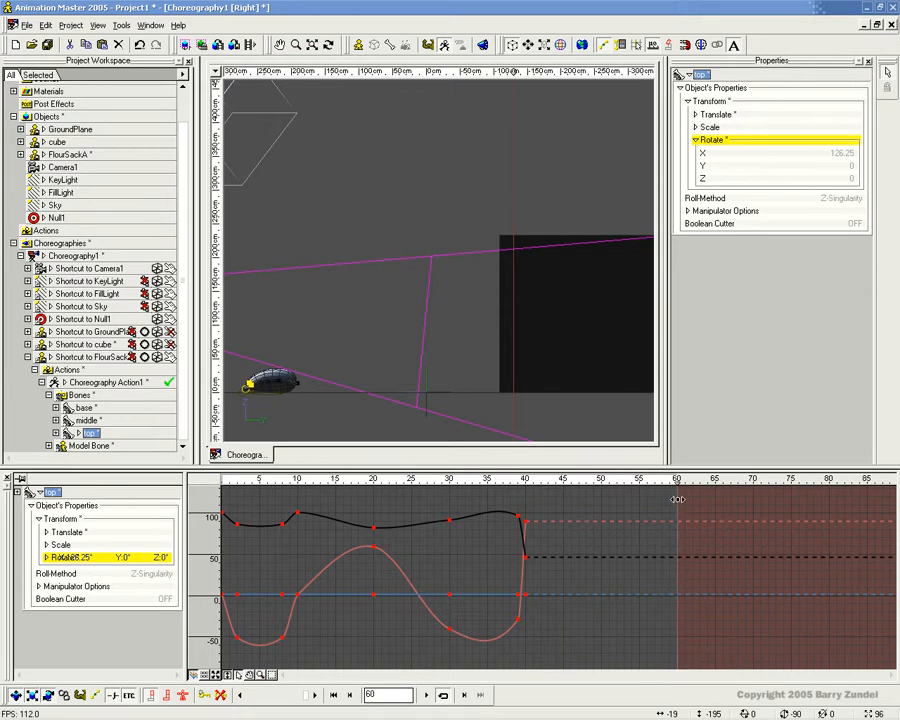
click(205, 695)
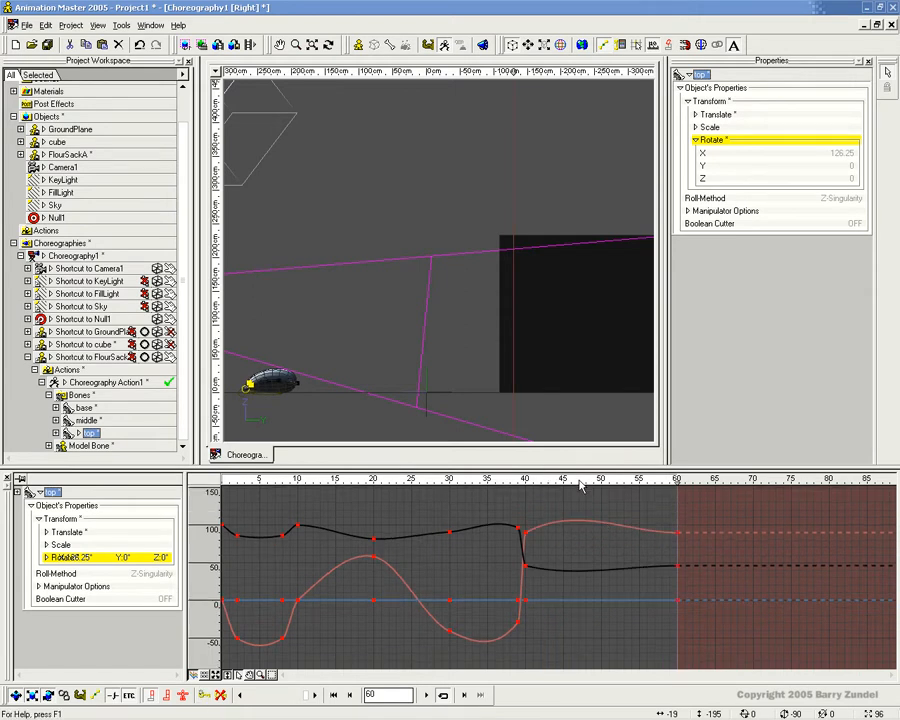
Copy the top bone's frame 60 rotation keyframes to frame 41
mouse_move(664, 486)
mouse_down()
mouse_move(488, 486)
mouse_move(644, 486)
mouse_move(677, 491)
mouse_move(552, 494)
mouse_move(691, 498)
mouse_move(677, 500)
mouse_move(700, 647)
mouse_up()
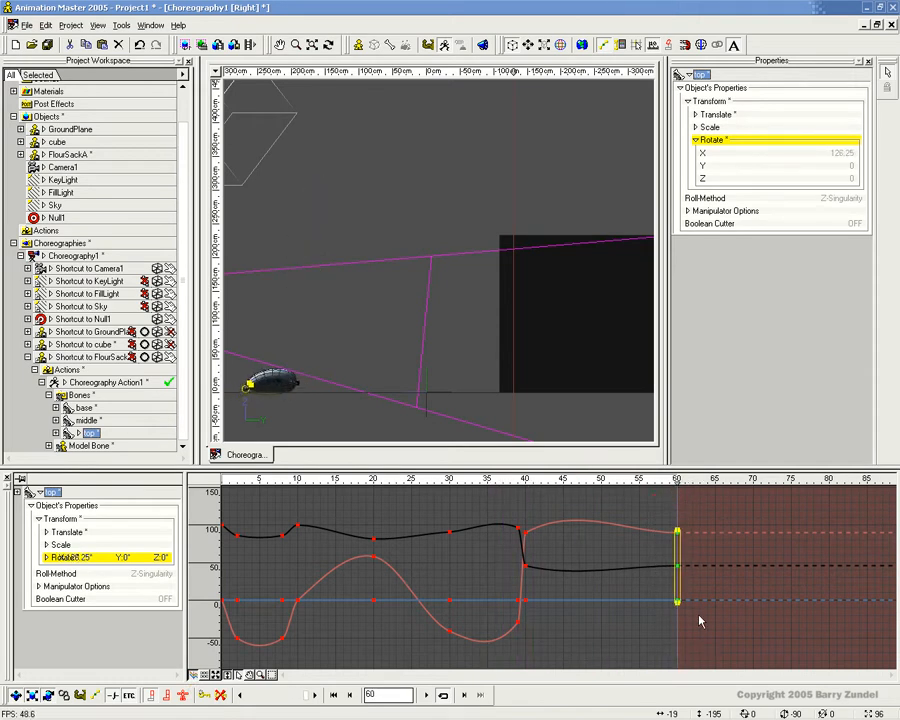
mouse_move(683, 497)
mouse_down()
mouse_move(525, 492)
mouse_move(533, 492)
mouse_up()
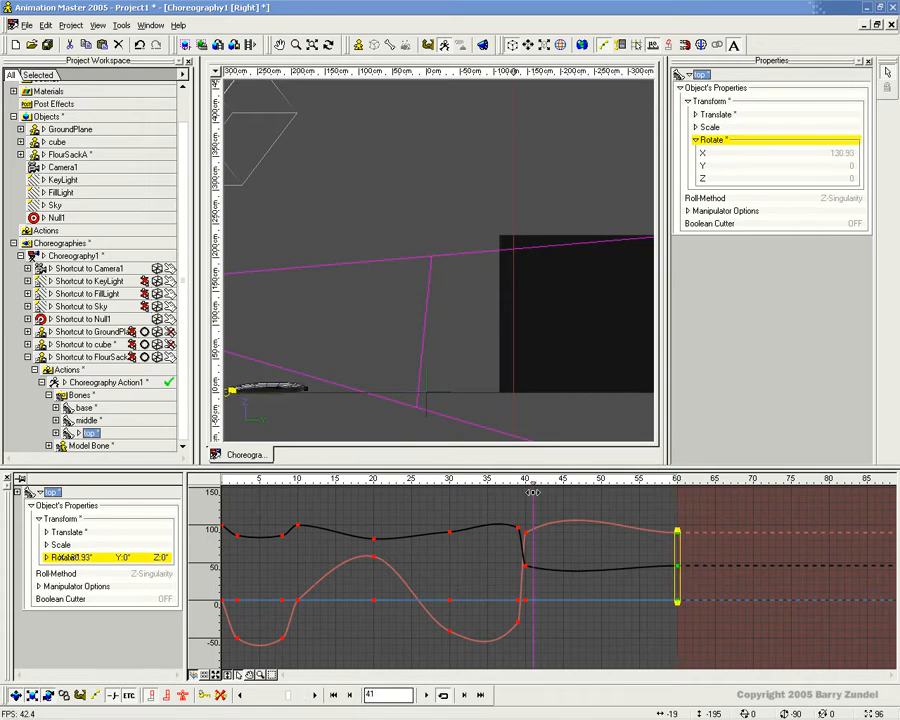
key(ctrl+v)
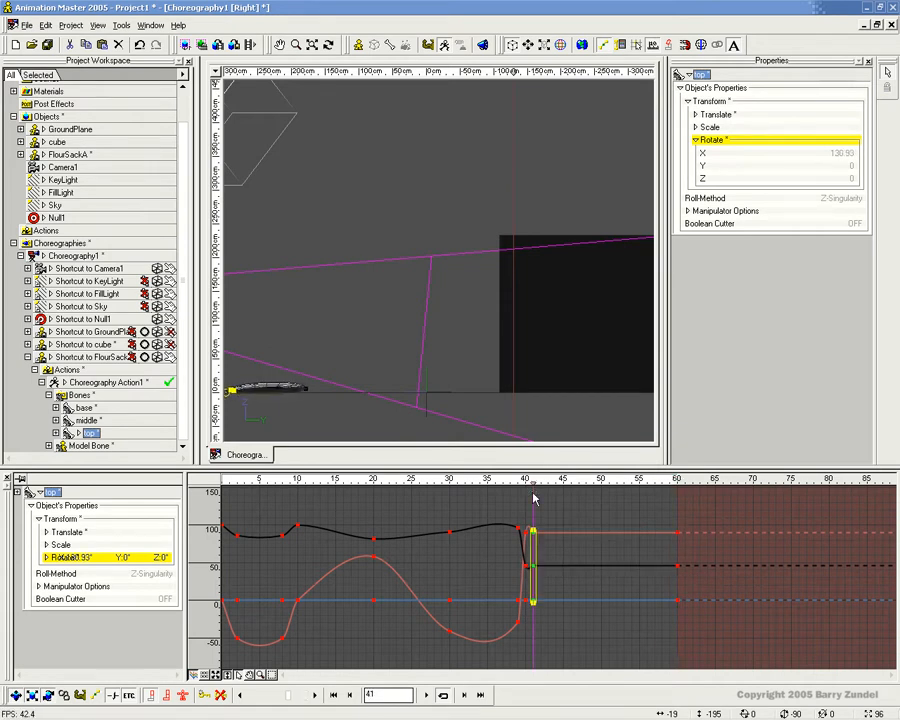
Copy all of the top bone's transform keyframes from frame 60 to frame 41
mouse_move(533, 483)
mouse_down()
mouse_move(488, 483)
mouse_move(697, 483)
mouse_move(527, 483)
mouse_move(677, 486)
mouse_up()
click(60, 520)
drag(698, 662, 705, 630)
mouse_move(677, 480)
mouse_down()
mouse_move(480, 480)
mouse_move(647, 489)
mouse_move(532, 492)
mouse_up()
key(ctrl+v)
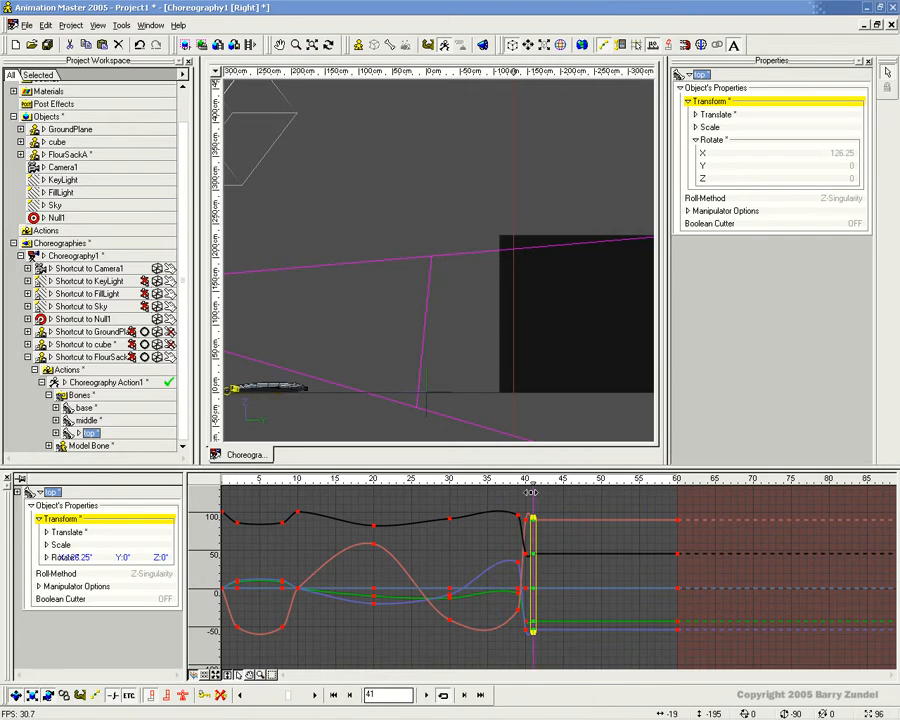
Check the top bone's translate, scale and rotate curves separately, then return to the full transform curves
click(558, 509)
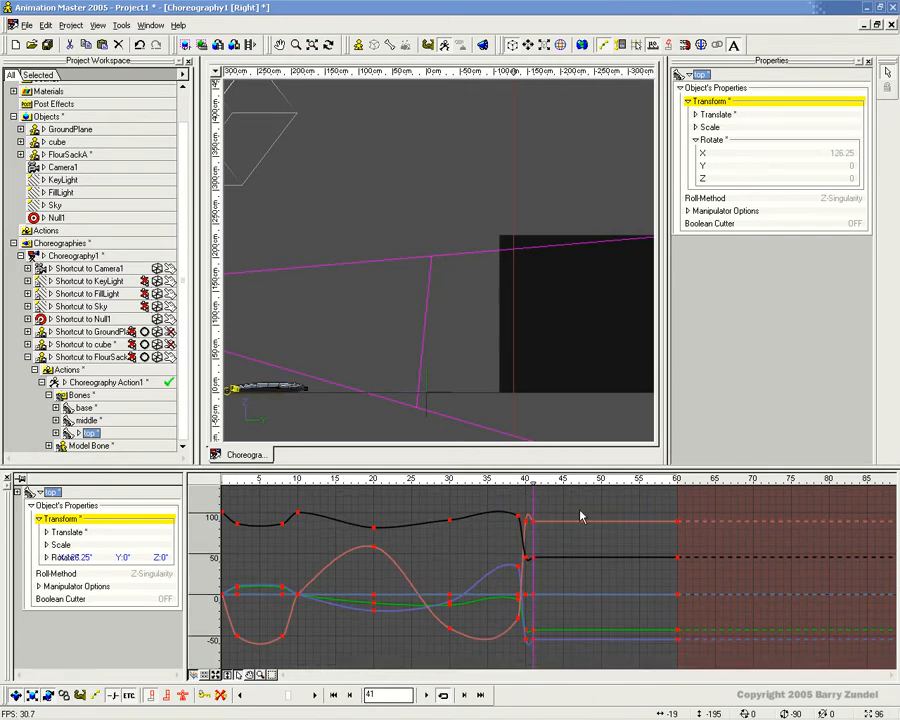
click(66, 534)
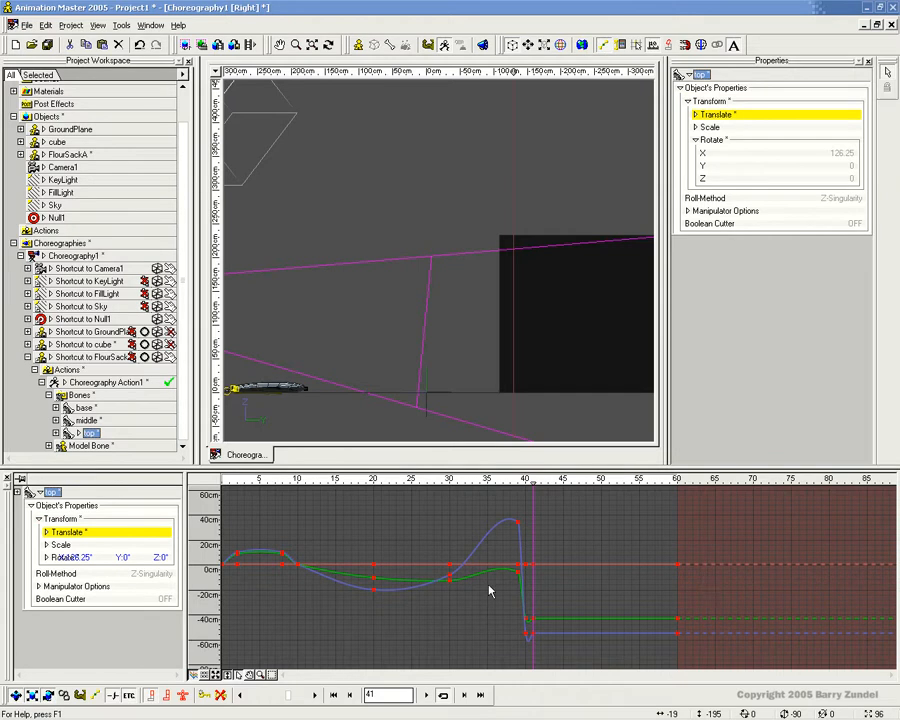
click(62, 545)
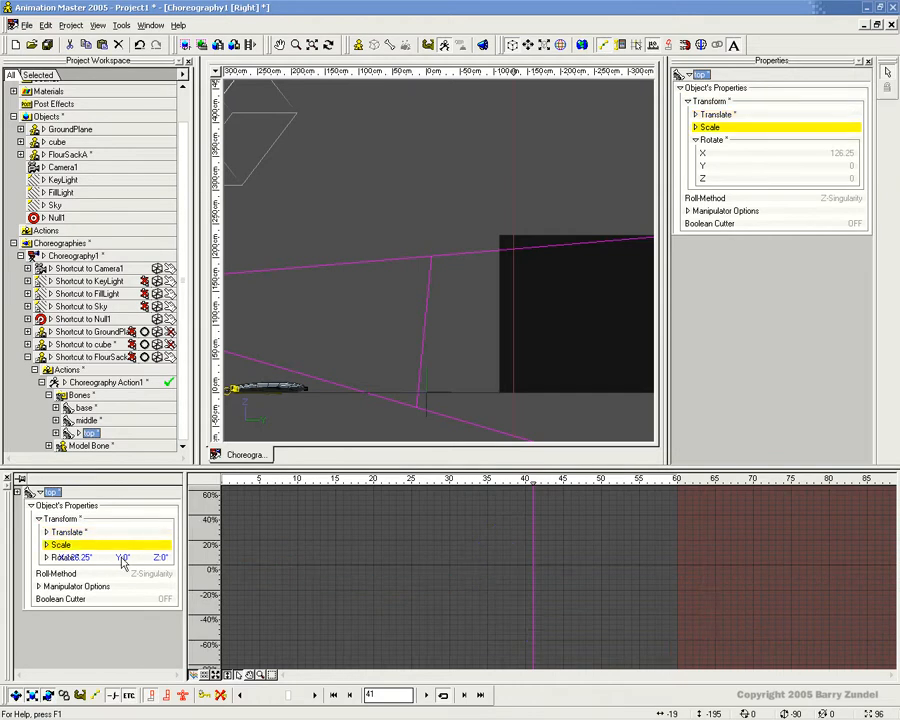
click(60, 557)
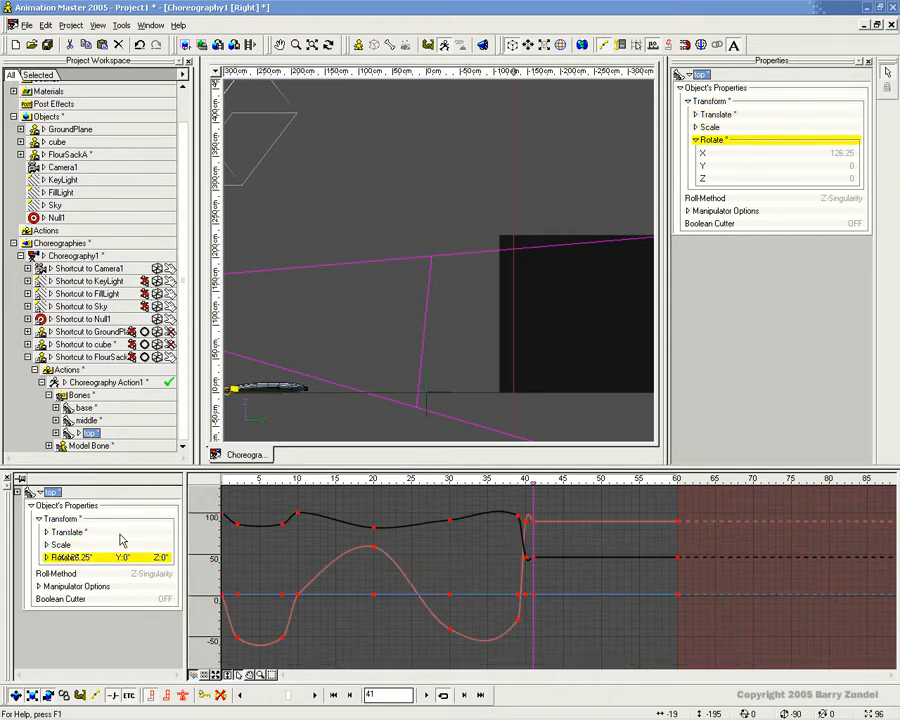
click(62, 519)
drag(528, 483, 531, 497)
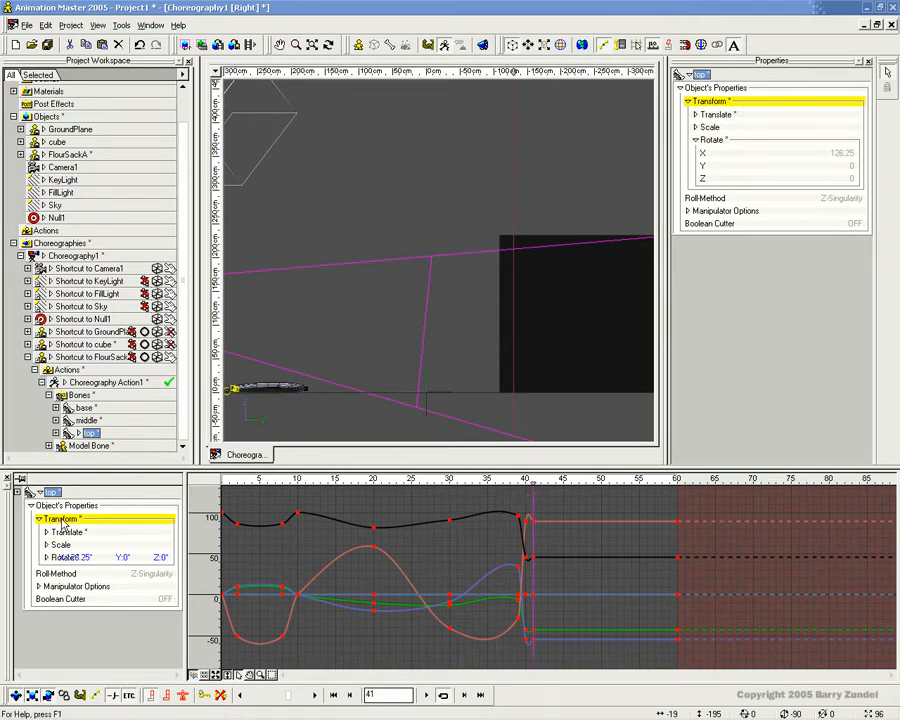
Keyframe the middle bone's full transform at frame 60 and copy those keyframes to frame 41
key(Up)
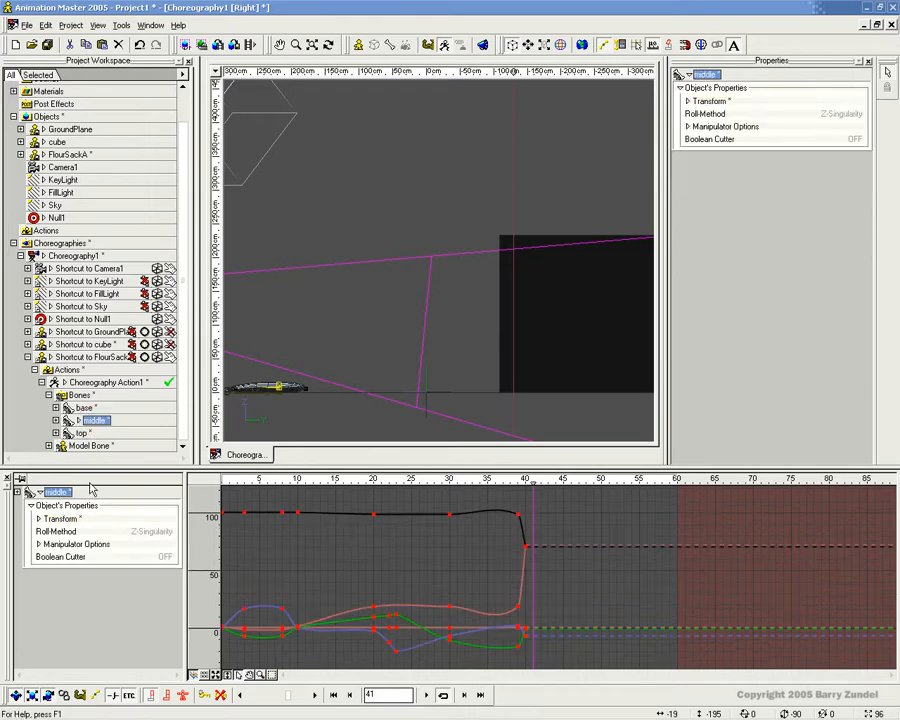
click(64, 519)
mouse_move(535, 482)
mouse_down()
mouse_move(682, 490)
mouse_move(522, 505)
mouse_move(677, 506)
mouse_move(655, 486)
mouse_move(525, 508)
mouse_move(534, 484)
mouse_move(677, 482)
mouse_up()
click(204, 695)
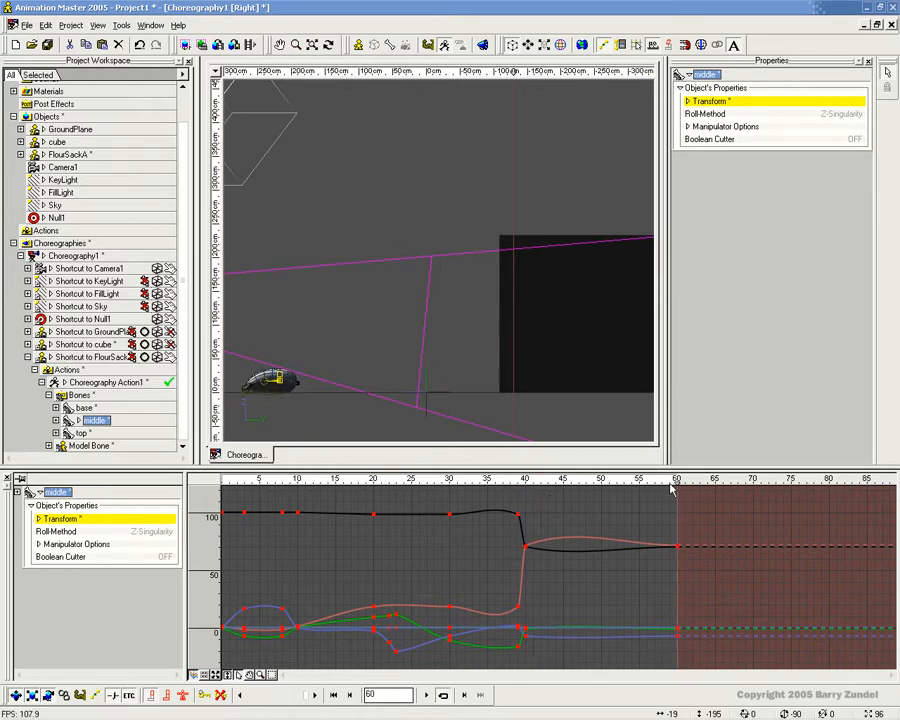
drag(697, 617, 668, 538)
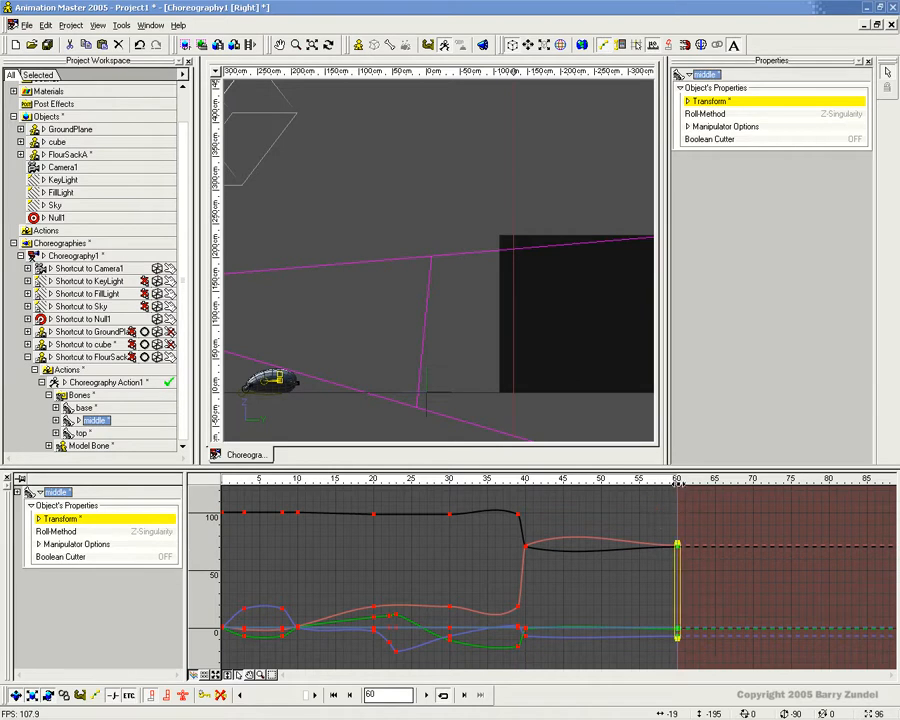
click(533, 484)
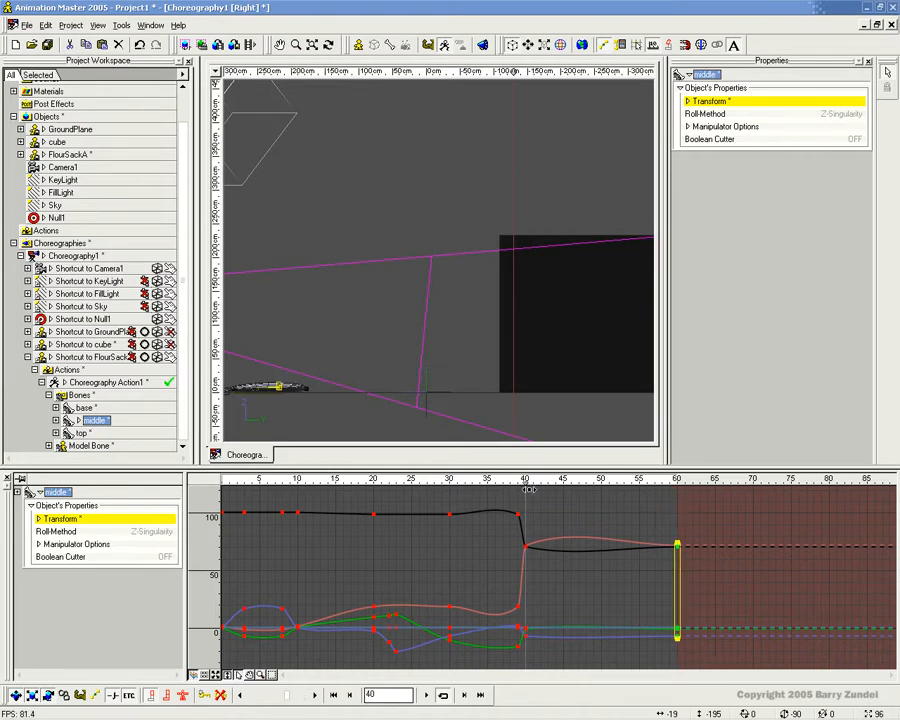
key(ctrl+v)
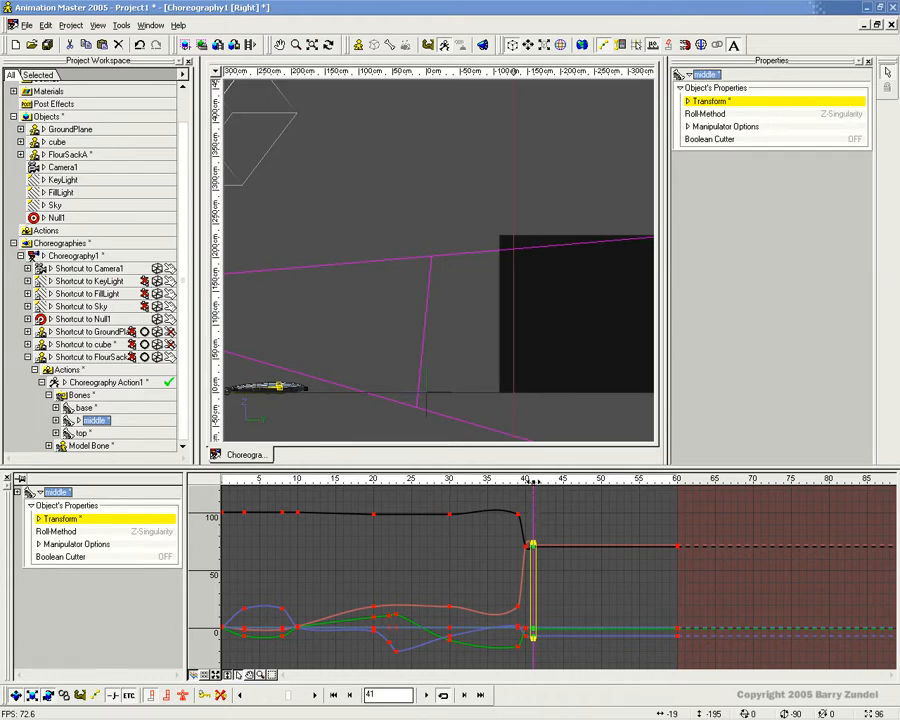
Keyframe the base bone at frame 60 and copy all of its frame 60 keyframes to frame 41
click(86, 409)
drag(533, 484, 677, 488)
click(205, 693)
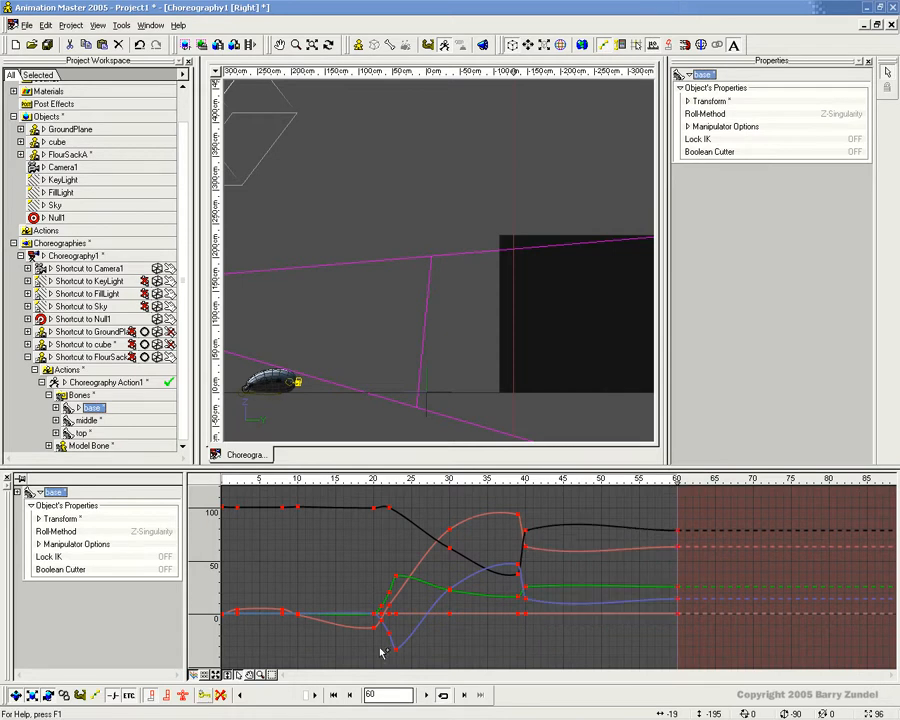
drag(699, 640, 665, 515)
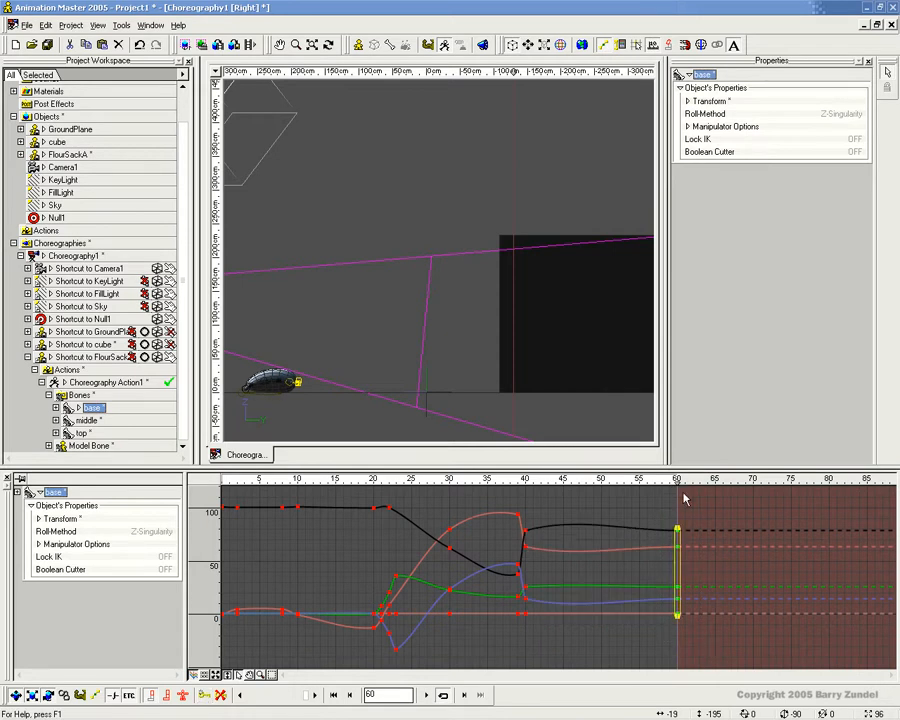
click(521, 497)
click(526, 497)
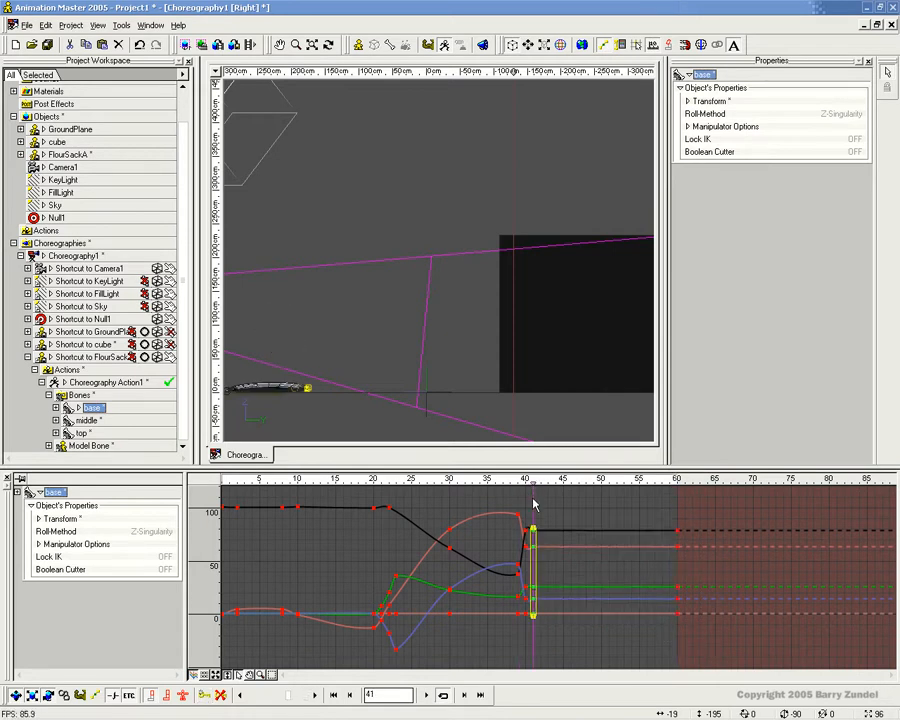
mouse_move(535, 490)
mouse_down()
mouse_move(464, 477)
mouse_move(536, 495)
mouse_move(722, 500)
mouse_move(476, 500)
mouse_move(394, 524)
mouse_move(498, 536)
mouse_move(643, 510)
mouse_move(470, 510)
mouse_move(653, 511)
mouse_move(295, 526)
mouse_move(568, 544)
mouse_move(467, 556)
mouse_move(525, 556)
mouse_move(424, 554)
mouse_move(600, 557)
mouse_move(352, 563)
mouse_move(607, 561)
mouse_move(522, 566)
mouse_move(545, 577)
mouse_up()
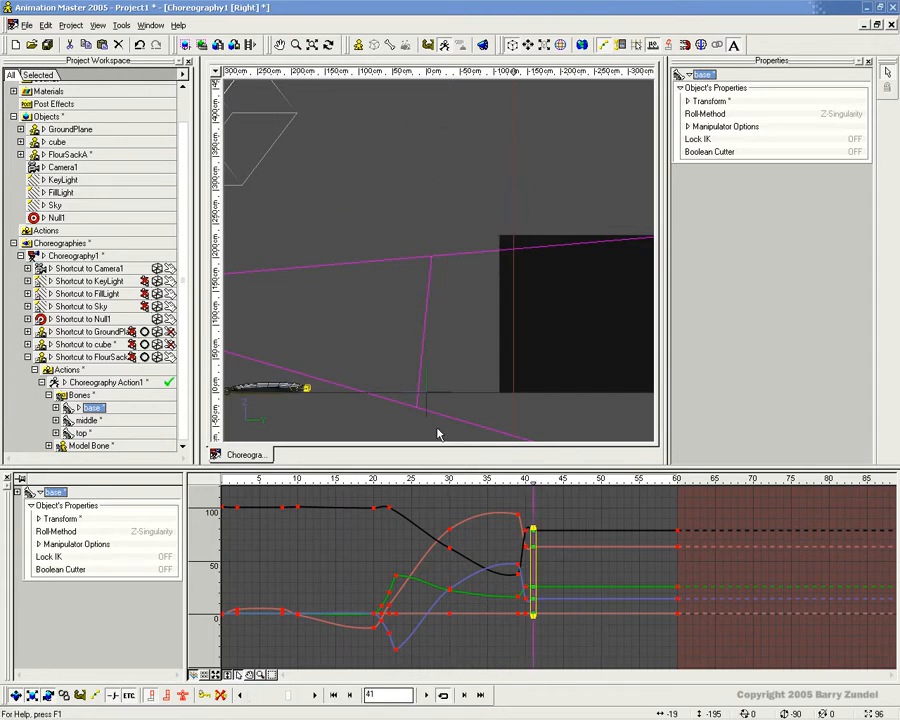
Move the choreography camera to about X 279 cm, Z 411 cm and aim it at the flour sack, about -153° in Y
key(5)
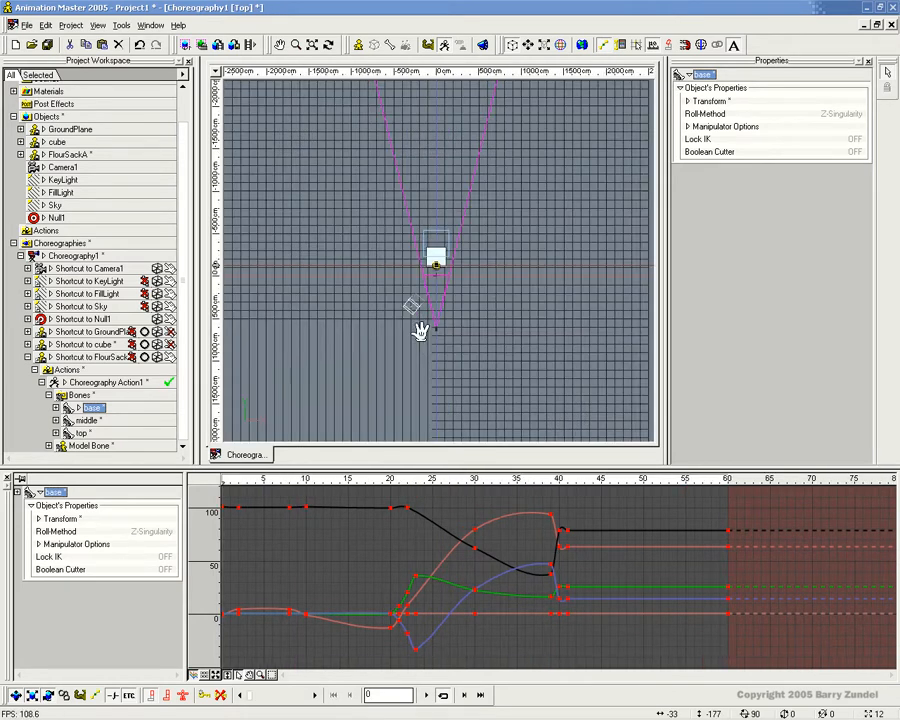
scroll(420, 331, up, 5)
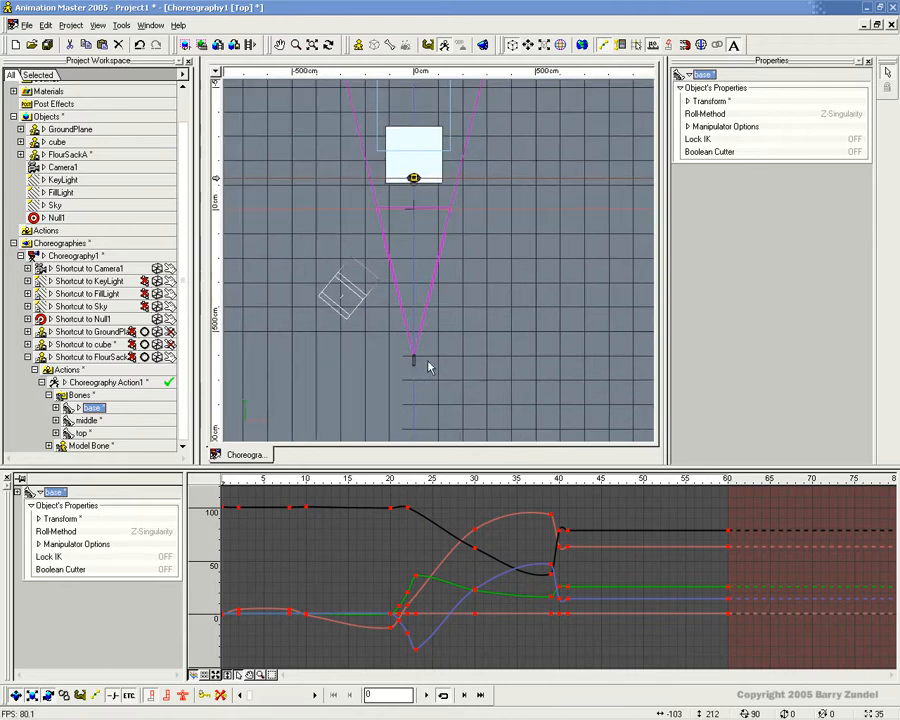
click(415, 362)
drag(432, 352, 416, 181)
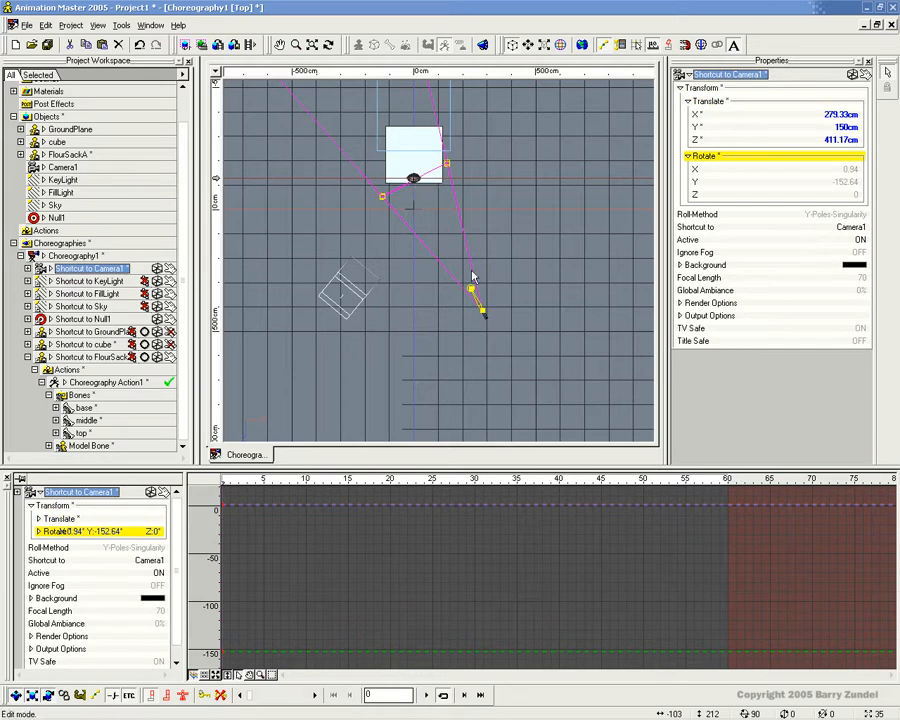
drag(480, 297, 424, 187)
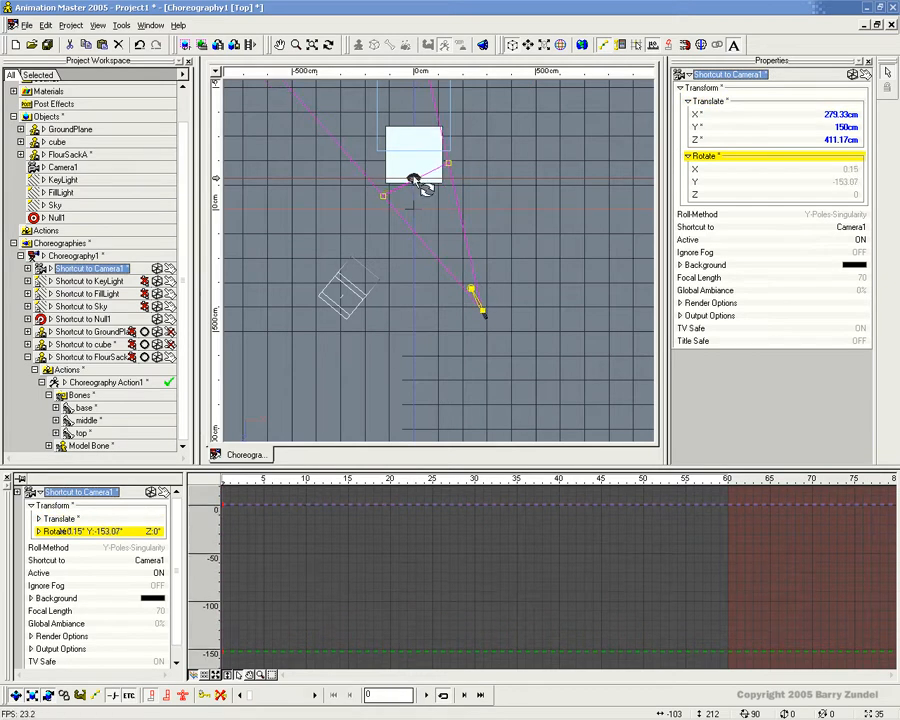
key(0)
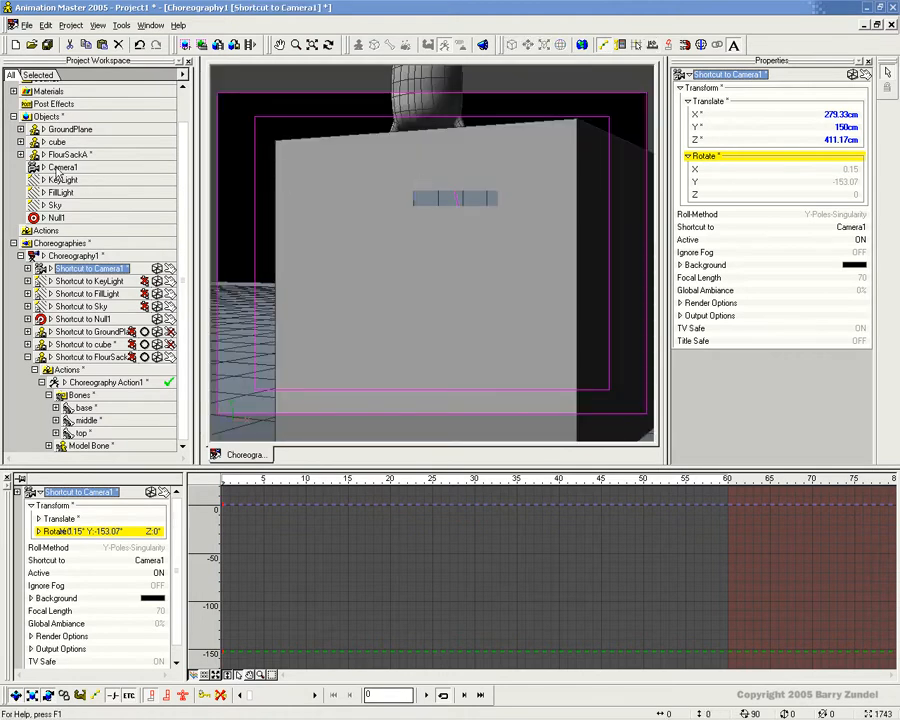
Set the focal length of the Camera1 object to 35
click(58, 170)
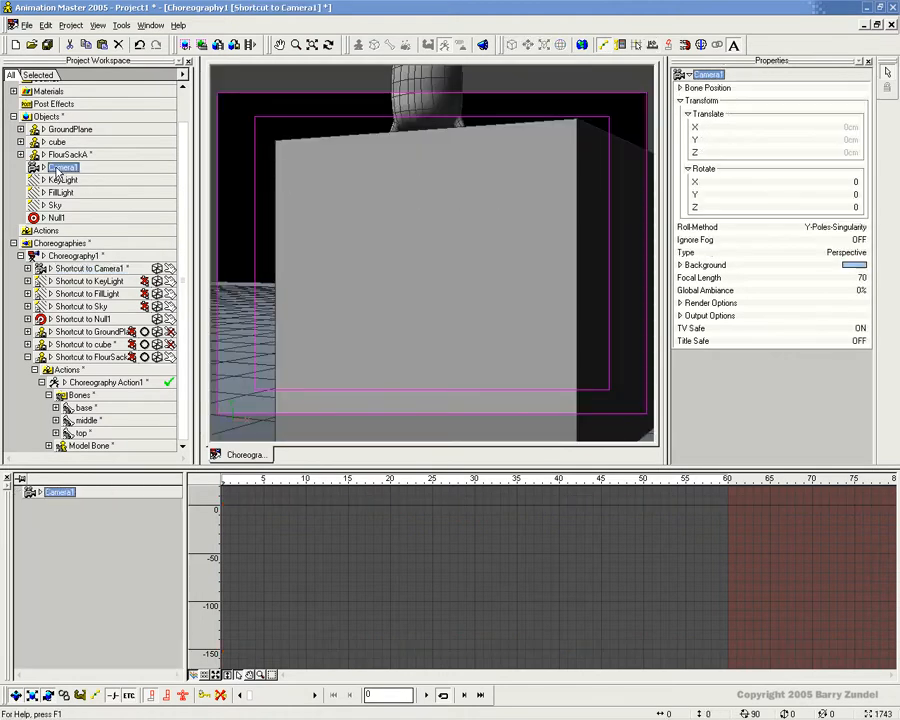
click(862, 278)
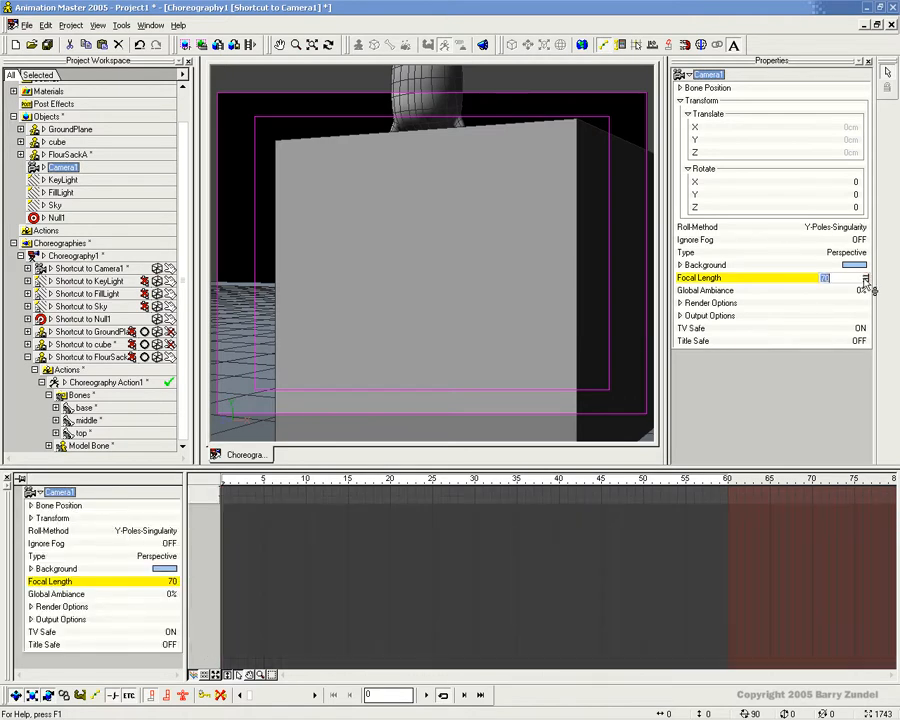
key(Return)
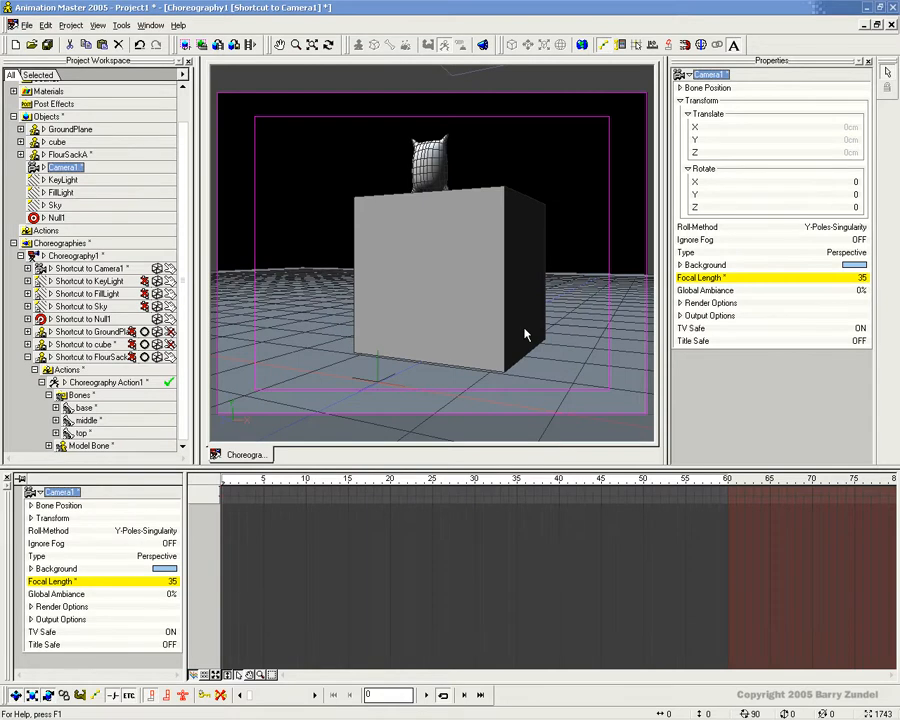
Lower the choreography camera to a height of about 57 cm and check the framing through it
key(1)
key(6)
middle_drag(366, 333, 462, 333)
scroll(455, 332, down, 3)
click(285, 277)
click(287, 281)
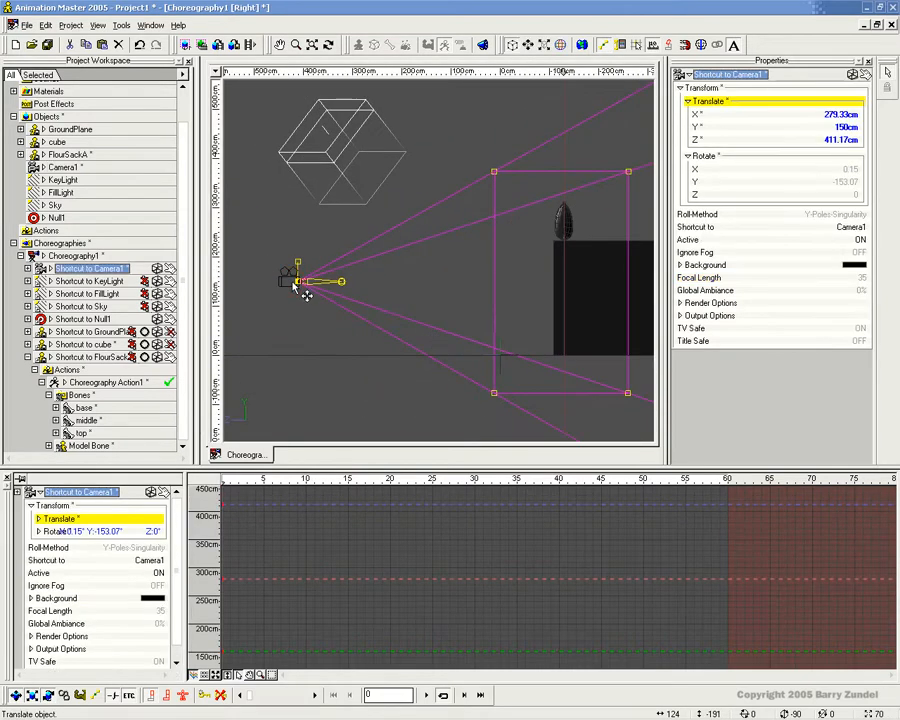
drag(307, 295, 307, 341)
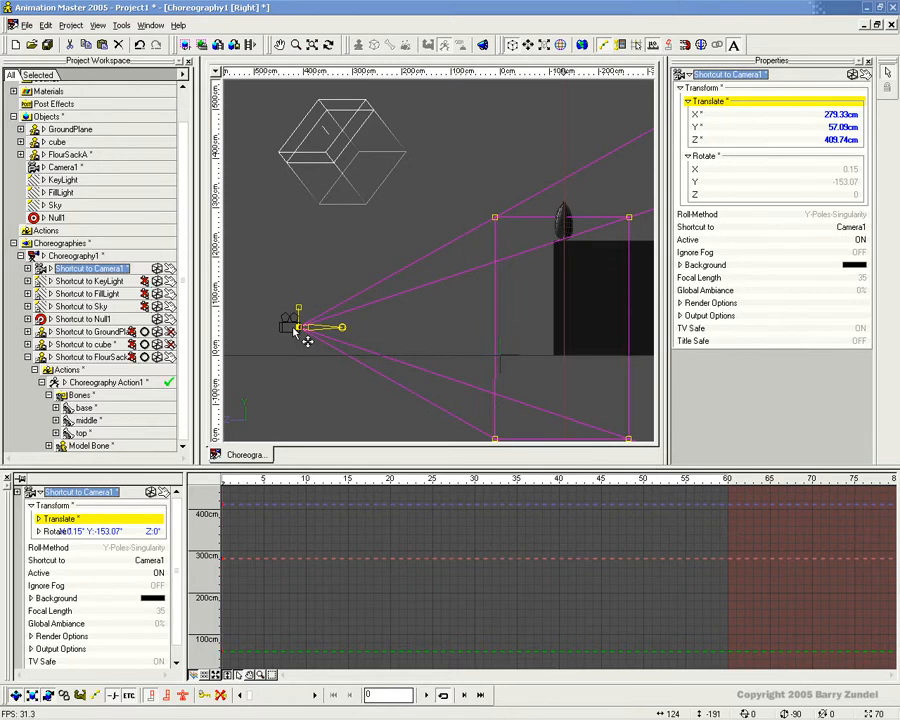
key(0)
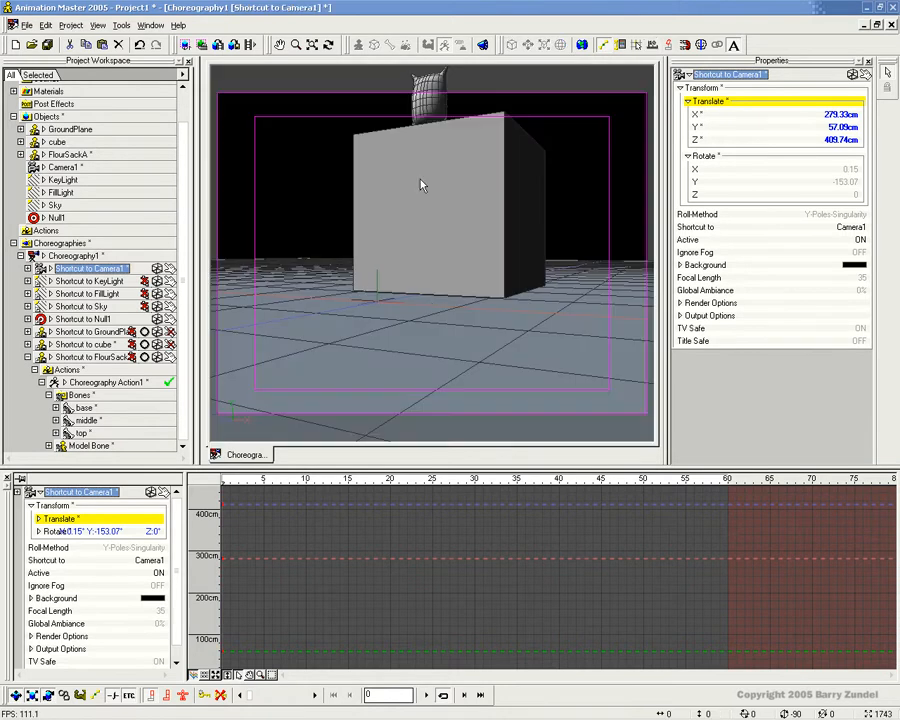
Move the camera closer to the cube, to about X 244 cm, Z 302 cm, and turn it to about -149° in Y
key(5)
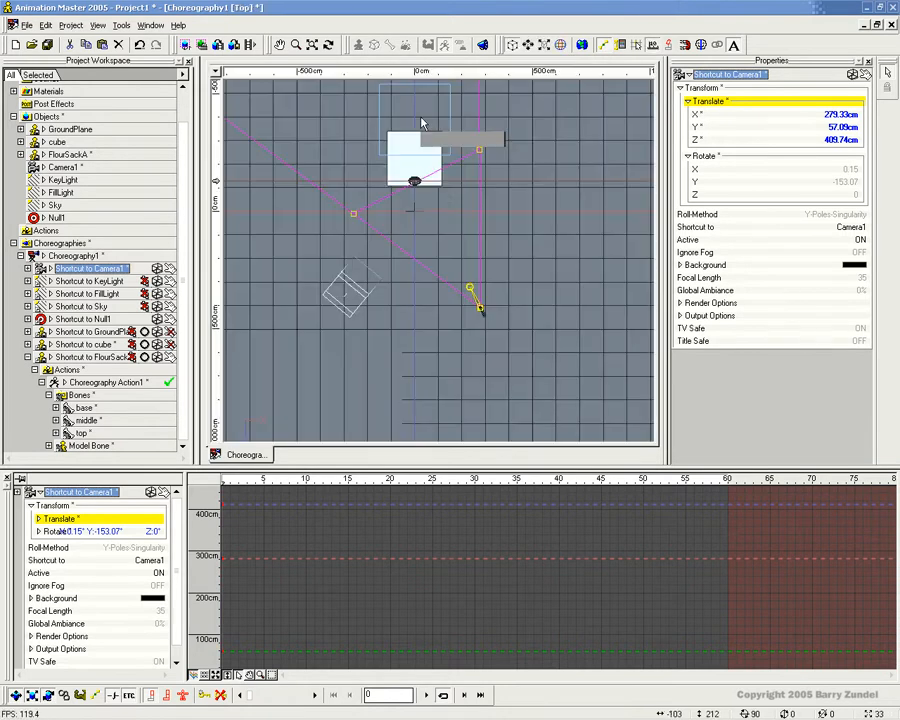
drag(490, 316, 416, 187)
key(r)
key(0)
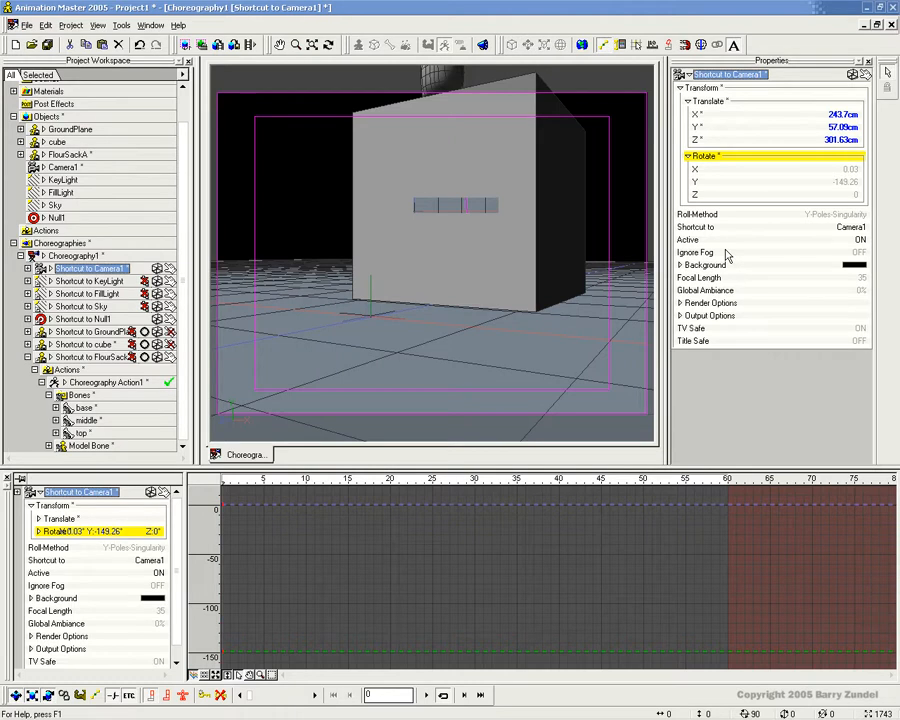
mouse_move(458, 243)
middle_down()
mouse_move(462, 258)
mouse_move(460, 247)
middle_up()
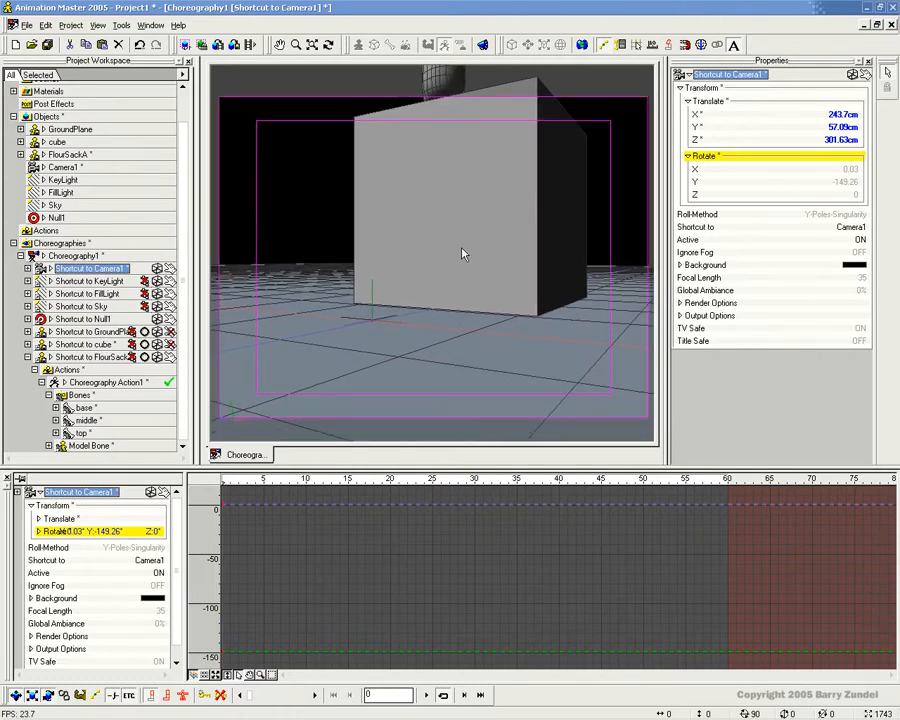
Tilt the camera upward to about -25° in X so it looks up at the flour sack
key(4)
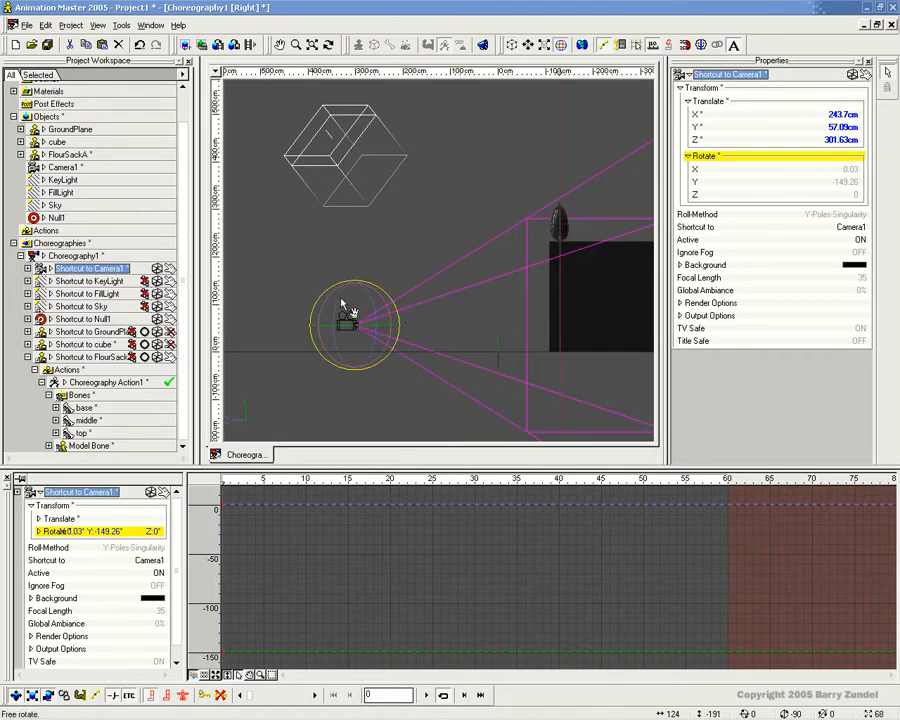
drag(333, 304, 328, 321)
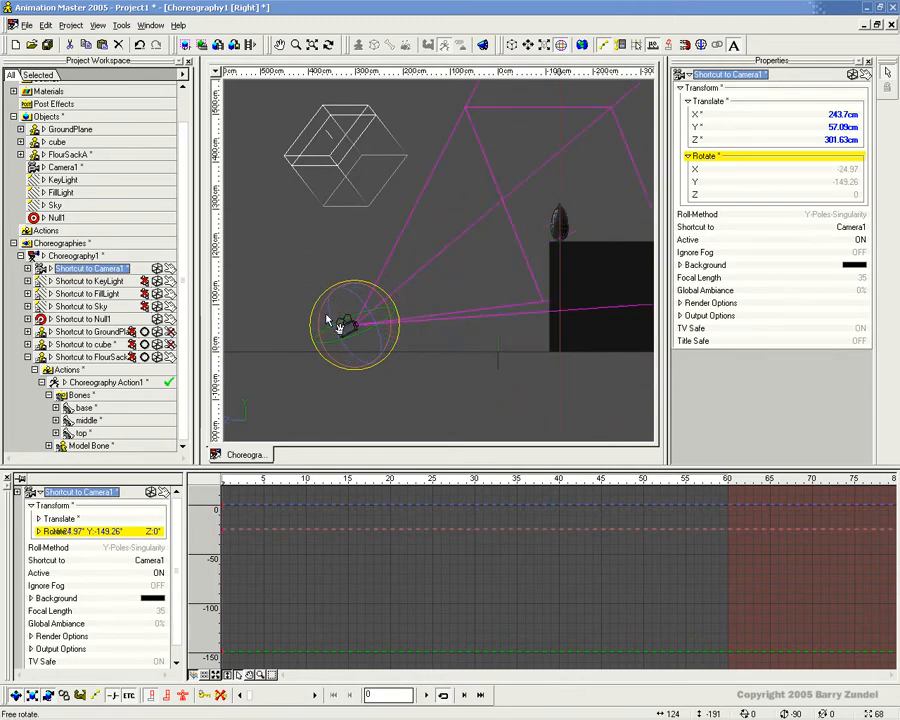
key(0)
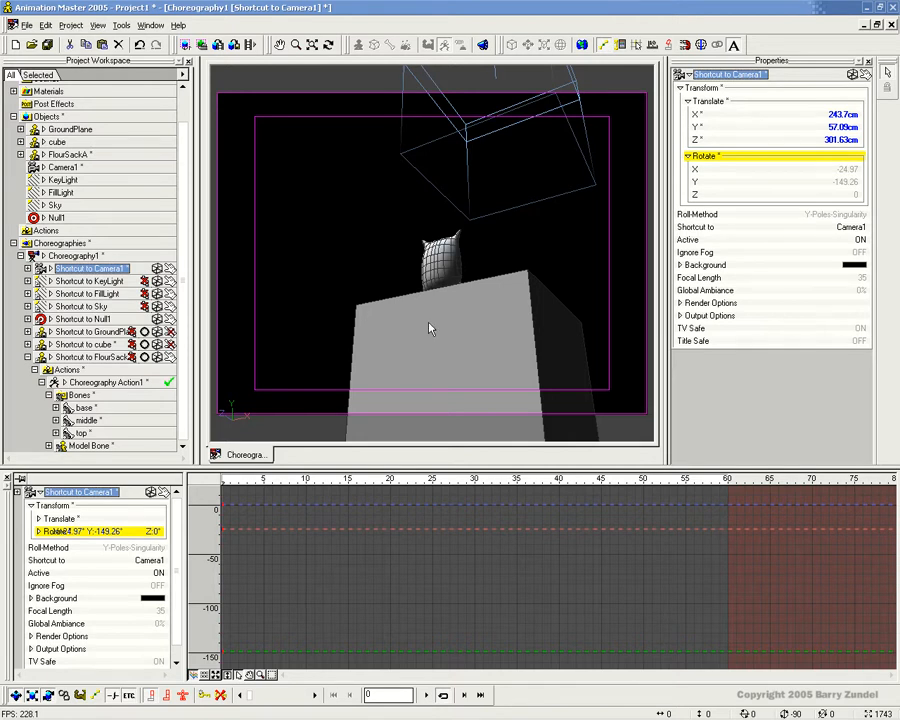
key(KP_5)
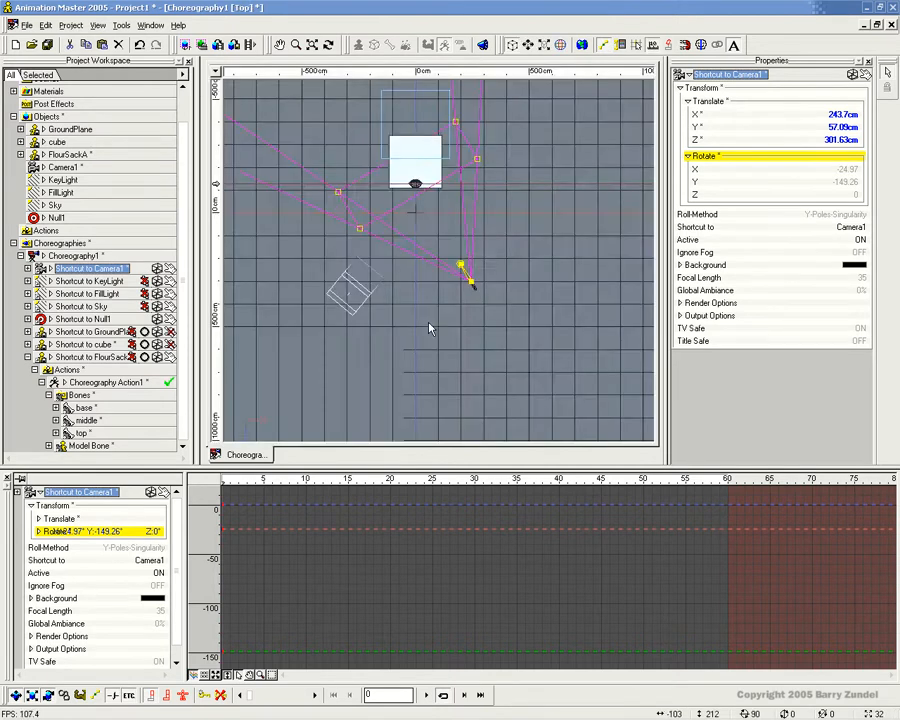
scroll(472, 285, up, 2)
middle_drag(475, 240, 487, 268)
drag(487, 268, 490, 297)
scroll(490, 297, up, 1)
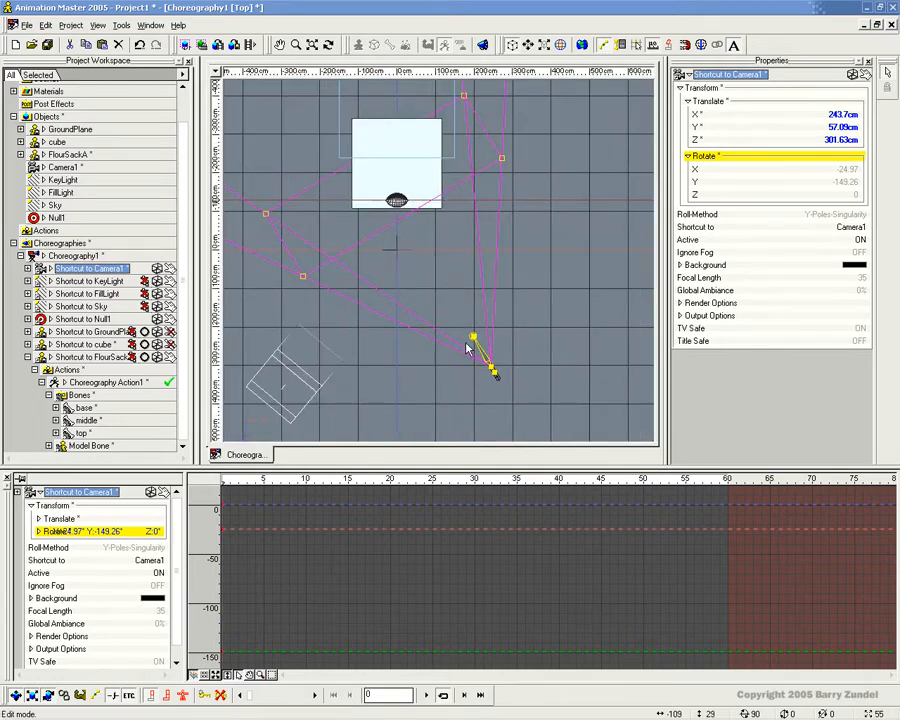
key(KP_0)
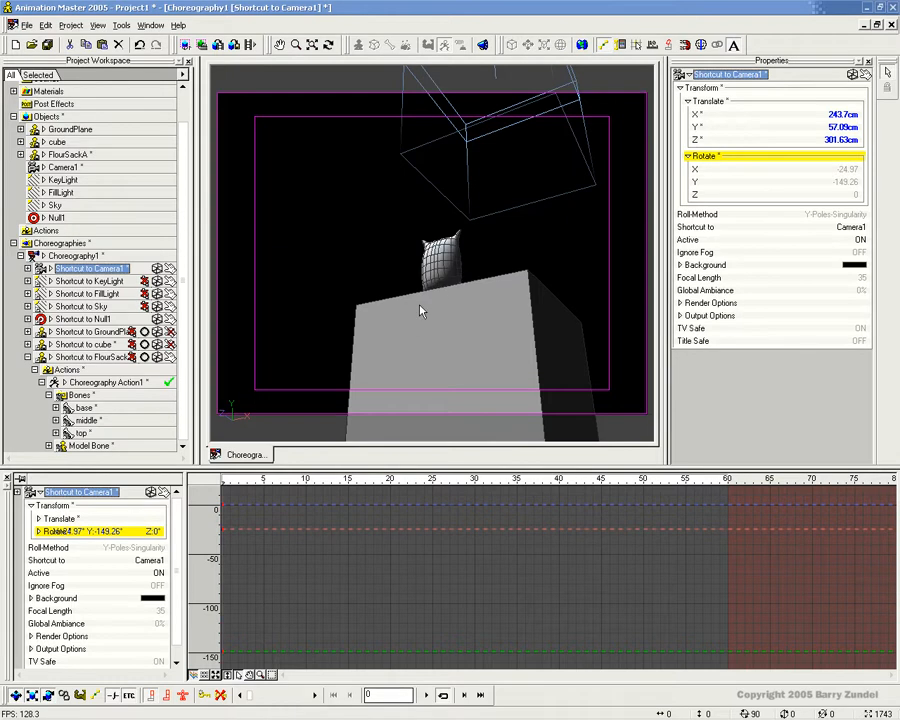
key(ctrl+shift+d)
mouse_move(485, 263)
mouse_down()
mouse_move(388, 187)
mouse_move(305, 201)
mouse_move(318, 217)
mouse_up()
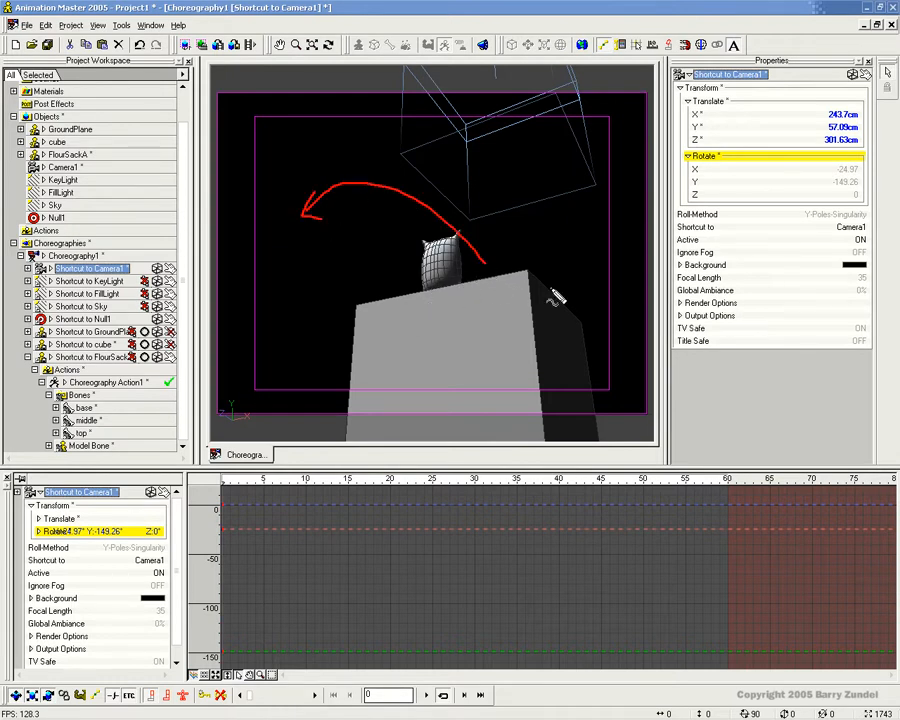
mouse_move(452, 248)
mouse_down()
mouse_move(544, 280)
mouse_move(544, 264)
mouse_move(541, 312)
mouse_move(500, 262)
mouse_move(553, 277)
mouse_up()
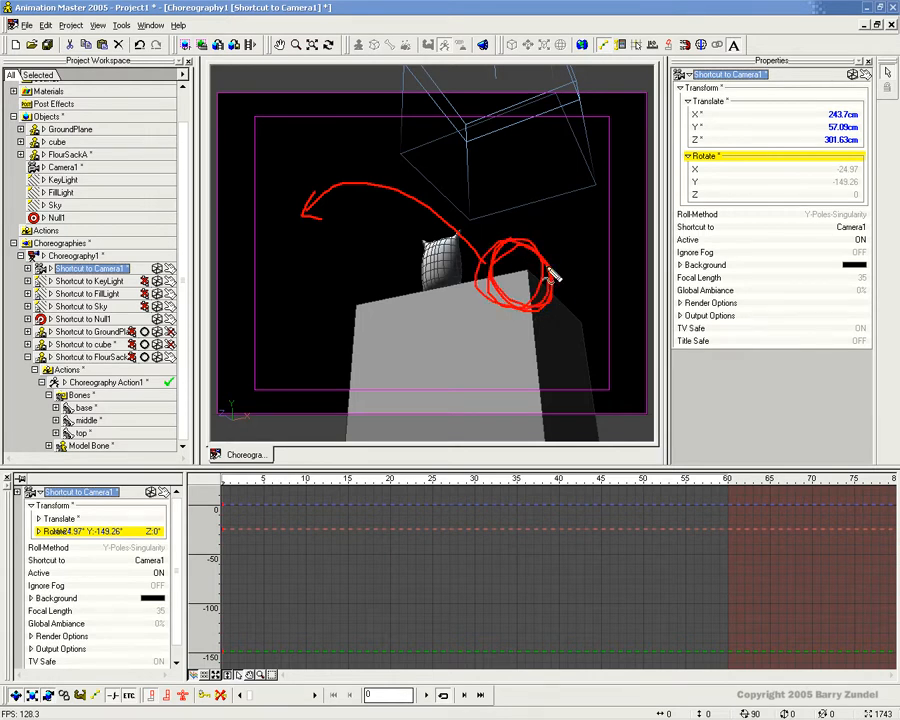
mouse_move(553, 277)
mouse_down()
mouse_move(542, 286)
mouse_move(462, 238)
mouse_move(340, 208)
mouse_move(330, 222)
mouse_move(350, 236)
mouse_up()
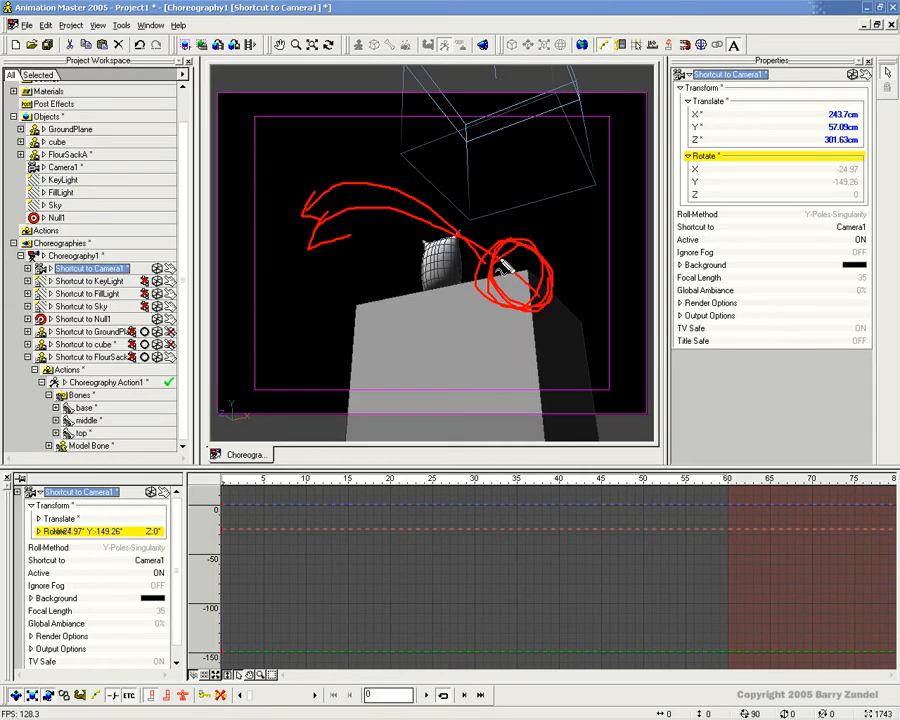
key(Escape)
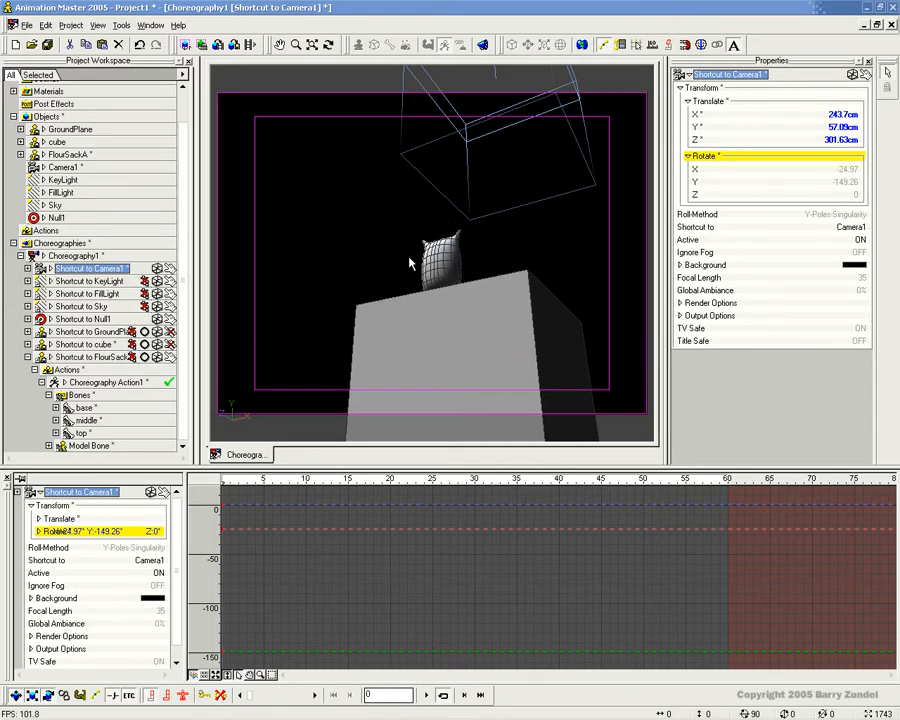
Rotate the camera to about -144° in Y from the top view and check the framing through it
key(5)
key(r)
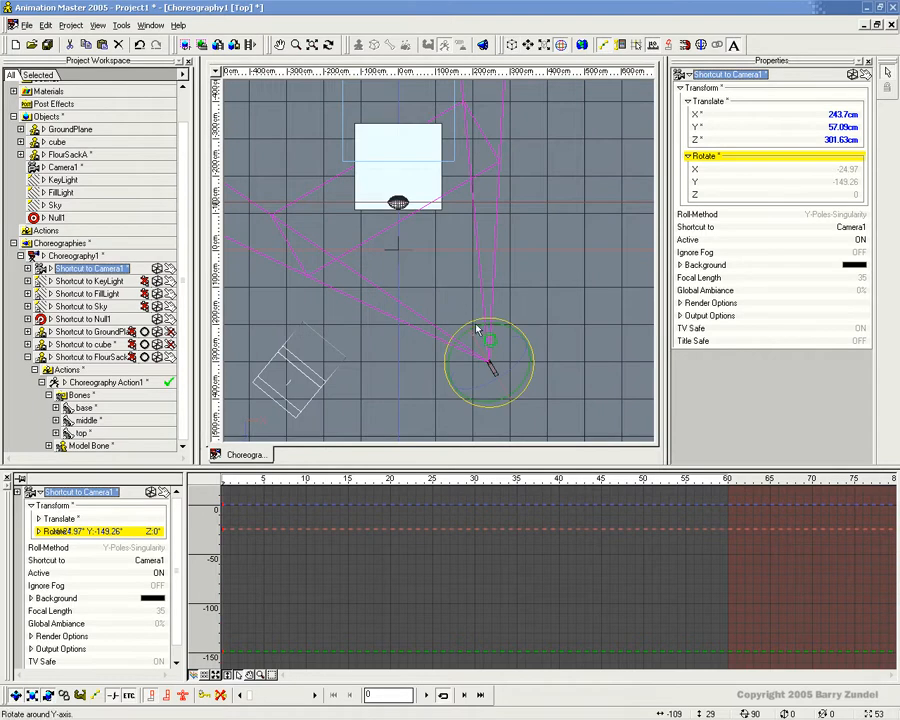
drag(478, 332, 474, 331)
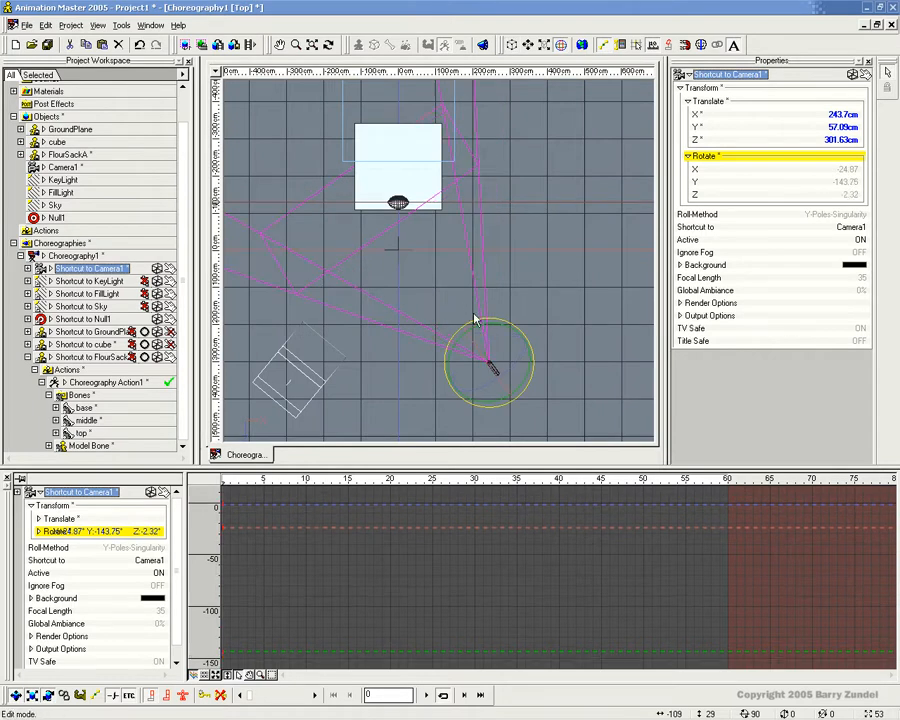
key(0)
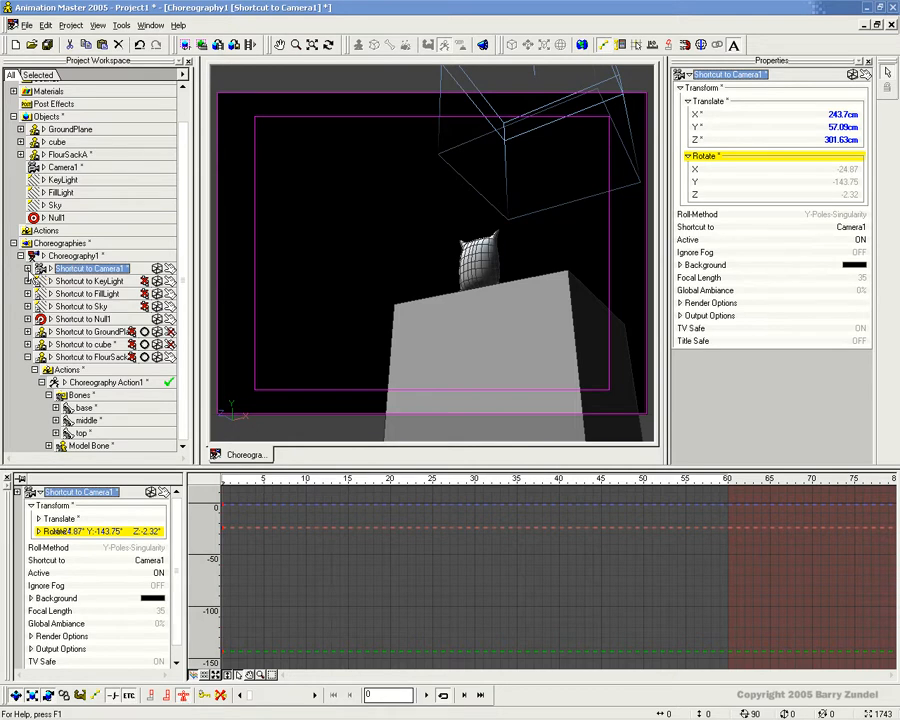
Hold the camera's starting position and angle by keying them at frame 20
click(28, 269)
click(50, 282)
click(35, 282)
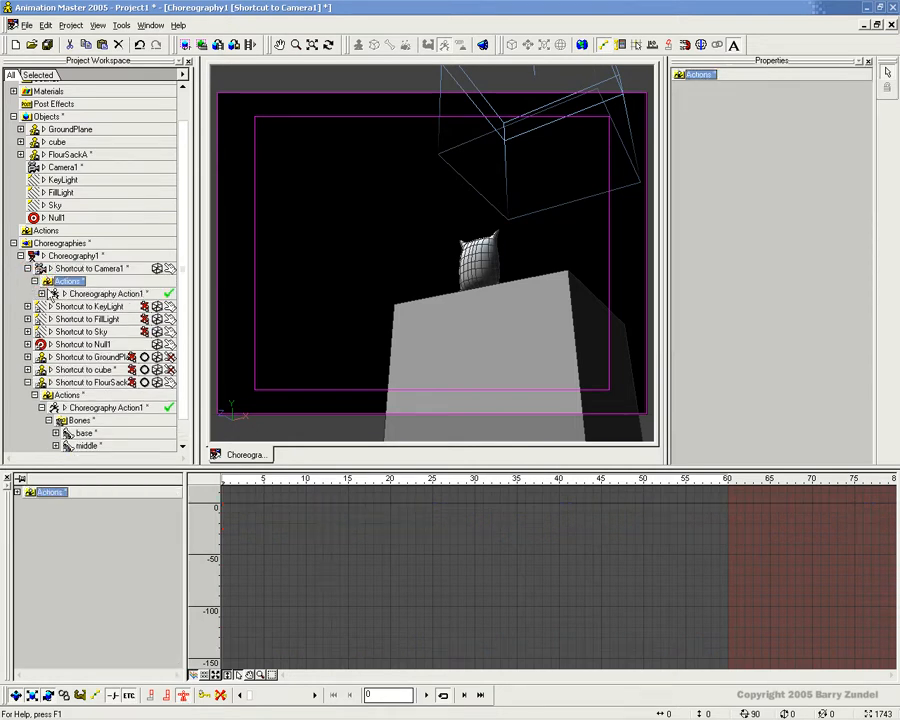
click(100, 295)
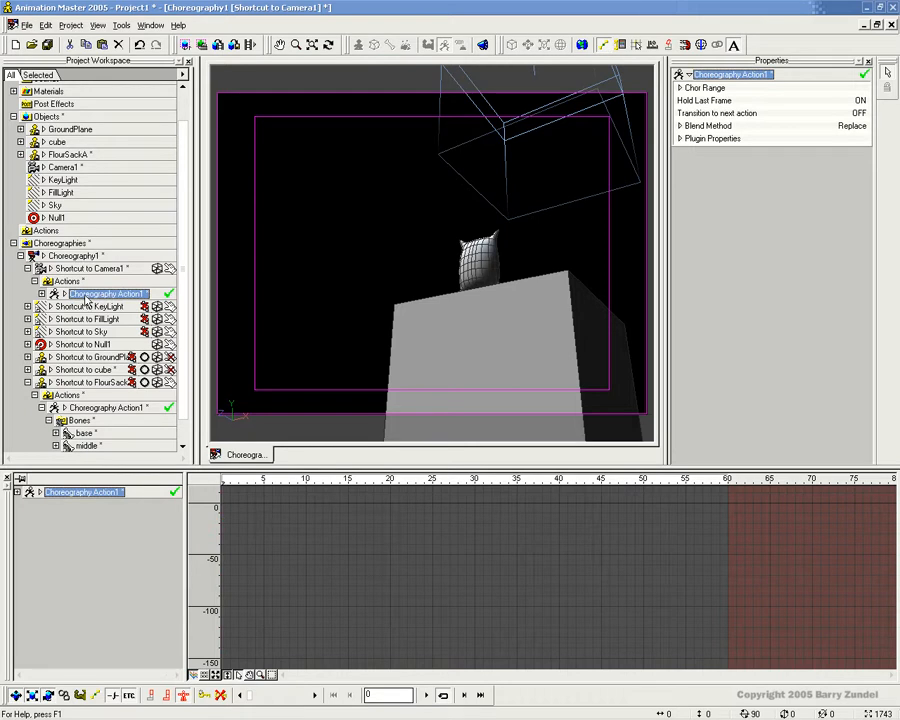
mouse_move(222, 479)
mouse_down()
mouse_move(258, 479)
mouse_move(220, 479)
mouse_up()
click(82, 270)
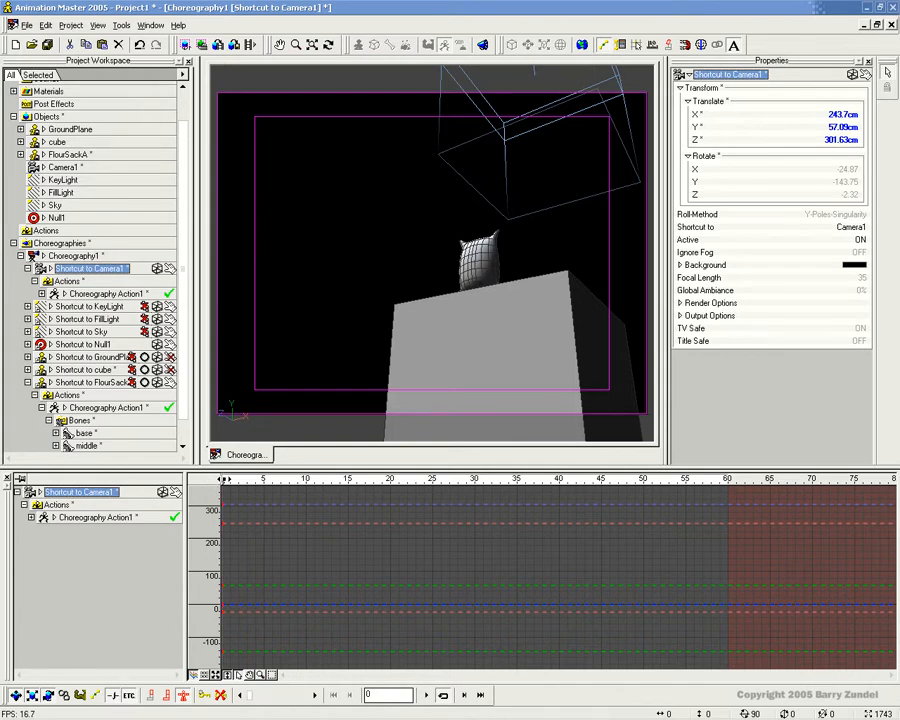
drag(223, 479, 390, 479)
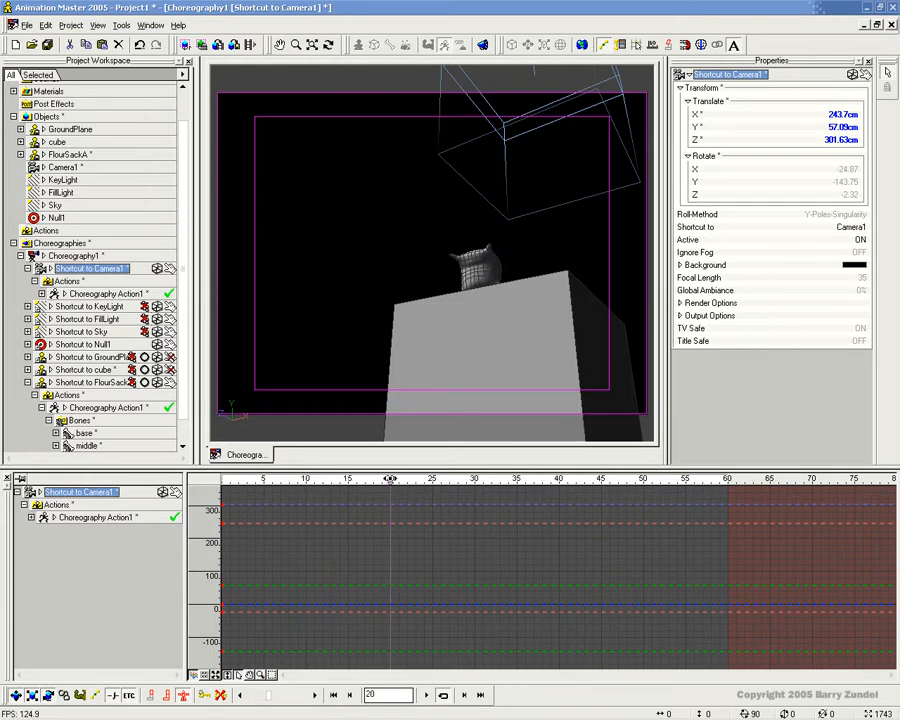
key(Insert)
Turn the camera to follow the sack: about X -39°, Y -134° at frame 30, and X 3.5°, Y -104° at frame 40
drag(390, 481, 474, 481)
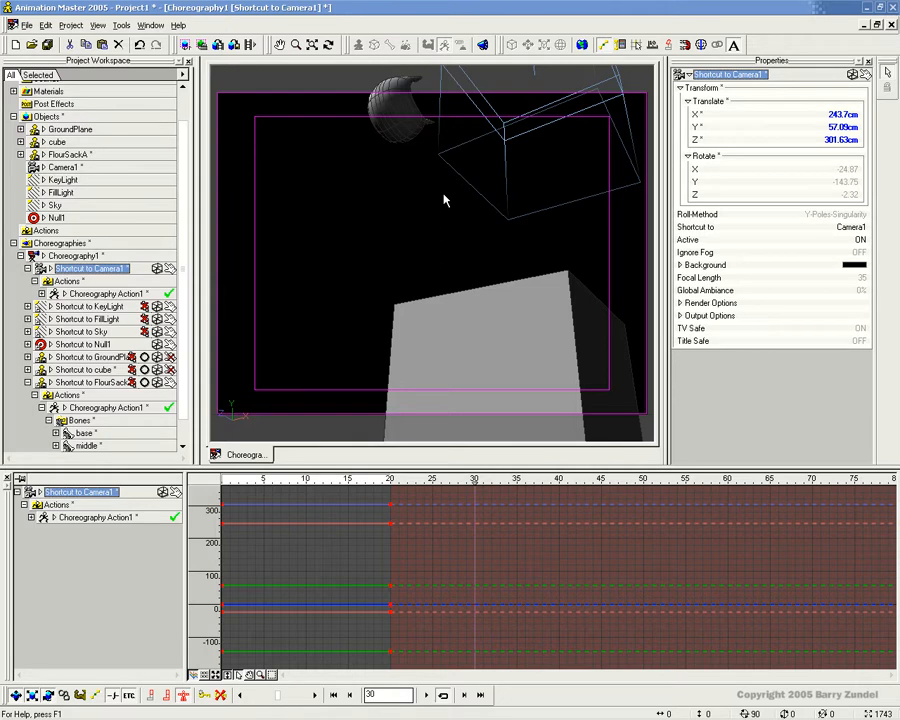
drag(444, 200, 393, 111)
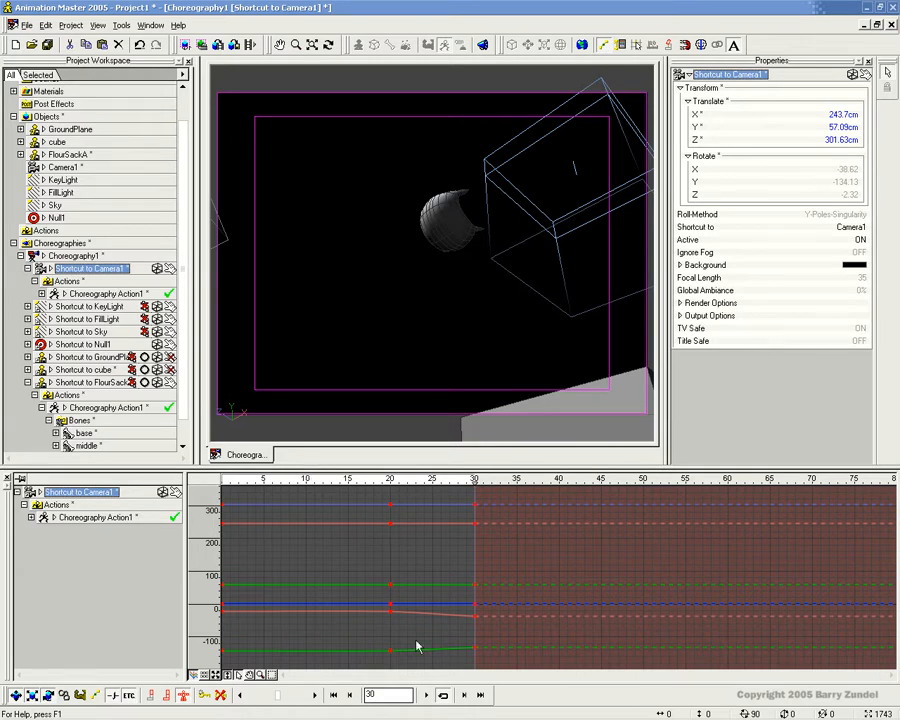
mouse_move(472, 484)
mouse_down()
mouse_move(390, 484)
mouse_move(558, 487)
mouse_up()
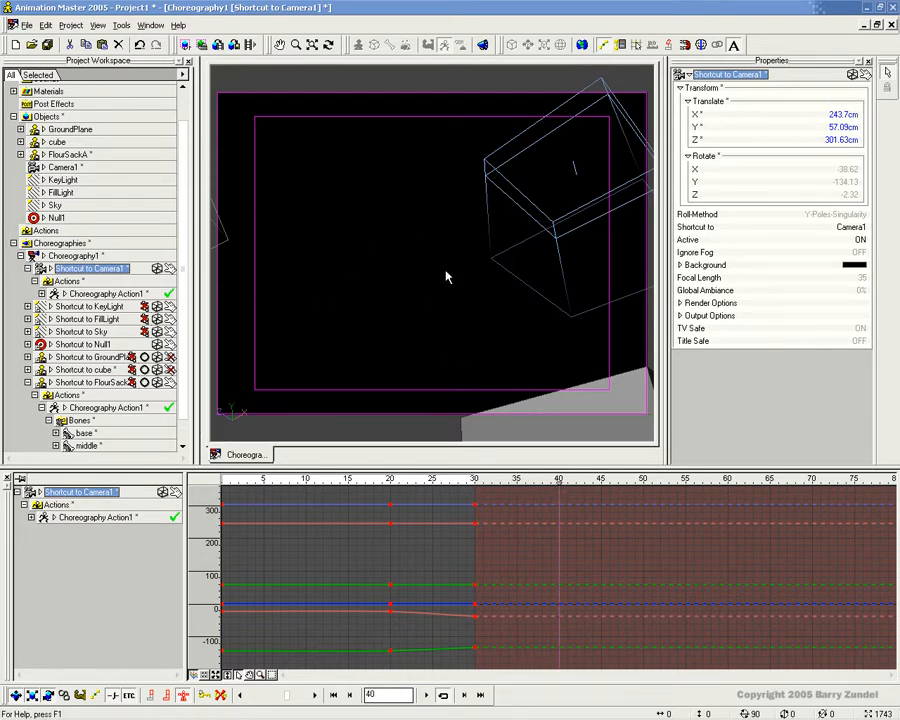
drag(447, 277, 277, 504)
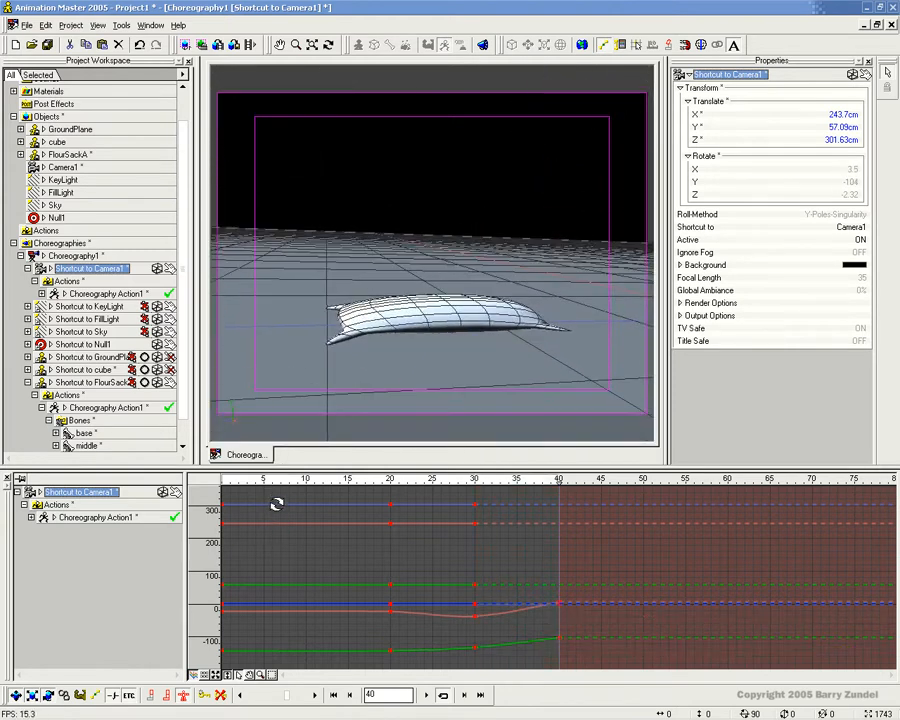
Delay the camera's frame 30 keys to frame 32 and its frame 40 keys to frame 42
mouse_move(549, 488)
mouse_down()
mouse_move(380, 485)
mouse_move(598, 487)
mouse_move(380, 488)
mouse_move(480, 507)
mouse_move(639, 506)
mouse_move(328, 507)
mouse_move(592, 508)
mouse_move(364, 514)
mouse_move(577, 516)
mouse_move(326, 516)
mouse_move(581, 516)
mouse_move(476, 519)
mouse_move(482, 588)
mouse_move(512, 677)
mouse_move(517, 657)
mouse_up()
key(Right)
key(Right)
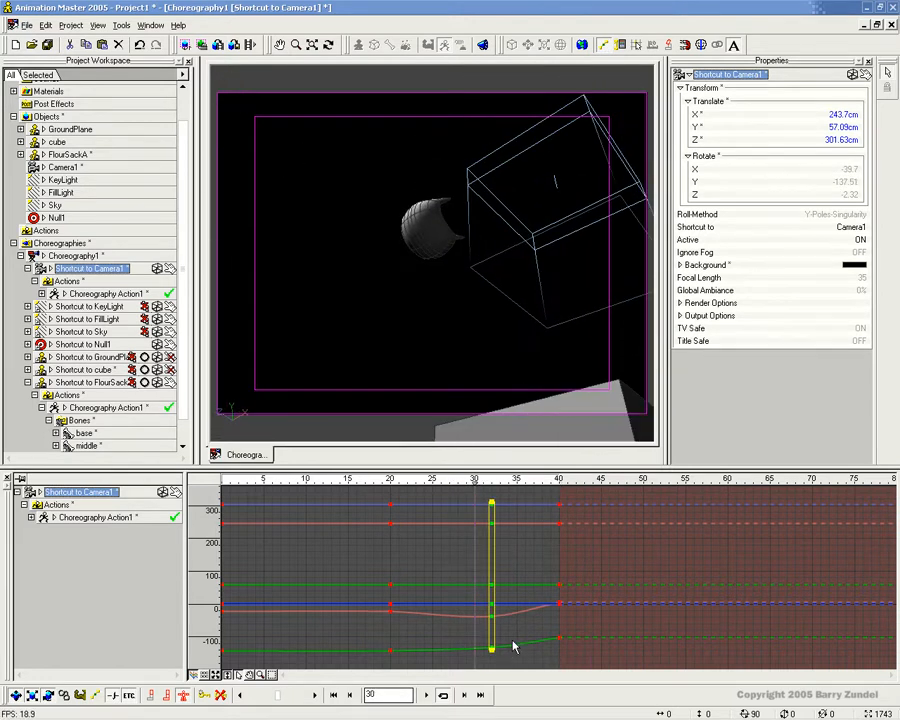
mouse_move(476, 479)
mouse_down()
mouse_move(415, 481)
mouse_move(560, 485)
mouse_move(522, 485)
mouse_move(558, 485)
mouse_move(600, 671)
mouse_up()
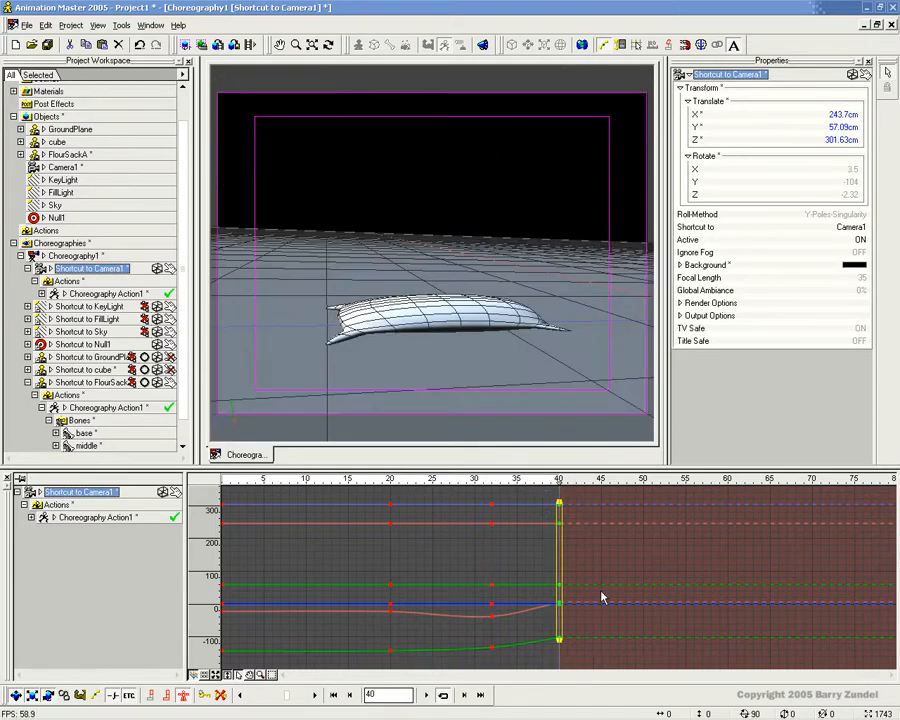
key(Right)
key(Right)
mouse_move(563, 494)
mouse_down()
mouse_move(380, 490)
mouse_move(578, 490)
mouse_move(557, 499)
mouse_move(573, 499)
mouse_move(505, 482)
mouse_move(575, 483)
mouse_up()
click(548, 500)
click(437, 325)
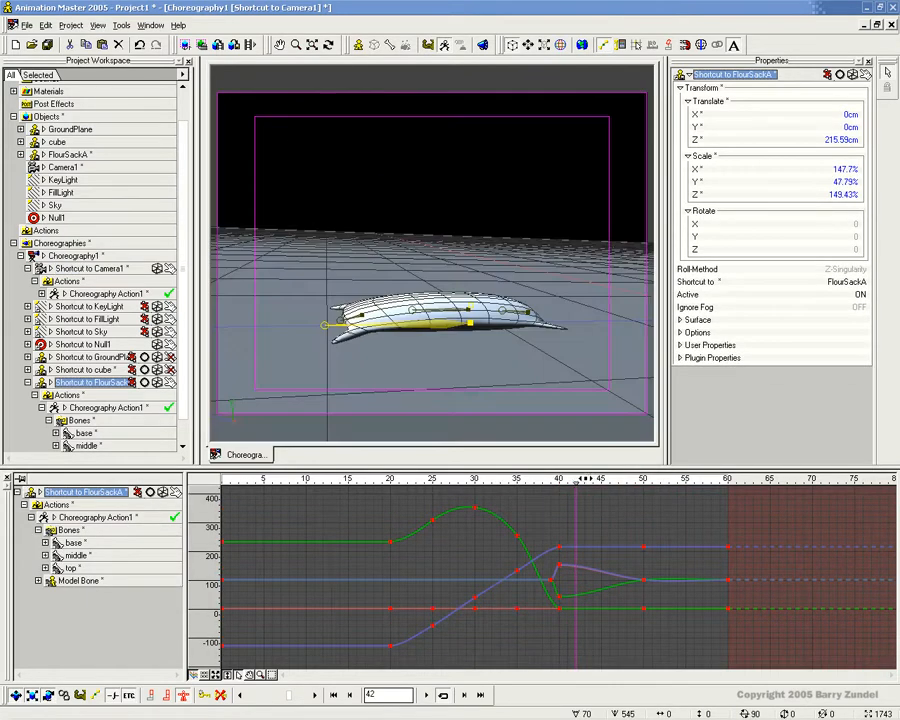
click(88, 268)
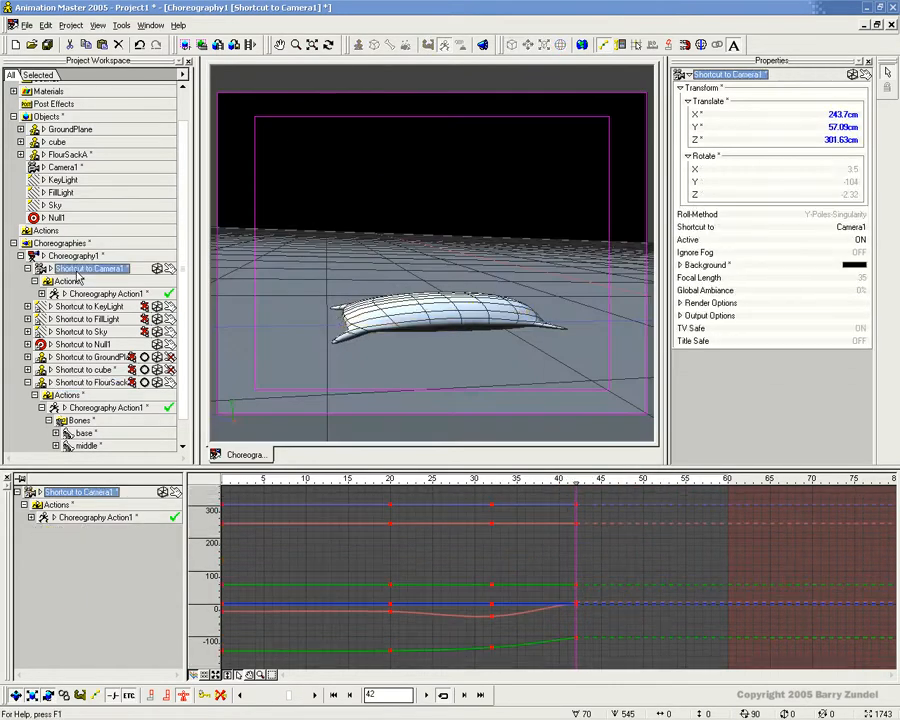
Shift the camera's frame 20 keys to frame 24 so it starts turning after the sack has jumped
mouse_move(575, 487)
mouse_down()
mouse_move(358, 487)
mouse_move(426, 487)
mouse_move(391, 487)
mouse_up()
drag(425, 640, 440, 625)
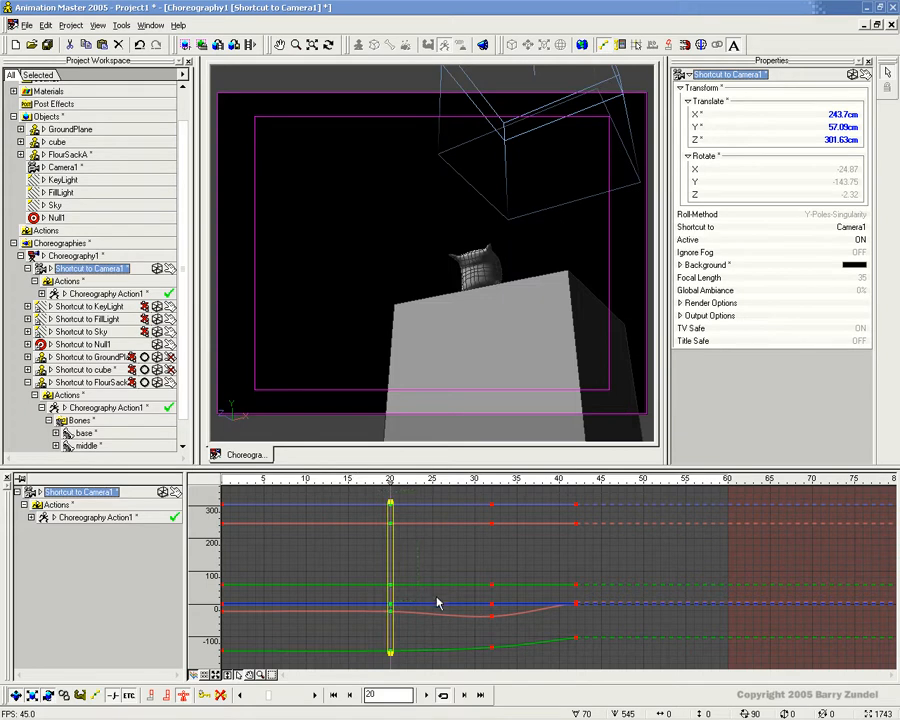
key(Right)
key(Right)
drag(390, 483, 422, 493)
key(Right)
key(Right)
Shift the camera's mid-jump keys to frame 34 and its landing keys to frame 44
drag(479, 490, 522, 670)
key(Right)
key(Right)
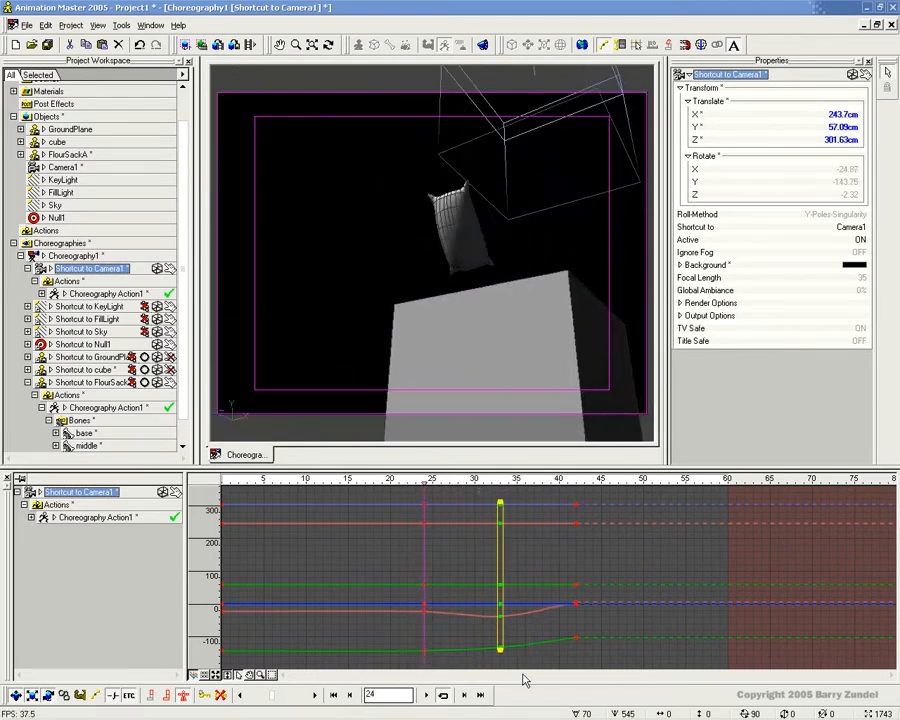
click(557, 487)
drag(557, 488, 606, 660)
key(Right)
key(Right)
drag(551, 480, 621, 664)
click(562, 490)
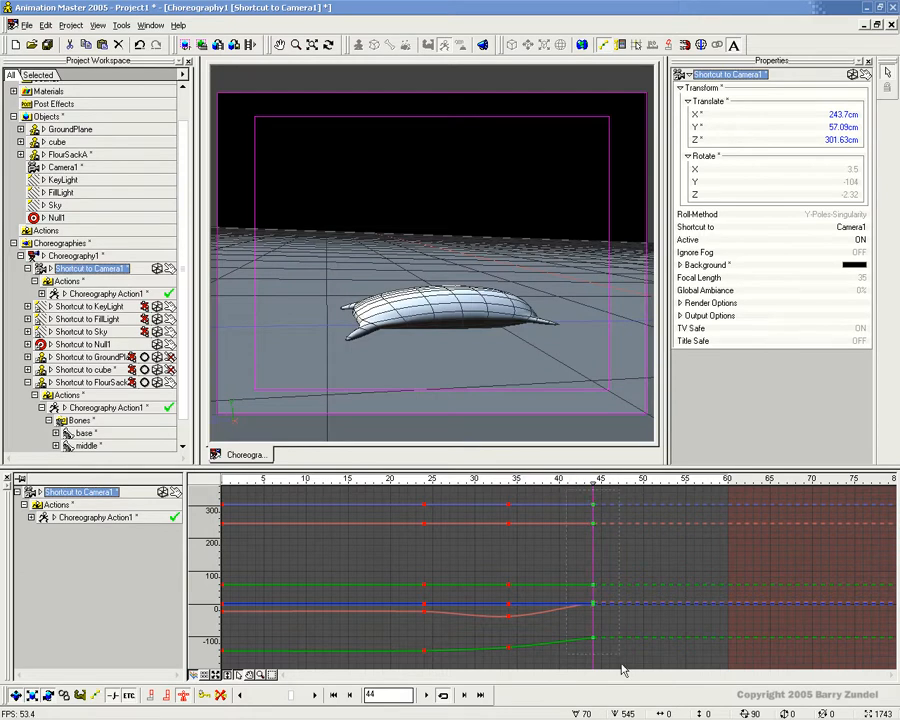
Pull the camera's landing keys back to frame 41
drag(592, 573, 583, 573)
drag(594, 485, 627, 682)
key(Left)
mouse_move(584, 484)
mouse_down()
mouse_move(512, 483)
mouse_move(593, 483)
mouse_move(457, 489)
mouse_move(508, 491)
mouse_move(482, 499)
mouse_move(596, 495)
mouse_move(516, 487)
mouse_move(569, 487)
mouse_up()
key(Left)
click(580, 497)
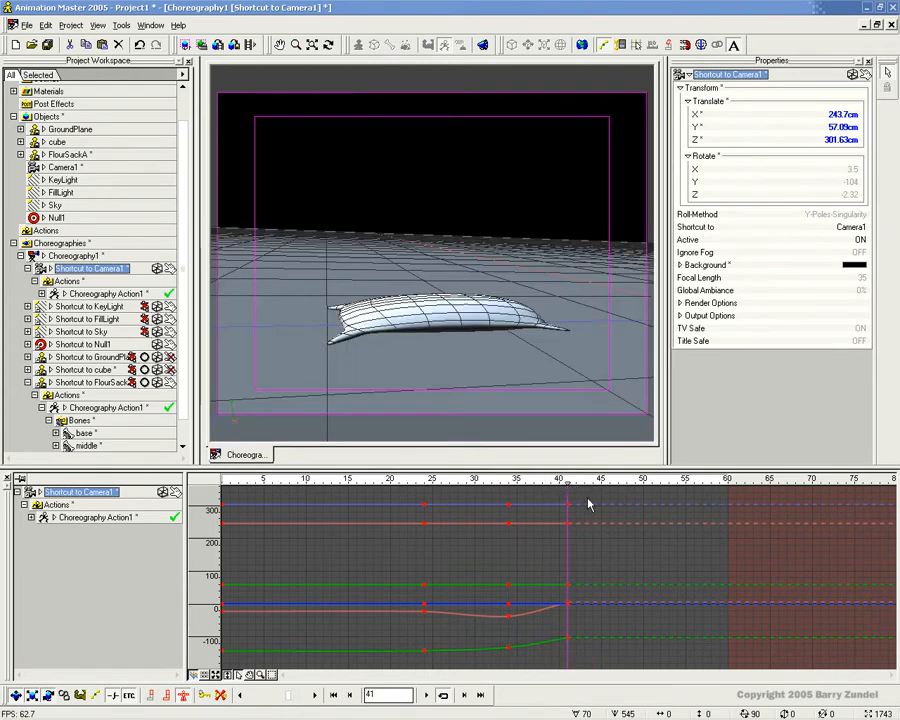
Copy the camera's landing keys at frame 41 and paste them at frames 50 and 60
drag(568, 647, 567, 505)
key(ctrl+v)
key(ctrl+v)
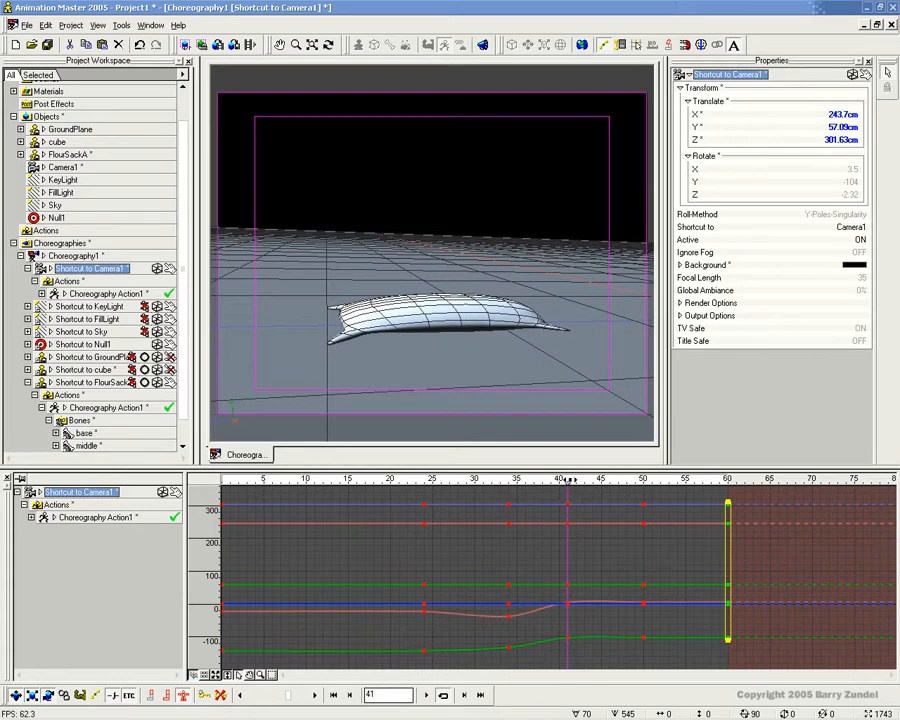
Start an impact shake by raising the camera to about 75 cm at frame 42 and lowering it to about 45 cm at frame 43
mouse_move(565, 480)
mouse_down()
mouse_move(508, 480)
mouse_move(568, 480)
mouse_up()
drag(567, 481, 585, 481)
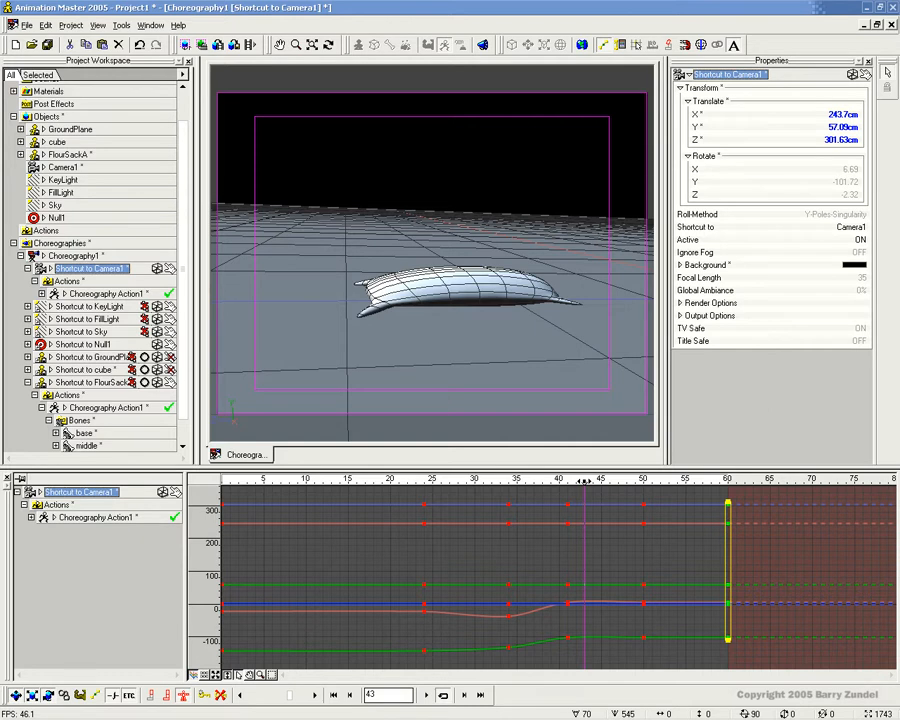
drag(585, 481, 577, 481)
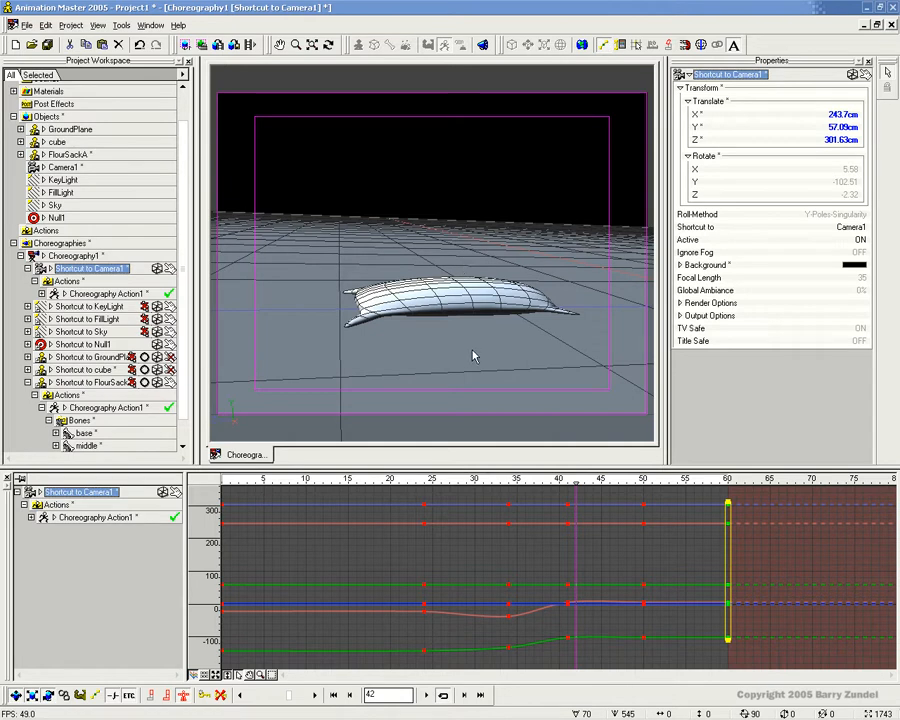
drag(468, 338, 472, 323)
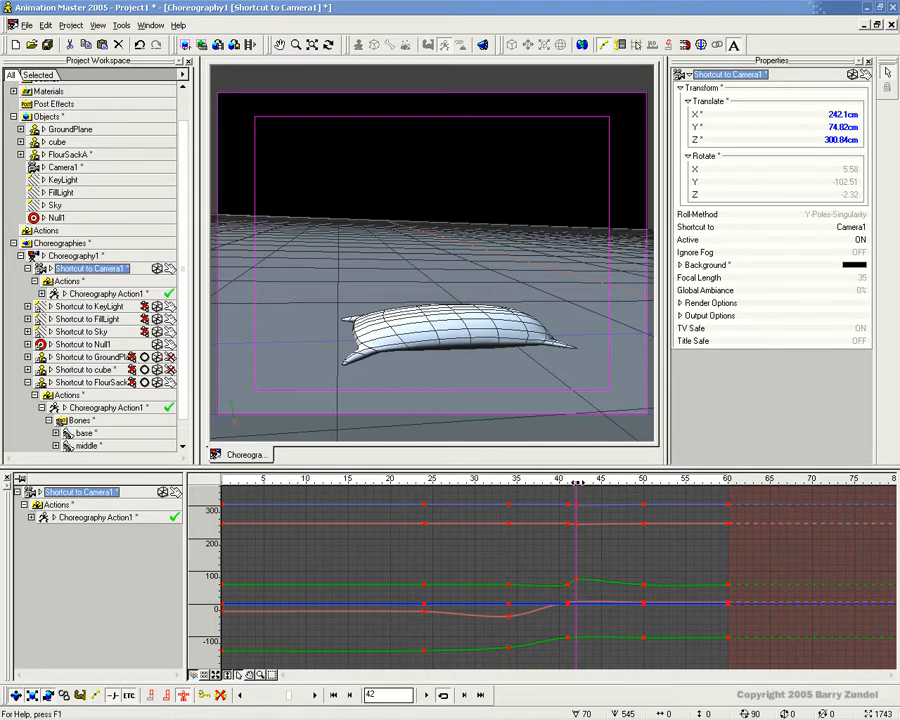
drag(577, 483, 585, 482)
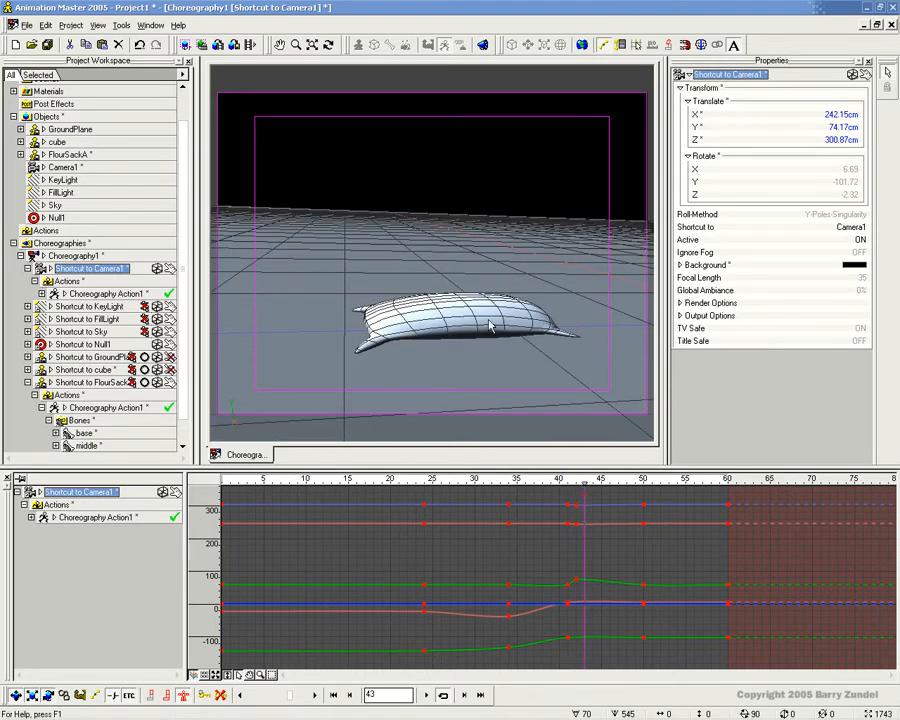
drag(490, 320, 486, 346)
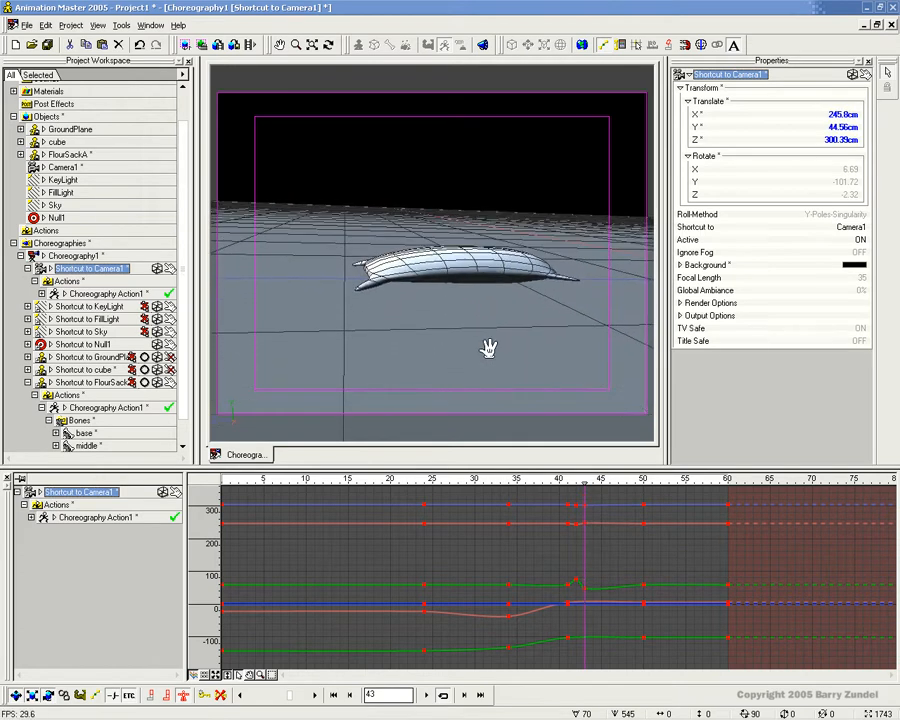
Continue the shake with the camera at about 66 cm high at frame 44 and about 53 cm at frame 45
mouse_move(591, 566)
mouse_down()
mouse_move(552, 577)
mouse_move(579, 566)
mouse_up()
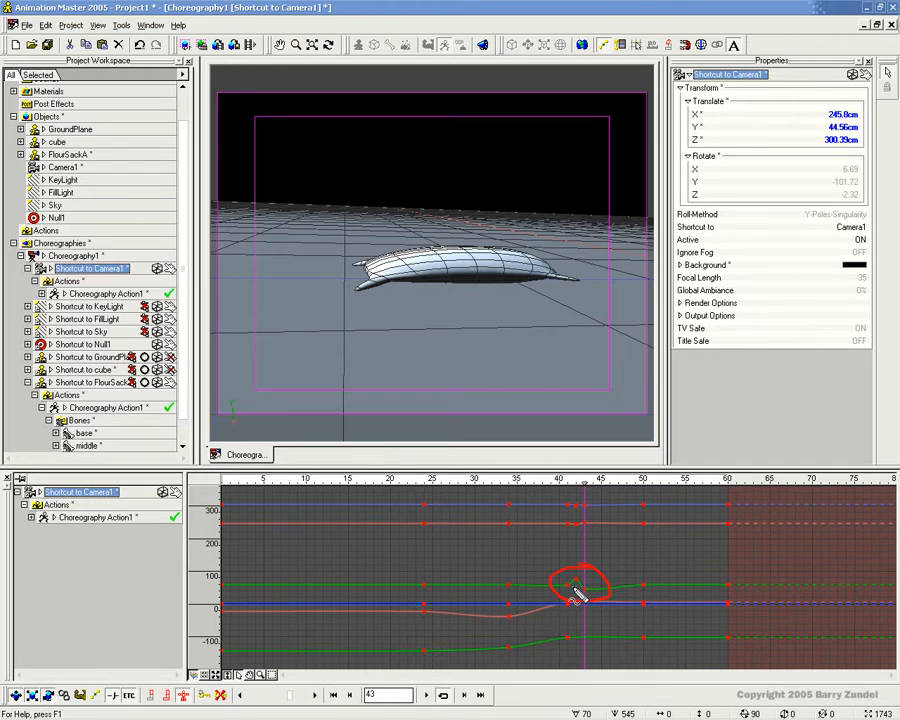
key(Escape)
key(Page_Down)
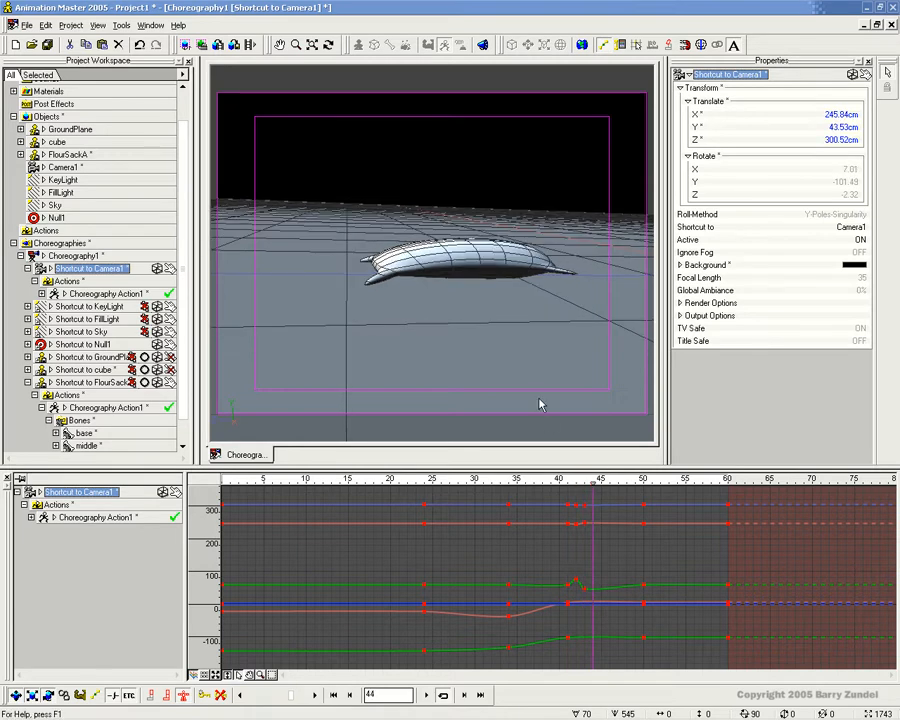
drag(538, 354, 538, 323)
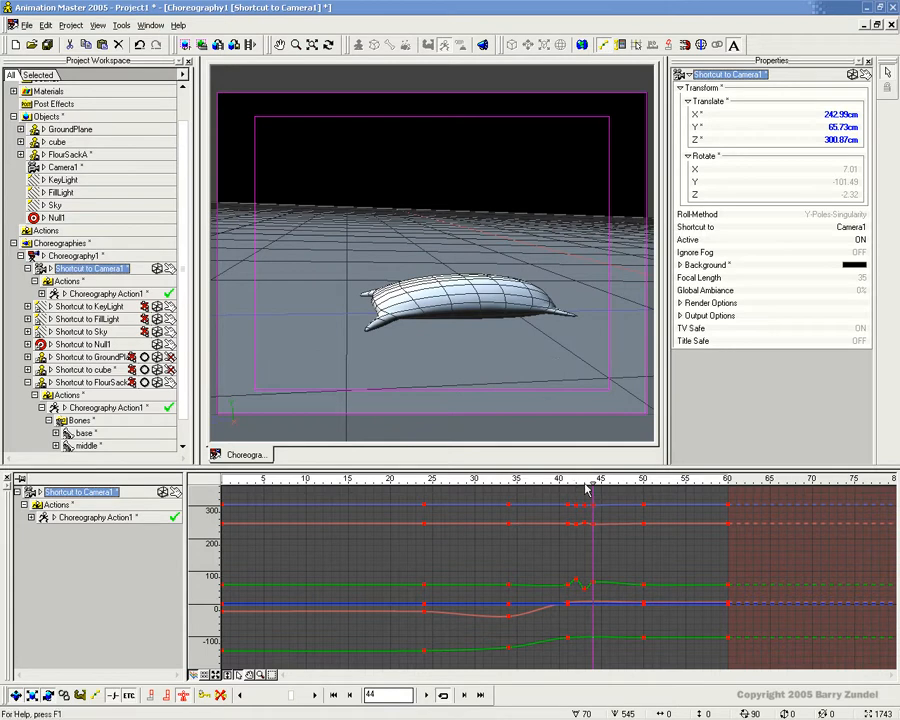
key(Page_Down)
drag(532, 336, 531, 347)
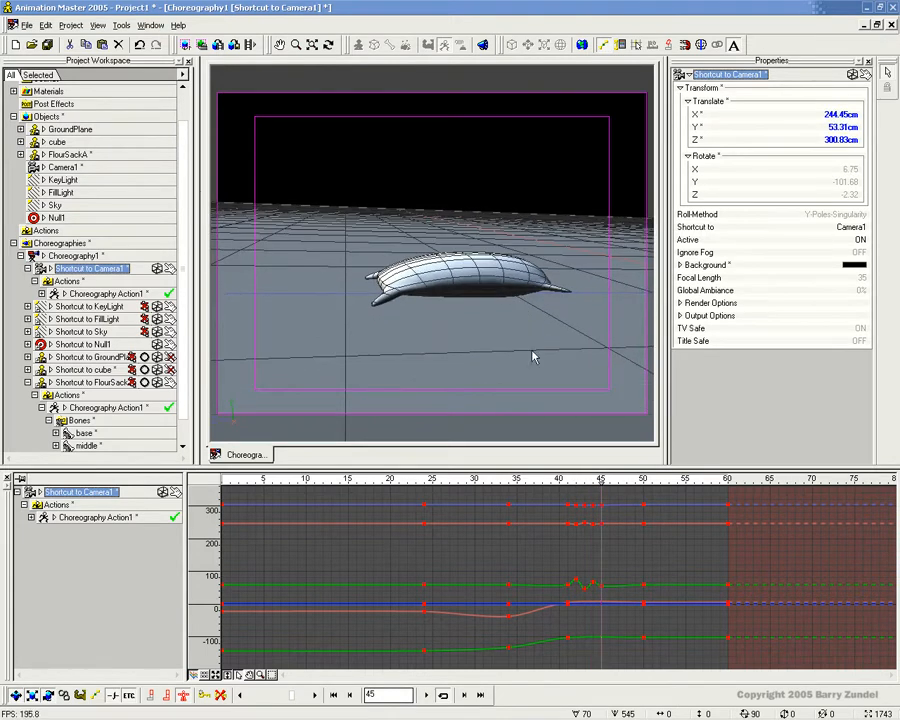
mouse_move(584, 478)
mouse_down()
mouse_move(552, 480)
mouse_move(663, 478)
mouse_move(572, 479)
mouse_move(600, 479)
mouse_up()
Isolate the camera's Translate curves and raise the Y key at frame 42 to about 119 cm
click(55, 518)
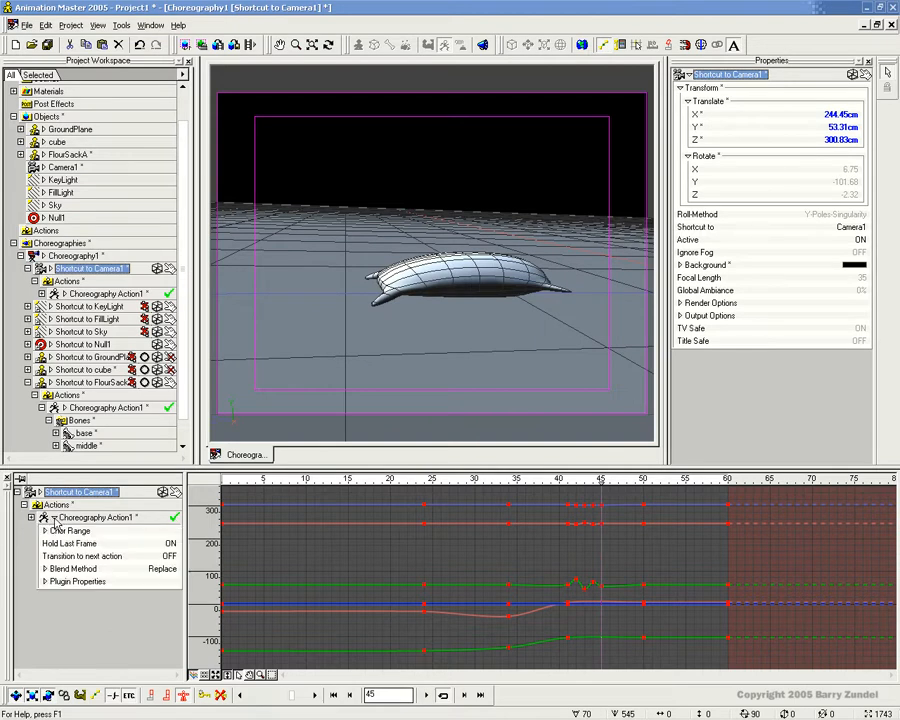
click(31, 517)
click(31, 517)
click(40, 493)
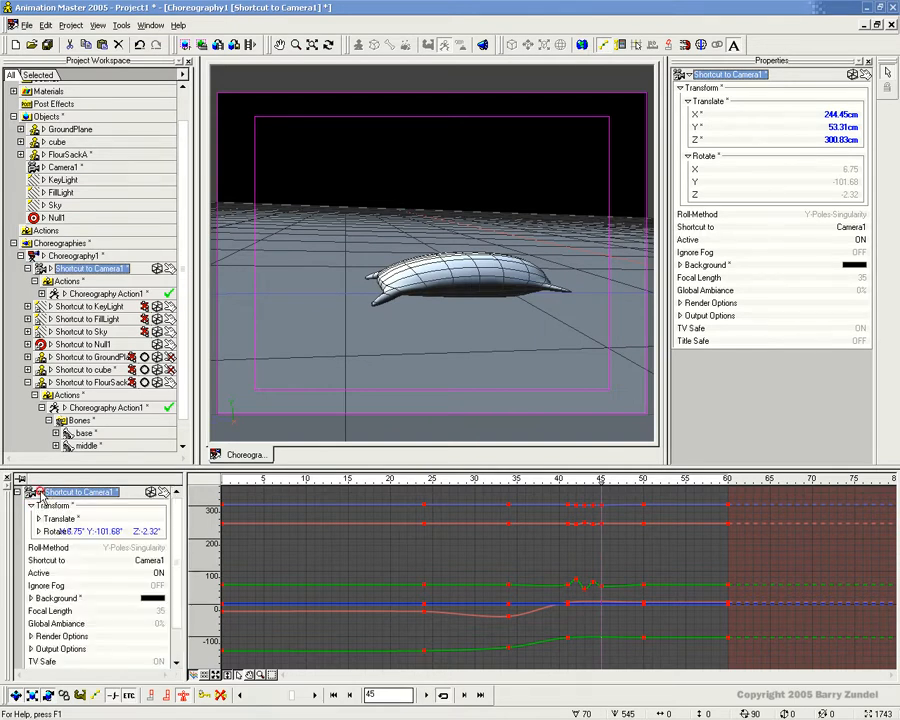
click(57, 507)
click(48, 520)
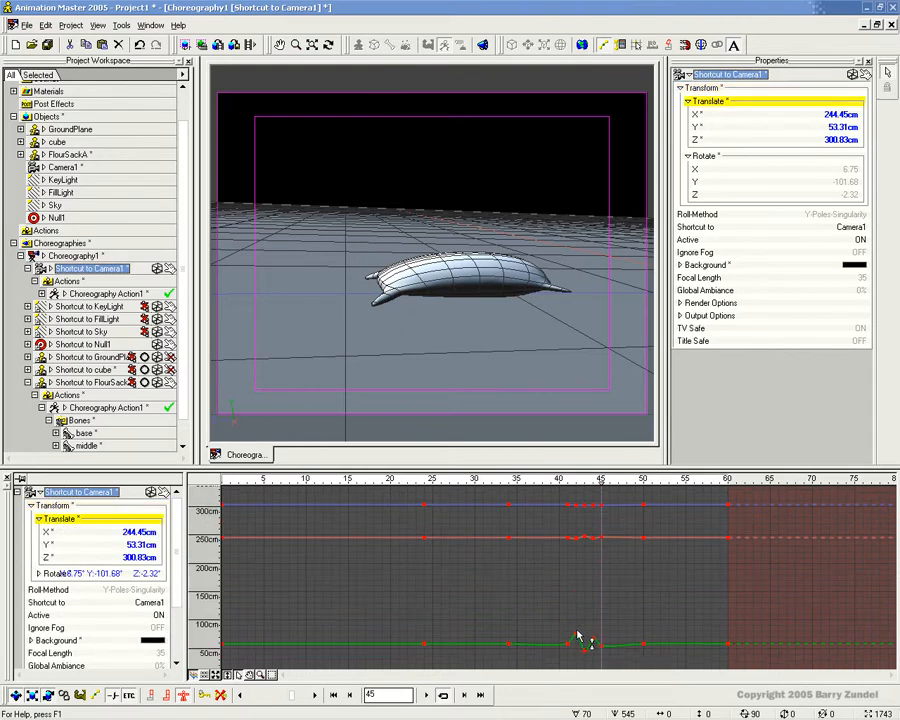
click(576, 634)
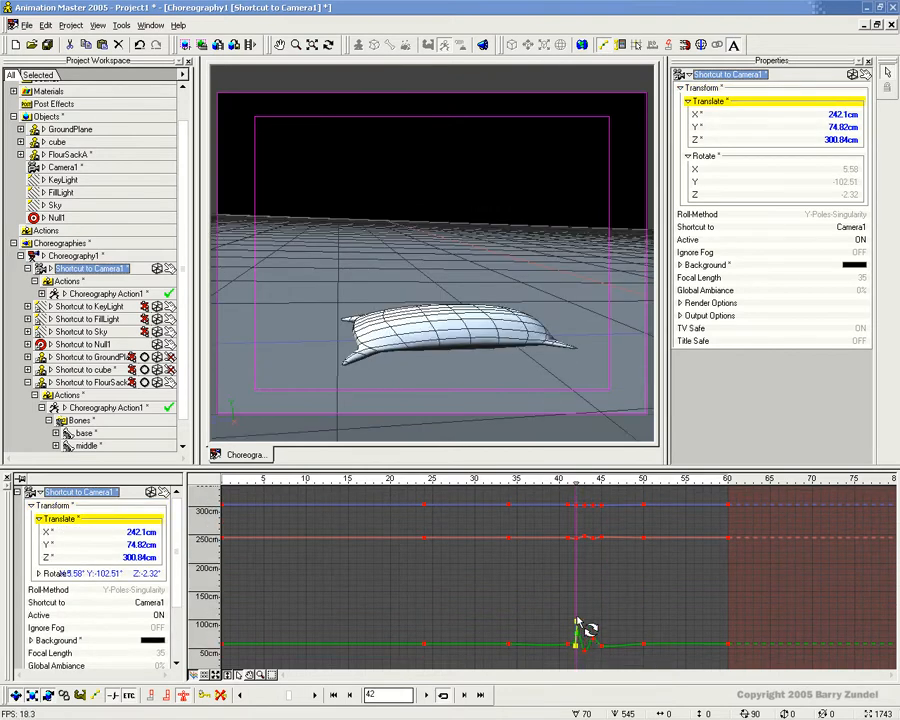
middle_drag(589, 627, 491, 612)
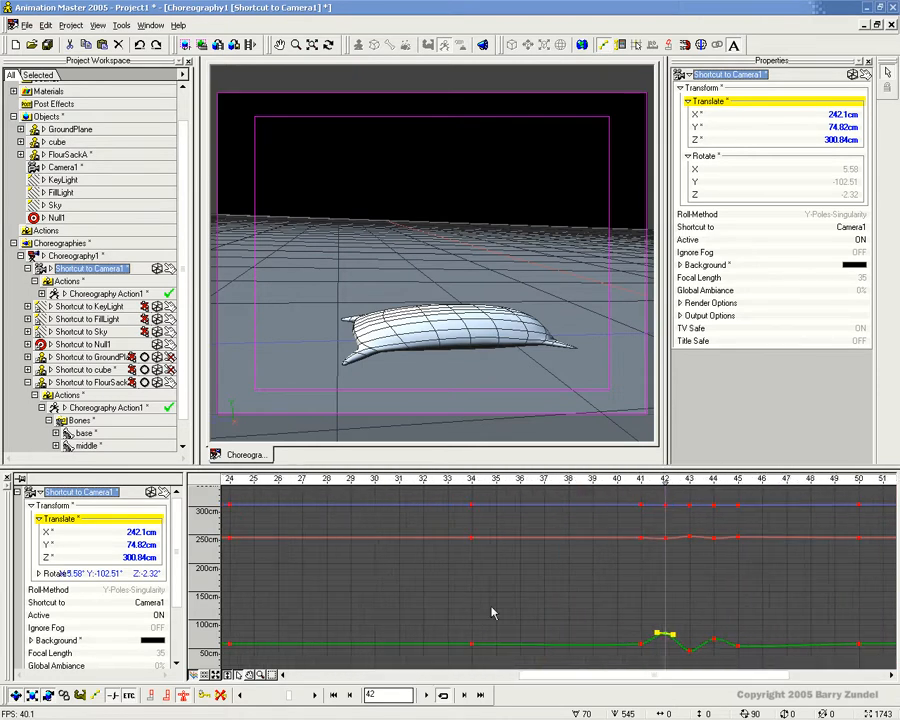
drag(668, 637, 668, 612)
scroll(700, 609, down, 2)
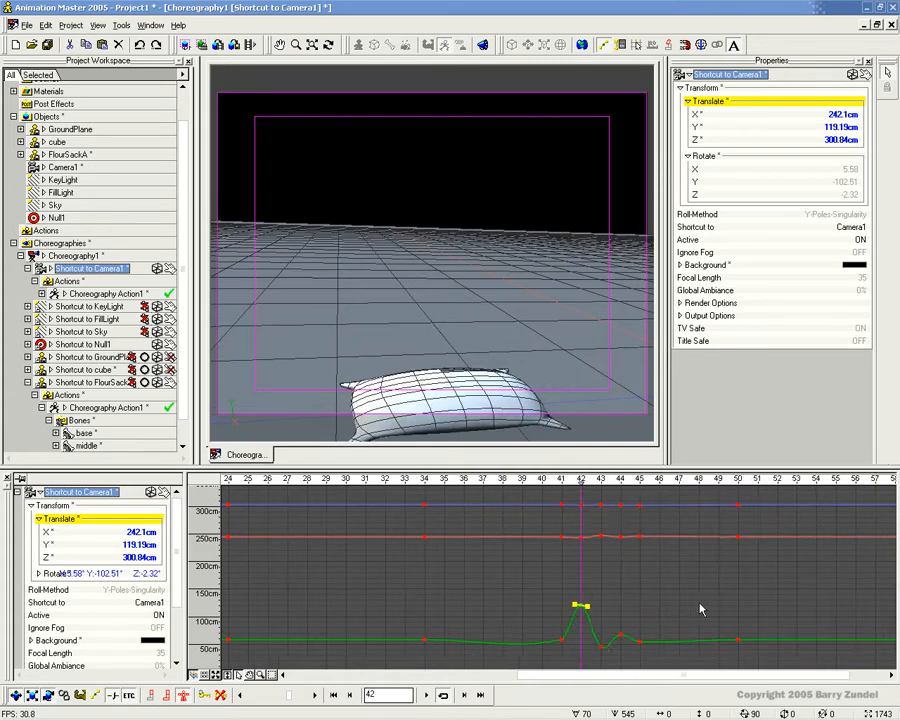
Shape a fading Y shake on the camera from frame 43, with keys at about 59 cm at frame 47 and 62 cm at frame 48
drag(606, 650, 683, 630)
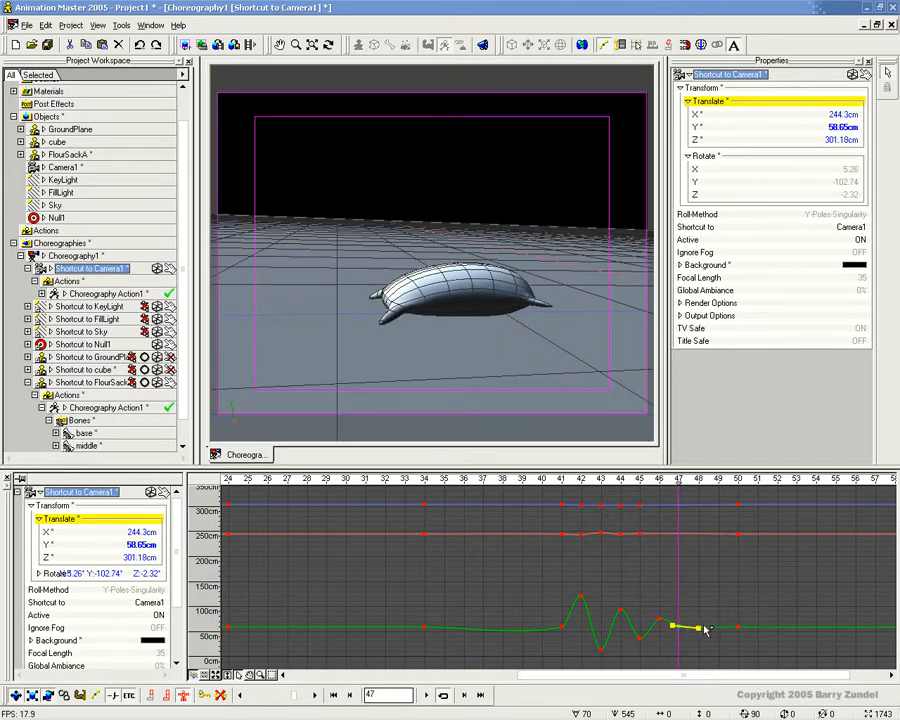
mouse_move(705, 628)
mouse_down()
mouse_move(680, 631)
mouse_move(699, 627)
mouse_up()
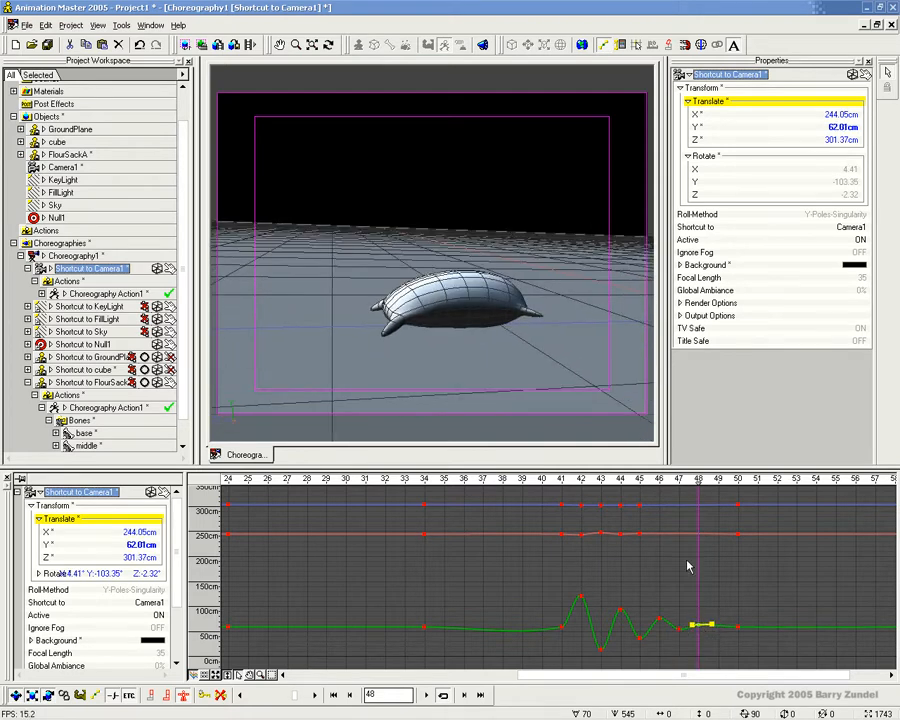
Add slightly varied X keys for the camera at frames 46 to 48 and Z keys on the same frames
mouse_move(698, 481)
mouse_down()
mouse_move(542, 508)
mouse_move(781, 515)
mouse_move(662, 522)
mouse_up()
click(657, 535)
drag(659, 534, 702, 538)
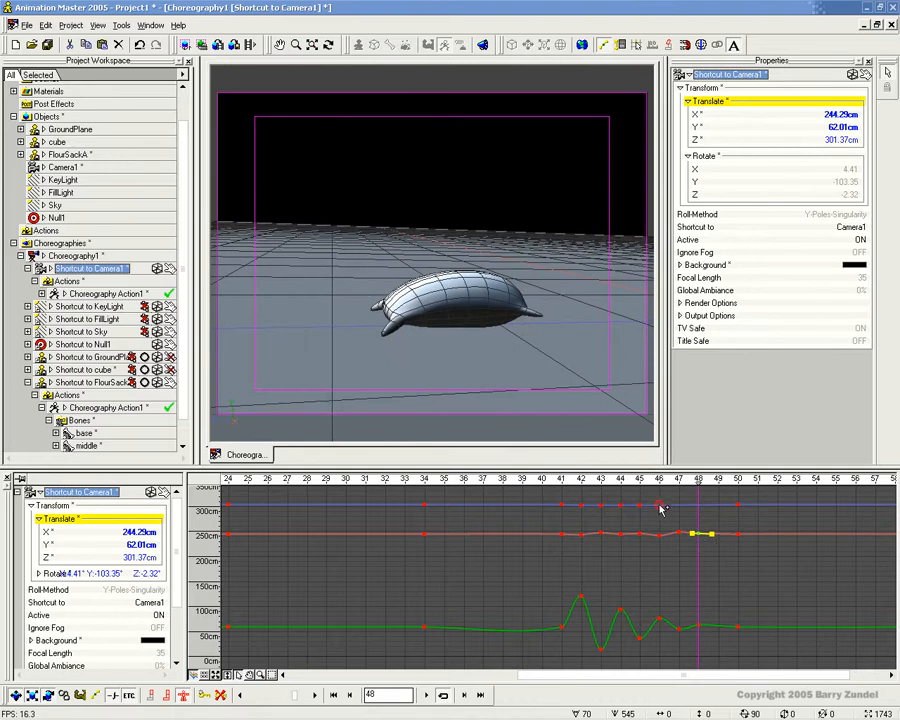
click(660, 505)
click(680, 506)
click(699, 506)
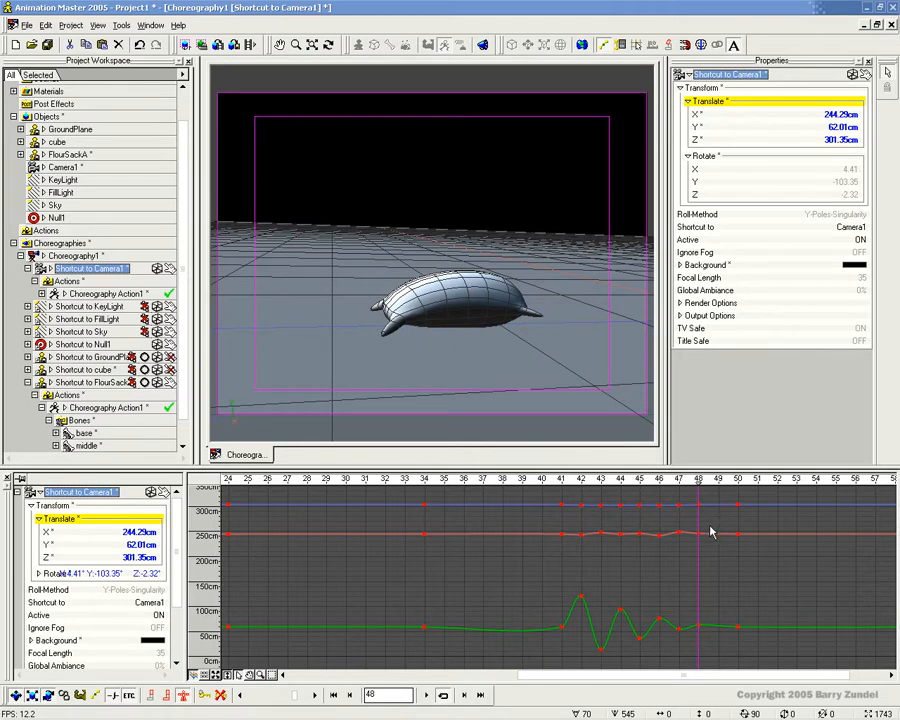
Soften the camera's Y shake at frames 42 to 46 by lowering its peaks and raising its dips
mouse_move(698, 485)
mouse_down()
mouse_move(595, 486)
mouse_move(732, 486)
mouse_move(444, 487)
mouse_move(567, 487)
mouse_up()
mouse_move(621, 487)
mouse_down()
mouse_move(695, 484)
mouse_move(336, 489)
mouse_move(676, 485)
mouse_move(662, 502)
mouse_move(621, 512)
mouse_up()
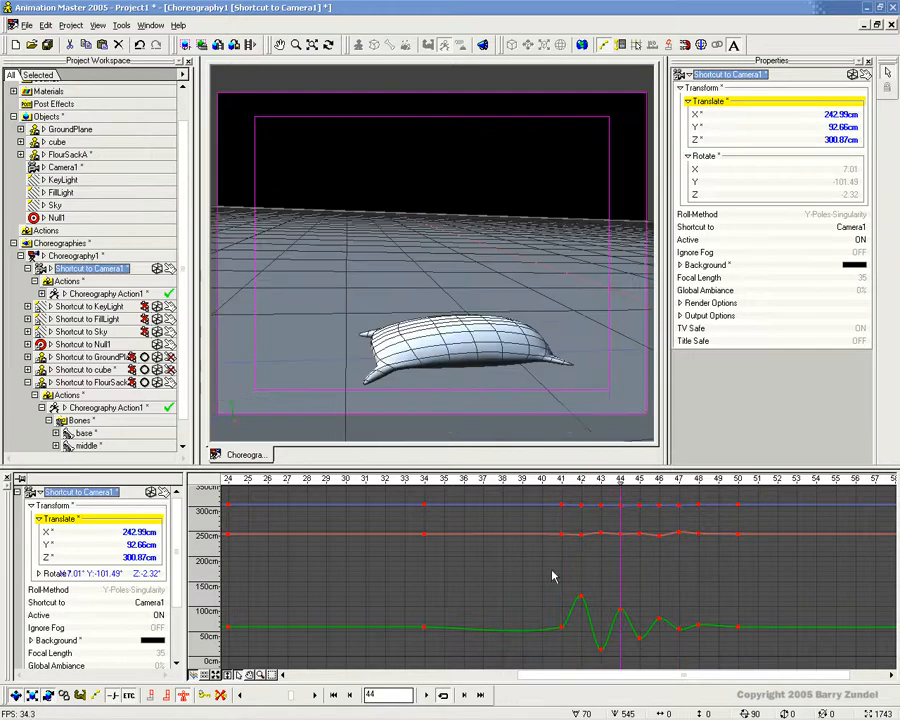
drag(583, 597, 582, 606)
mouse_move(600, 652)
mouse_down()
mouse_move(620, 620)
mouse_move(640, 642)
mouse_up()
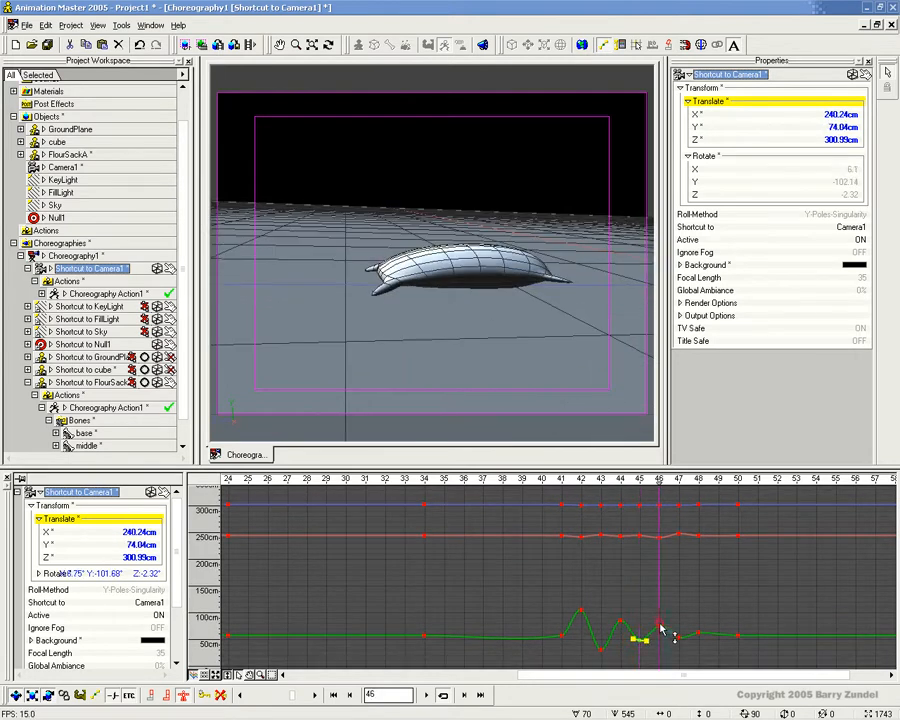
click(660, 629)
Scrub through the whole shot and play it back to review the softened camera shake
mouse_move(662, 480)
mouse_down()
mouse_move(502, 487)
mouse_move(740, 495)
mouse_move(511, 500)
mouse_move(808, 504)
mouse_move(540, 510)
mouse_move(757, 521)
mouse_up()
scroll(785, 580, down, 4)
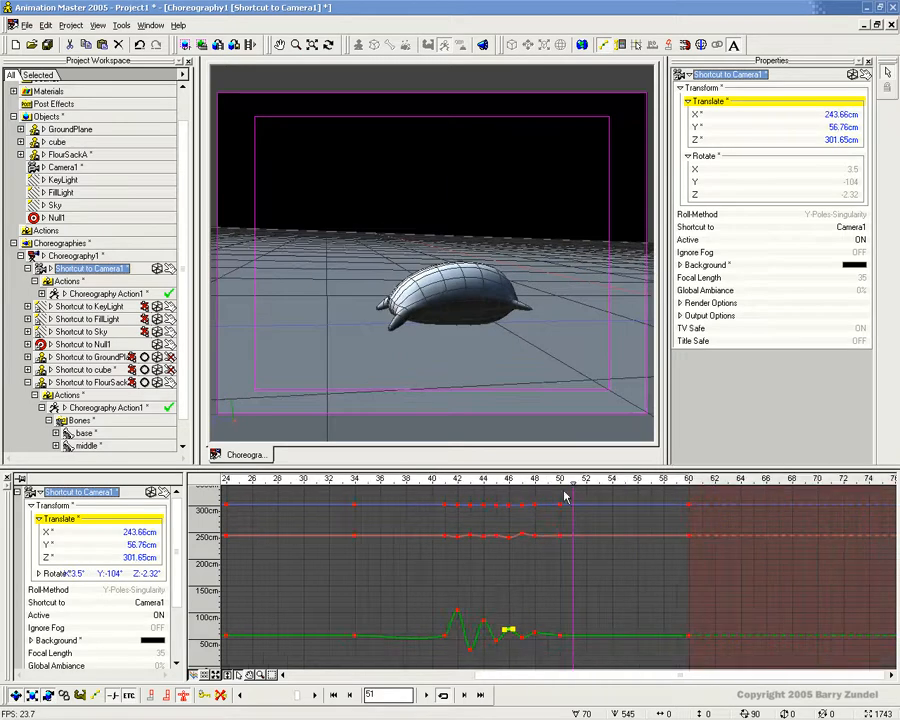
mouse_move(571, 483)
mouse_down()
mouse_move(394, 483)
mouse_move(625, 484)
mouse_move(440, 490)
mouse_move(699, 504)
mouse_move(319, 514)
mouse_move(262, 530)
mouse_up()
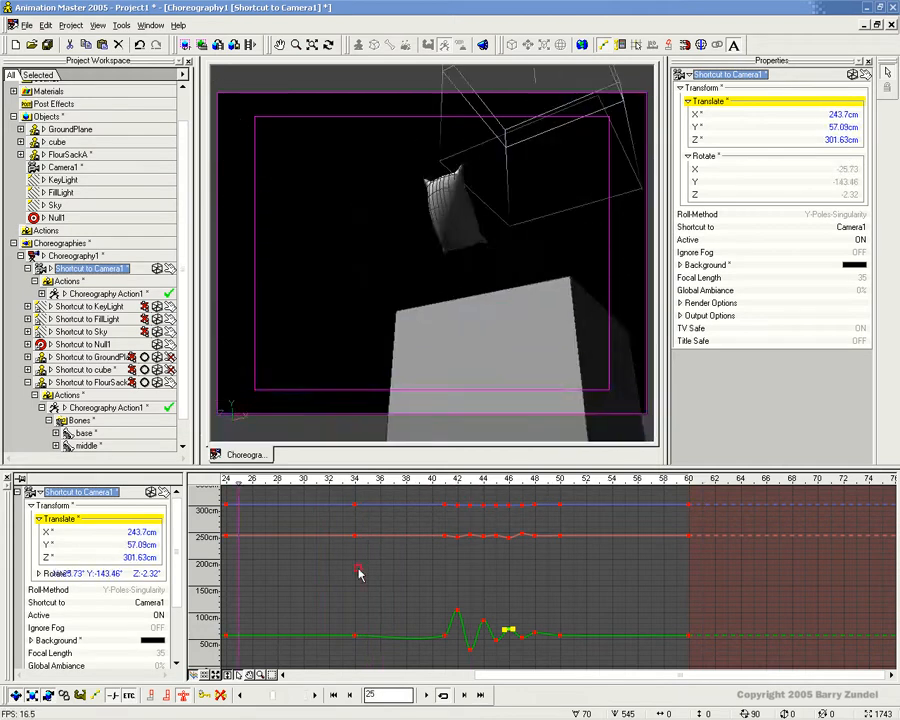
click(362, 577)
scroll(362, 577, down, 3)
scroll(361, 571, down, 1)
middle_drag(334, 572, 512, 569)
scroll(511, 576, up, 2)
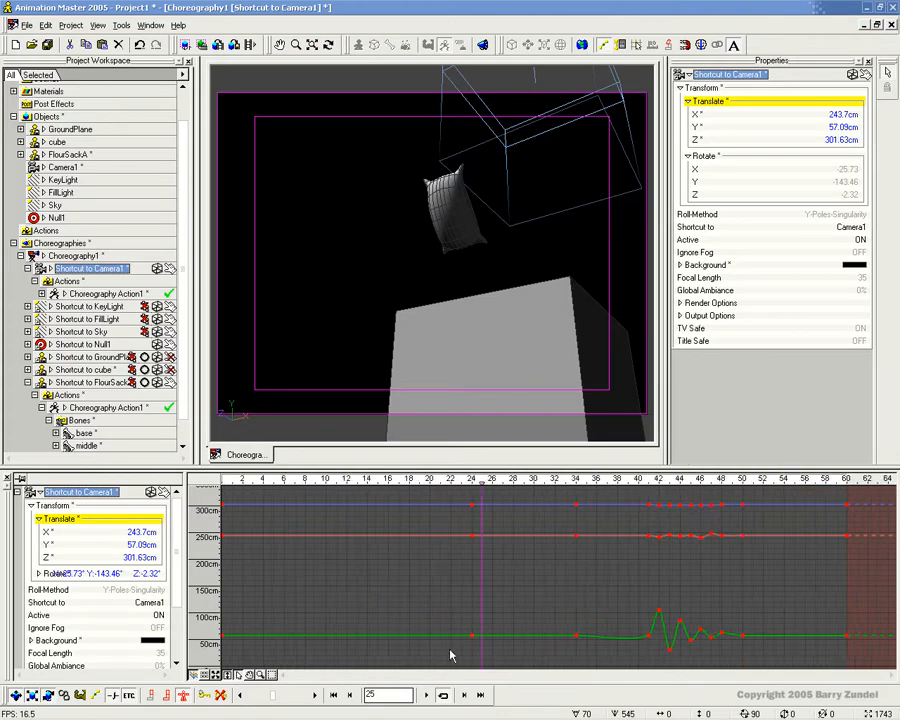
click(430, 695)
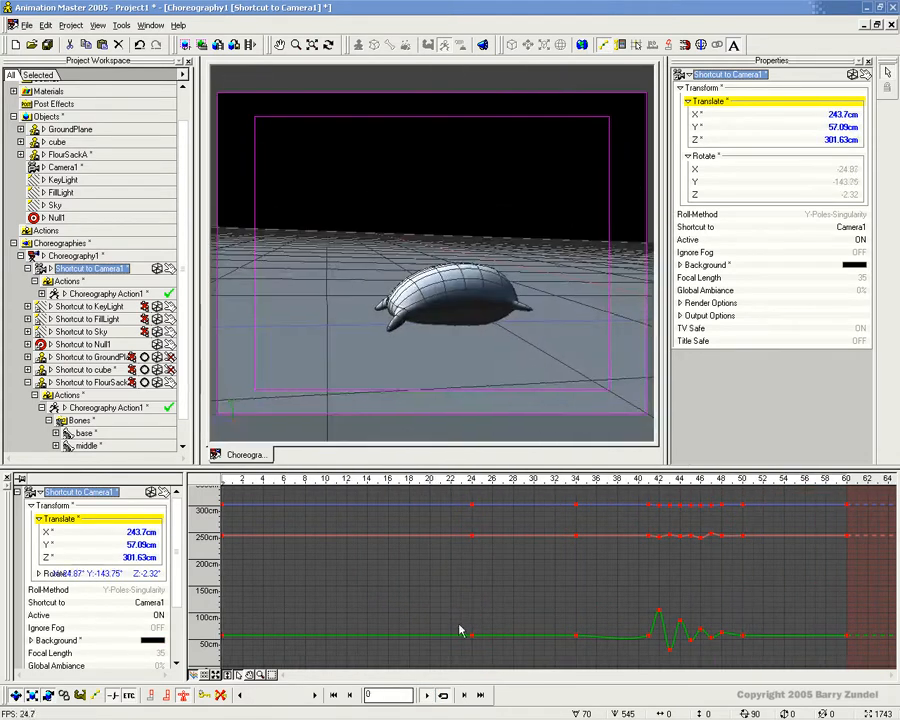
click(424, 696)
click(424, 697)
click(506, 660)
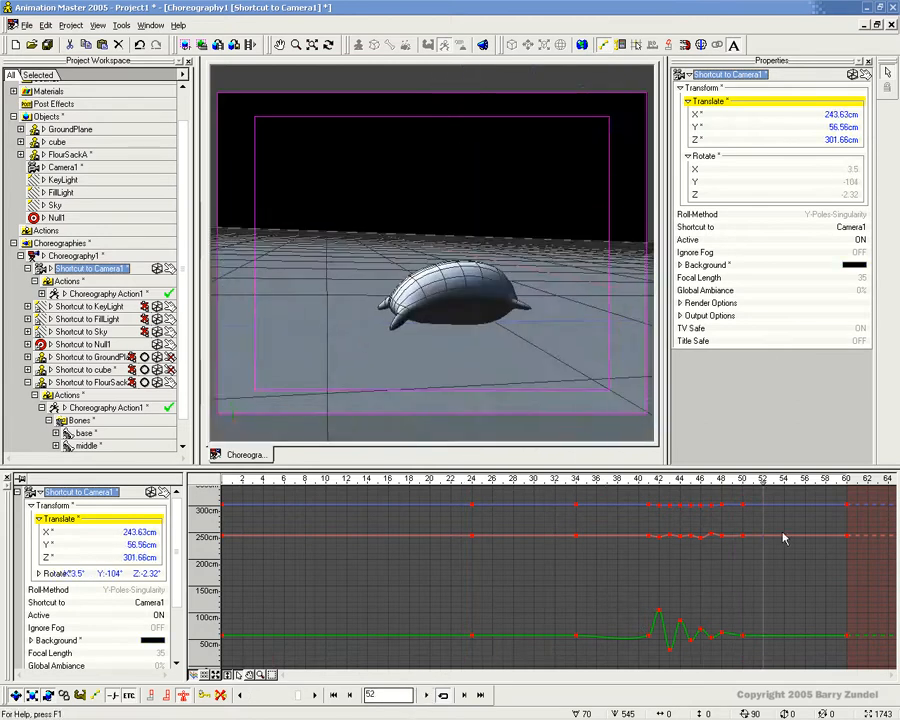
Extend the choreography's length to frame 75 and play the shot back
drag(847, 478, 889, 479)
middle_drag(868, 532, 688, 527)
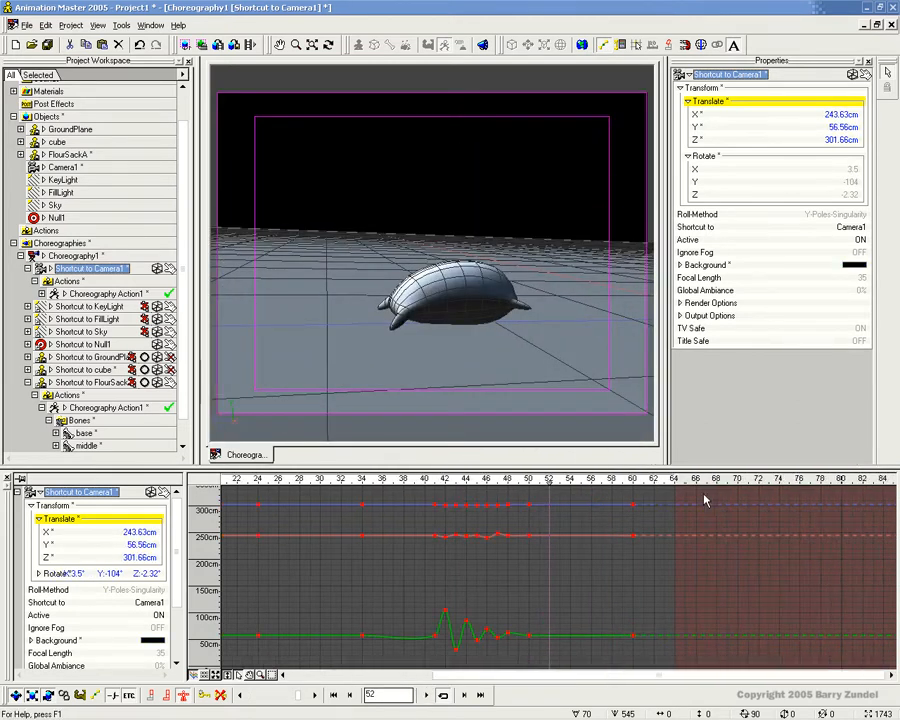
drag(678, 483, 790, 479)
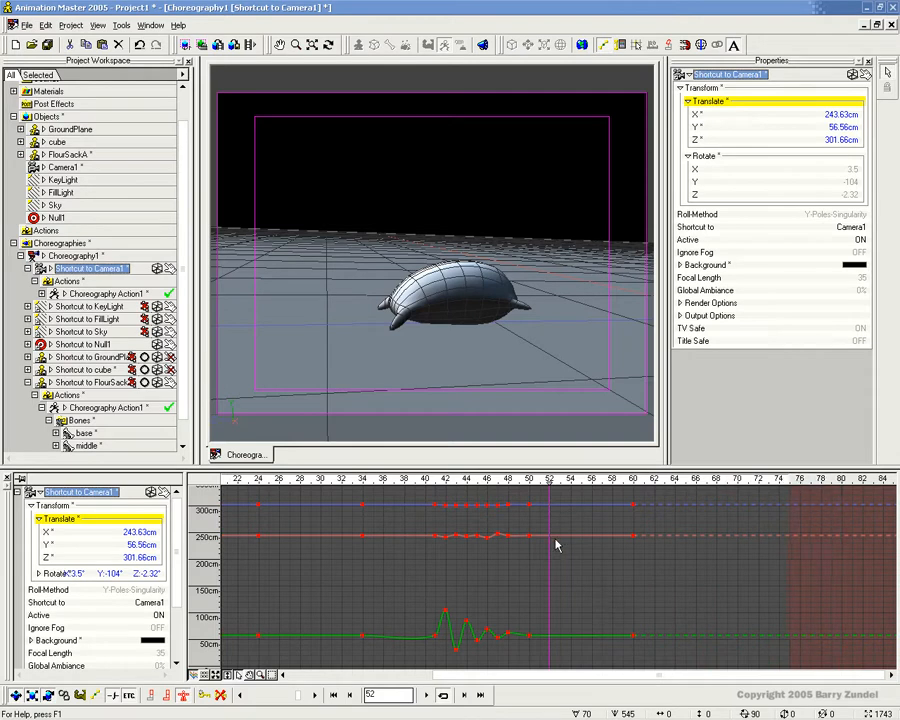
middle_drag(502, 590, 733, 583)
scroll(733, 583, down, 2)
click(428, 695)
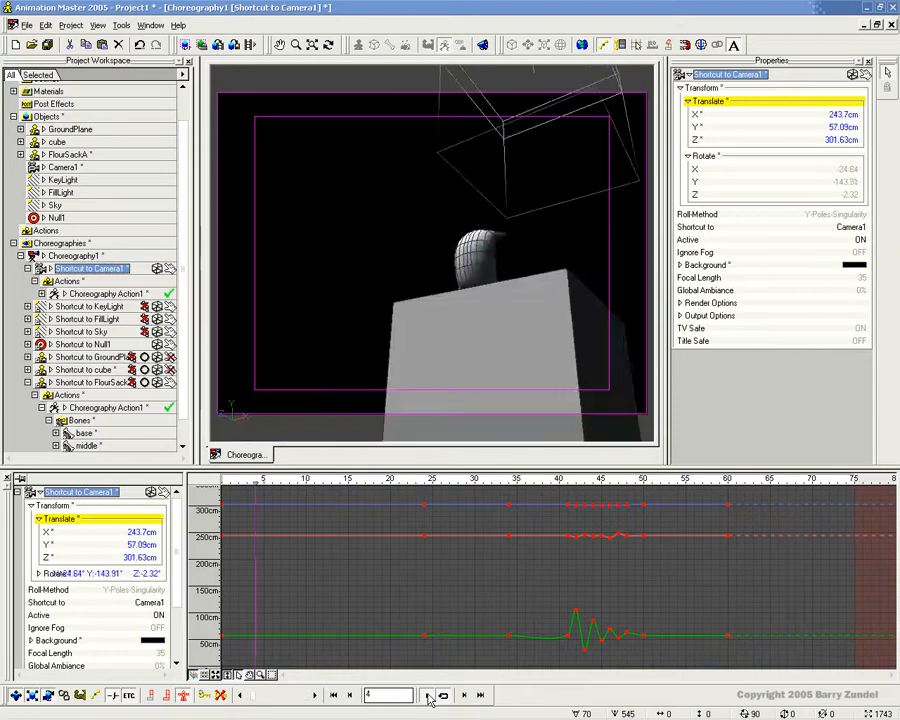
click(428, 695)
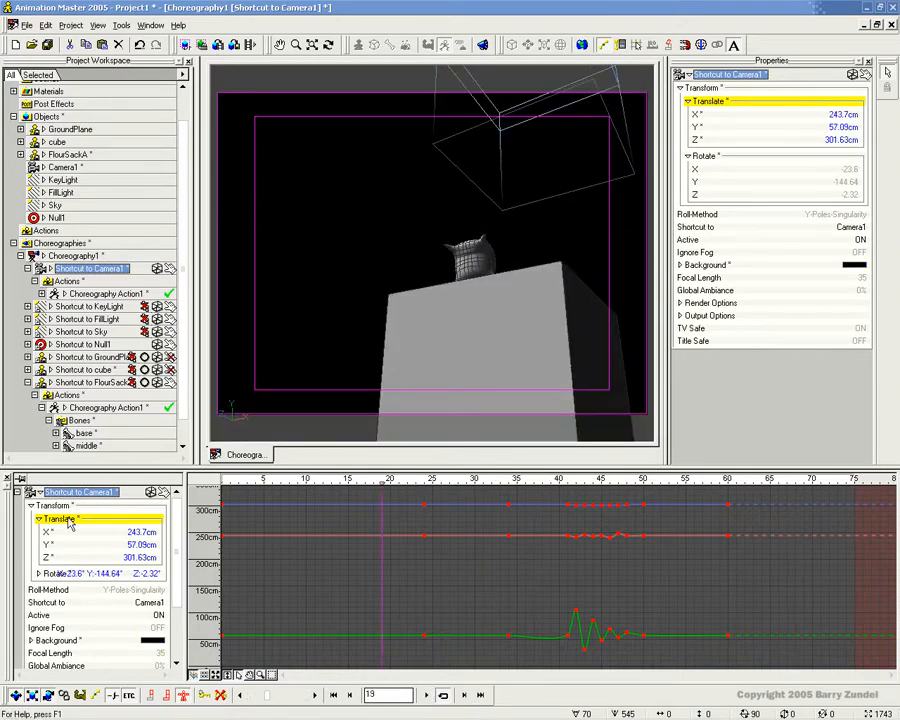
Display all of the camera's Transform curves and set its frame 0 keys to Hold interpolation
click(58, 575)
click(58, 508)
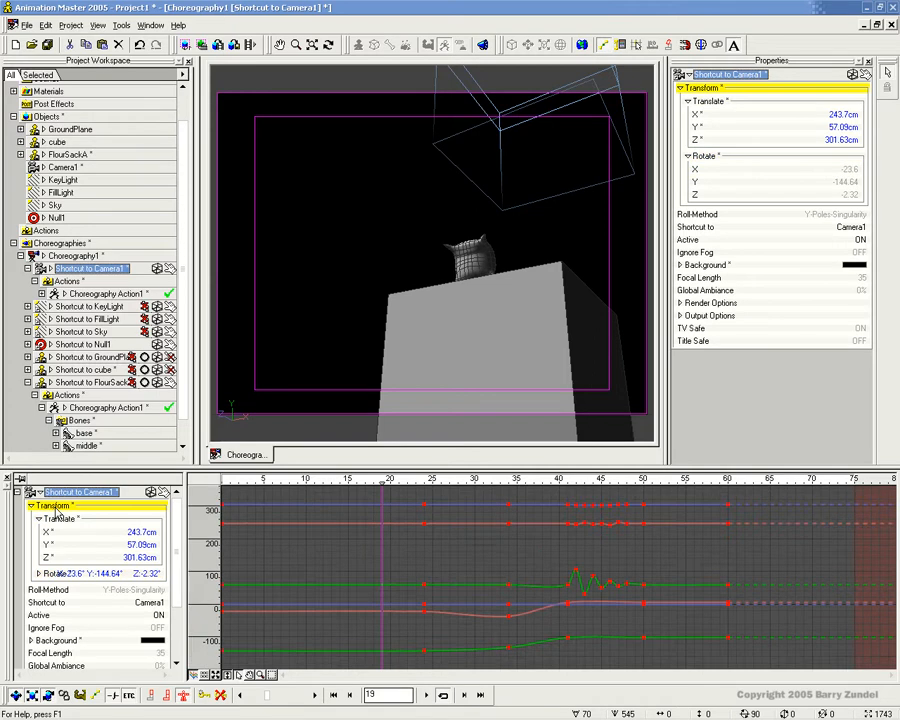
drag(251, 493, 215, 702)
drag(204, 667, 204, 680)
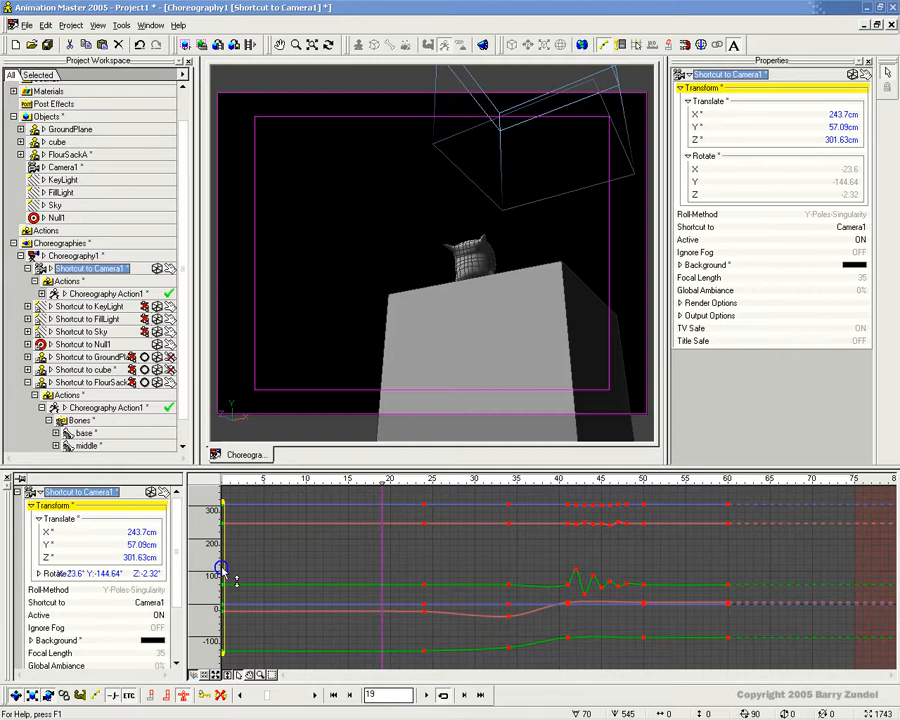
right_click(235, 579)
mouse_move(262, 517)
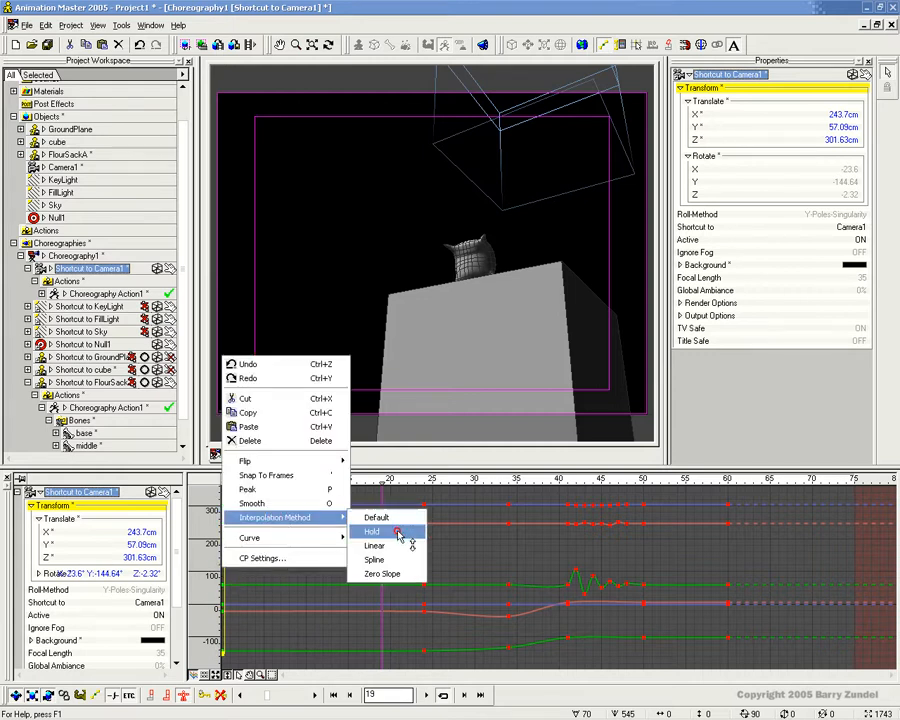
click(400, 532)
Scrub to the end of the jump and play the animation to check the camera timing
drag(408, 491, 703, 503)
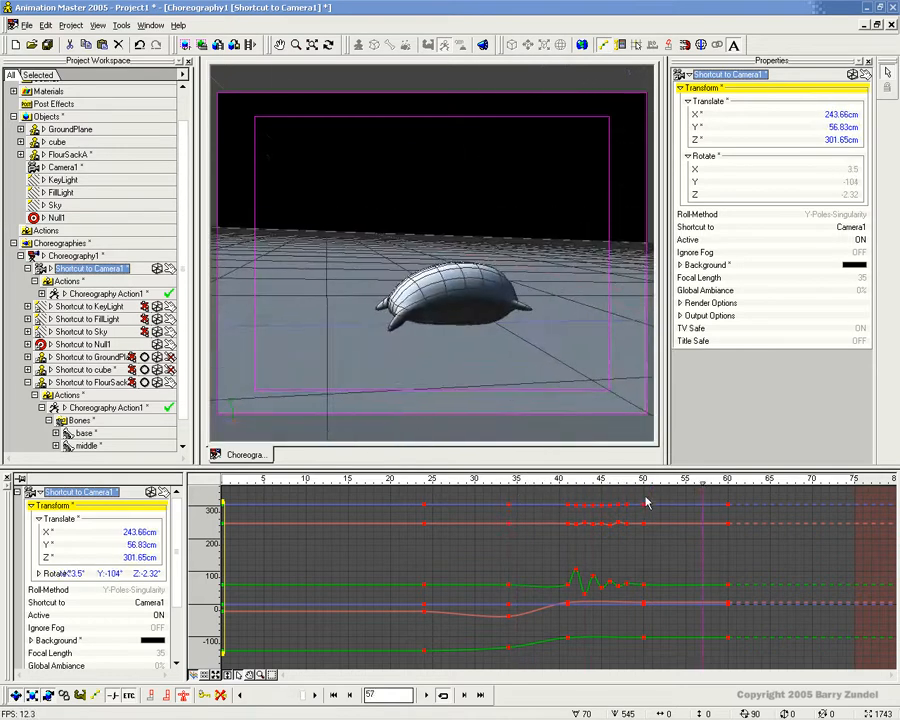
click(315, 695)
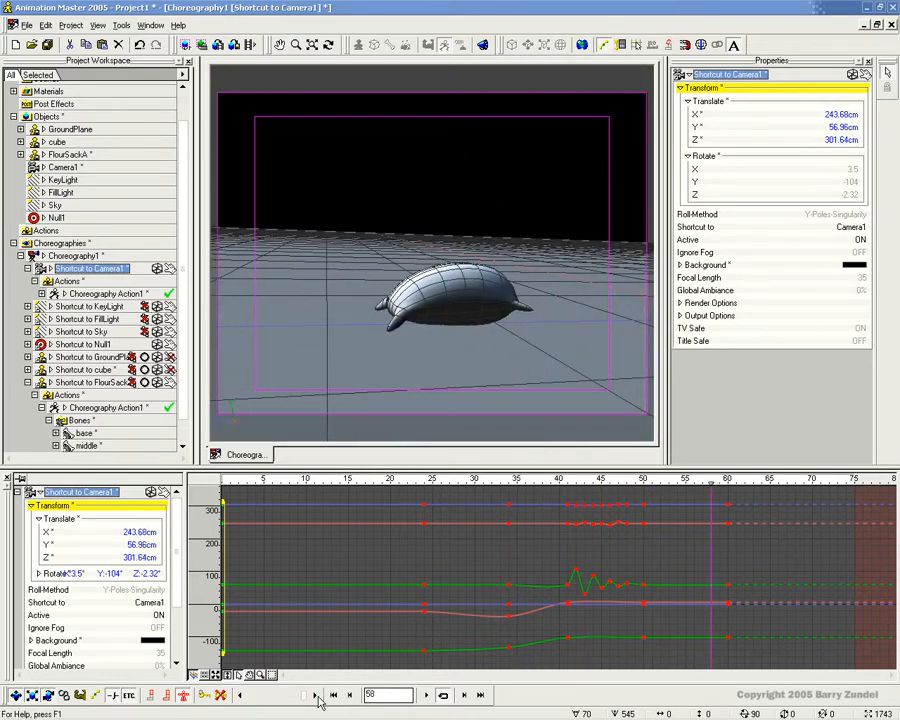
click(444, 696)
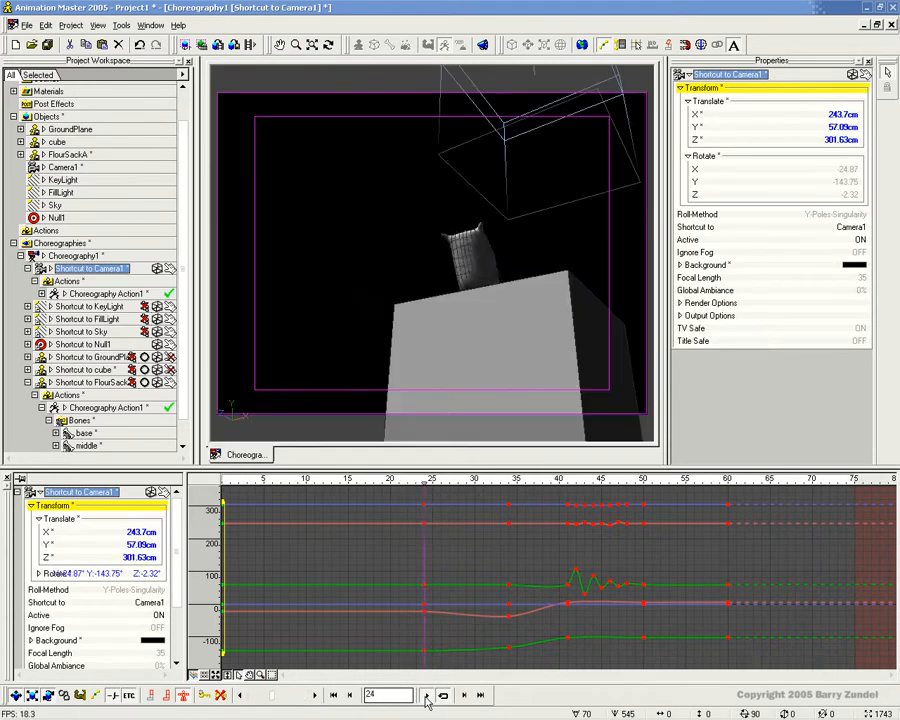
click(426, 697)
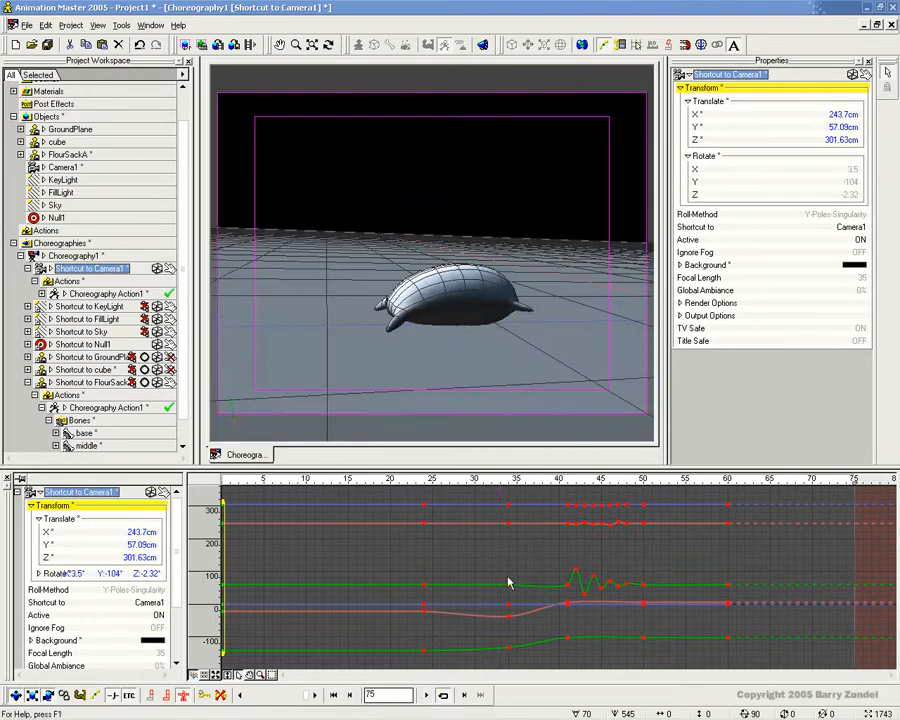
Select all the camera keys at frame 50 and move them to frame 55
drag(604, 483, 648, 494)
click(588, 540)
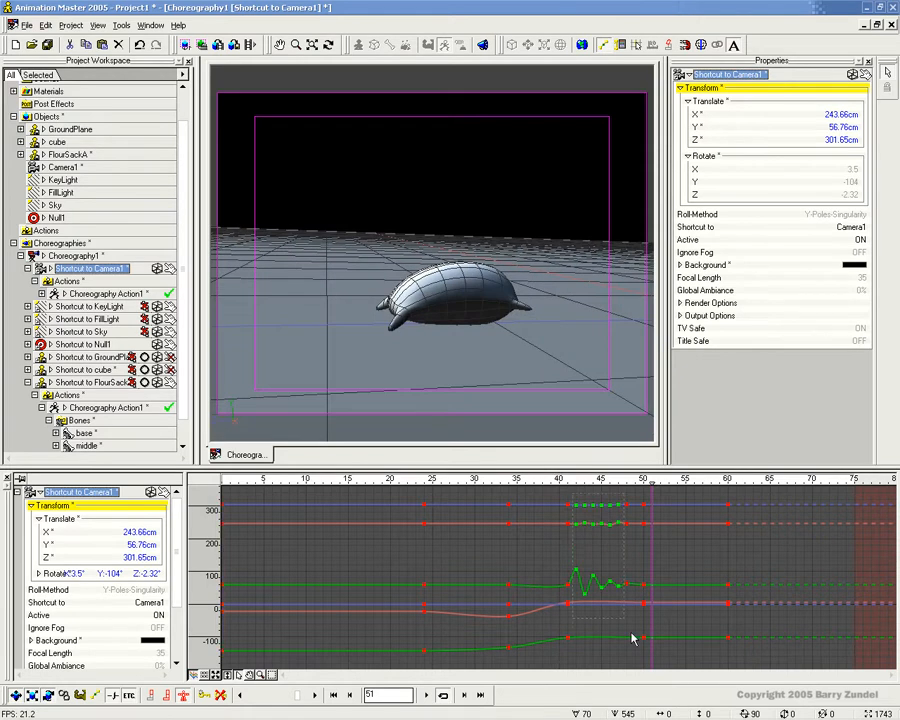
click(638, 494)
drag(660, 628, 659, 660)
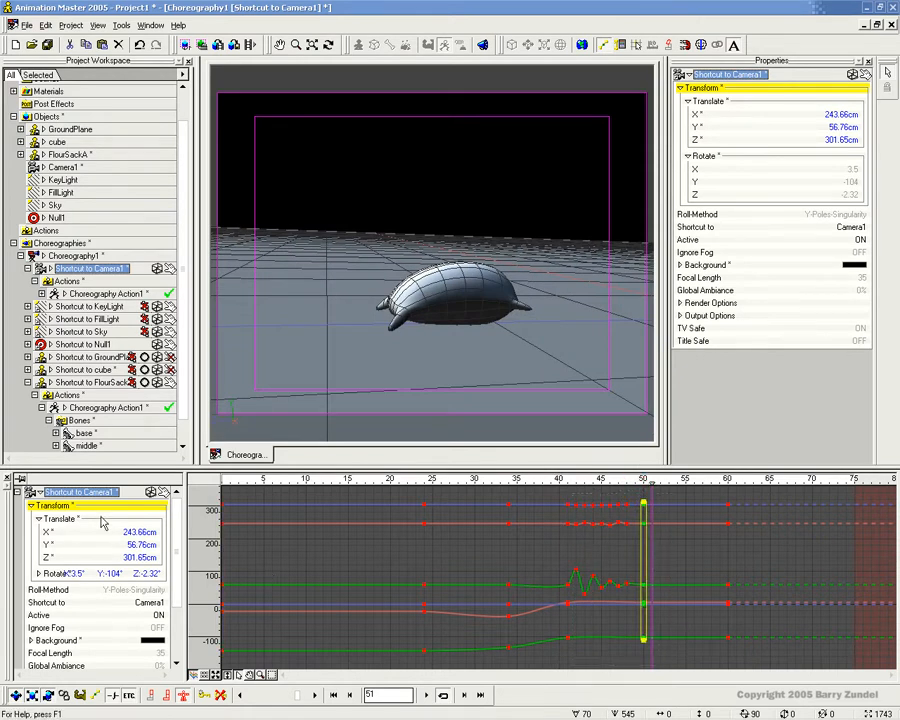
key(Right)
key(Right)
key(Right)
key(Right)
key(Right)
key(Right)
key(Left)
Move the camera's shake keys from frame 48 to frame 53
click(625, 504)
key(Right)
key(Right)
key(Right)
key(Right)
key(Right)
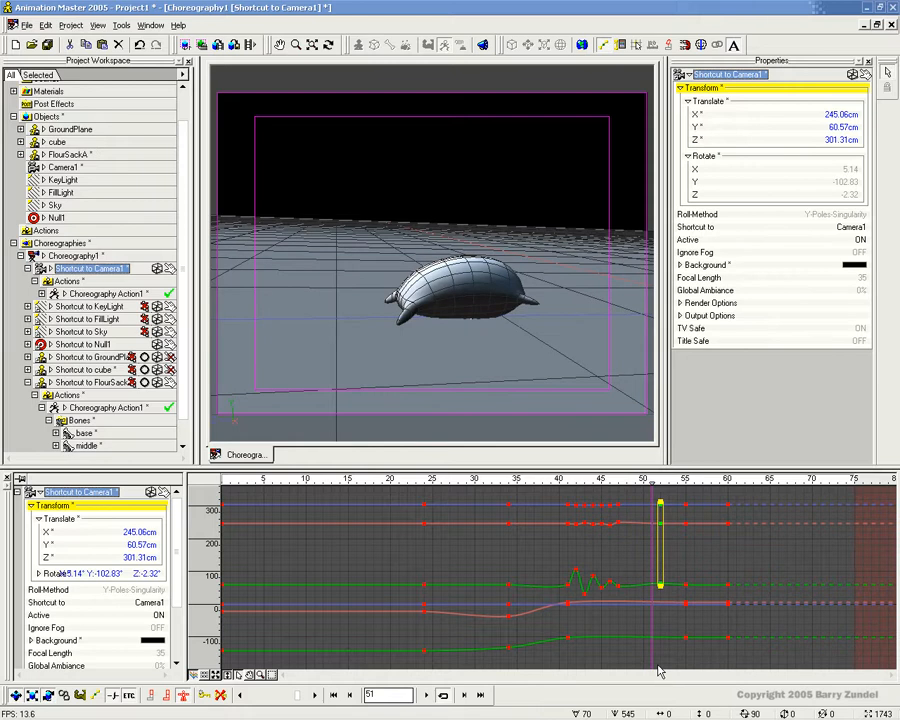
key(Right)
Move the camera's shake keys at frame 47 to frame 51 and those at frame 46 to frame 49
drag(614, 493, 628, 629)
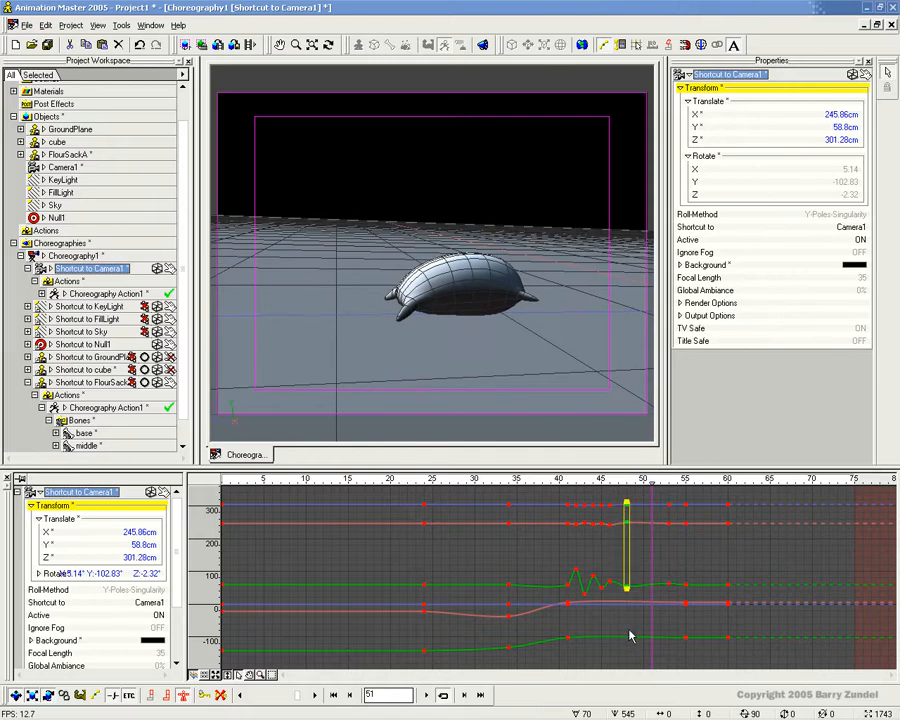
key(Right)
key(Right)
key(Right)
key(Right)
drag(605, 495, 625, 621)
key(Right)
key(Right)
key(Right)
Shift the camera's shake keys at frames 45, 44 and 43 to frames 47, 45 and 44 respectively
drag(598, 496, 624, 627)
drag(589, 508, 613, 625)
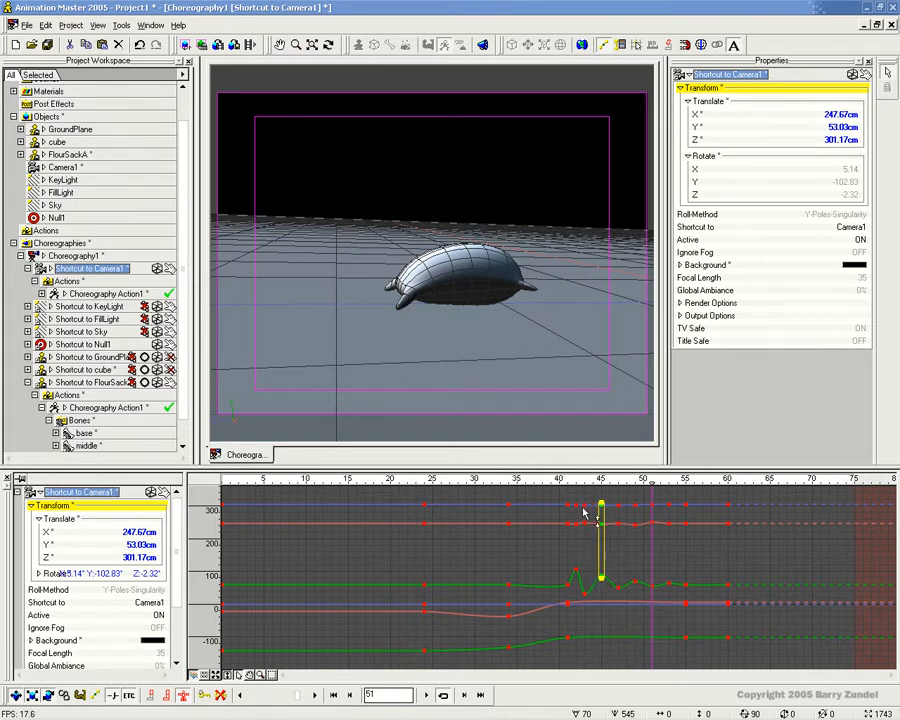
drag(583, 501, 595, 631)
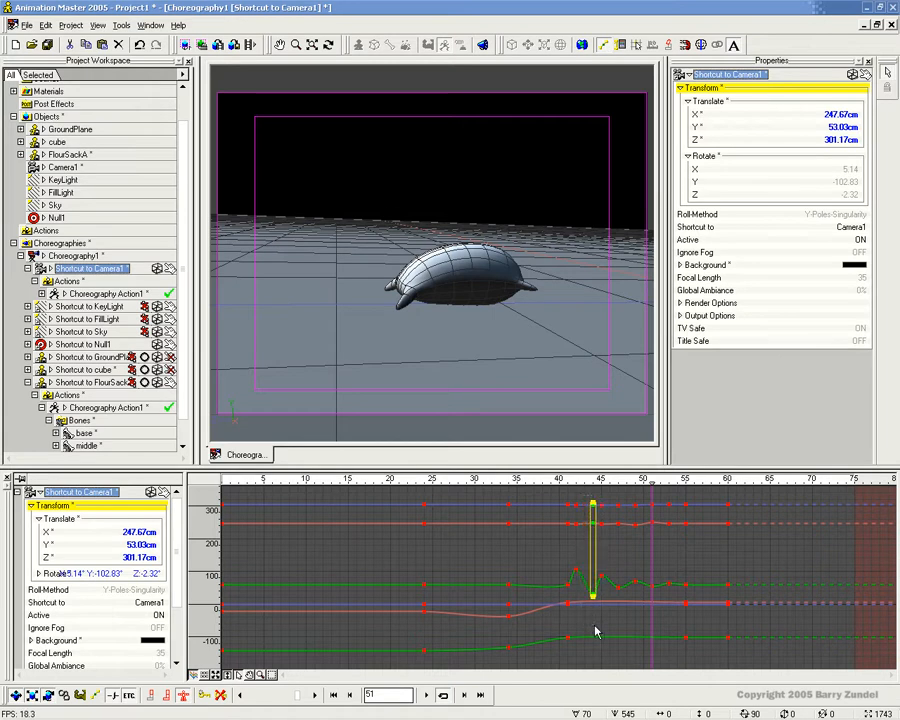
Move the camera's shake keys at frames 45, 47, 49 and 51 one frame later to space them two frames apart
click(661, 498)
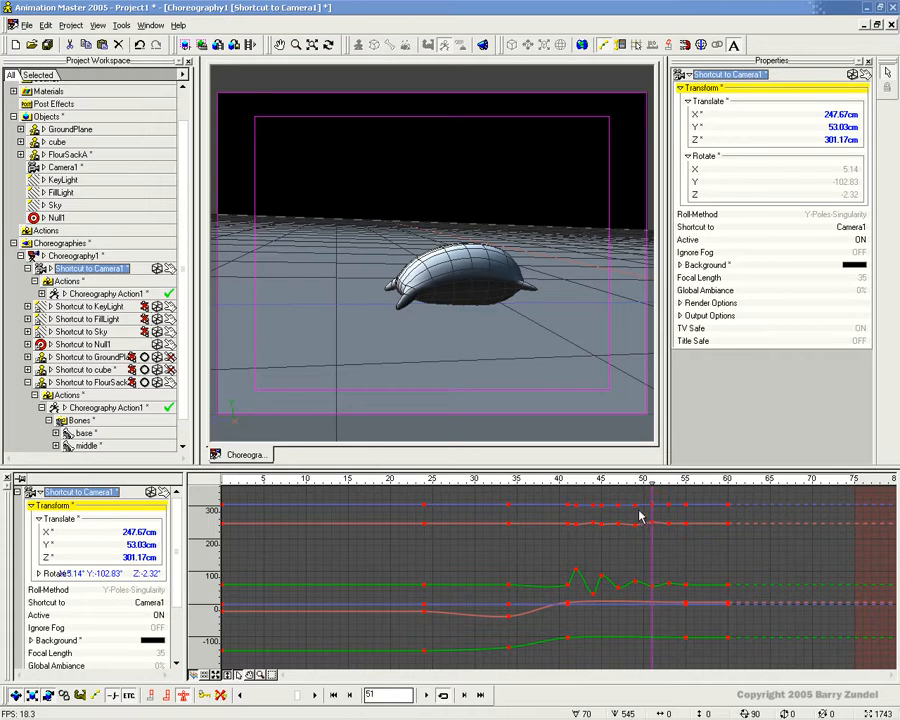
drag(598, 498, 627, 613)
click(617, 510)
drag(627, 500, 642, 613)
drag(651, 504, 688, 607)
click(710, 540)
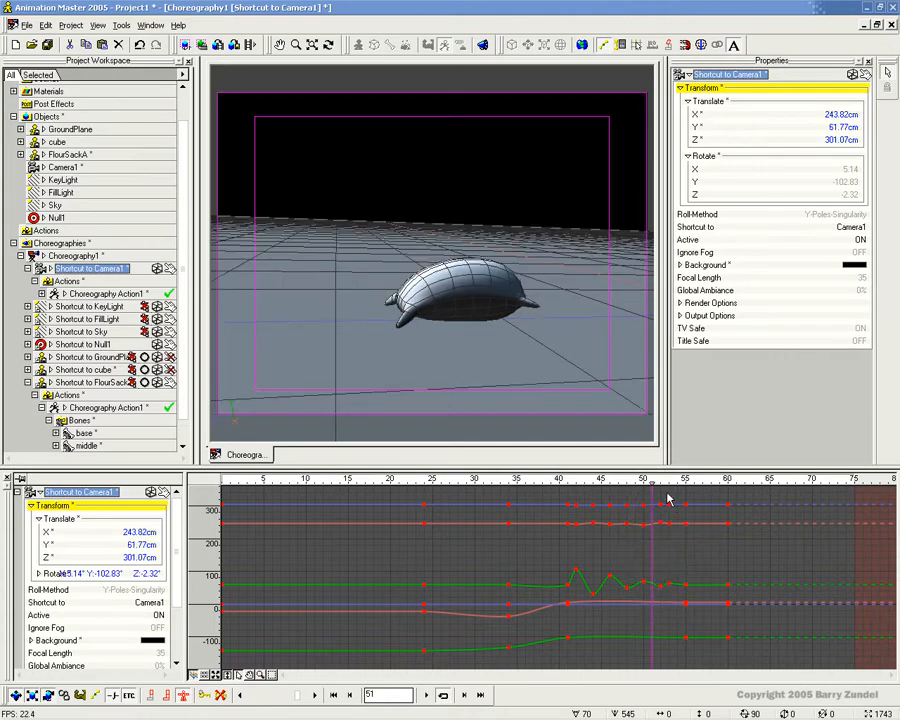
Move the camera keys at frames 53 and 55 to frames 54 and 56
drag(669, 505, 702, 672)
key(Right)
click(646, 539)
Copy the camera's keys at frame 60 and paste them at frame 75
drag(651, 481, 759, 499)
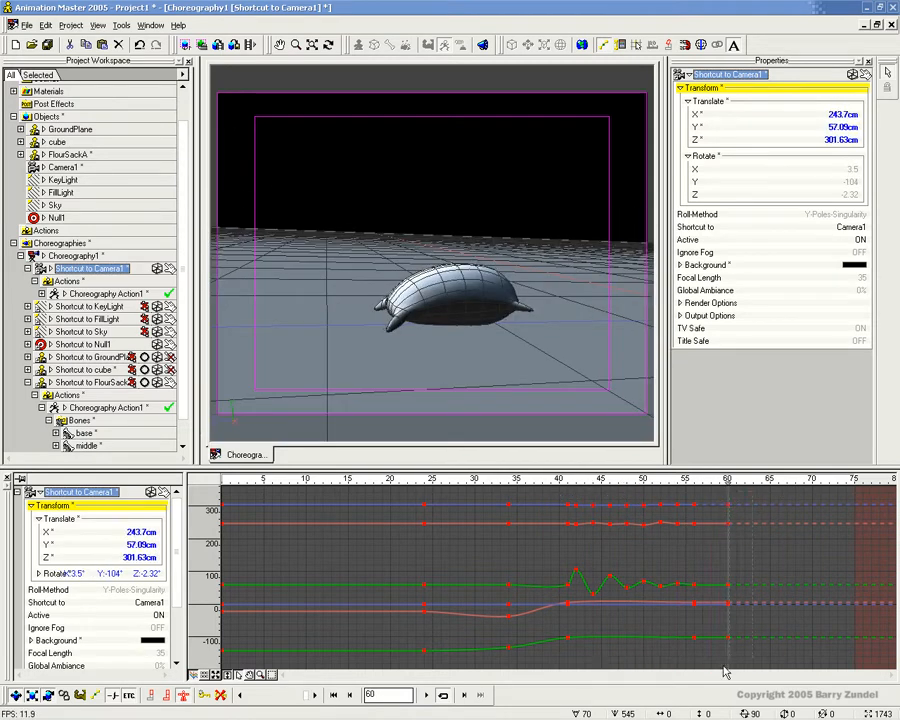
drag(731, 660, 724, 647)
mouse_move(731, 481)
mouse_down()
mouse_move(853, 486)
mouse_move(530, 504)
mouse_move(734, 503)
mouse_move(382, 514)
mouse_move(638, 519)
mouse_move(482, 518)
mouse_move(544, 540)
mouse_move(663, 543)
mouse_up()
key(ctrl+v)
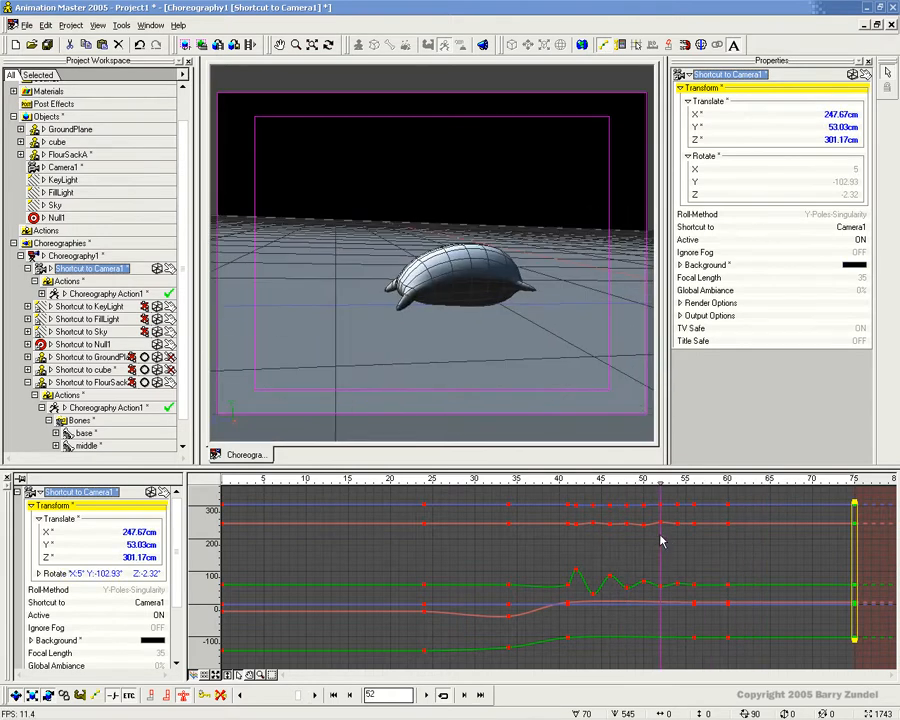
click(623, 549)
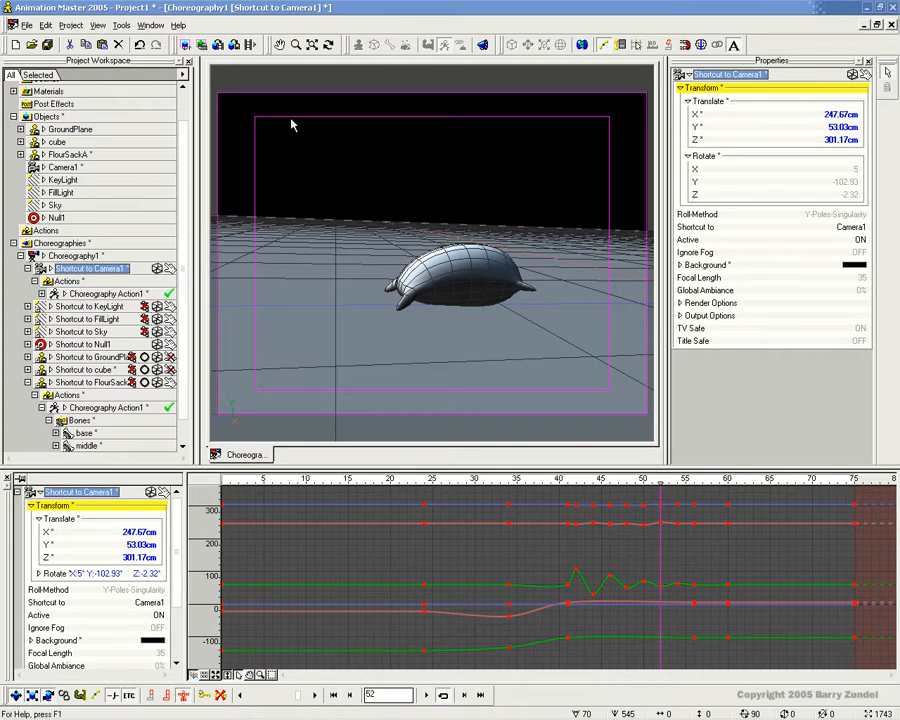
Open the Render to File settings and choose Quicktime as the output format
click(234, 45)
drag(432, 253, 438, 215)
click(500, 253)
click(500, 287)
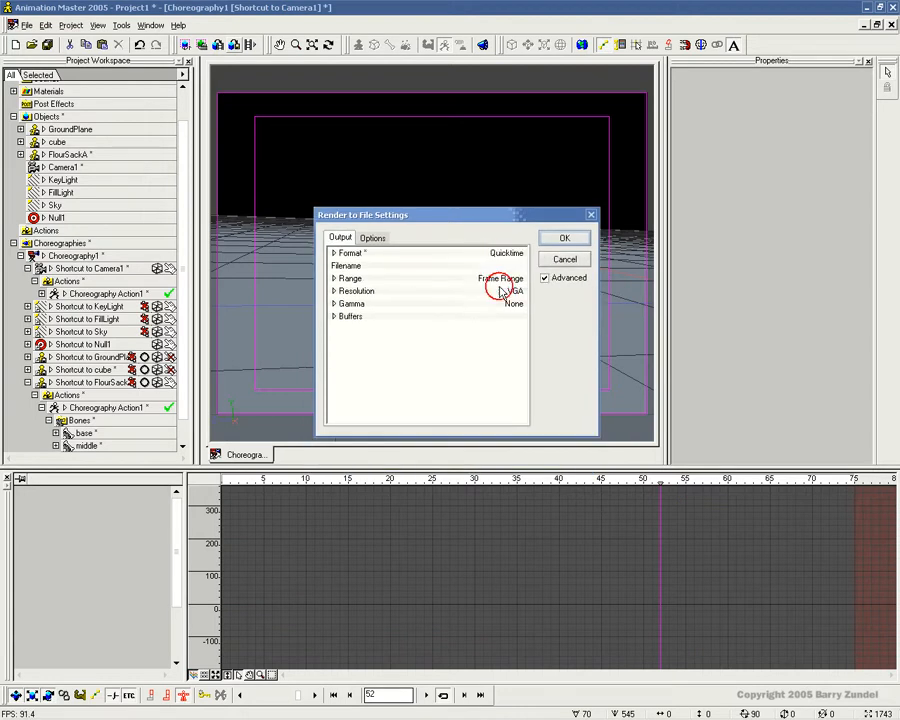
click(335, 254)
click(335, 254)
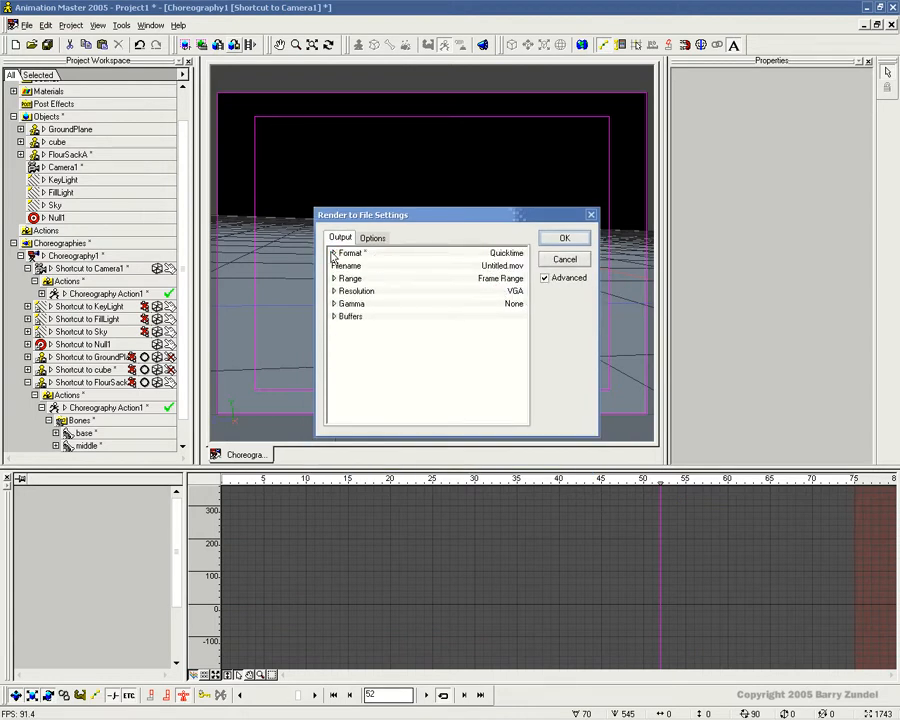
Set the Quicktime output's compression codec to Sorenson Video 3
click(335, 254)
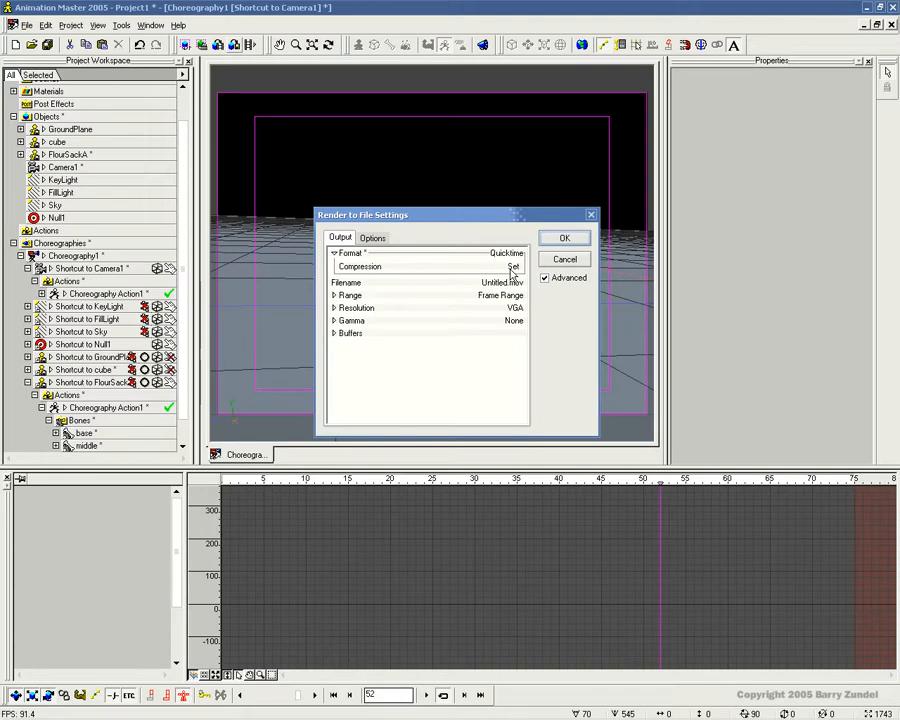
click(512, 267)
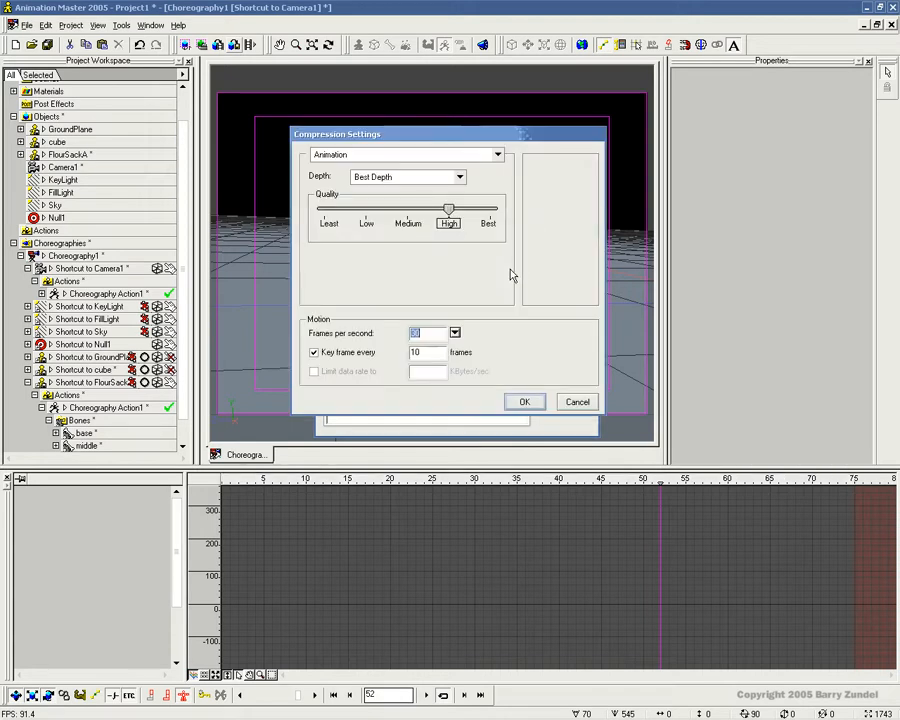
click(452, 158)
click(425, 390)
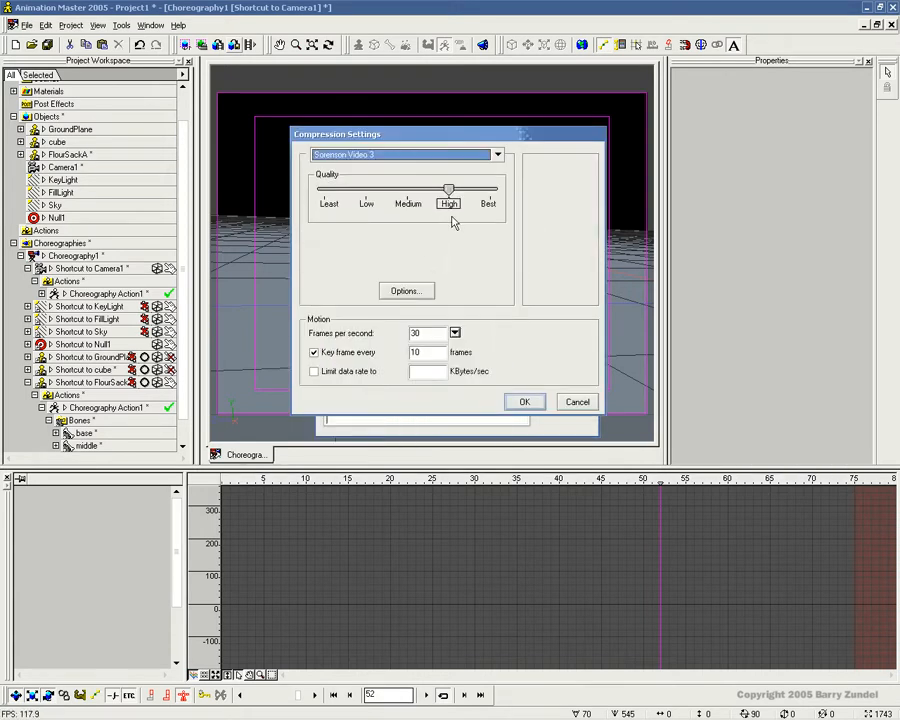
click(523, 401)
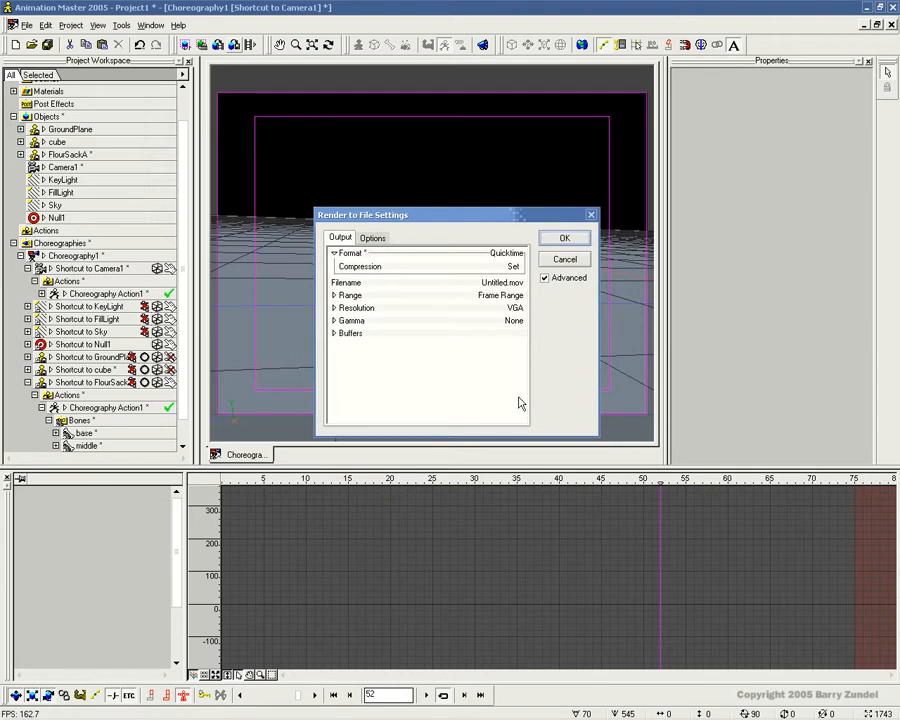
Set the render output file to Splat.mov in the Renders folder
click(510, 284)
click(172, 62)
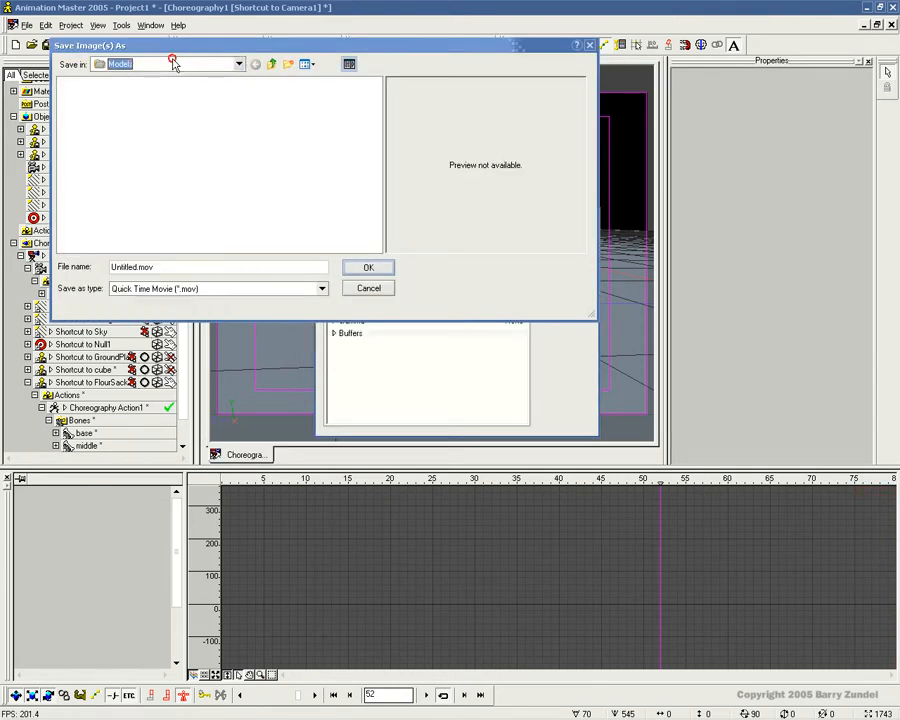
click(269, 64)
double_click(84, 118)
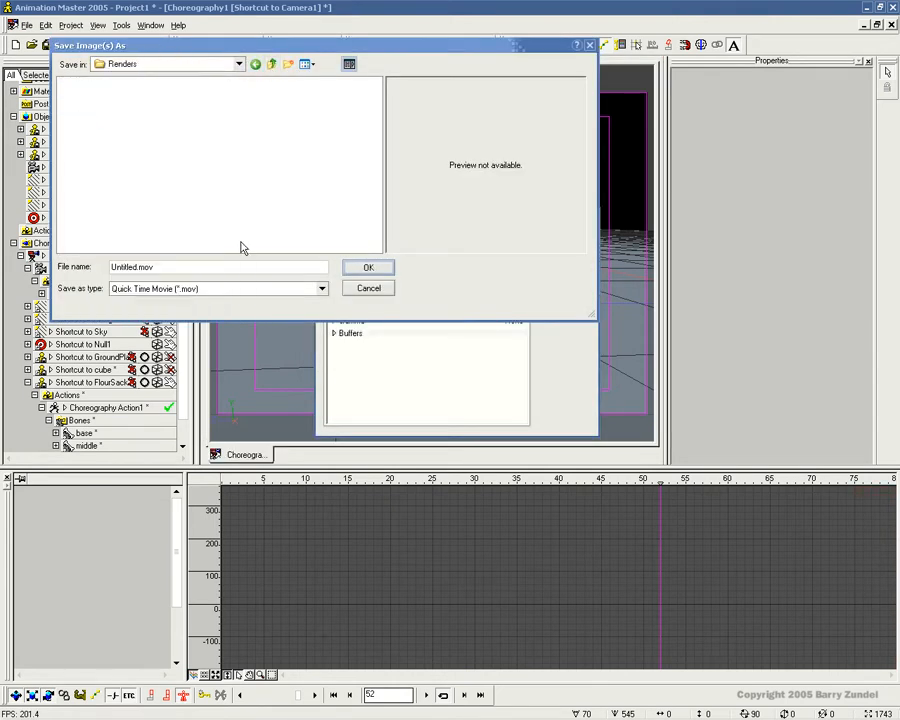
drag(136, 268, 105, 270)
key(Return)
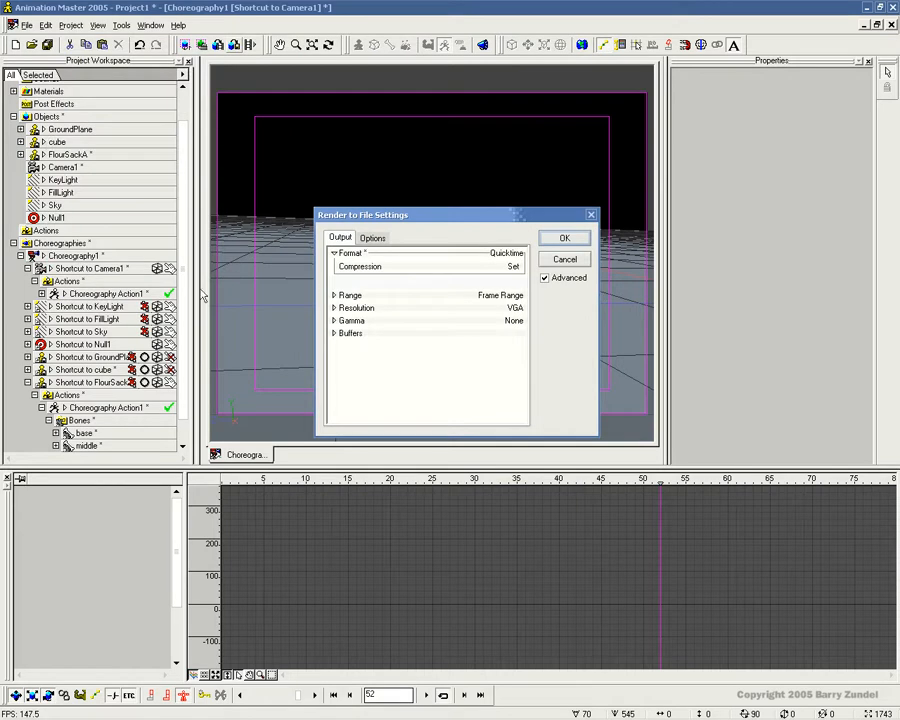
Set the end of the render's frame range to 75
click(334, 254)
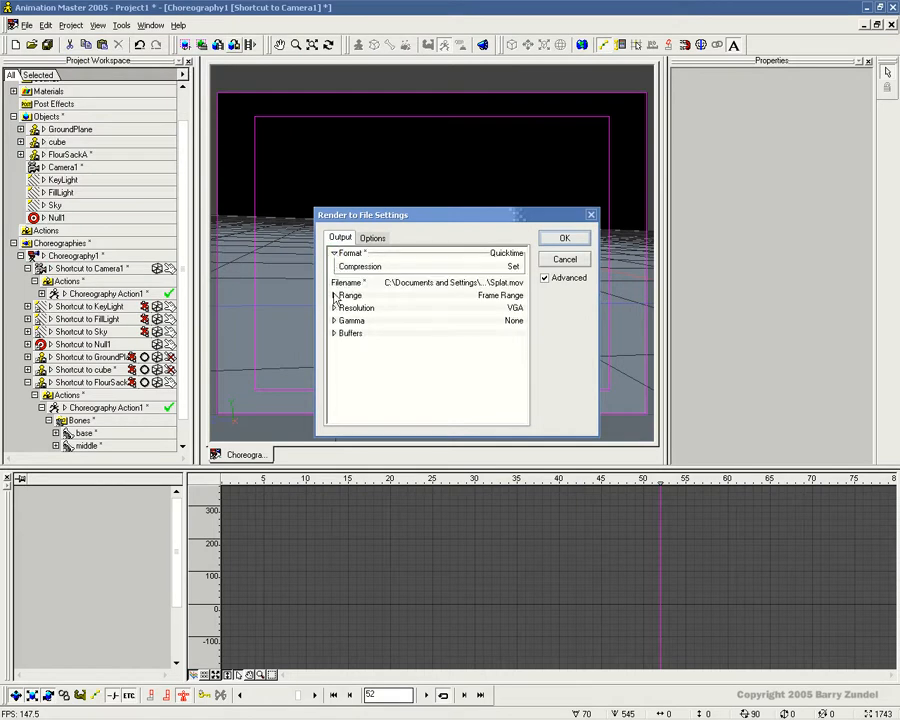
click(334, 296)
click(516, 321)
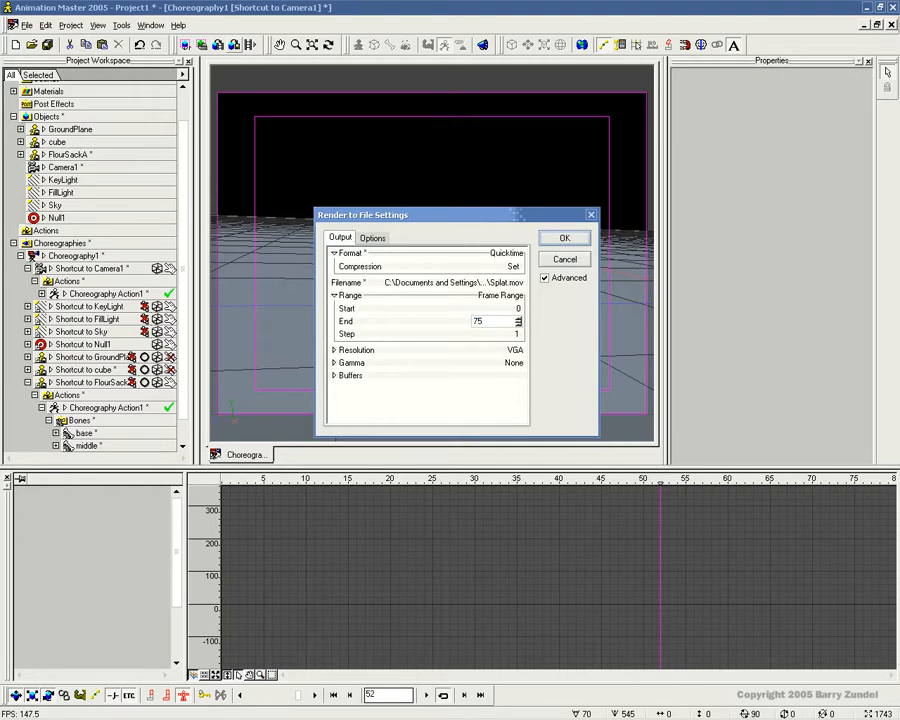
Set the render quality to Final with reflections and particles/hair off, and render the shot
click(378, 238)
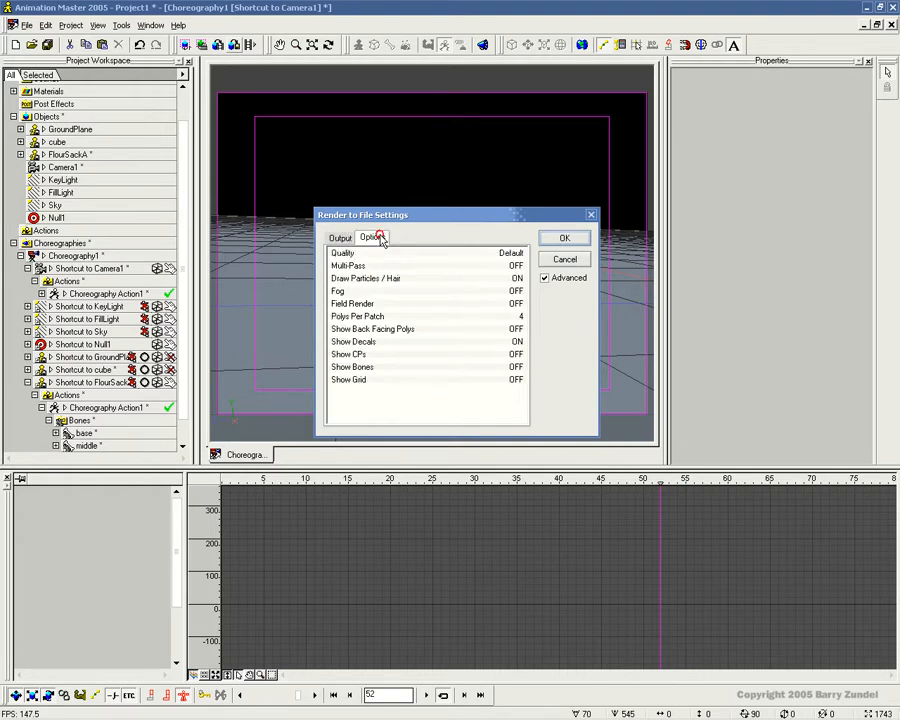
click(505, 253)
click(512, 294)
click(512, 254)
click(514, 305)
click(517, 317)
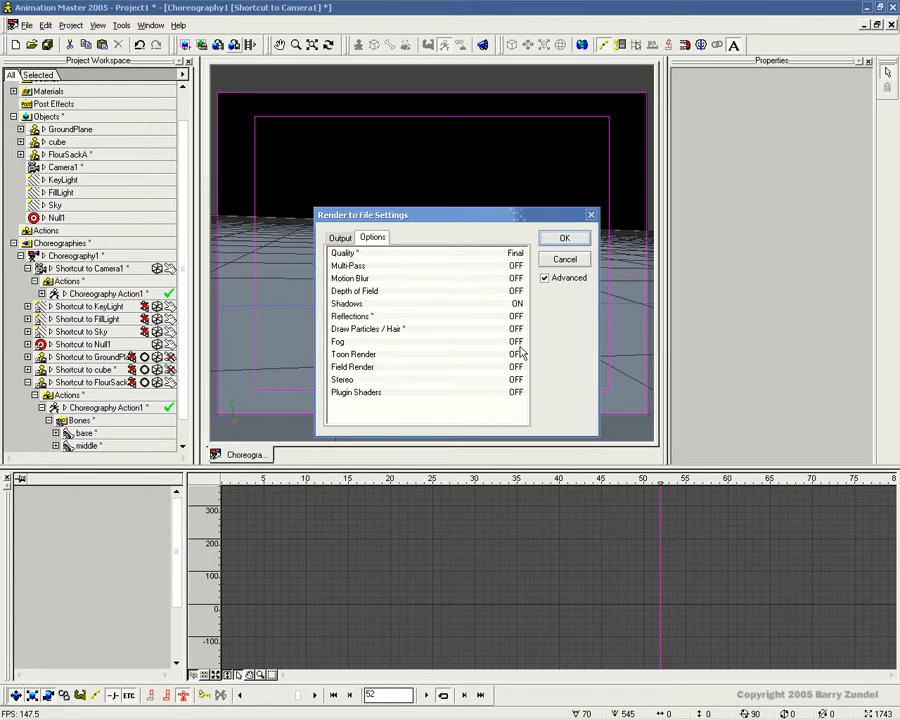
click(562, 241)
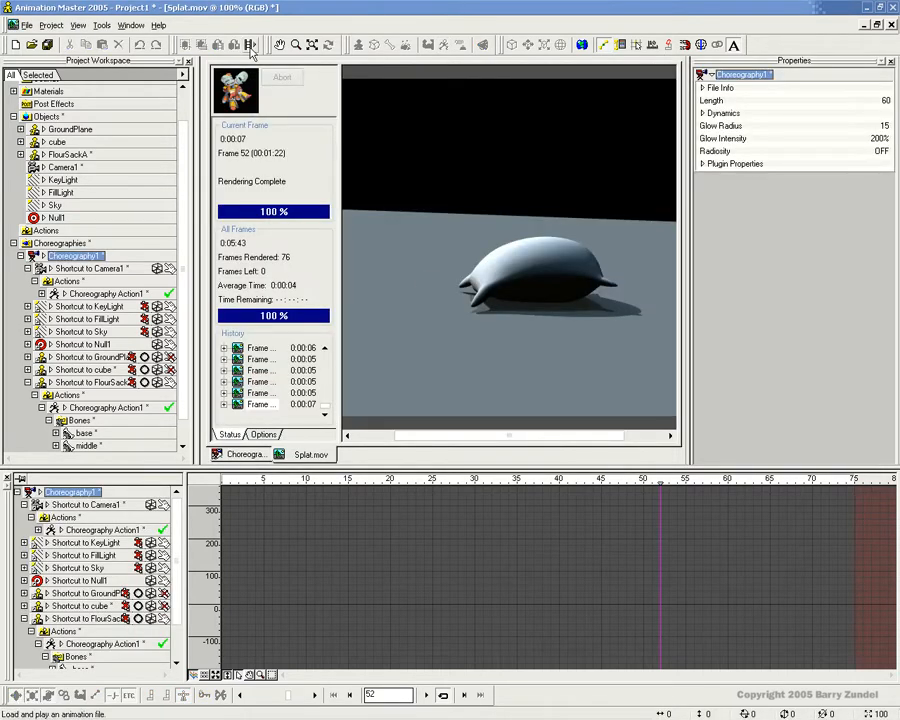
Open the rendered Splat.mov and play it repeatedly to review the camera move and landing
click(250, 46)
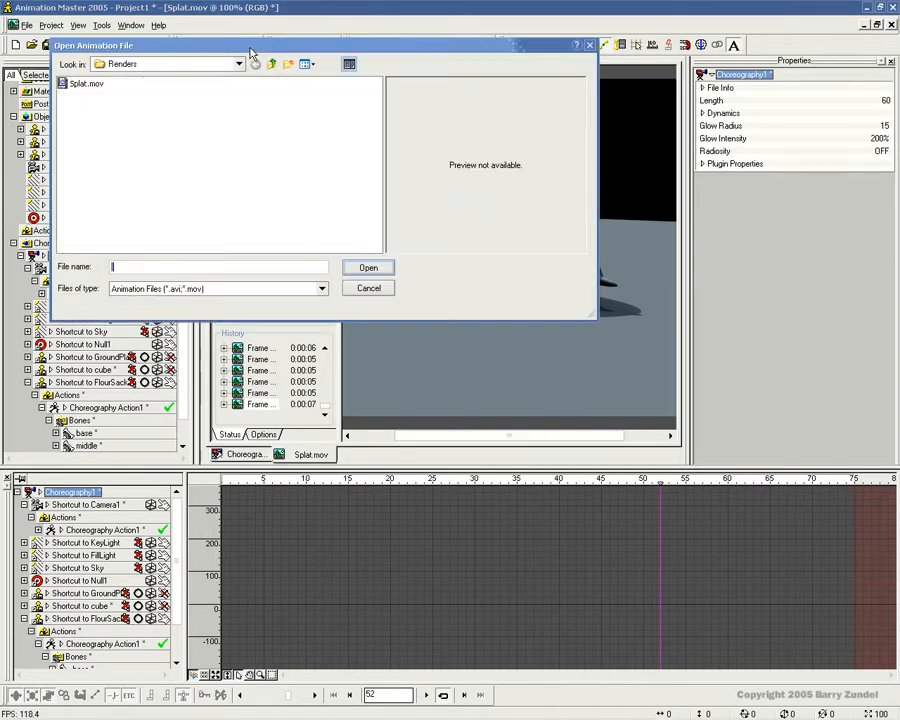
click(74, 86)
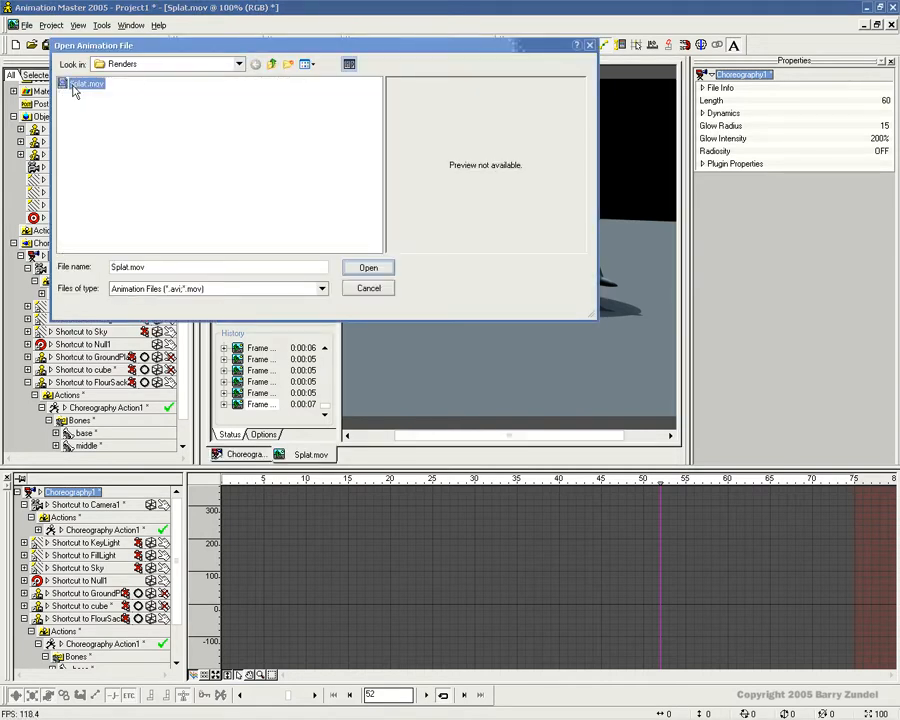
click(368, 272)
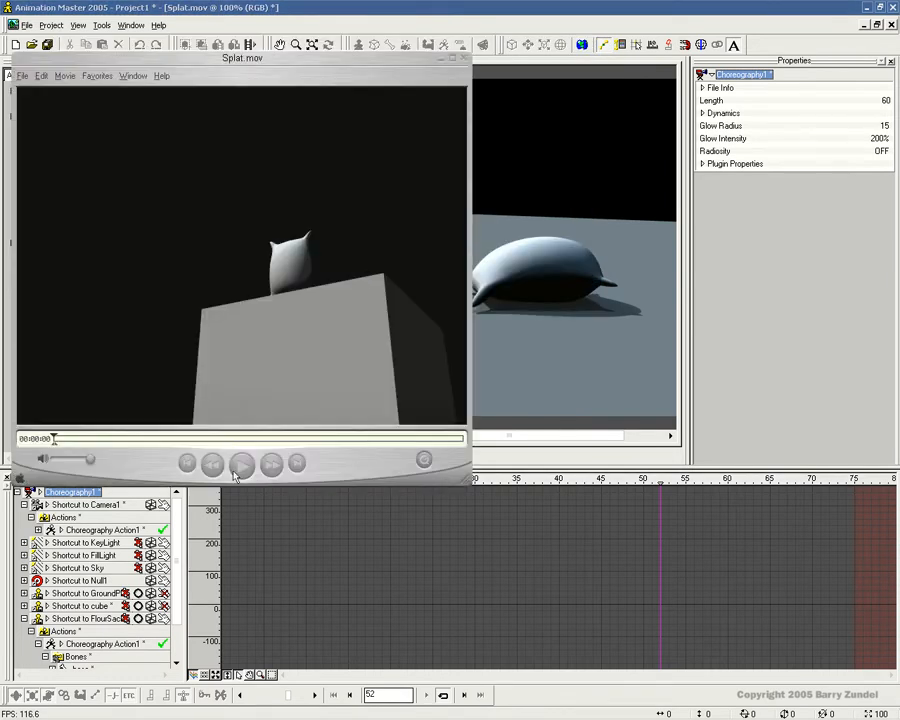
click(241, 466)
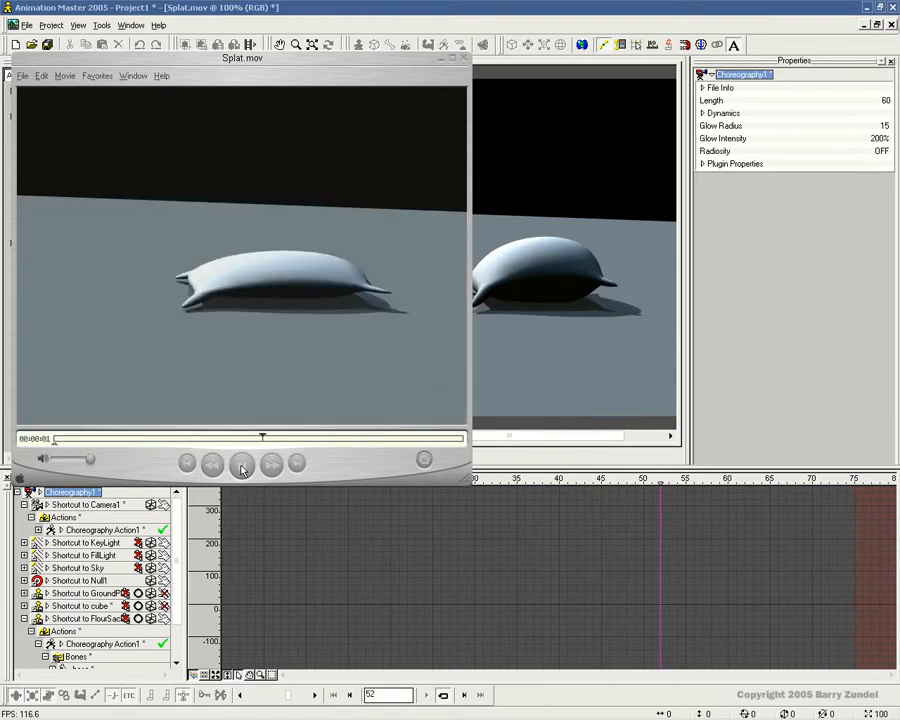
click(241, 466)
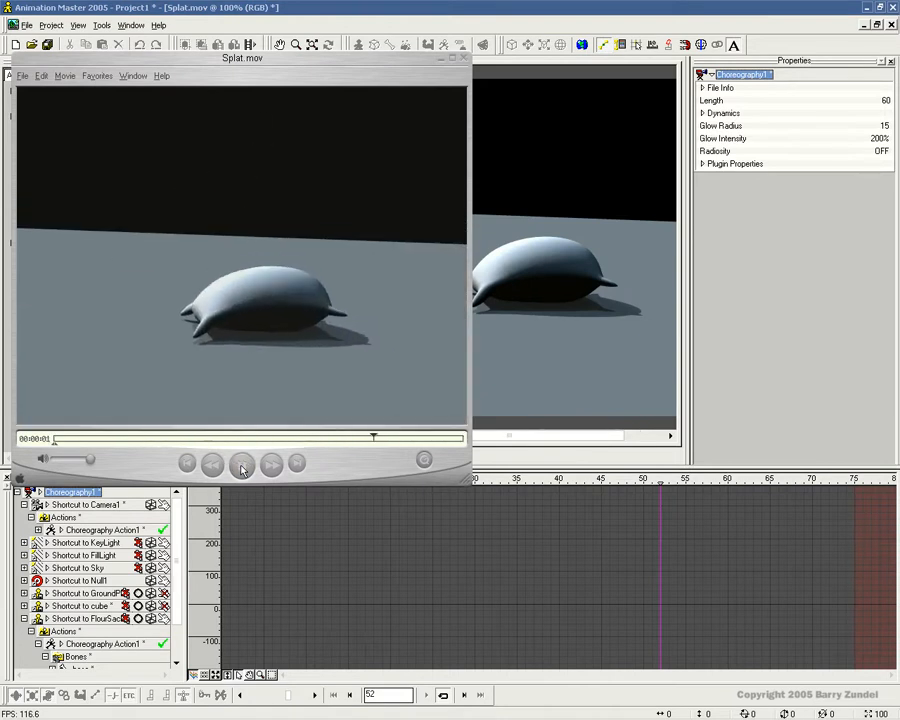
click(241, 466)
click(241, 467)
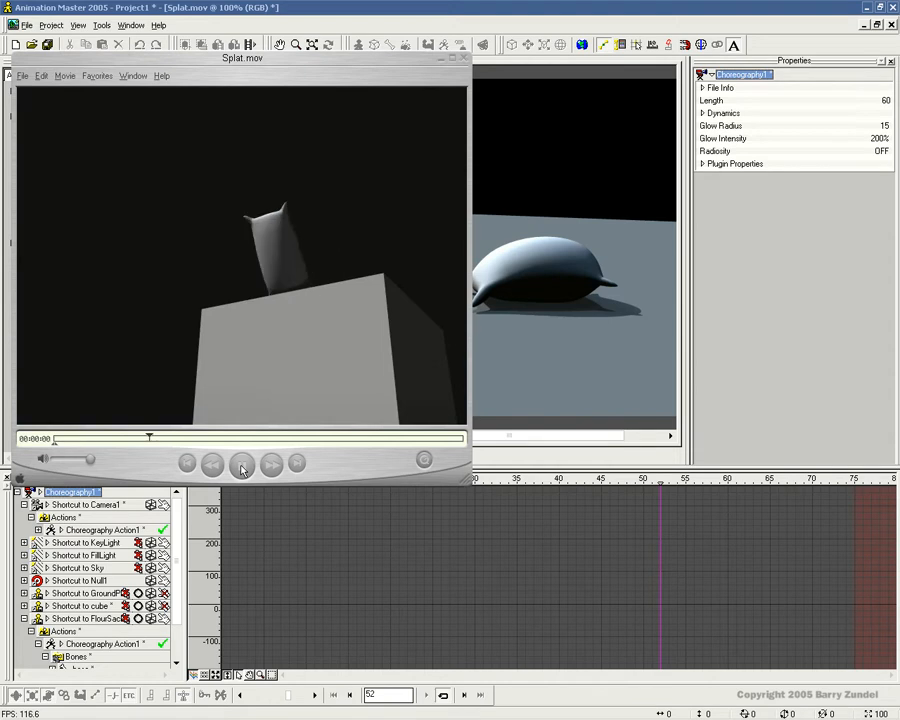
Scrub through Splat.mov to examine the sack's jump, flight and landing poses, and close the movie
drag(379, 437, 82, 444)
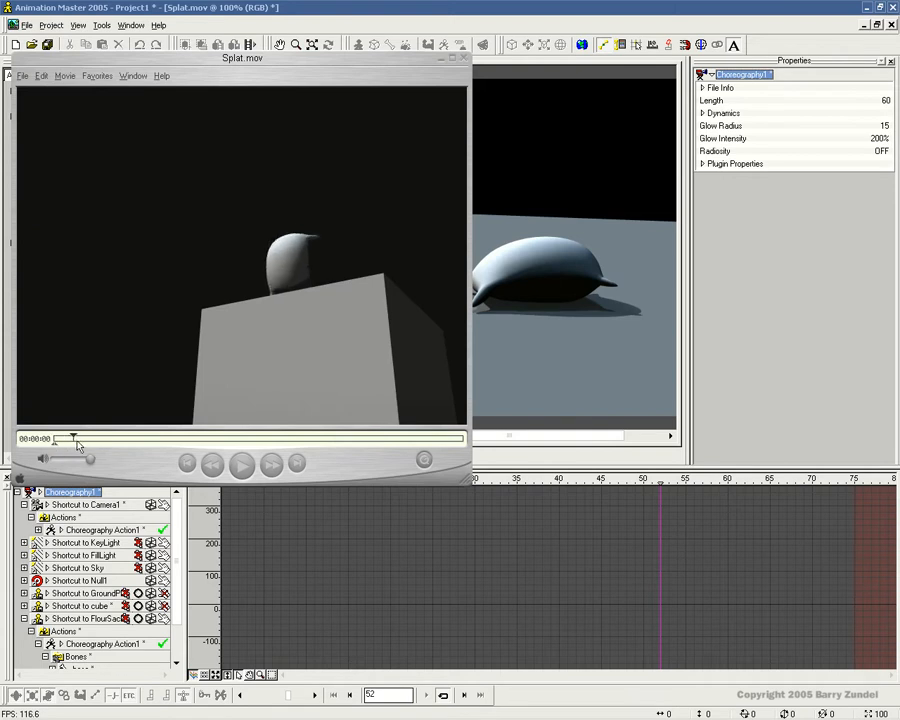
drag(64, 444, 111, 445)
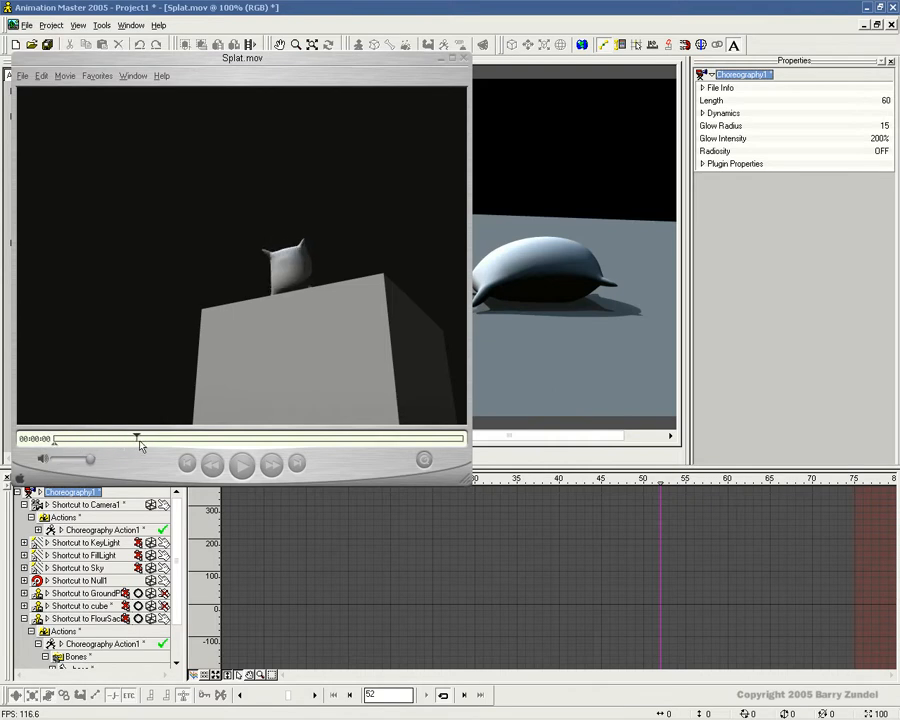
drag(187, 446, 404, 437)
drag(287, 441, 245, 436)
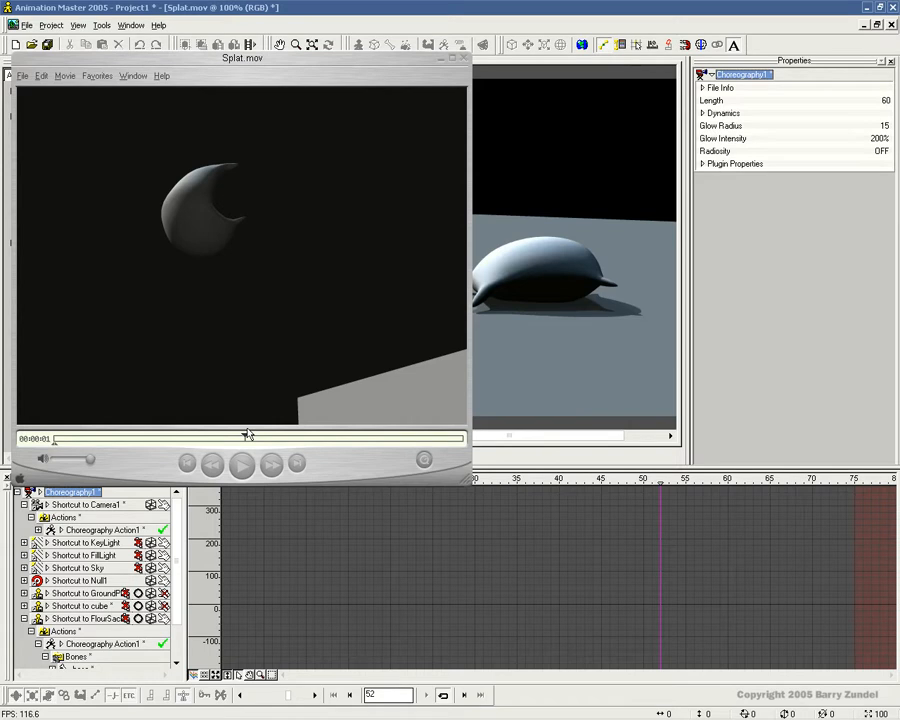
drag(247, 435, 229, 434)
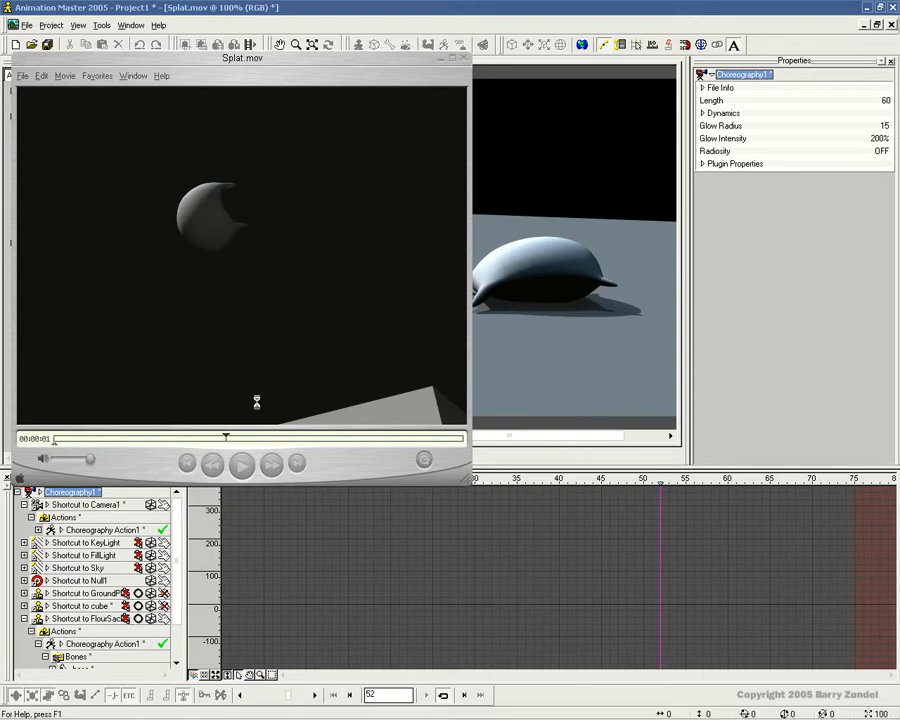
drag(230, 437, 336, 440)
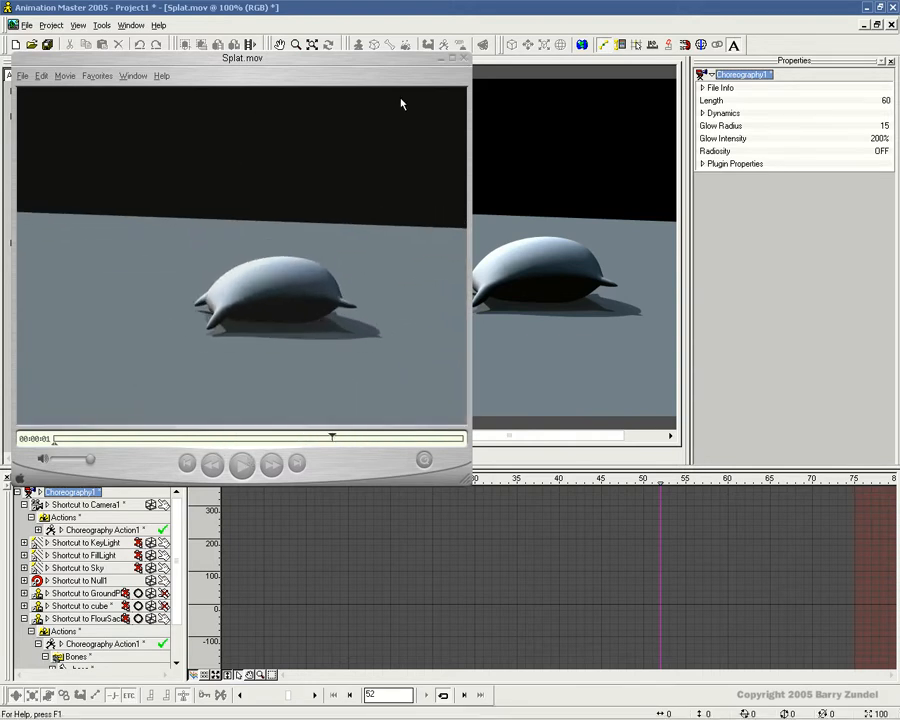
click(462, 59)
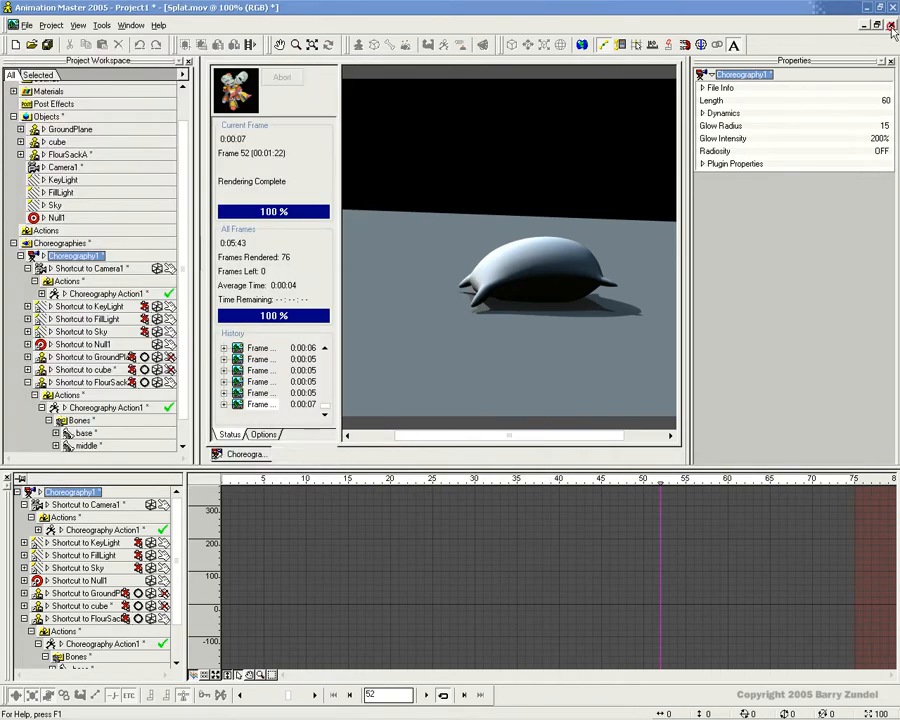
Close the render window and select the flour sack in the choreography at frame 50
click(891, 26)
mouse_move(505, 481)
mouse_down()
mouse_move(446, 481)
mouse_move(652, 489)
mouse_up()
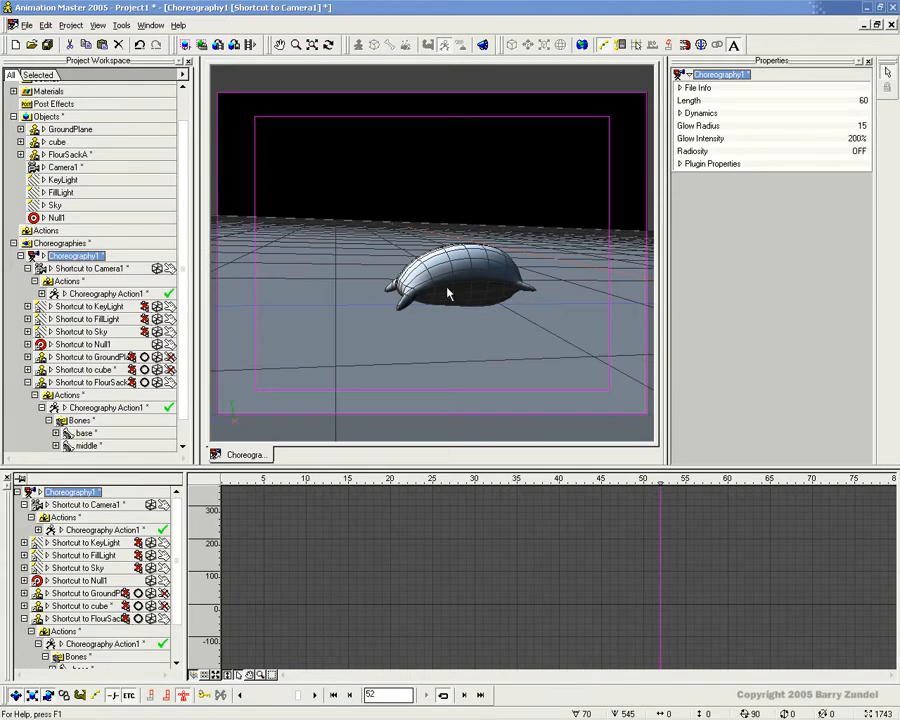
click(449, 289)
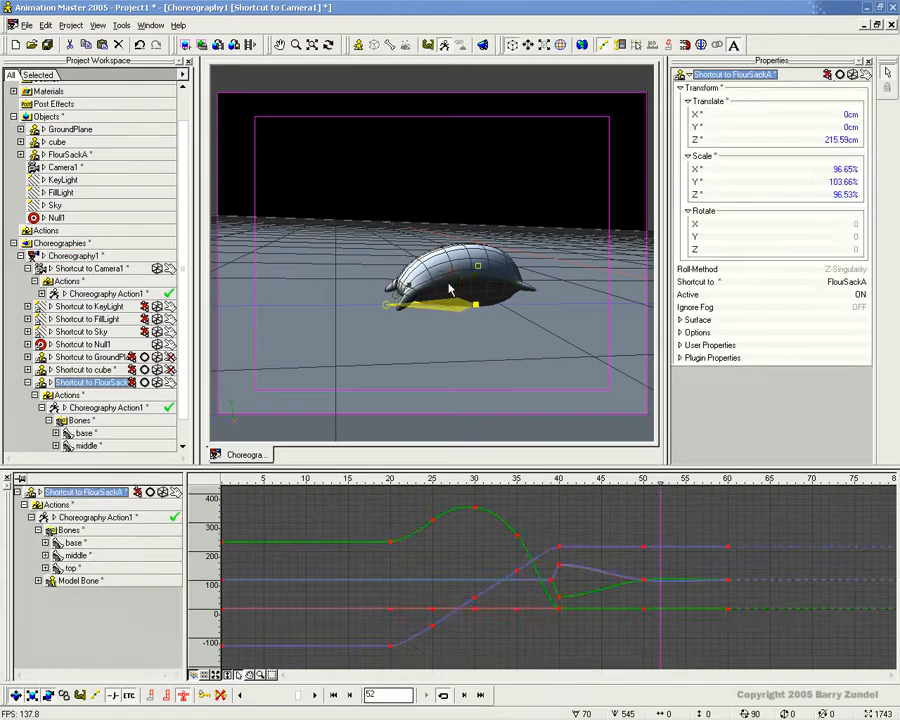
click(478, 47)
click(643, 480)
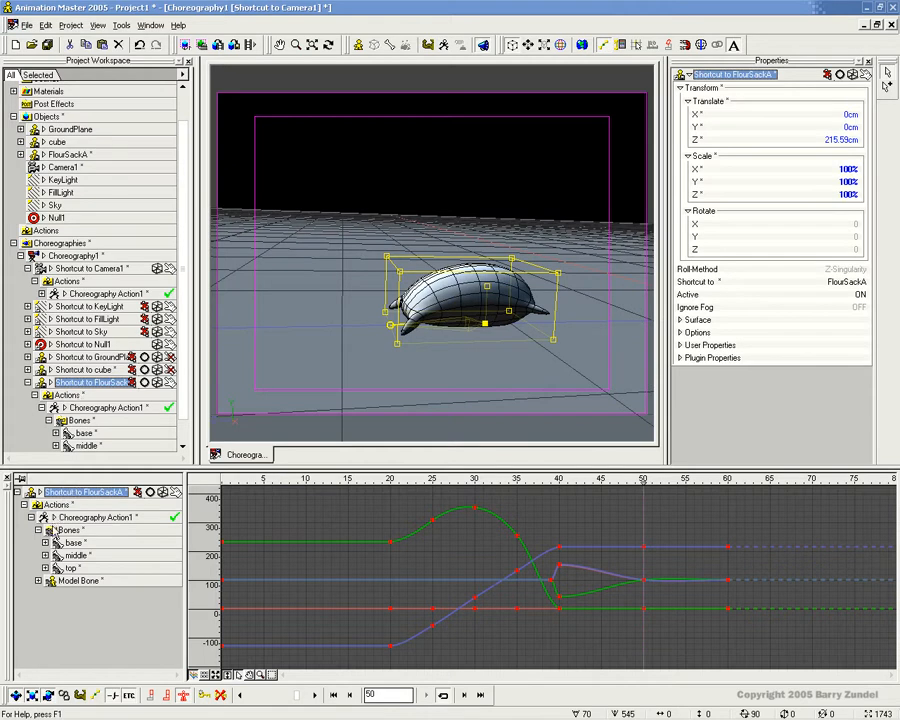
Display only the Scale curves of the flour sack's Model Bone in the timeline
click(63, 582)
double_click(60, 582)
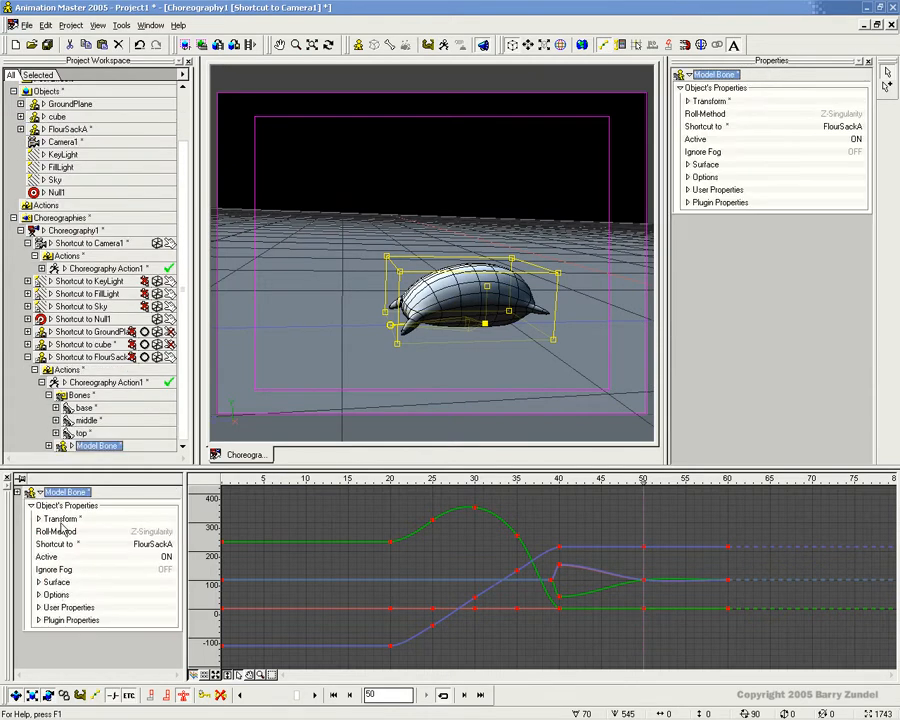
click(58, 519)
click(39, 519)
click(62, 544)
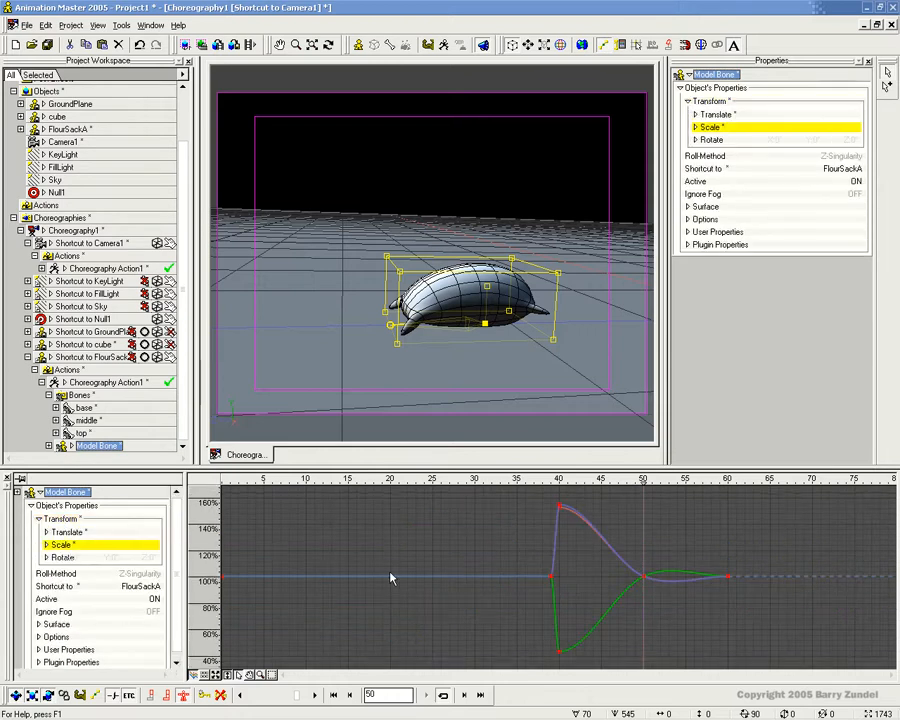
Copy the sack's squashed scale keys at frame 40 and paste them at frame 50
mouse_move(644, 488)
mouse_down()
mouse_move(566, 484)
mouse_move(650, 484)
mouse_move(560, 483)
mouse_up()
click(560, 505)
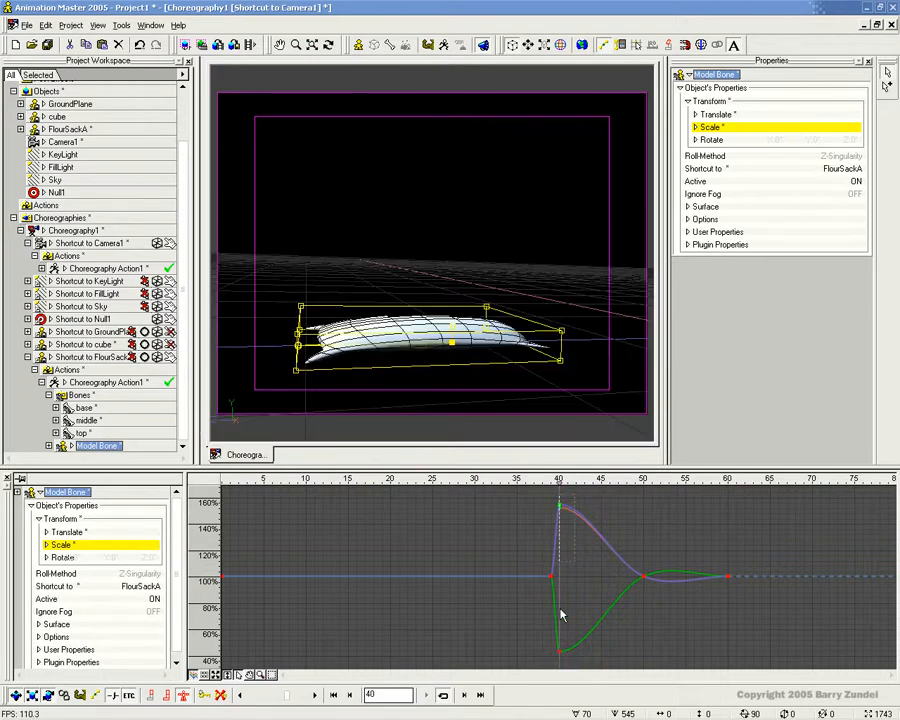
shift+click(560, 652)
drag(560, 484, 728, 480)
key(ctrl+v)
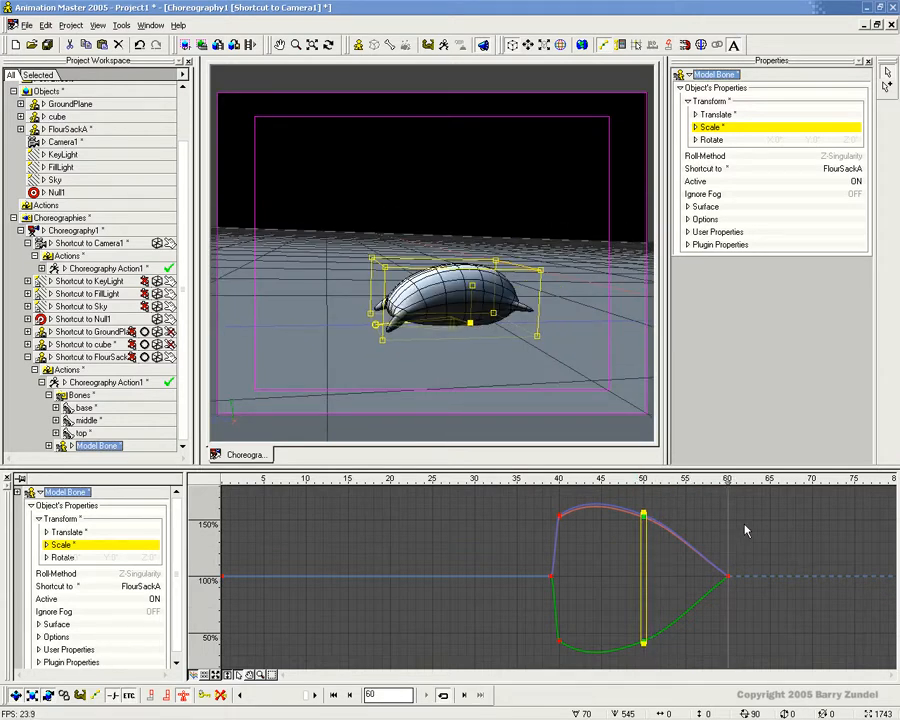
Copy the sack's 100% scale keys at frame 60 and paste them at frame 55
click(702, 520)
click(726, 480)
mouse_move(726, 480)
mouse_down()
mouse_move(685, 480)
mouse_move(735, 481)
mouse_move(576, 481)
mouse_move(728, 481)
mouse_up()
key(ctrl+v)
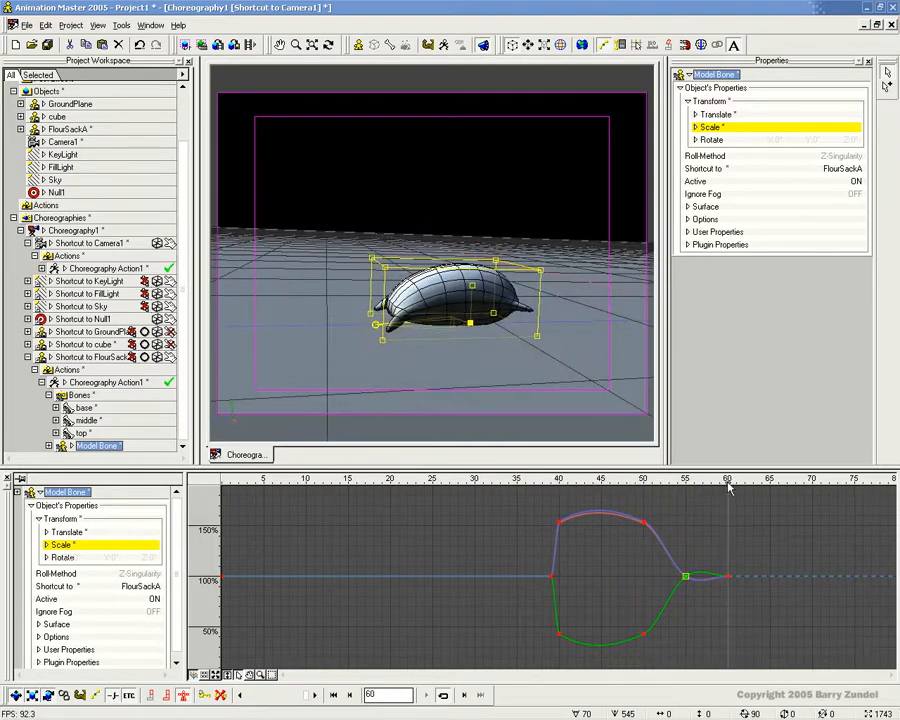
Move the sack's scale keys at frame 60 five frames later to frame 65
key(Right)
key(Right)
key(Right)
key(Right)
key(Right)
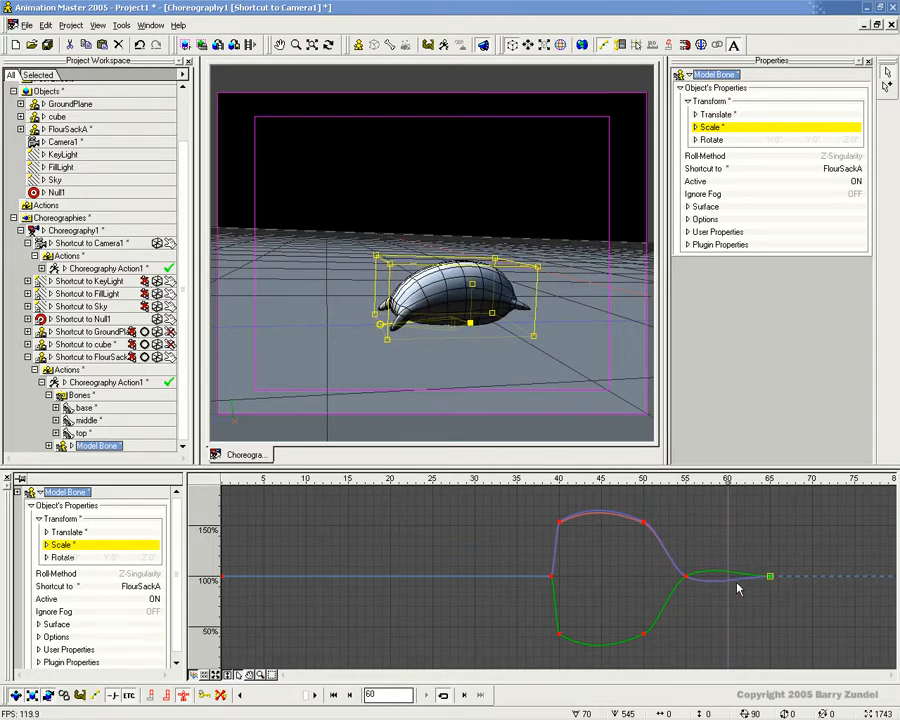
Copy the sack's scale keys at frame 65 to frame 75, and scrub back through the held squash to check it
mouse_move(676, 481)
mouse_down()
mouse_move(769, 482)
mouse_move(558, 482)
mouse_move(769, 483)
mouse_up()
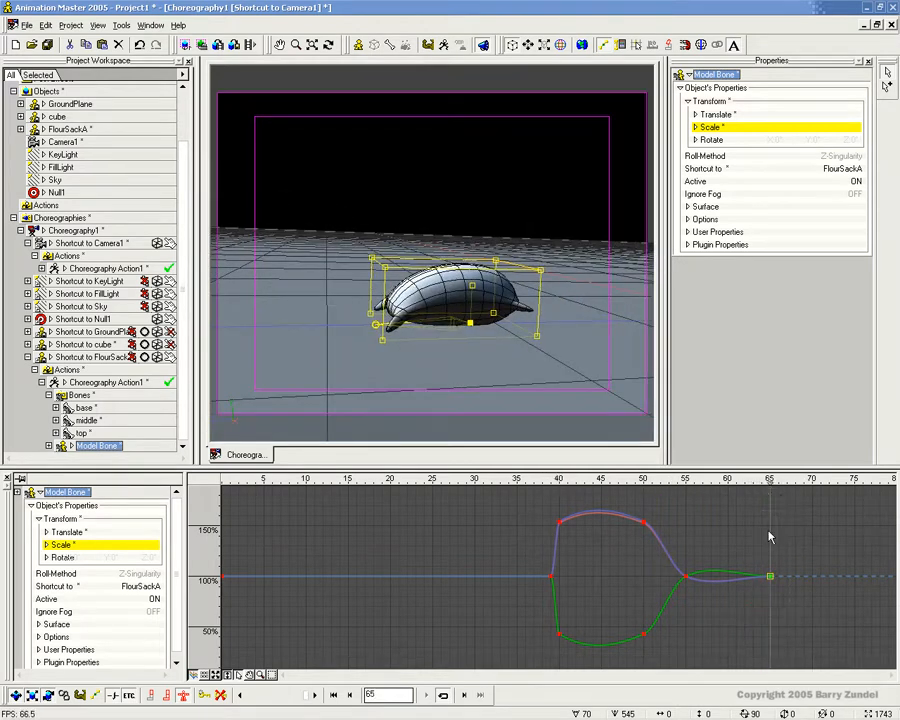
mouse_move(769, 481)
mouse_down()
mouse_move(856, 488)
mouse_move(432, 494)
mouse_move(802, 494)
mouse_move(518, 522)
mouse_move(723, 525)
mouse_move(595, 527)
mouse_move(621, 527)
mouse_up()
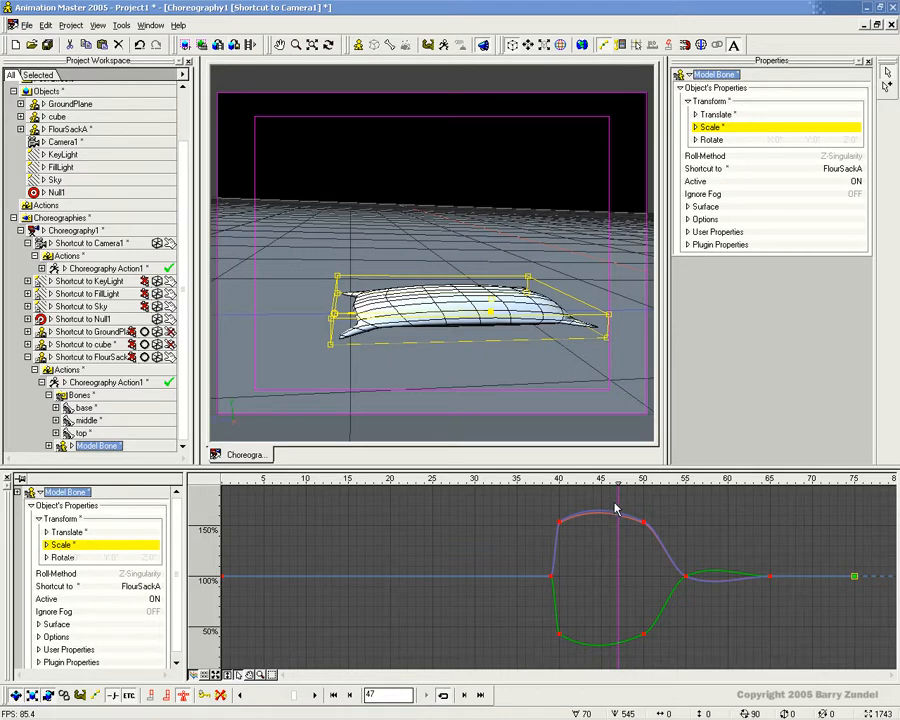
mouse_move(619, 488)
mouse_down()
mouse_move(580, 480)
mouse_move(450, 487)
mouse_move(647, 490)
mouse_move(518, 493)
mouse_move(625, 493)
mouse_up()
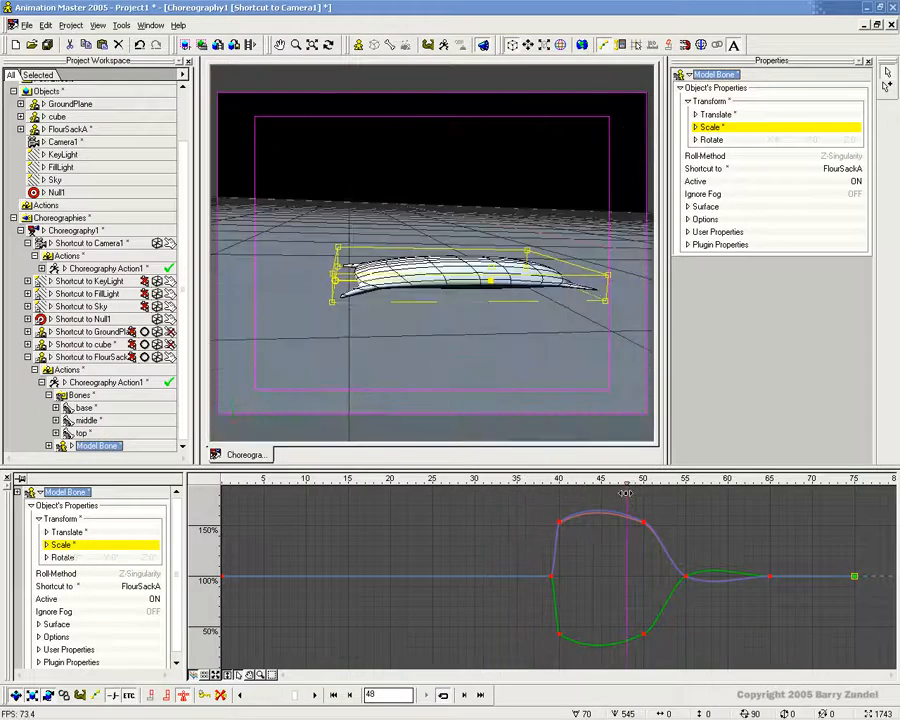